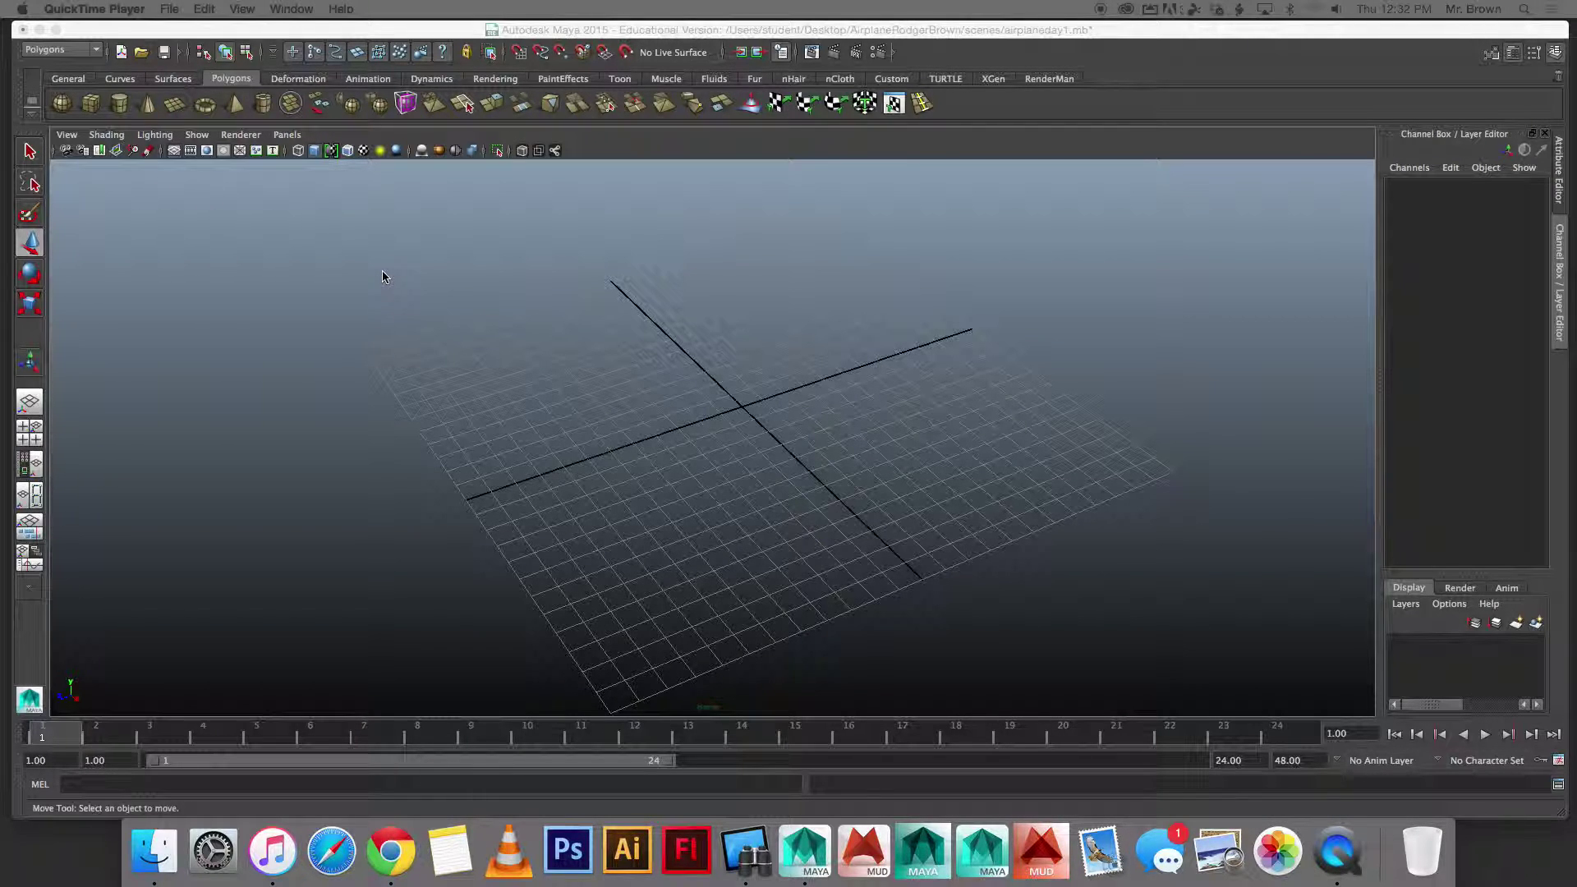
Step: Switch to Chrome, search Google Images for "airplane references" and browse the results for usable airplane drawings
{"action": "left_click_drag", "start_coordinate": [2, 33], "coordinate": [916, 52]}
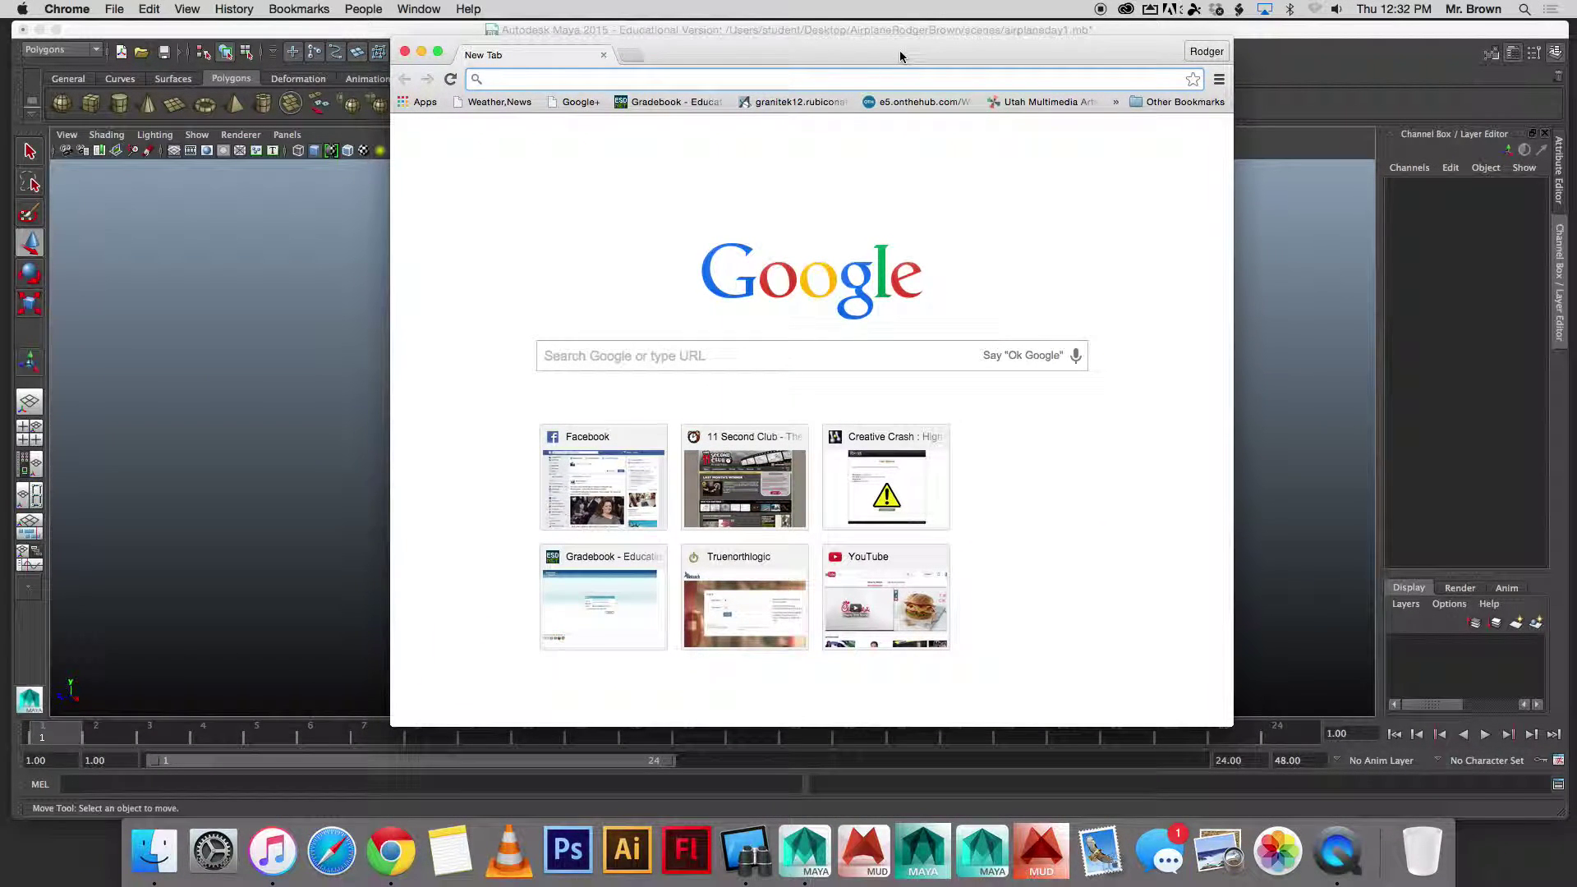
{"action": "type", "text": "airplane "}
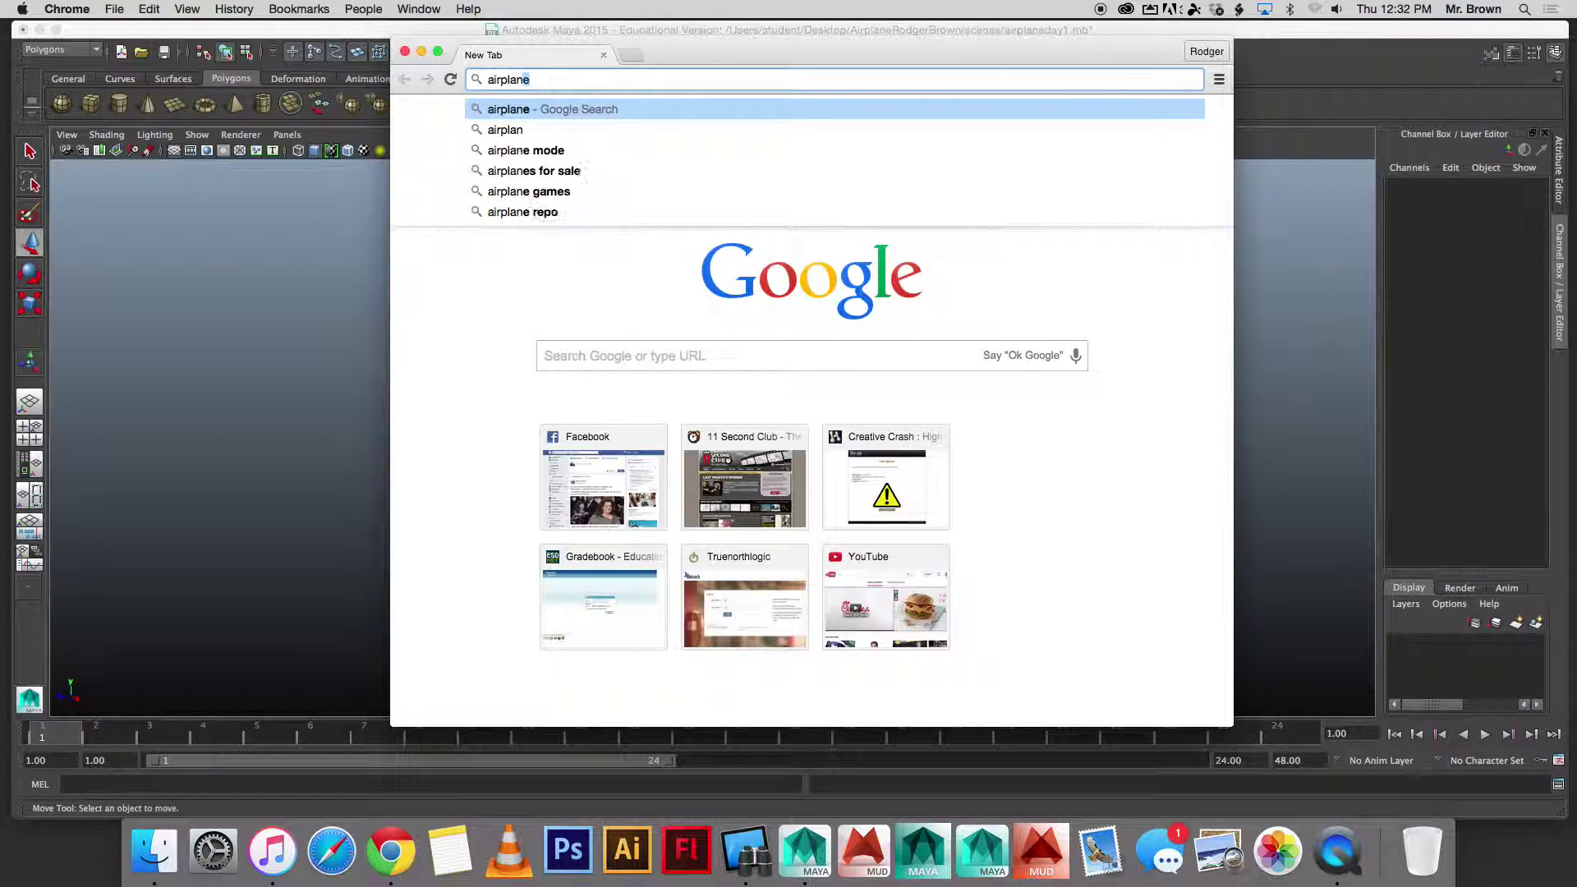
{"action": "type", "text": "references"}
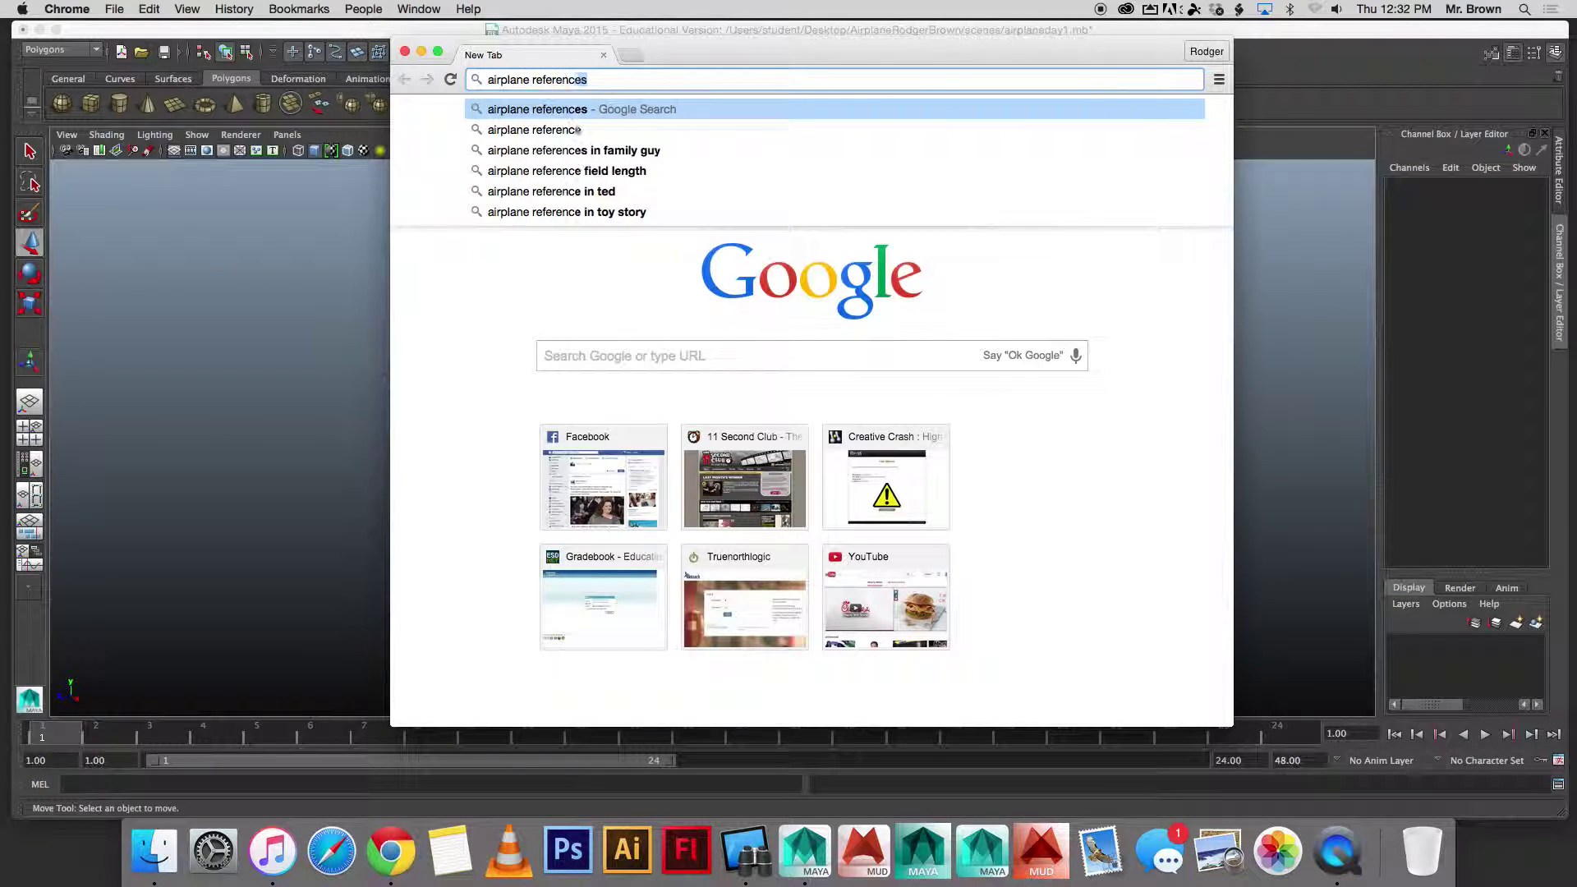
{"action": "key", "text": "Return"}
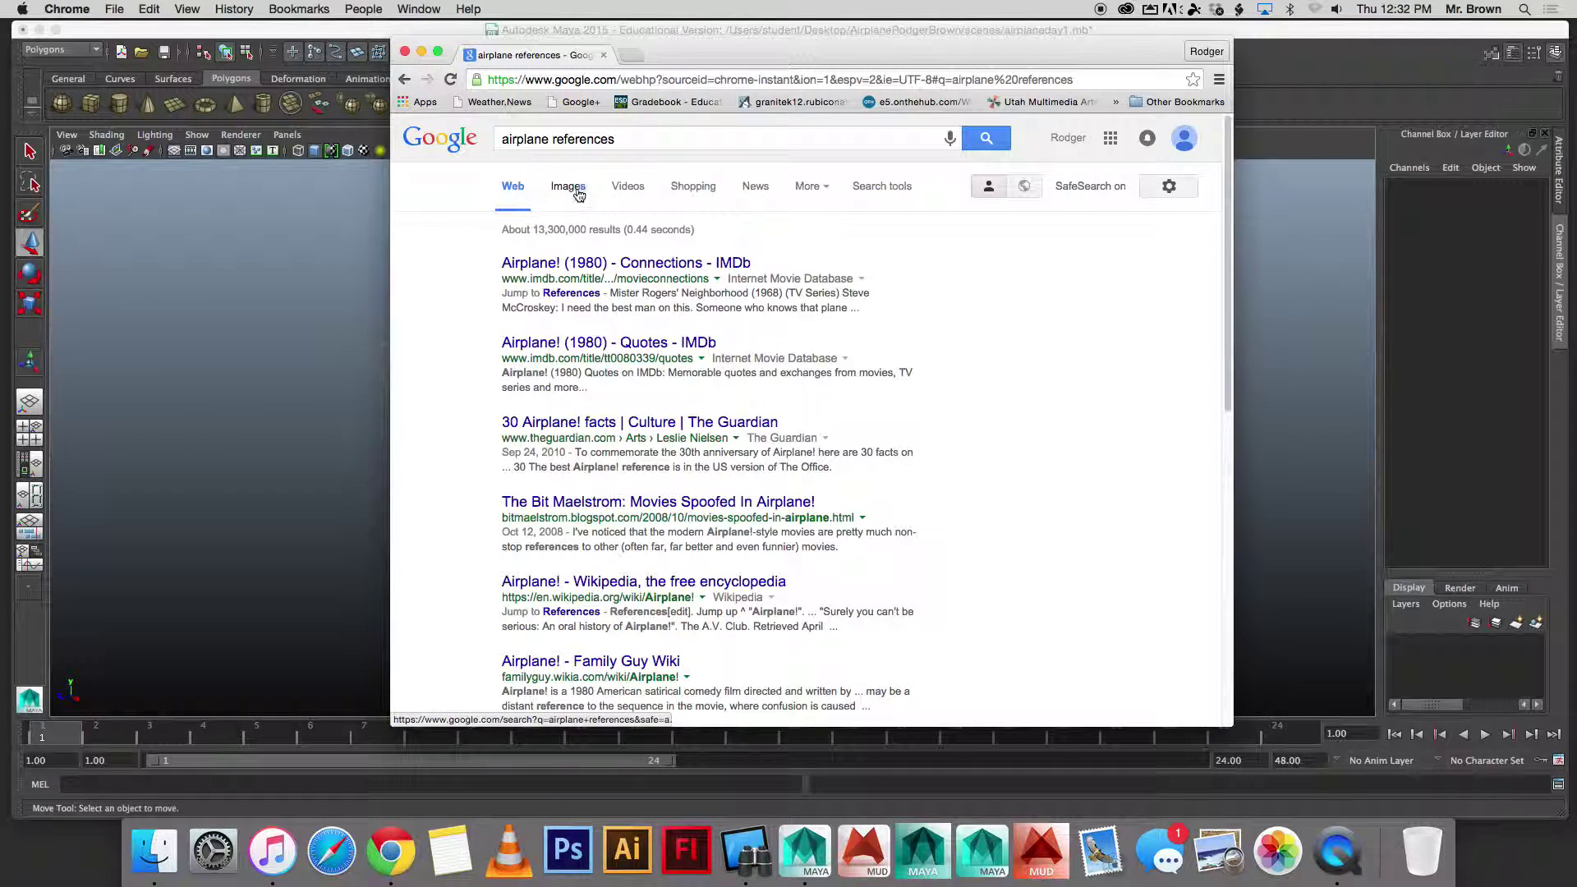
{"action": "left_click", "coordinate": [567, 187]}
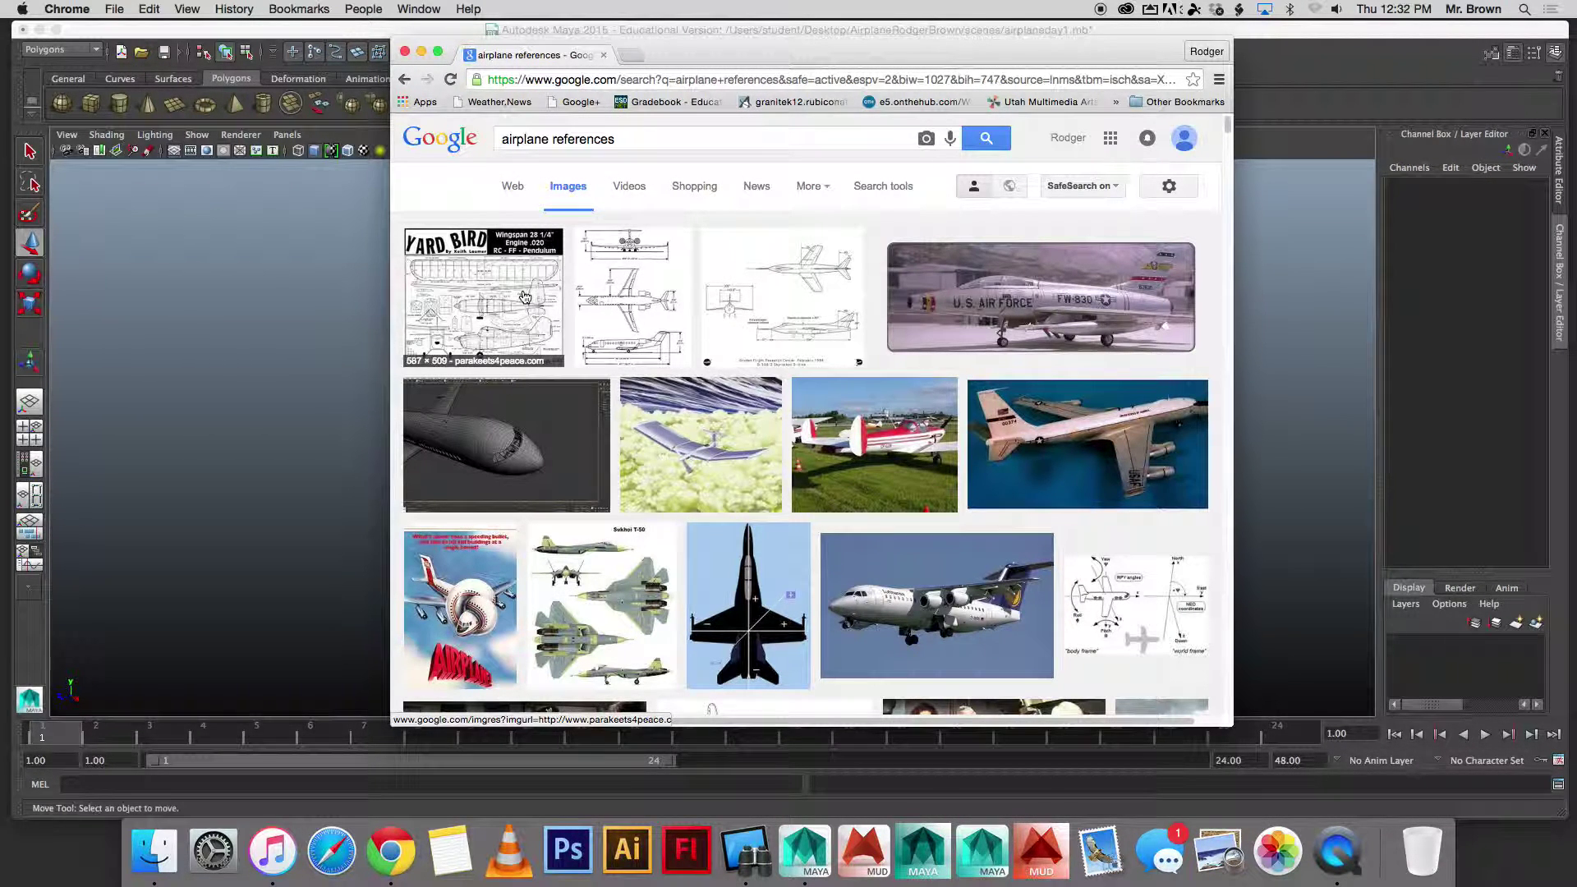
{"action": "scroll", "coordinate": [723, 317], "scroll_direction": "down", "scroll_amount": 5}
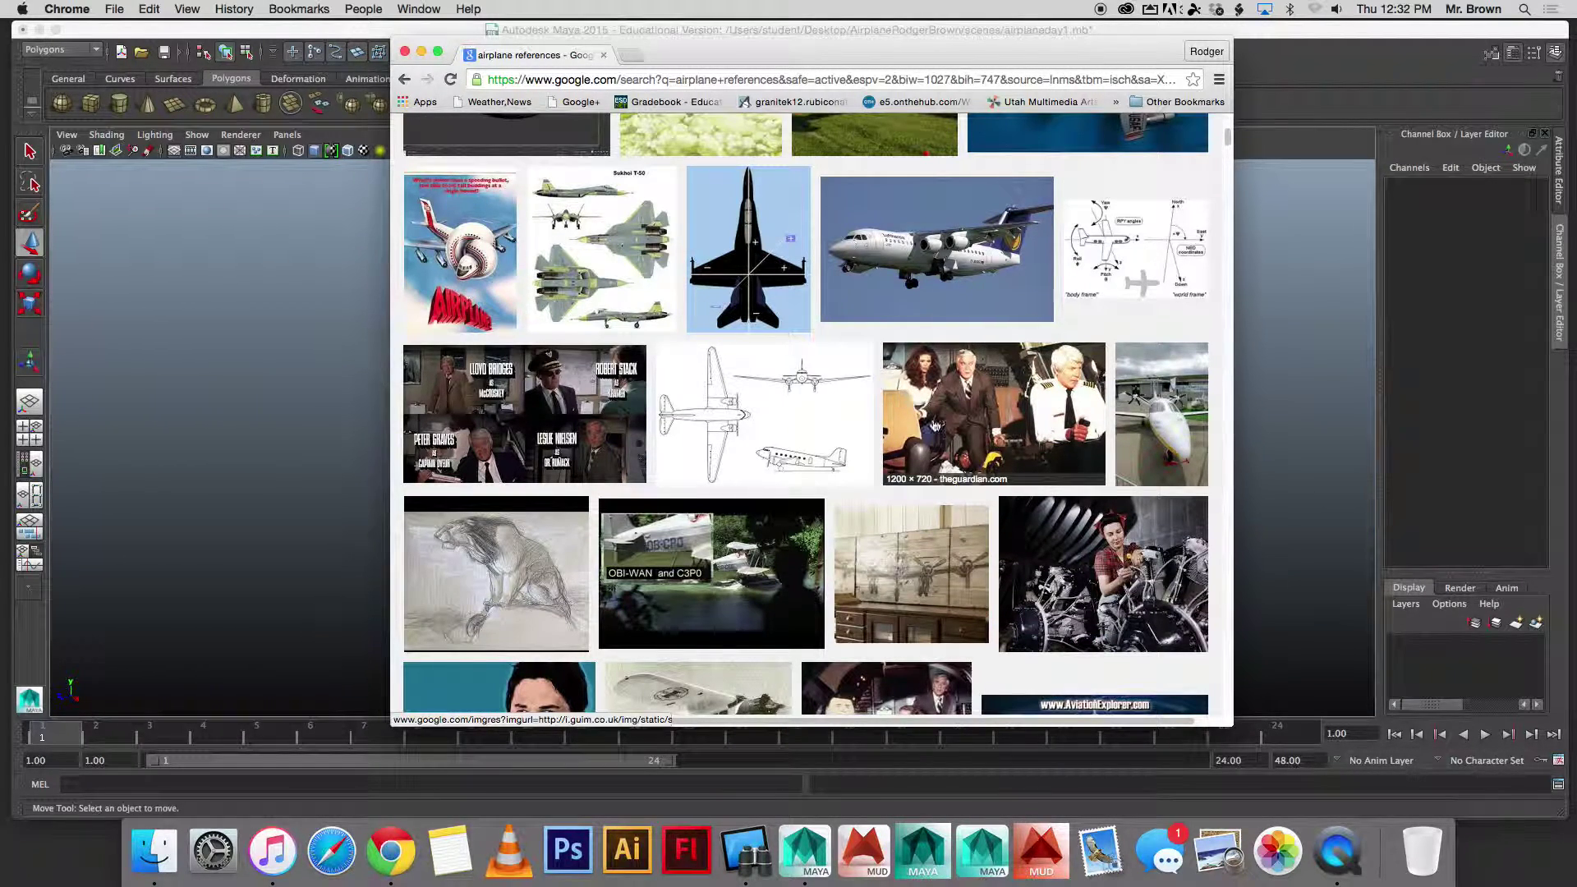
{"action": "scroll", "coordinate": [978, 375], "scroll_direction": "down", "scroll_amount": 5}
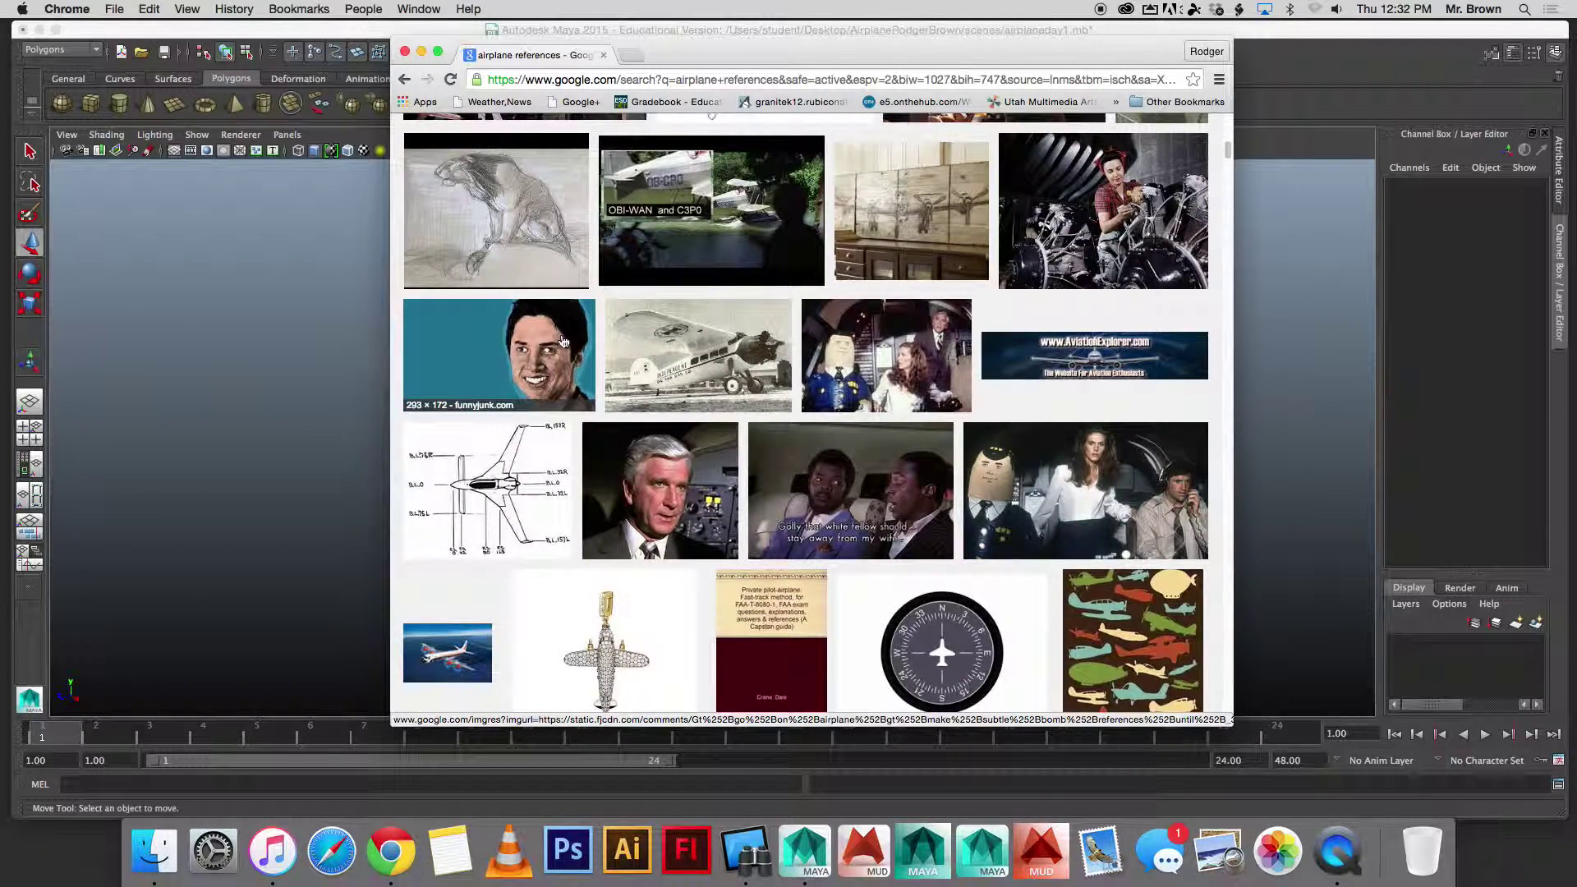
{"action": "scroll", "coordinate": [554, 347], "scroll_direction": "up", "scroll_amount": 8}
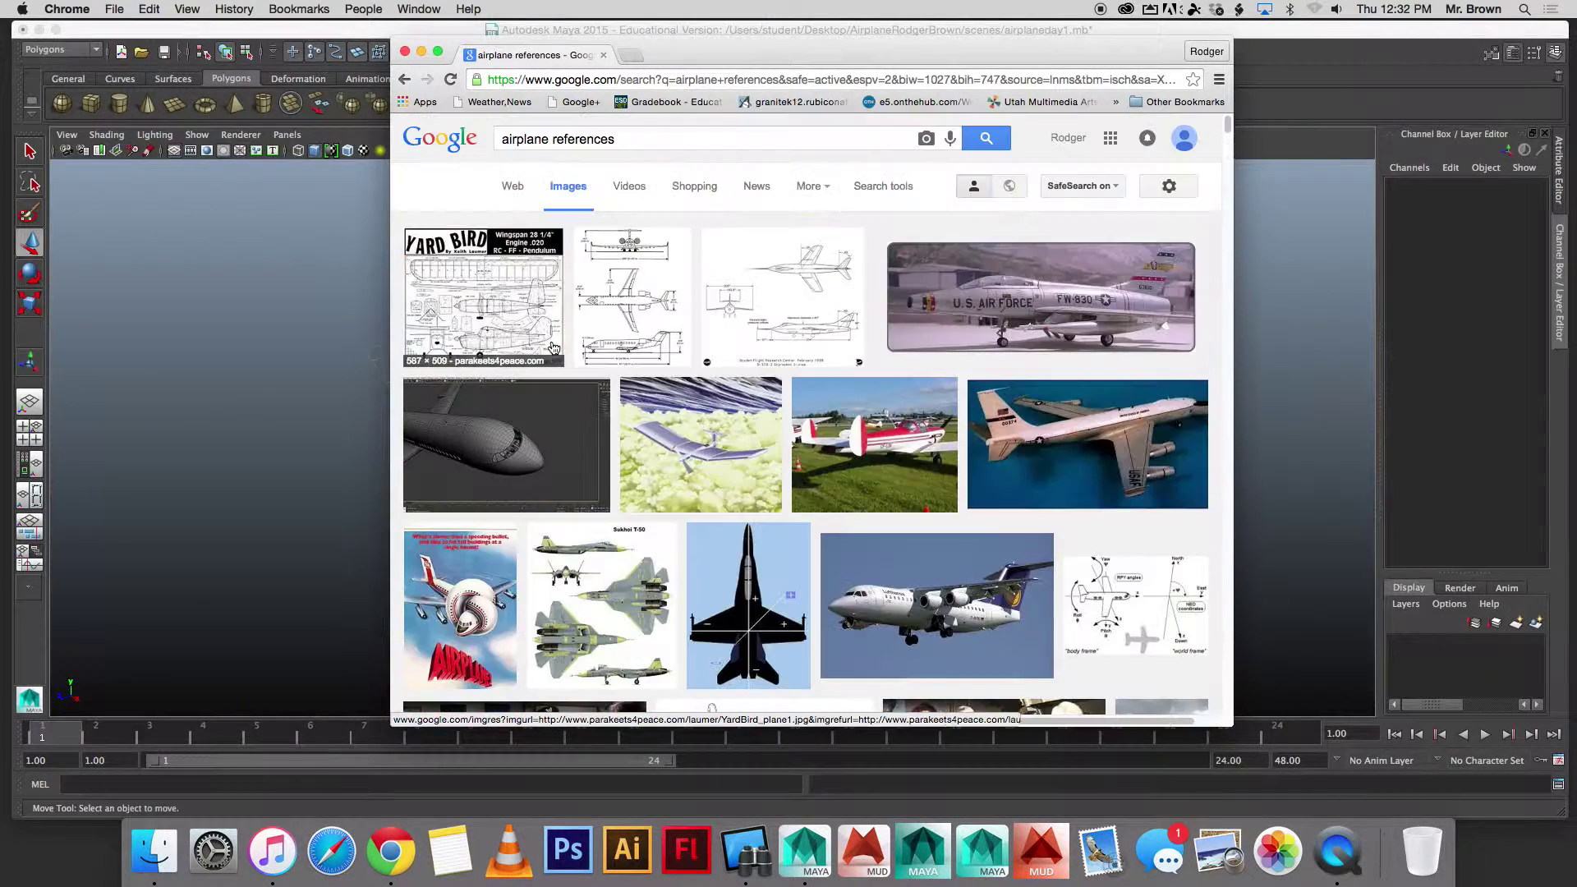
Step: Go to the website the-blueprints.com
{"action": "left_click", "coordinate": [601, 82]}
{"action": "type", "text": "the-"}
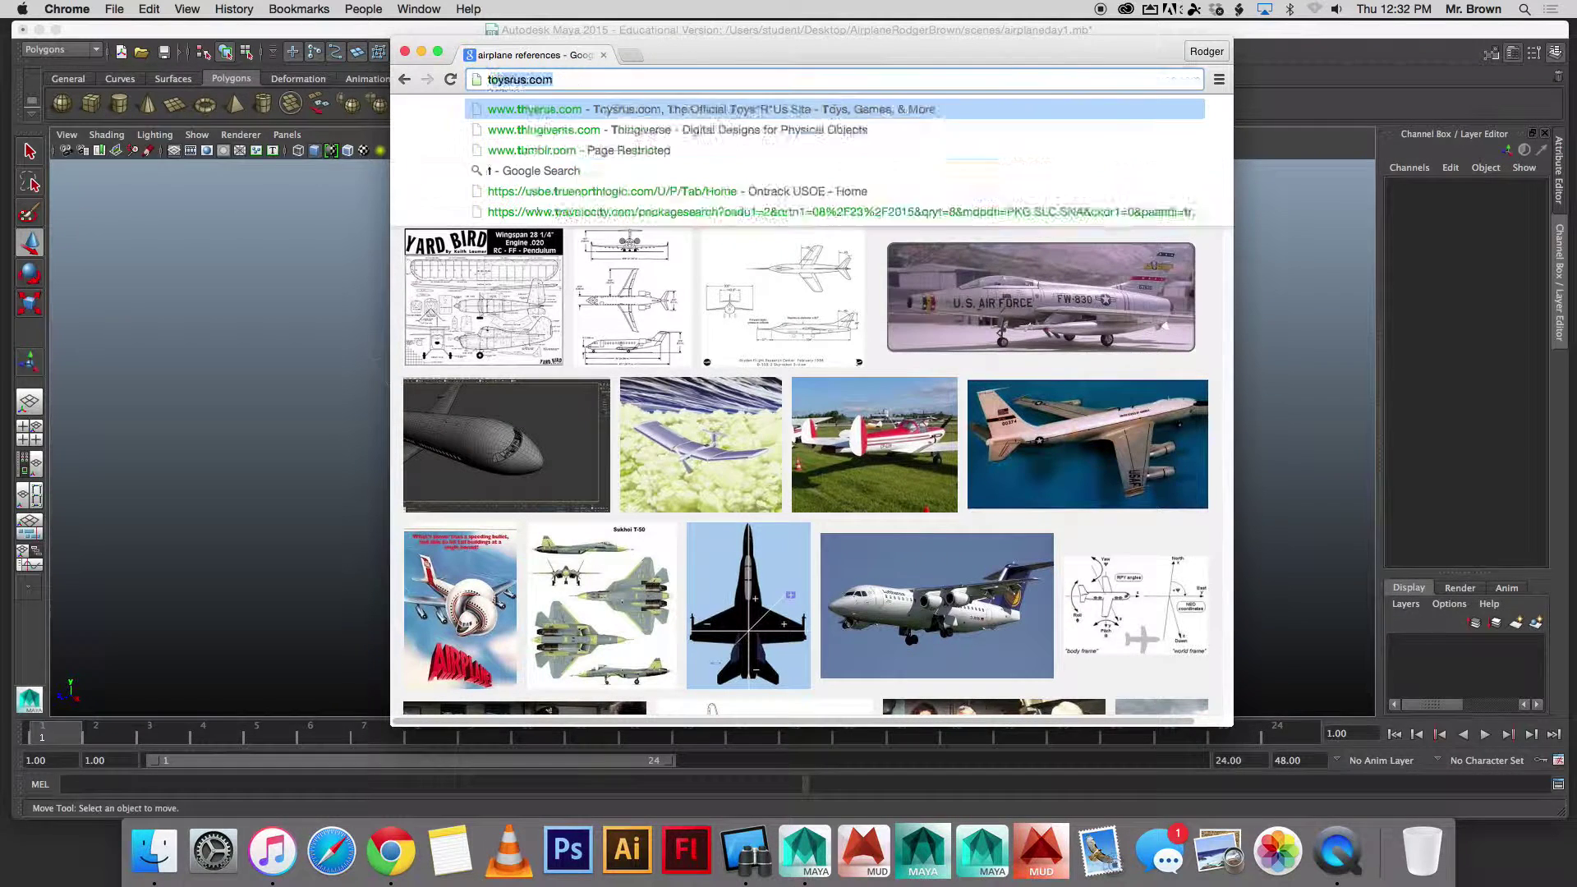
{"action": "type", "text": "blue"}
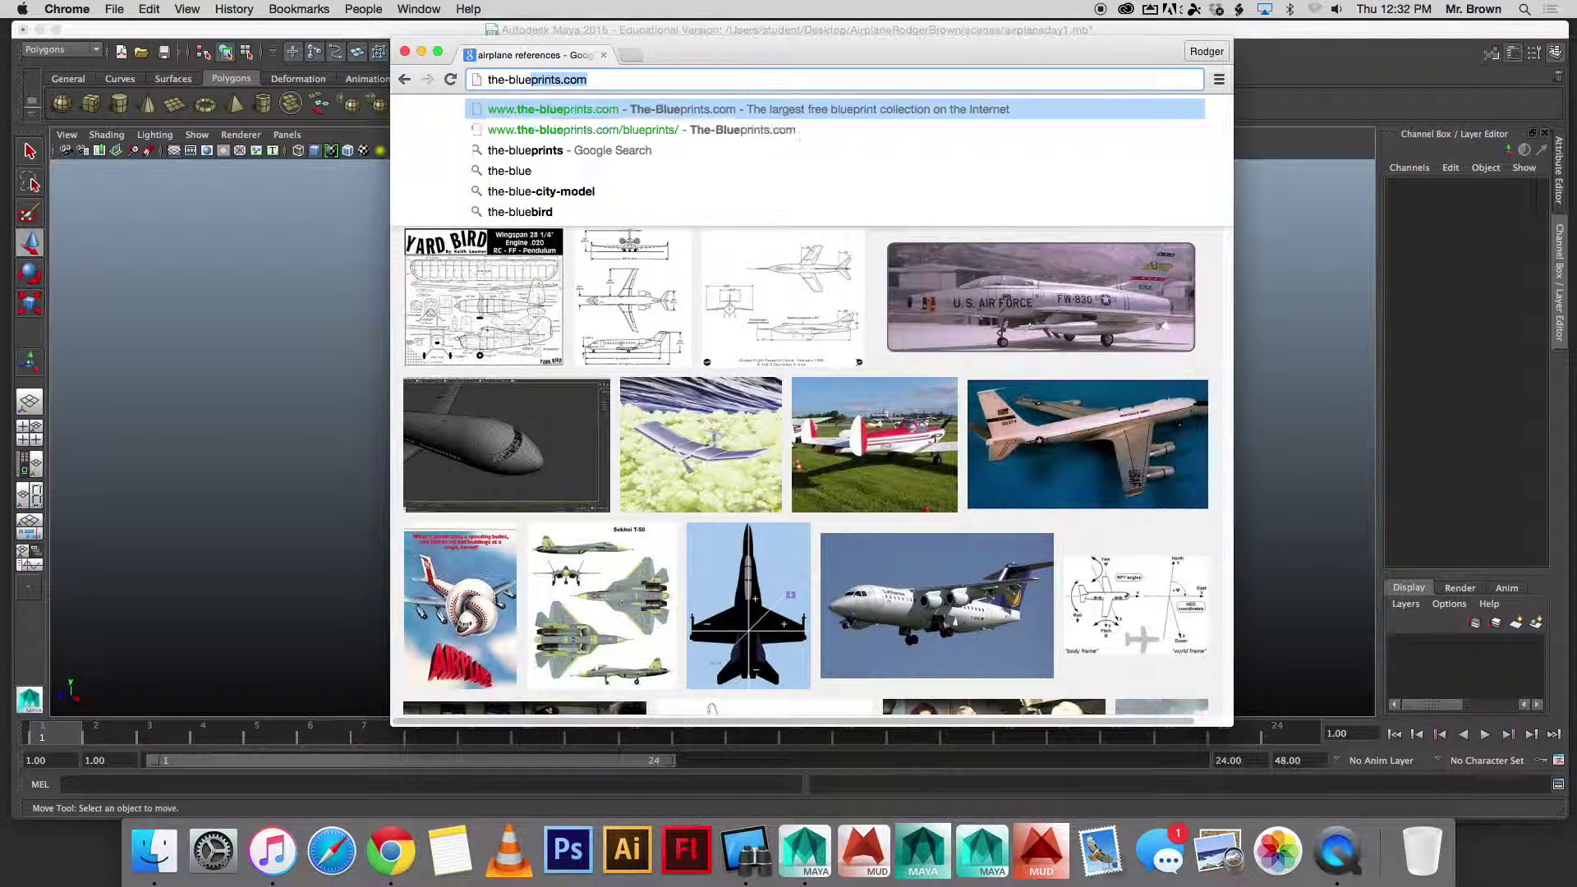
{"action": "type", "text": "prints.com"}
{"action": "key", "text": "Return"}
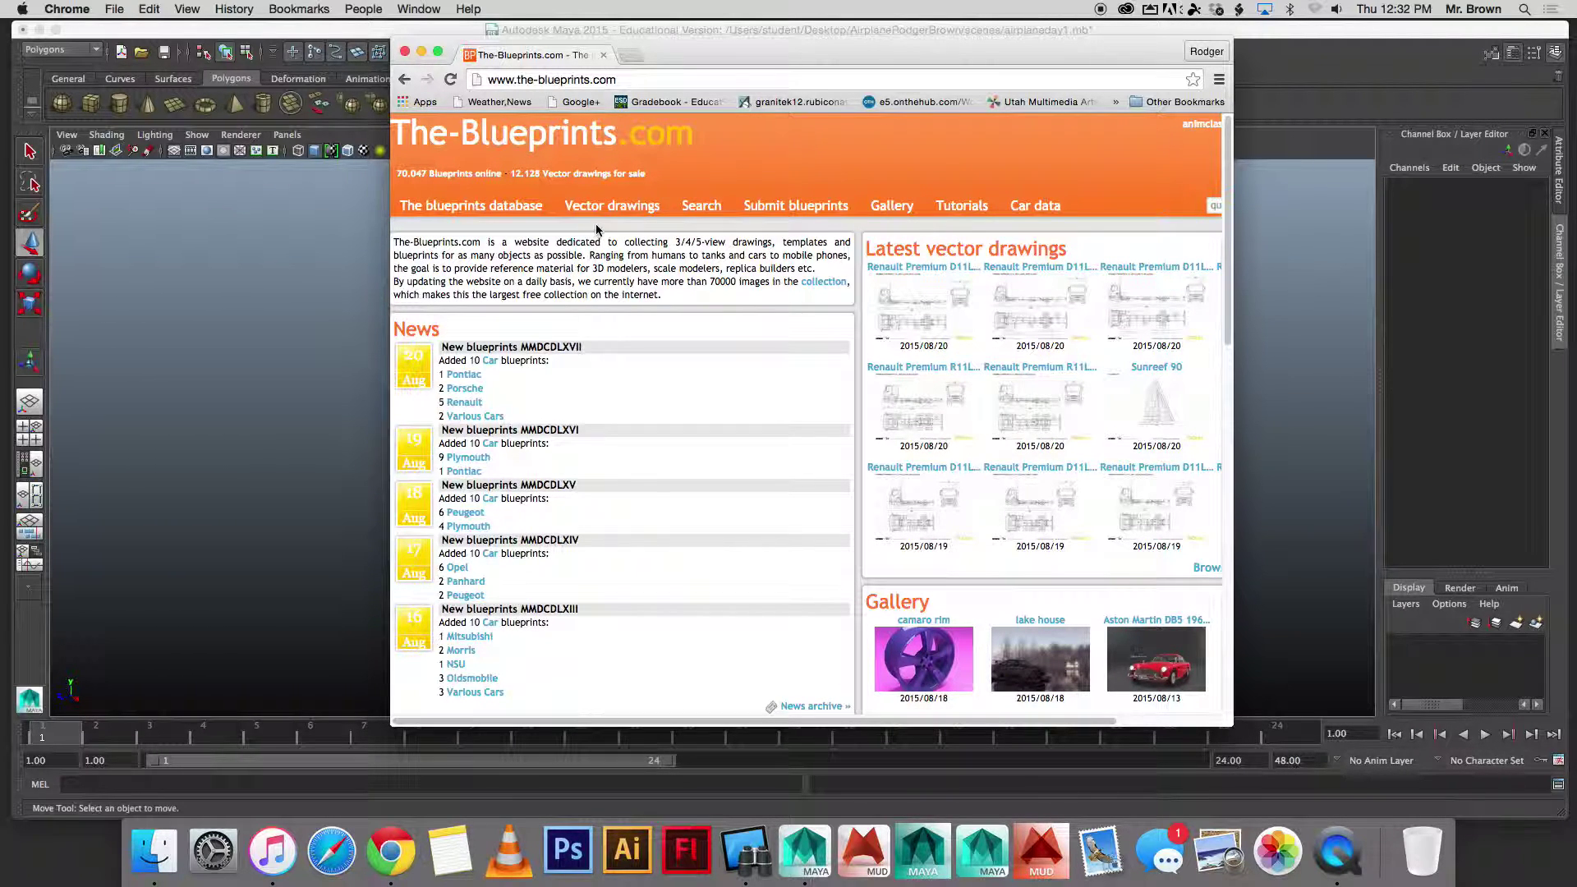
Step: Look over the site's home page and enlarge the browser window to fit the full page width
{"action": "scroll", "coordinate": [709, 250], "scroll_direction": "down", "scroll_amount": 5}
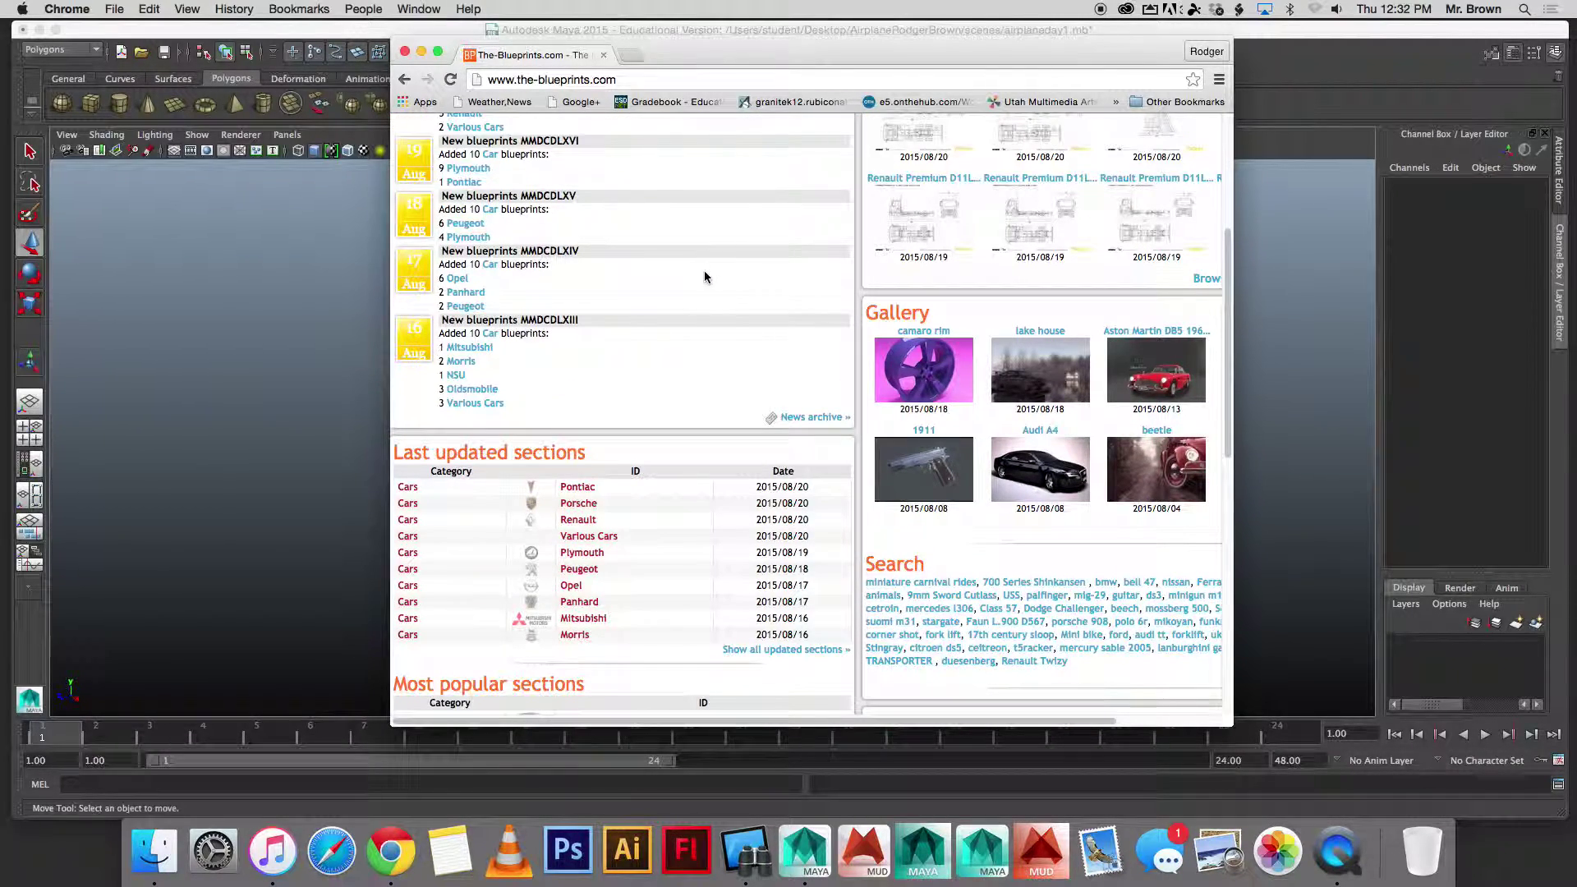
{"action": "scroll", "coordinate": [704, 281], "scroll_direction": "up", "scroll_amount": 5}
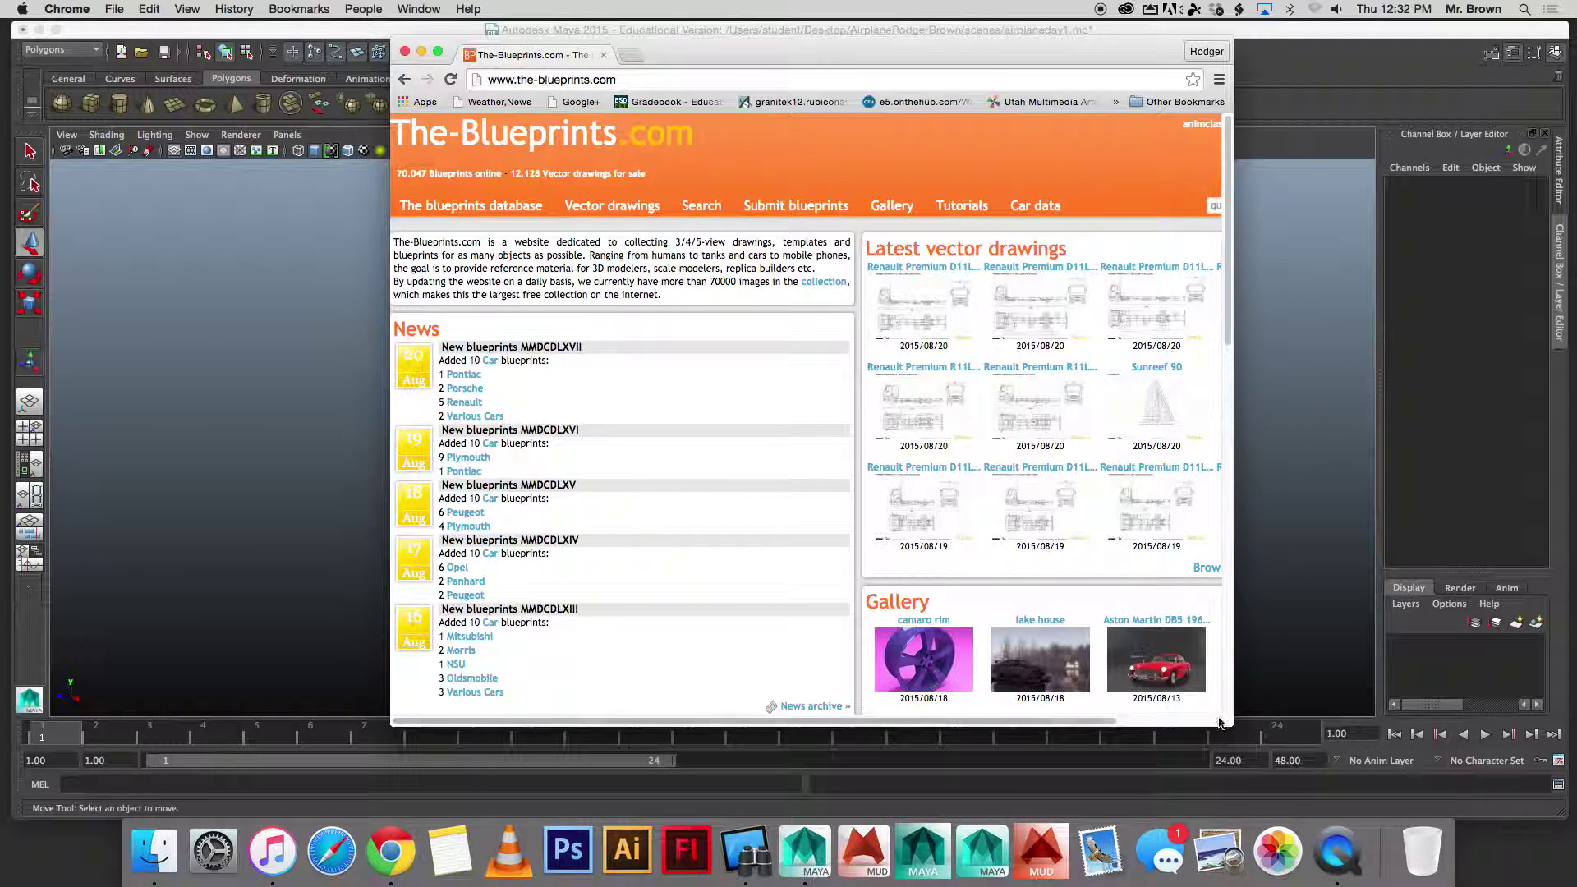
{"action": "left_click_drag", "start_coordinate": [1232, 726], "coordinate": [1454, 748]}
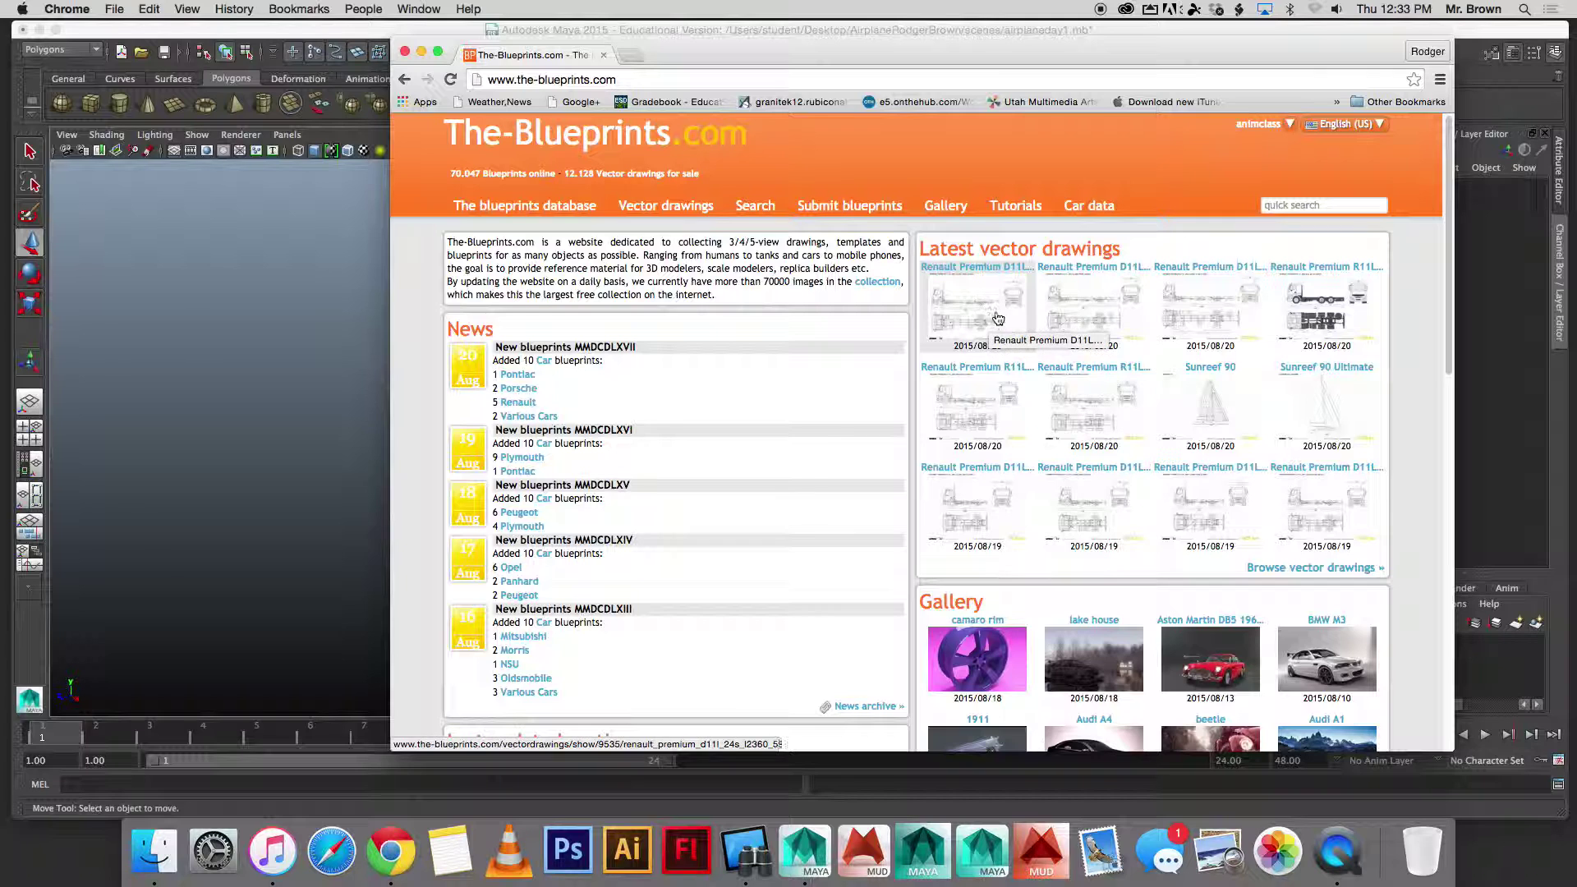
{"action": "mouse_move", "coordinate": [1265, 132]}
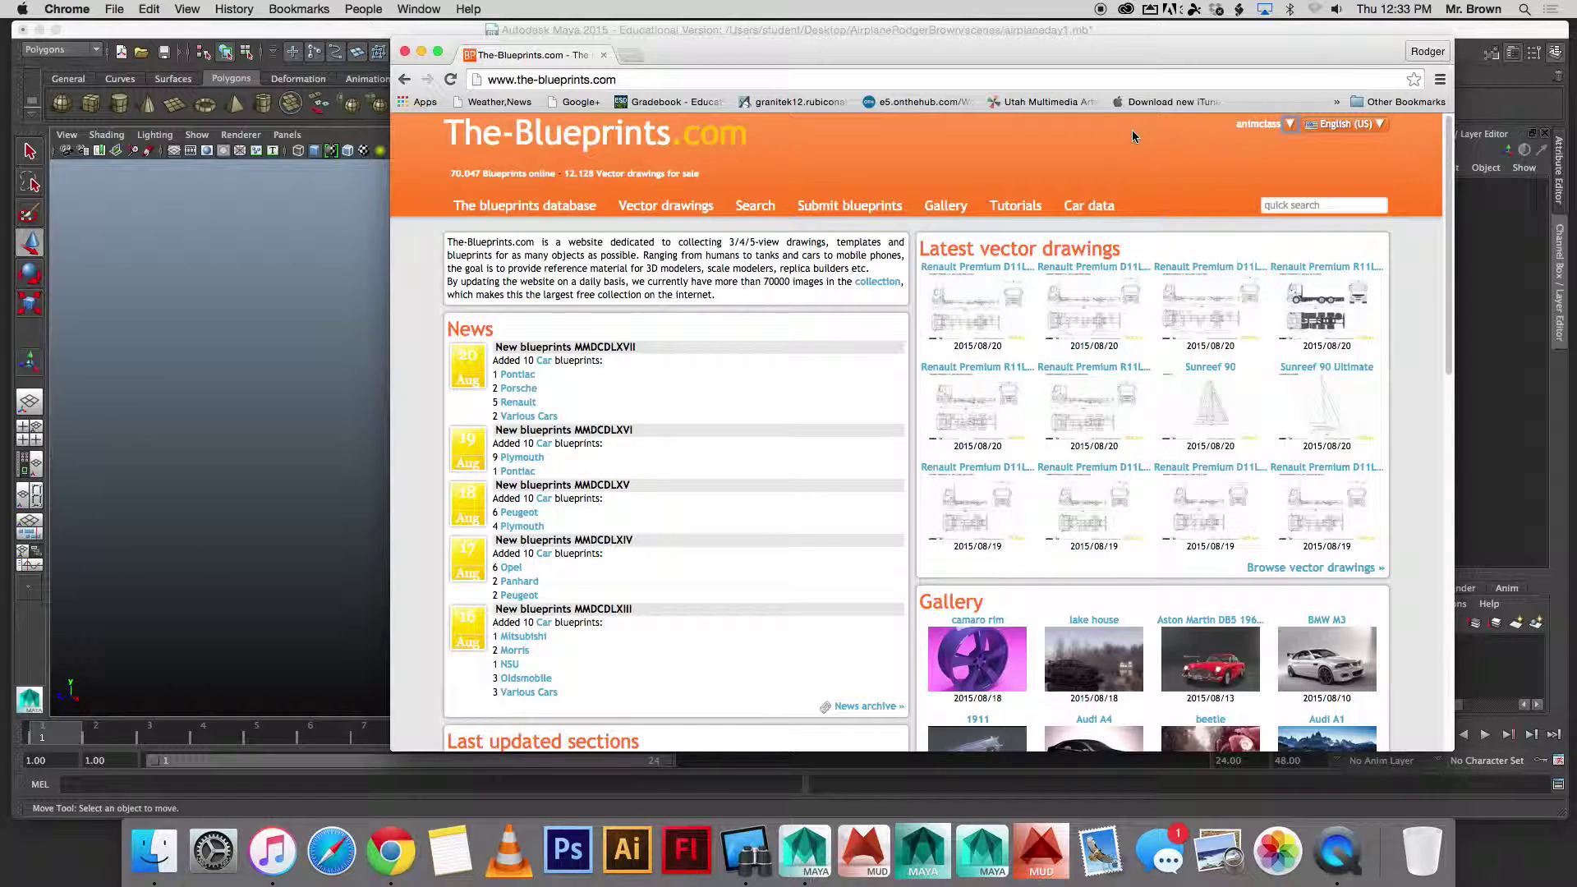
{"action": "scroll", "coordinate": [1047, 154], "scroll_direction": "down", "scroll_amount": 1}
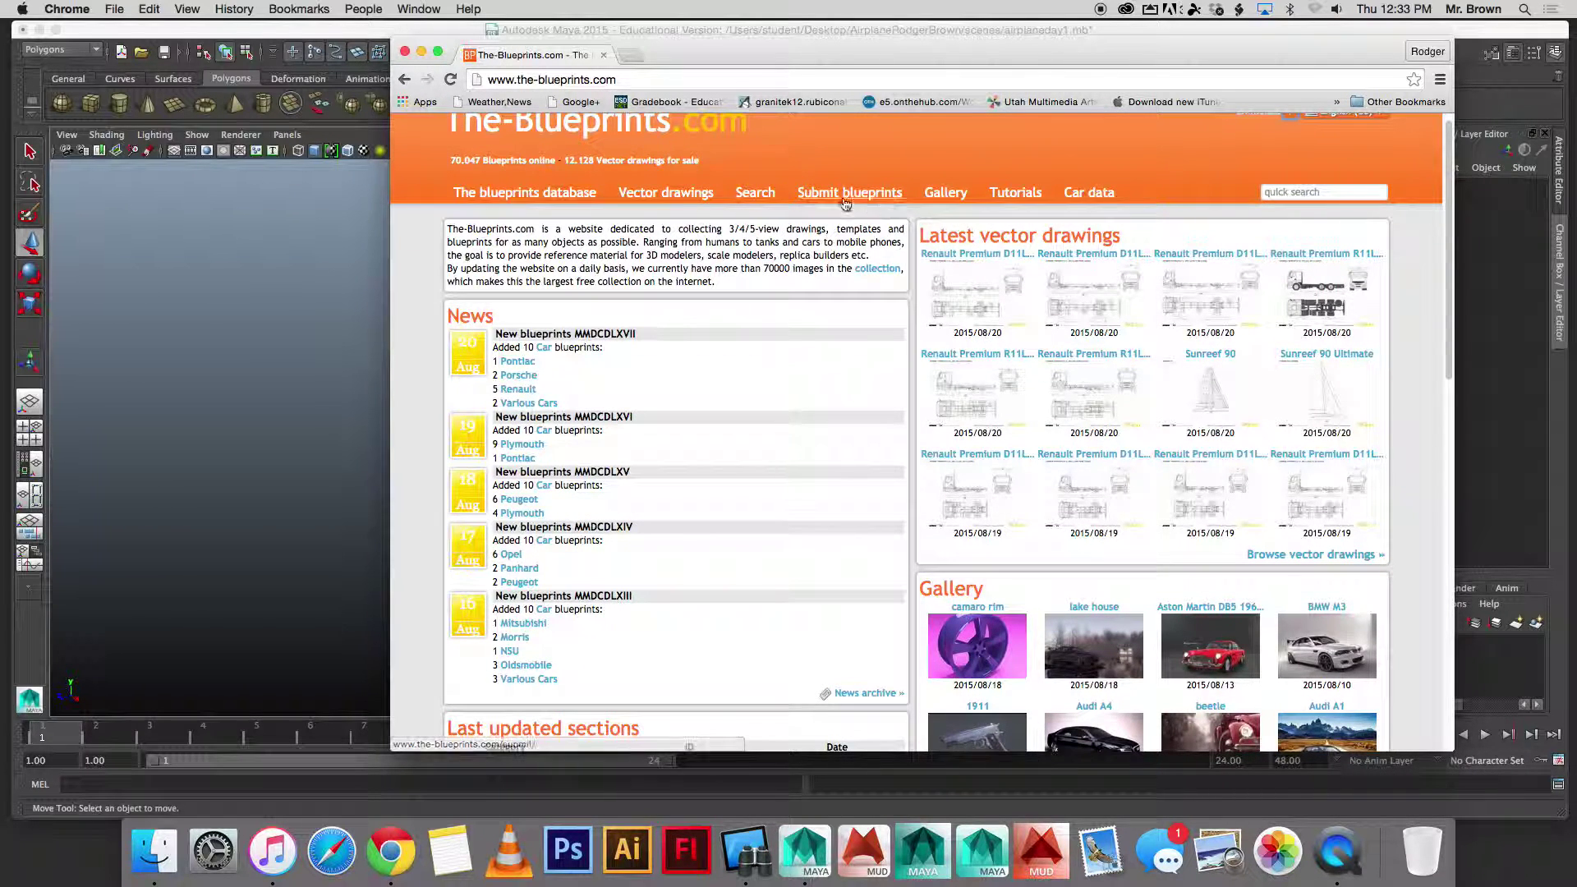
Step: Open the blueprints database and look through the subcategories of its Science fiction category
{"action": "left_click", "coordinate": [528, 194]}
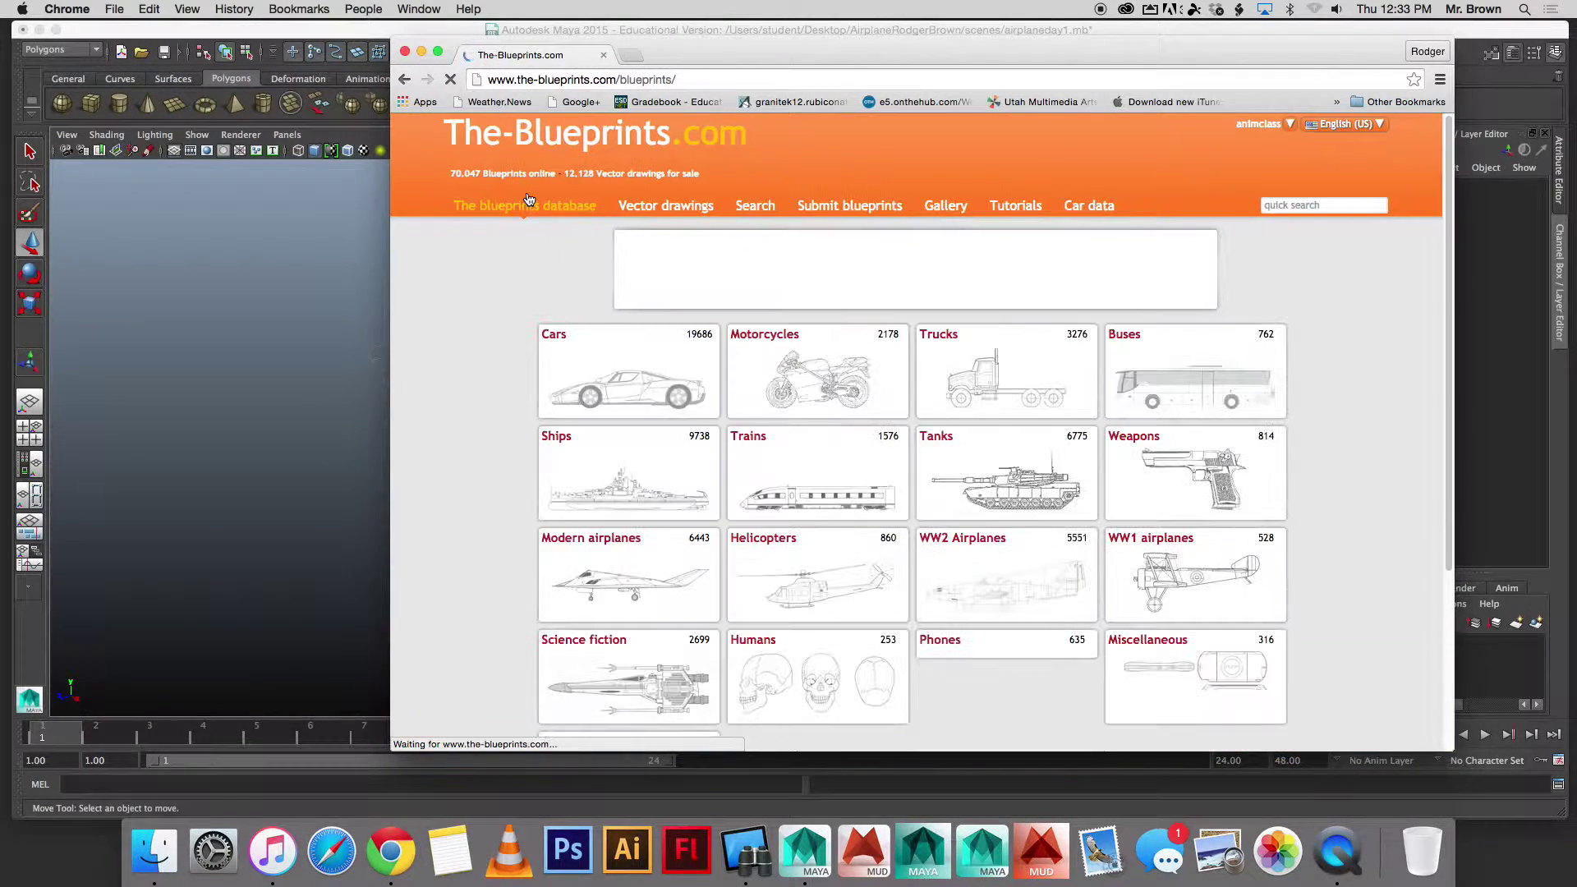
{"action": "scroll", "coordinate": [587, 275], "scroll_direction": "down", "scroll_amount": 3}
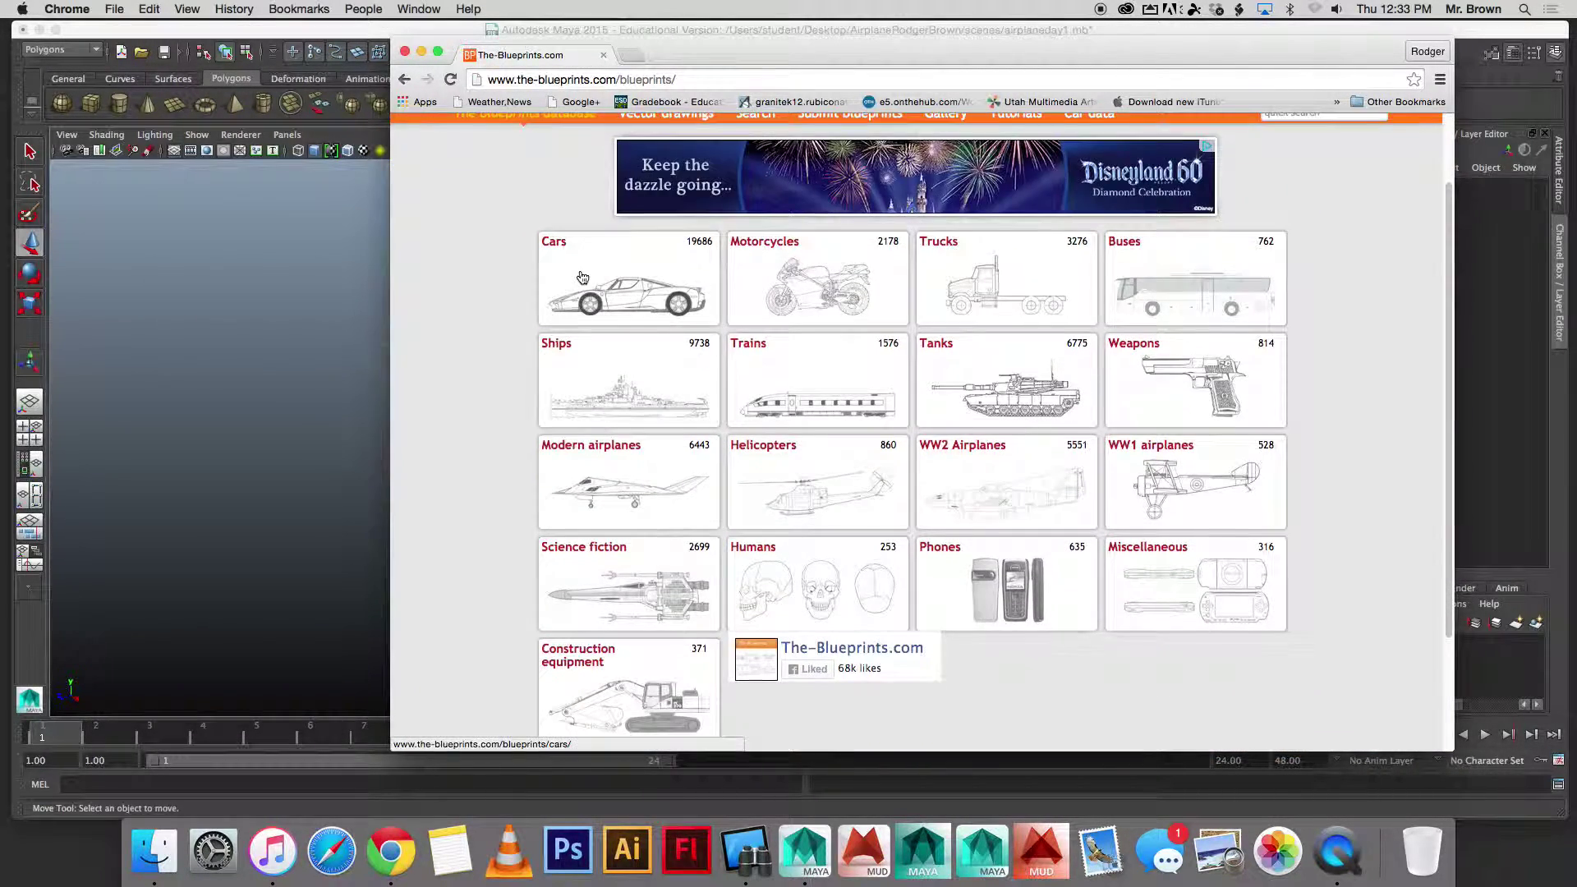
{"action": "scroll", "coordinate": [574, 273], "scroll_direction": "down", "scroll_amount": 2}
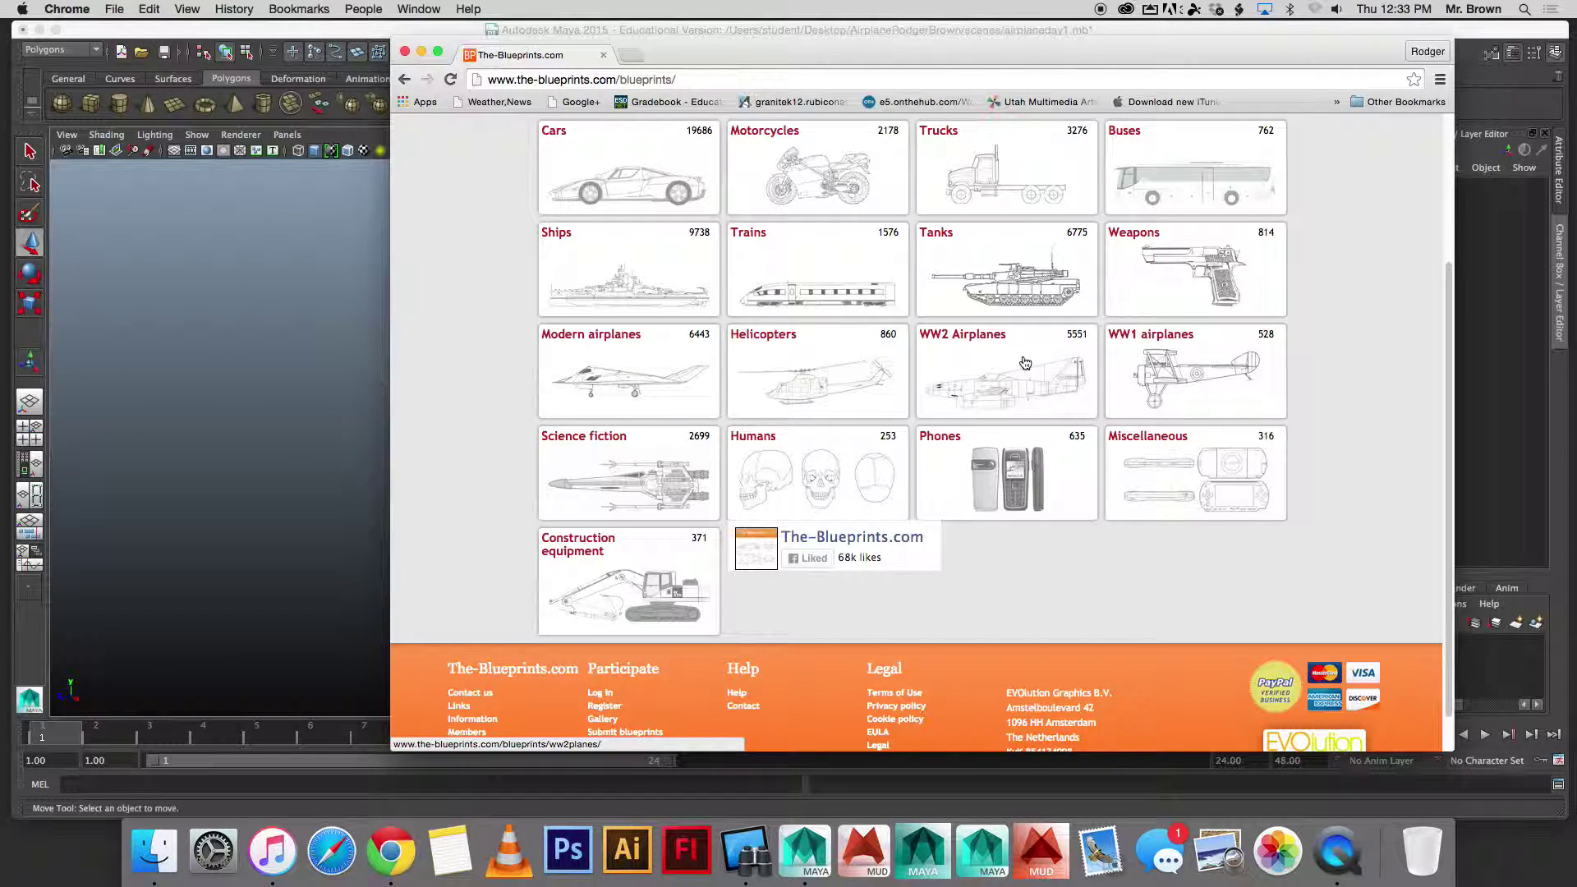
{"action": "left_click", "coordinate": [677, 490]}
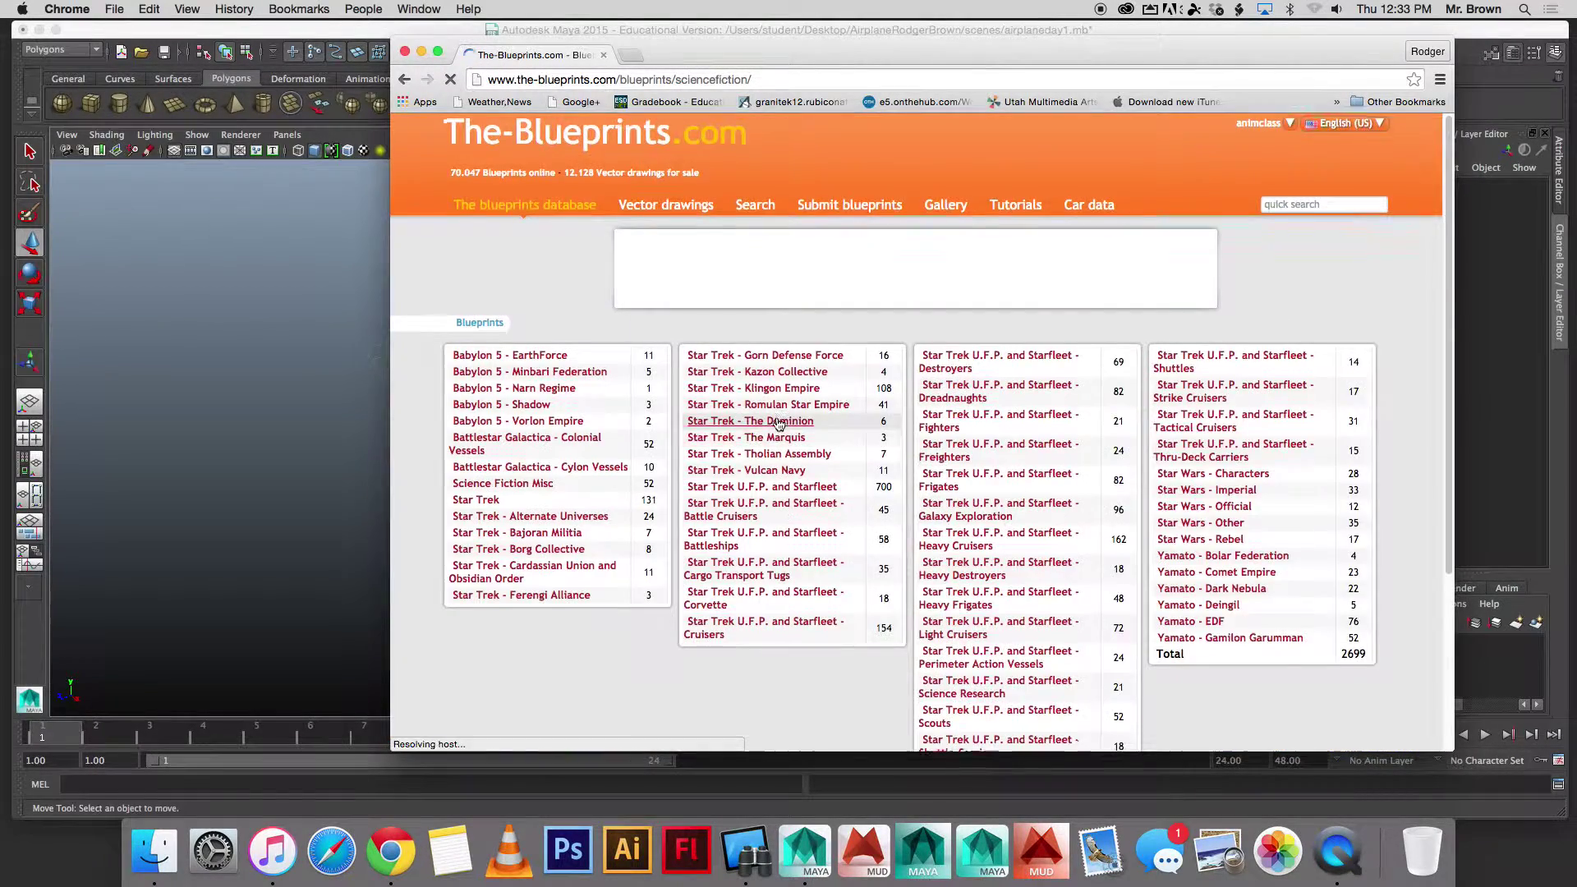
{"action": "scroll", "coordinate": [779, 424], "scroll_direction": "down", "scroll_amount": 3}
{"action": "scroll", "coordinate": [778, 425], "scroll_direction": "up", "scroll_amount": 2}
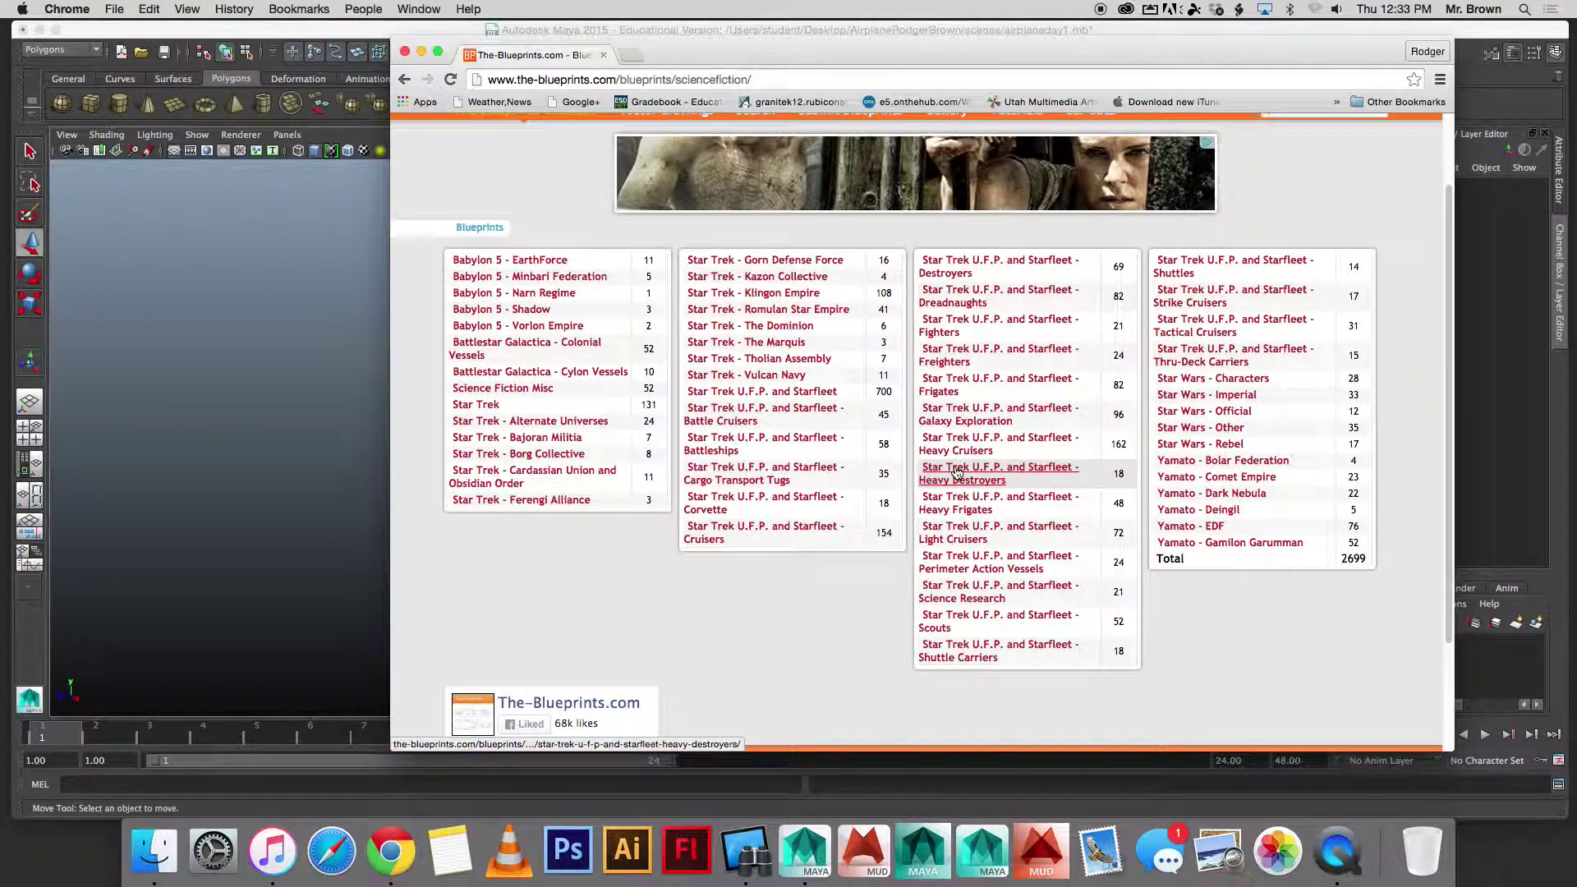
{"action": "scroll", "coordinate": [1068, 436], "scroll_direction": "down", "scroll_amount": 1}
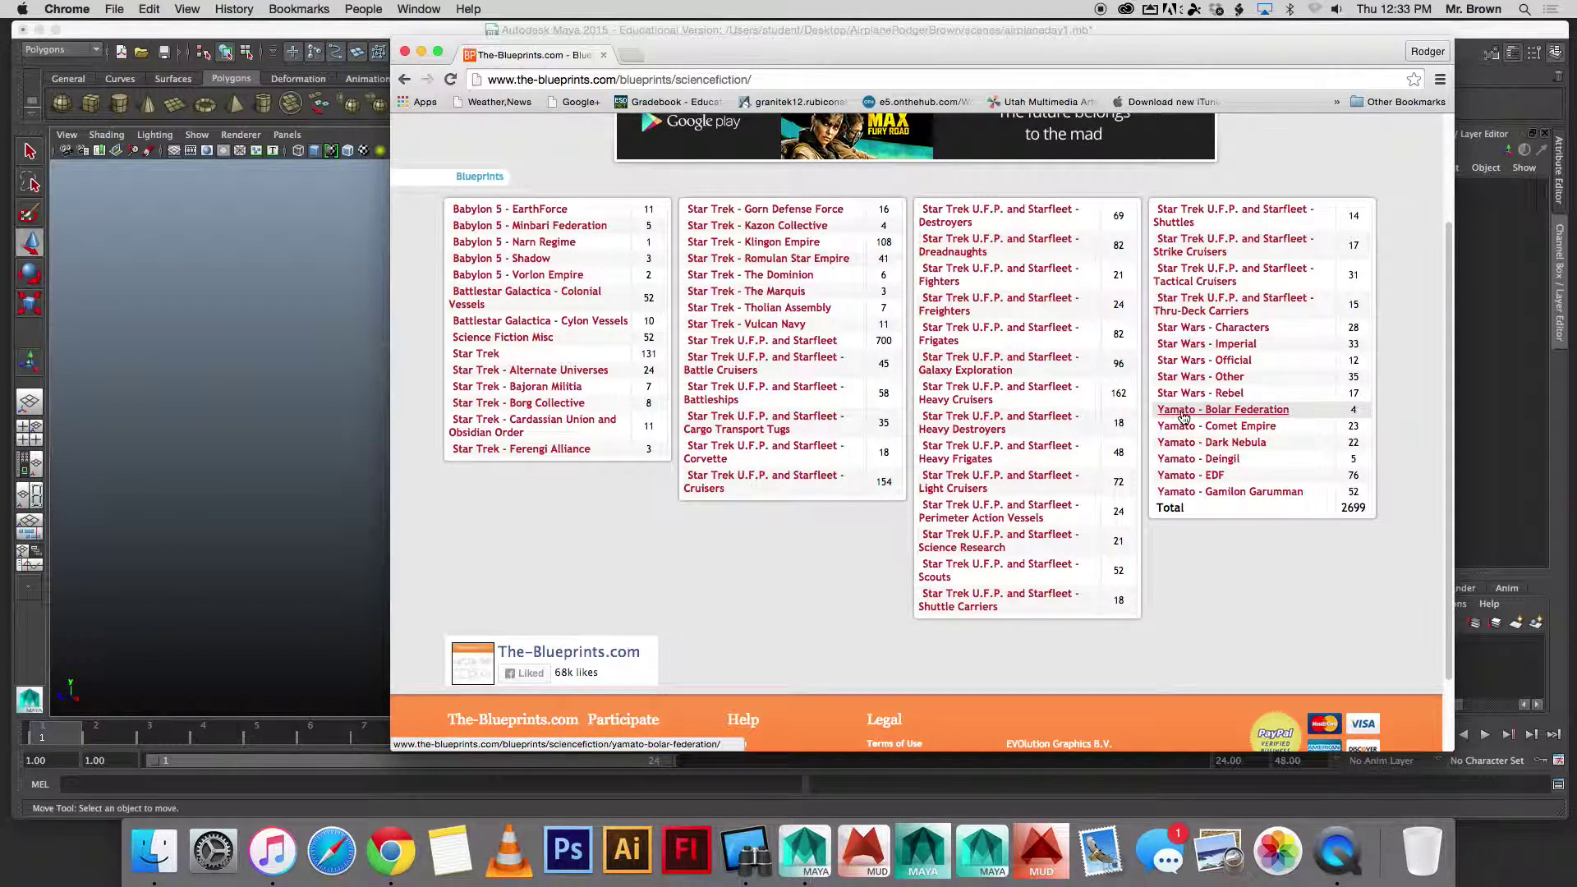
{"action": "scroll", "coordinate": [986, 394], "scroll_direction": "up", "scroll_amount": 3}
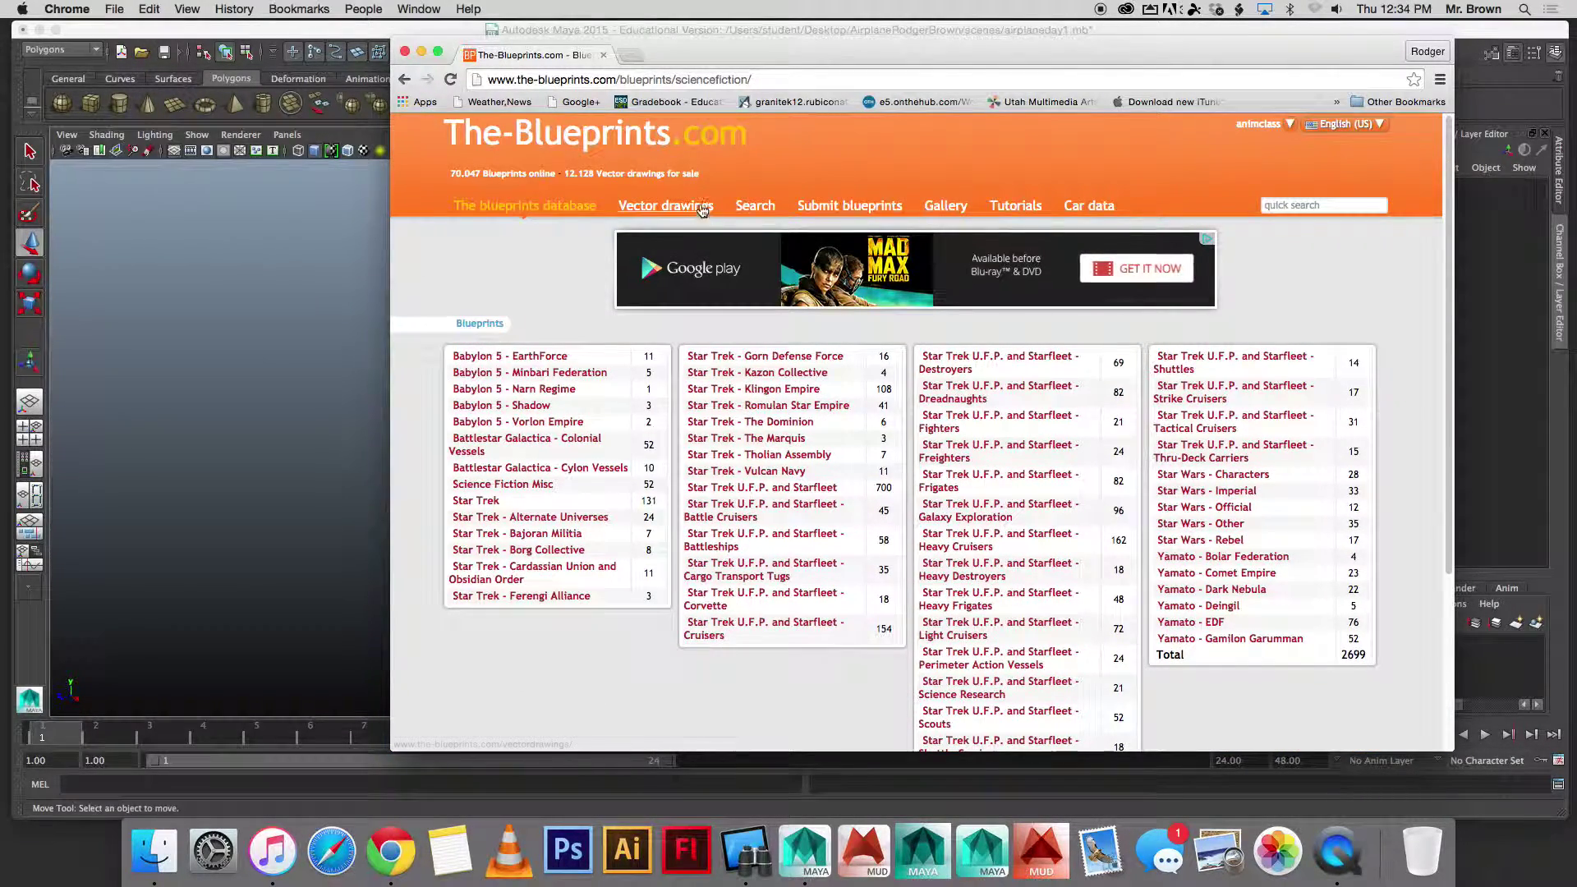
Step: Return to the blueprints database and open the North American list in the WW2 Airplanes category
{"action": "left_click", "coordinate": [513, 207]}
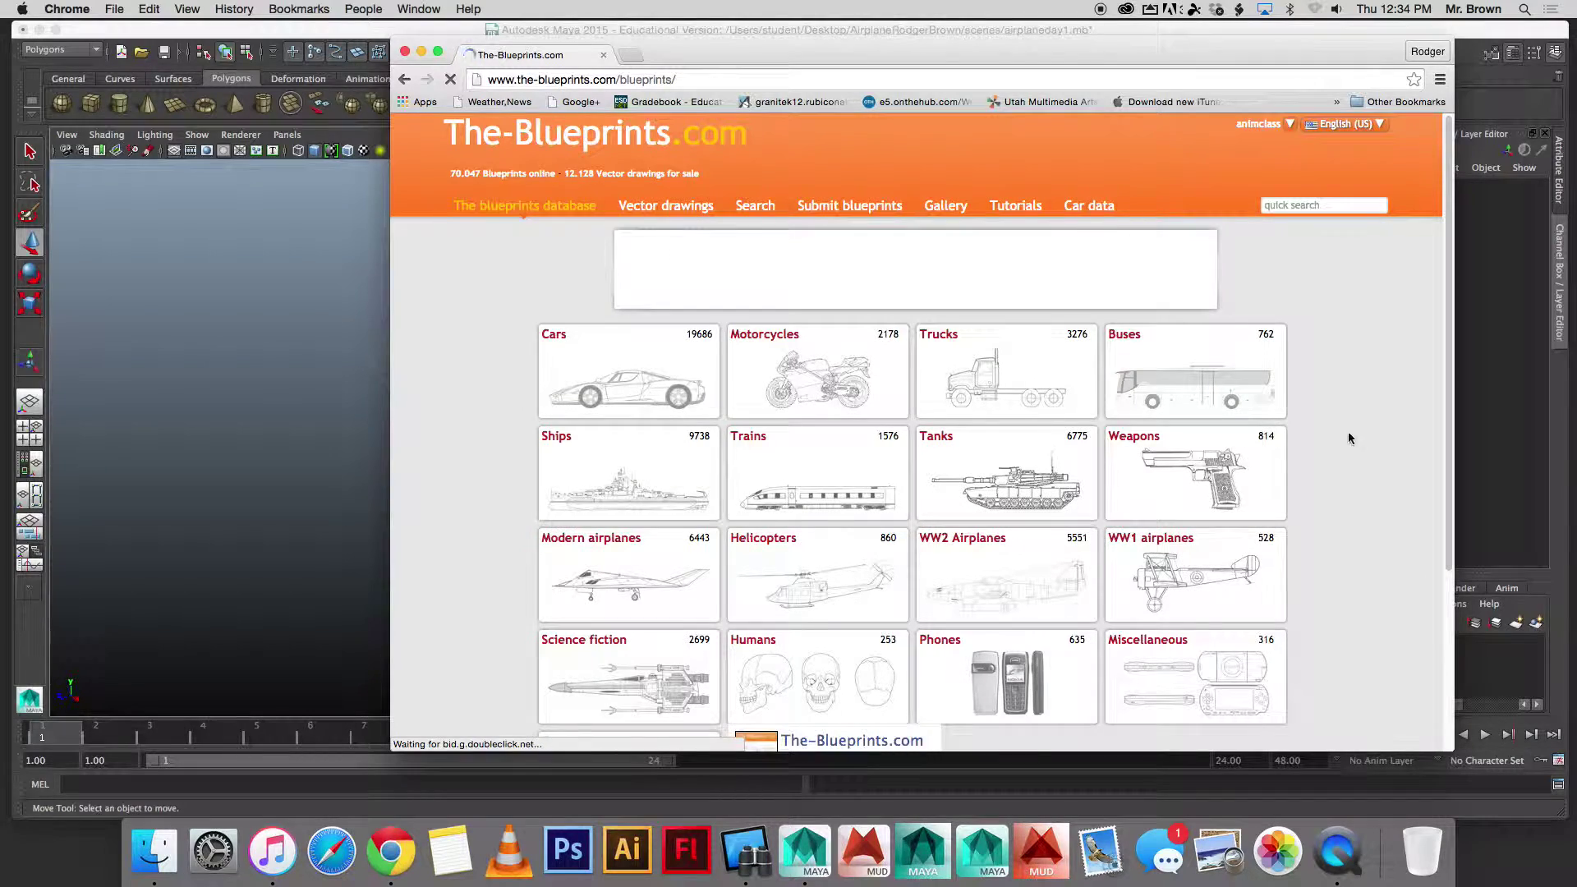
{"action": "scroll", "coordinate": [1030, 525], "scroll_direction": "down", "scroll_amount": 2}
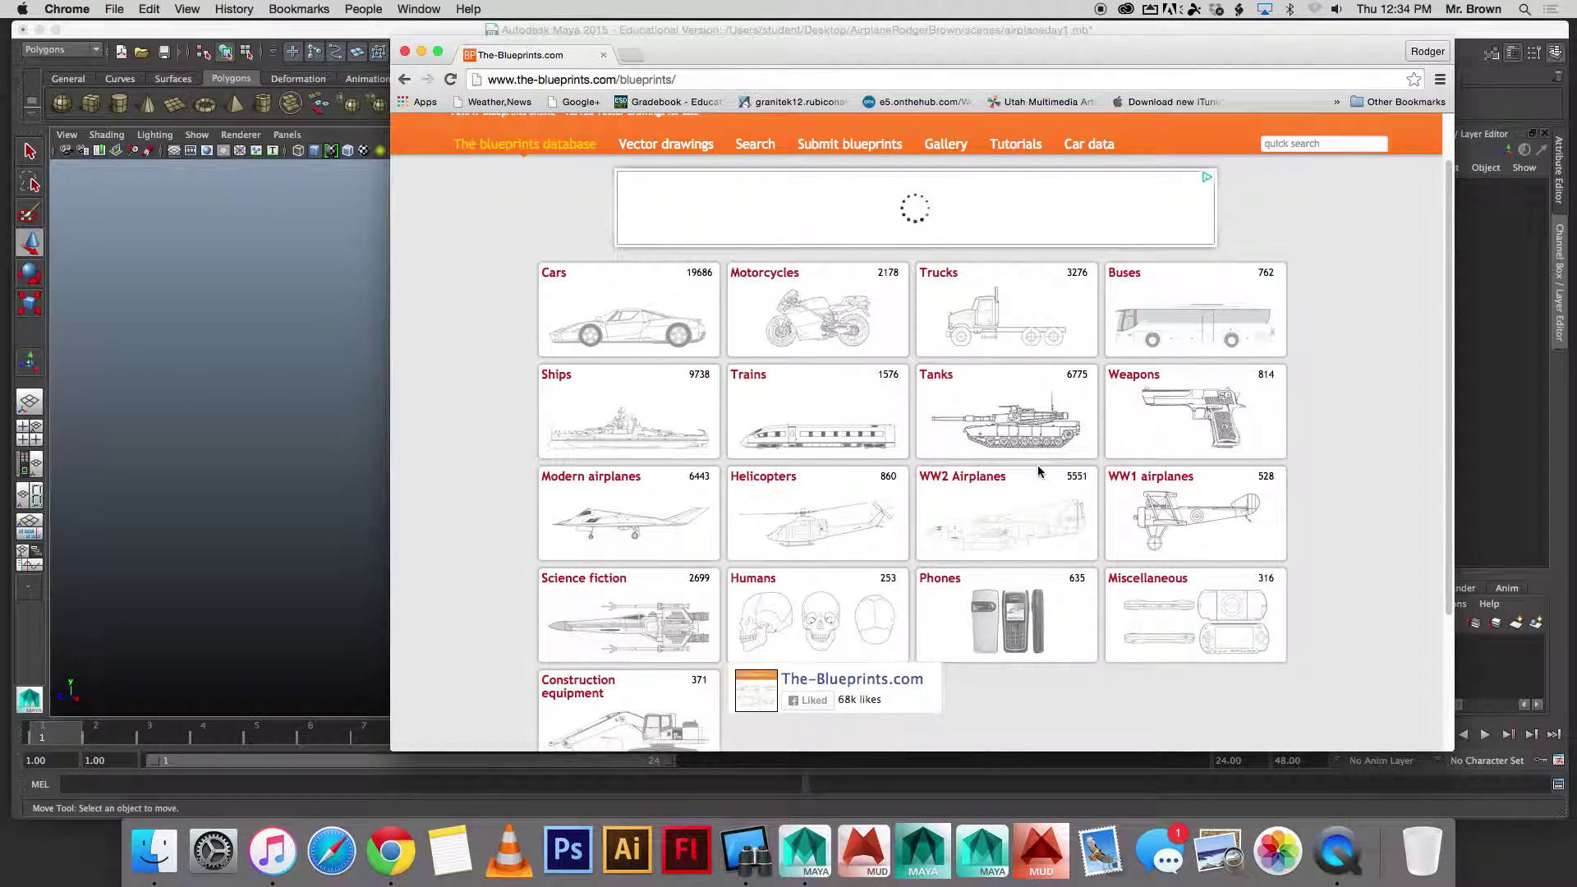
{"action": "left_click", "coordinate": [997, 511]}
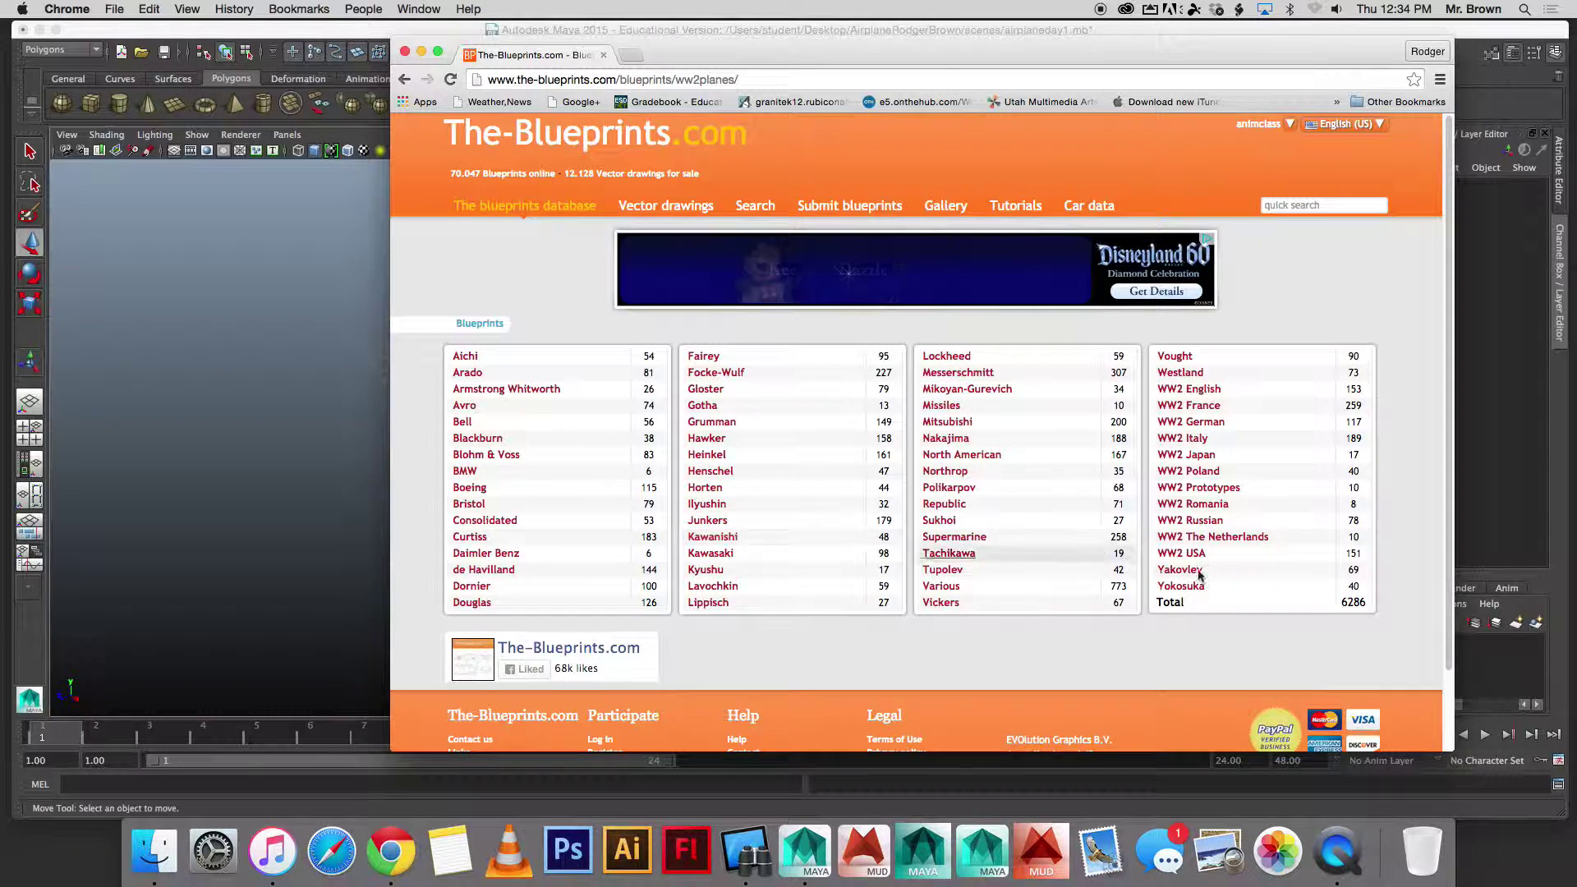
{"action": "scroll", "coordinate": [997, 569], "scroll_direction": "down", "scroll_amount": 1}
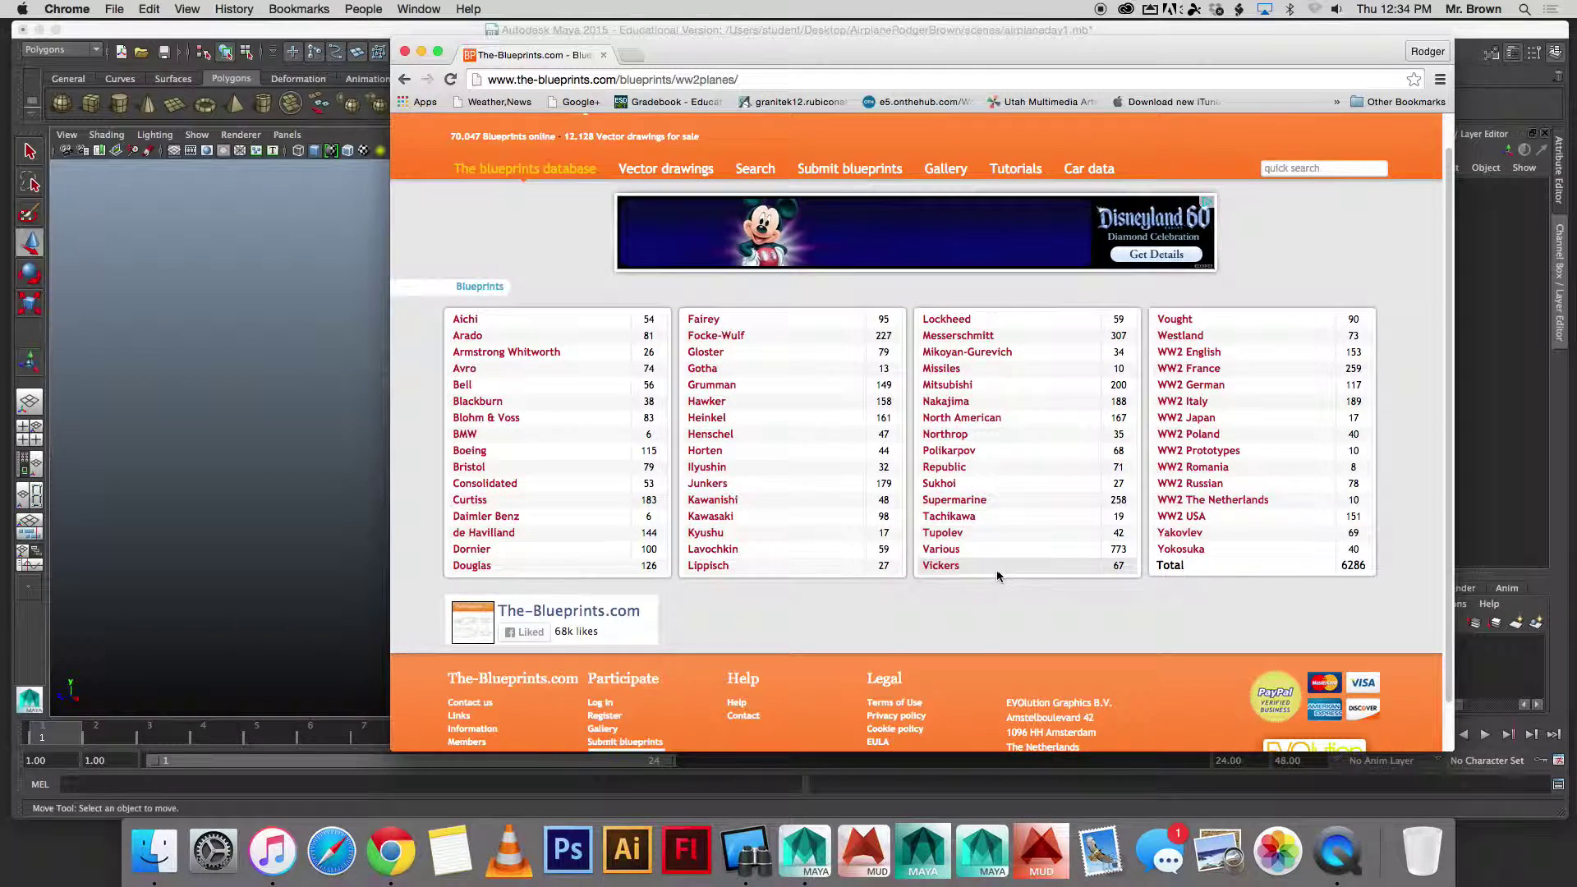
{"action": "left_click", "coordinate": [977, 425]}
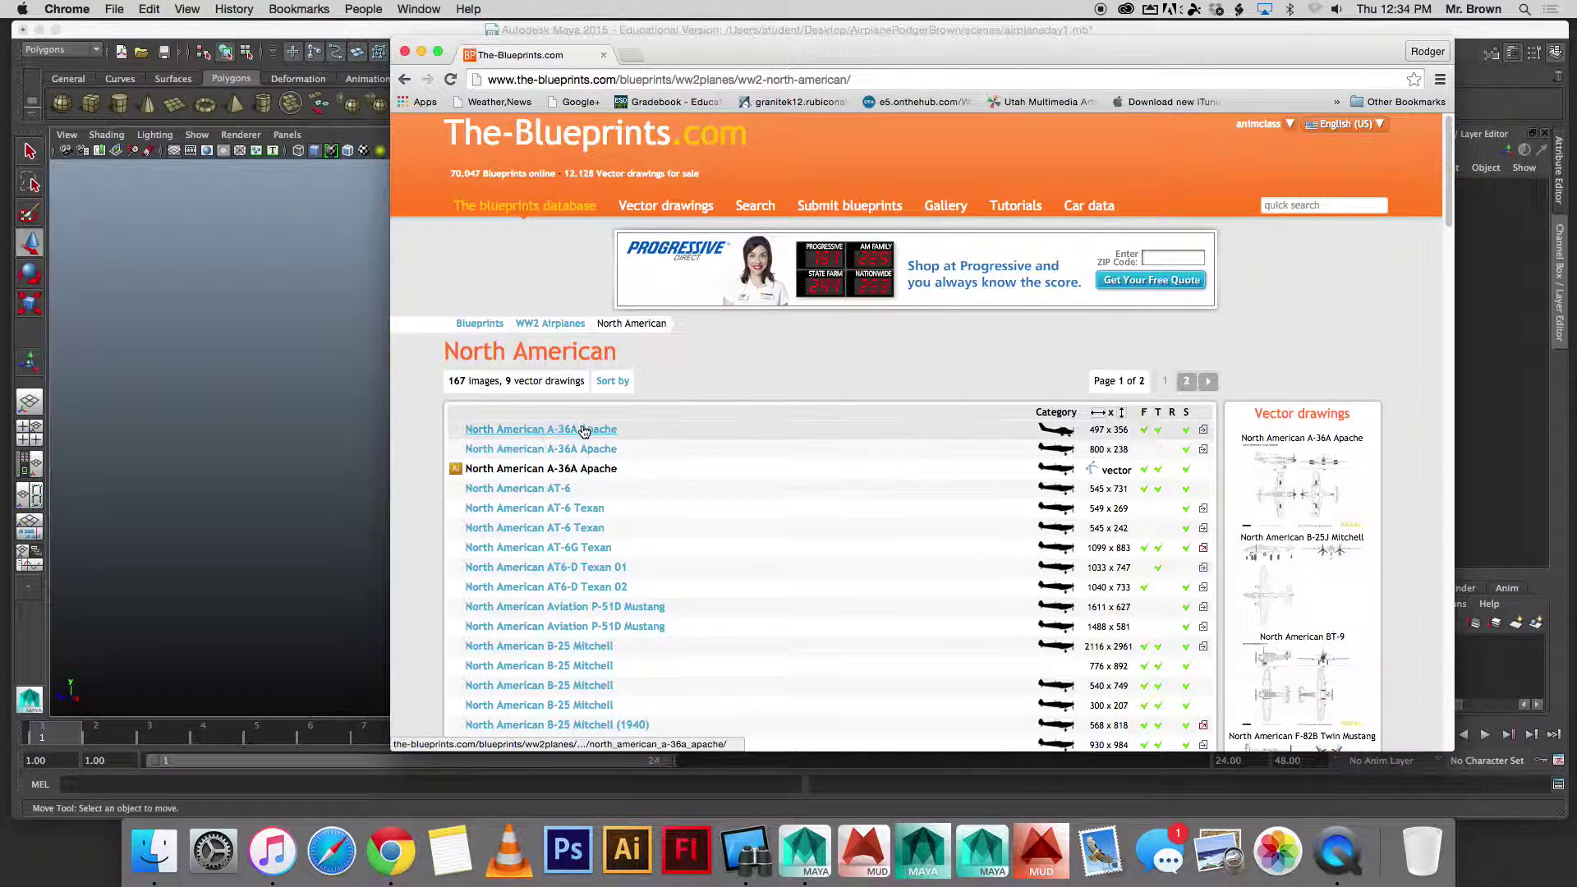
Step: Look through the North American aircraft list, checking the image sizes and the F, T, R and S view columns
{"action": "scroll", "coordinate": [988, 481], "scroll_direction": "down", "scroll_amount": 1}
{"action": "scroll", "coordinate": [988, 480], "scroll_direction": "down", "scroll_amount": 3}
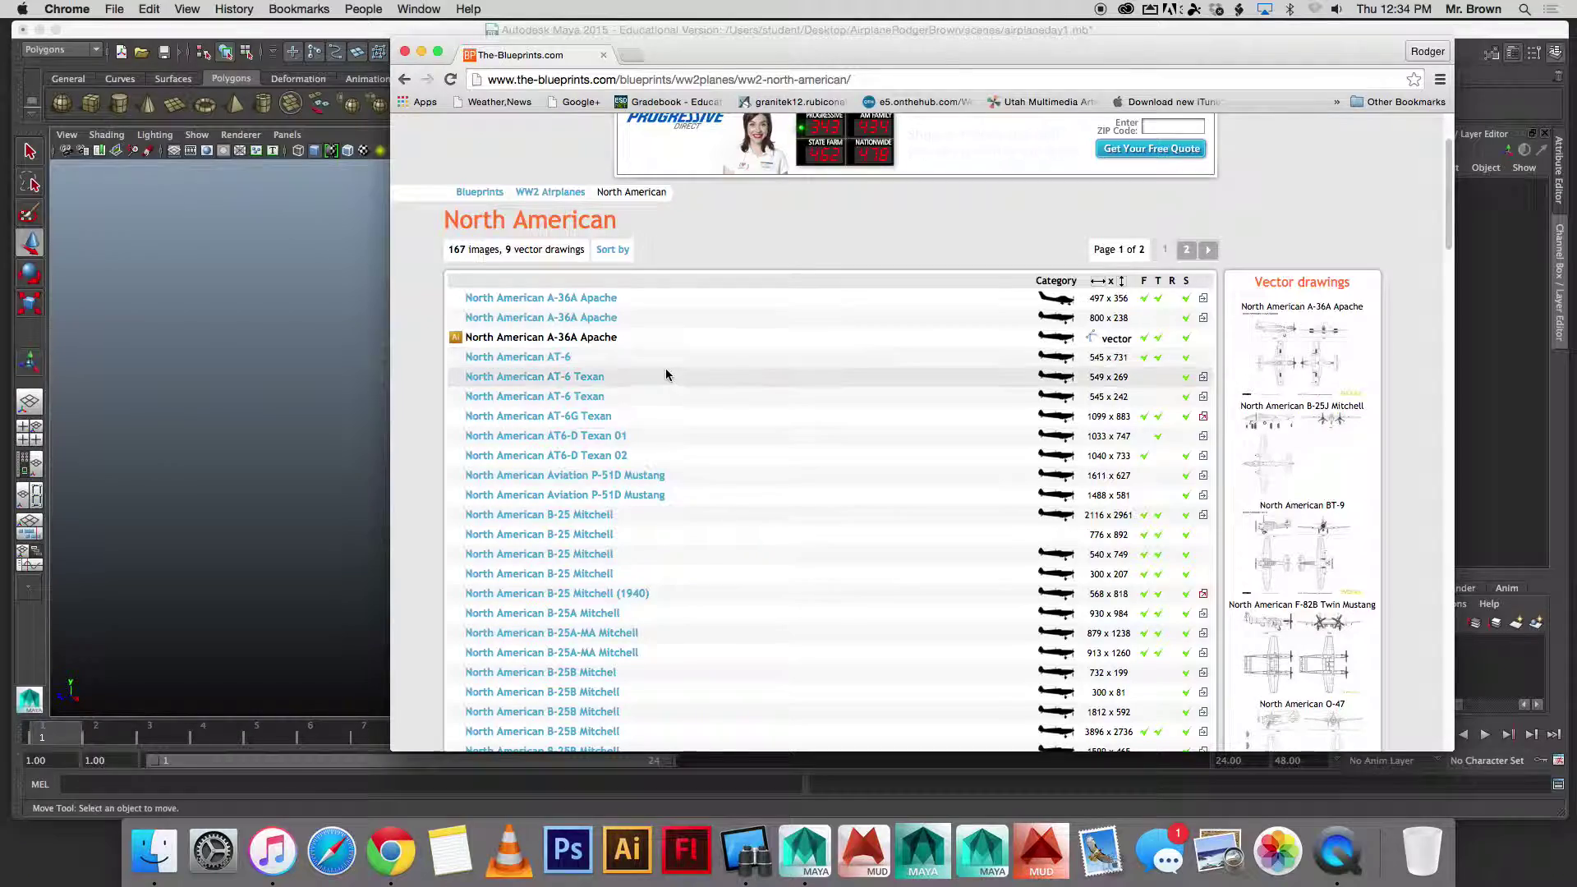
{"action": "scroll", "coordinate": [664, 371], "scroll_direction": "down", "scroll_amount": 1}
{"action": "scroll", "coordinate": [657, 376], "scroll_direction": "down", "scroll_amount": 9}
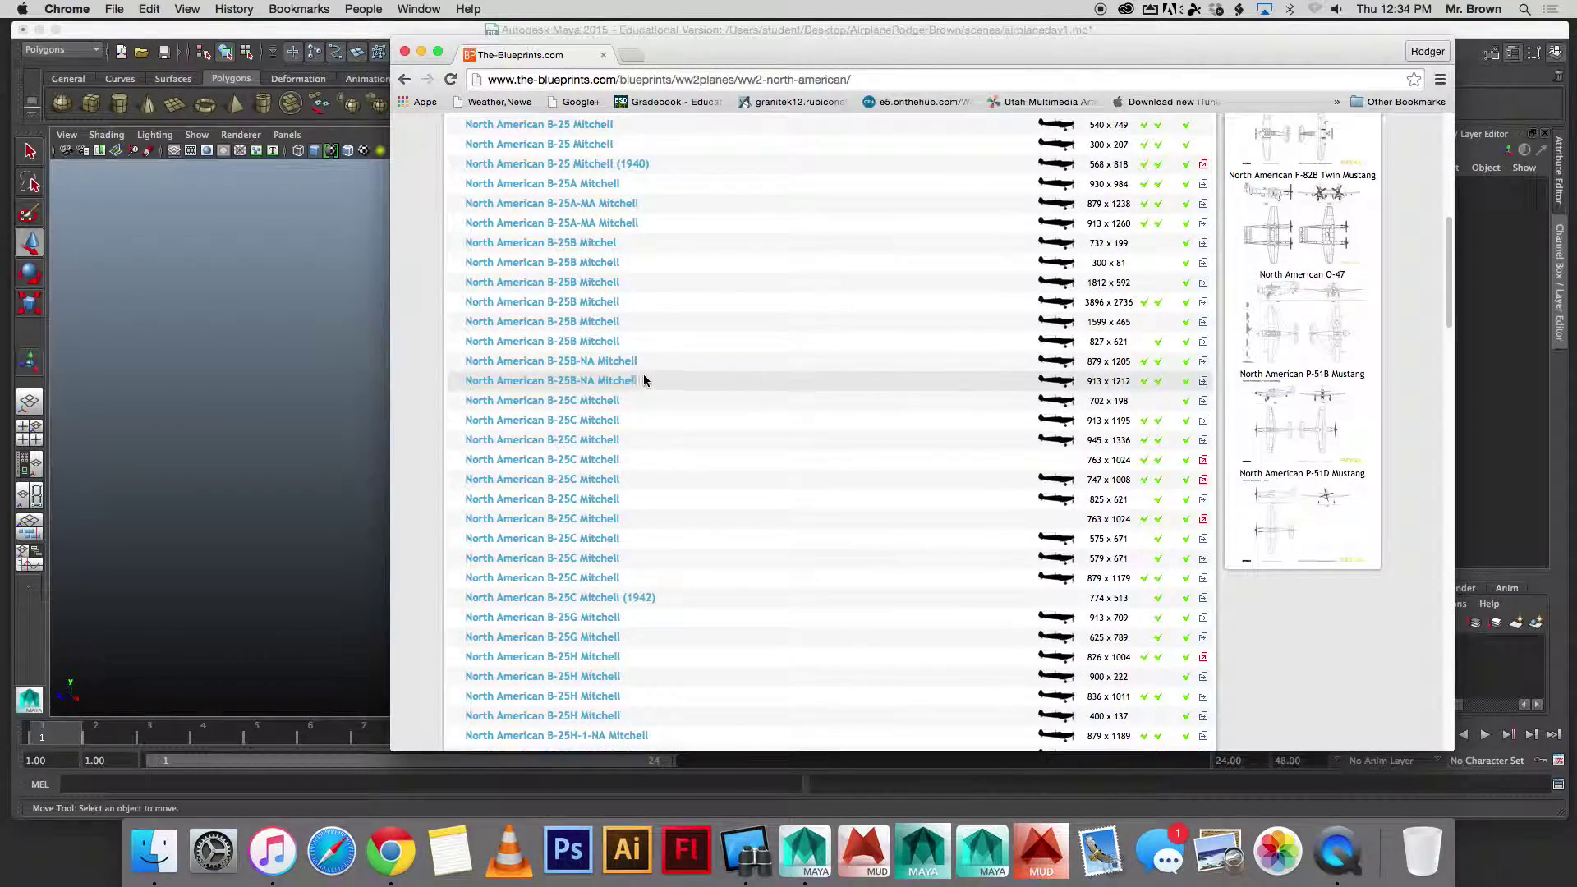
{"action": "scroll", "coordinate": [1166, 271], "scroll_direction": "up", "scroll_amount": 13}
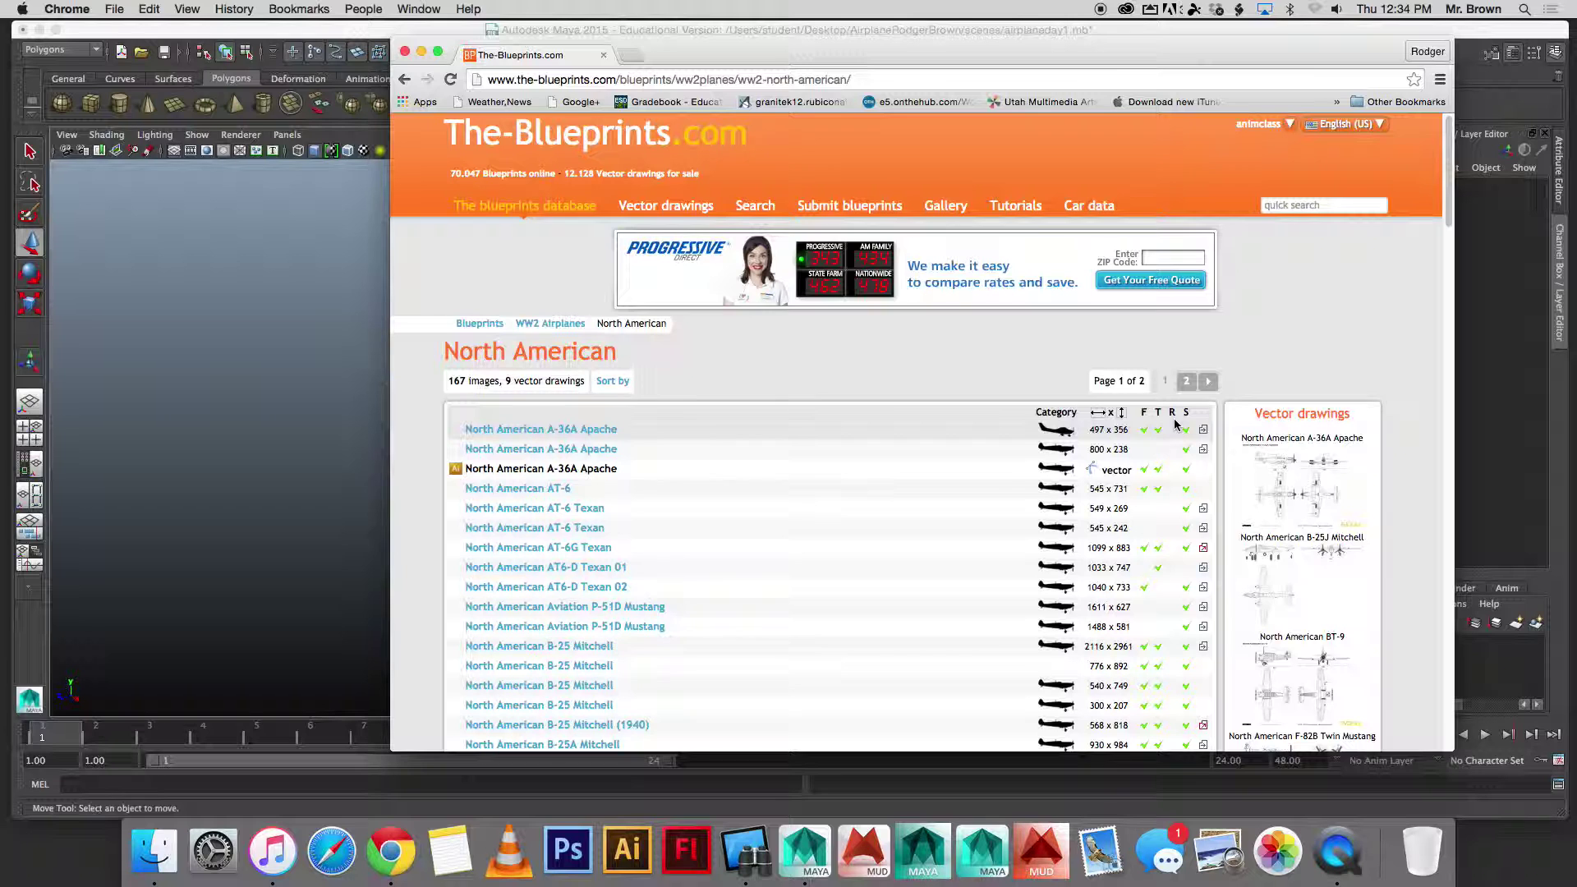
{"action": "scroll", "coordinate": [1174, 423], "scroll_direction": "down", "scroll_amount": 1}
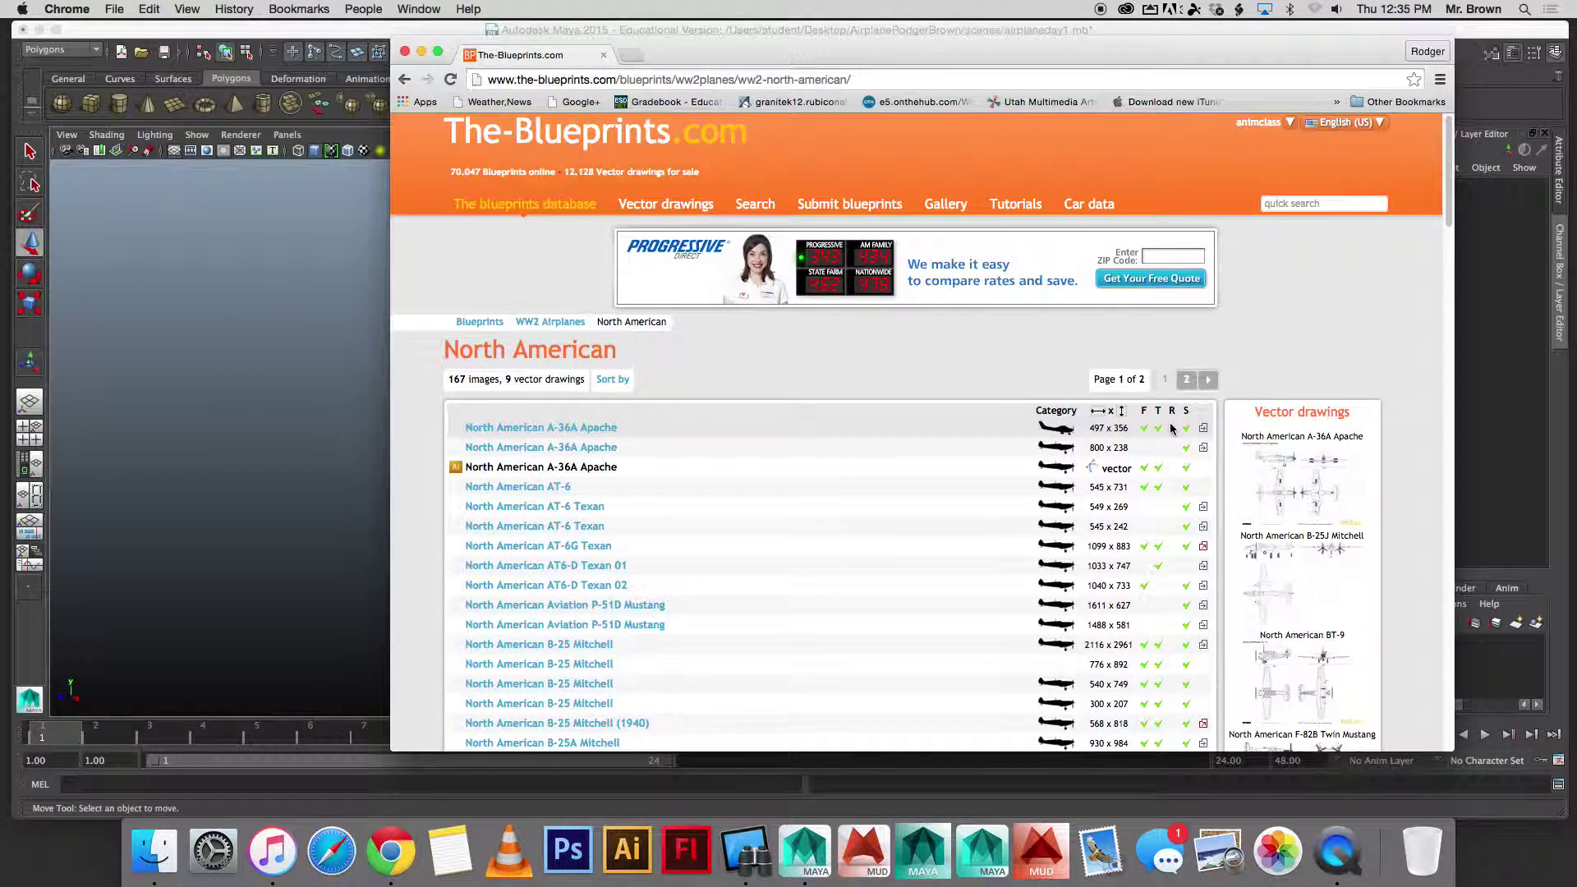
{"action": "scroll", "coordinate": [1173, 427], "scroll_direction": "down", "scroll_amount": 1}
{"action": "scroll", "coordinate": [1171, 427], "scroll_direction": "down", "scroll_amount": 8}
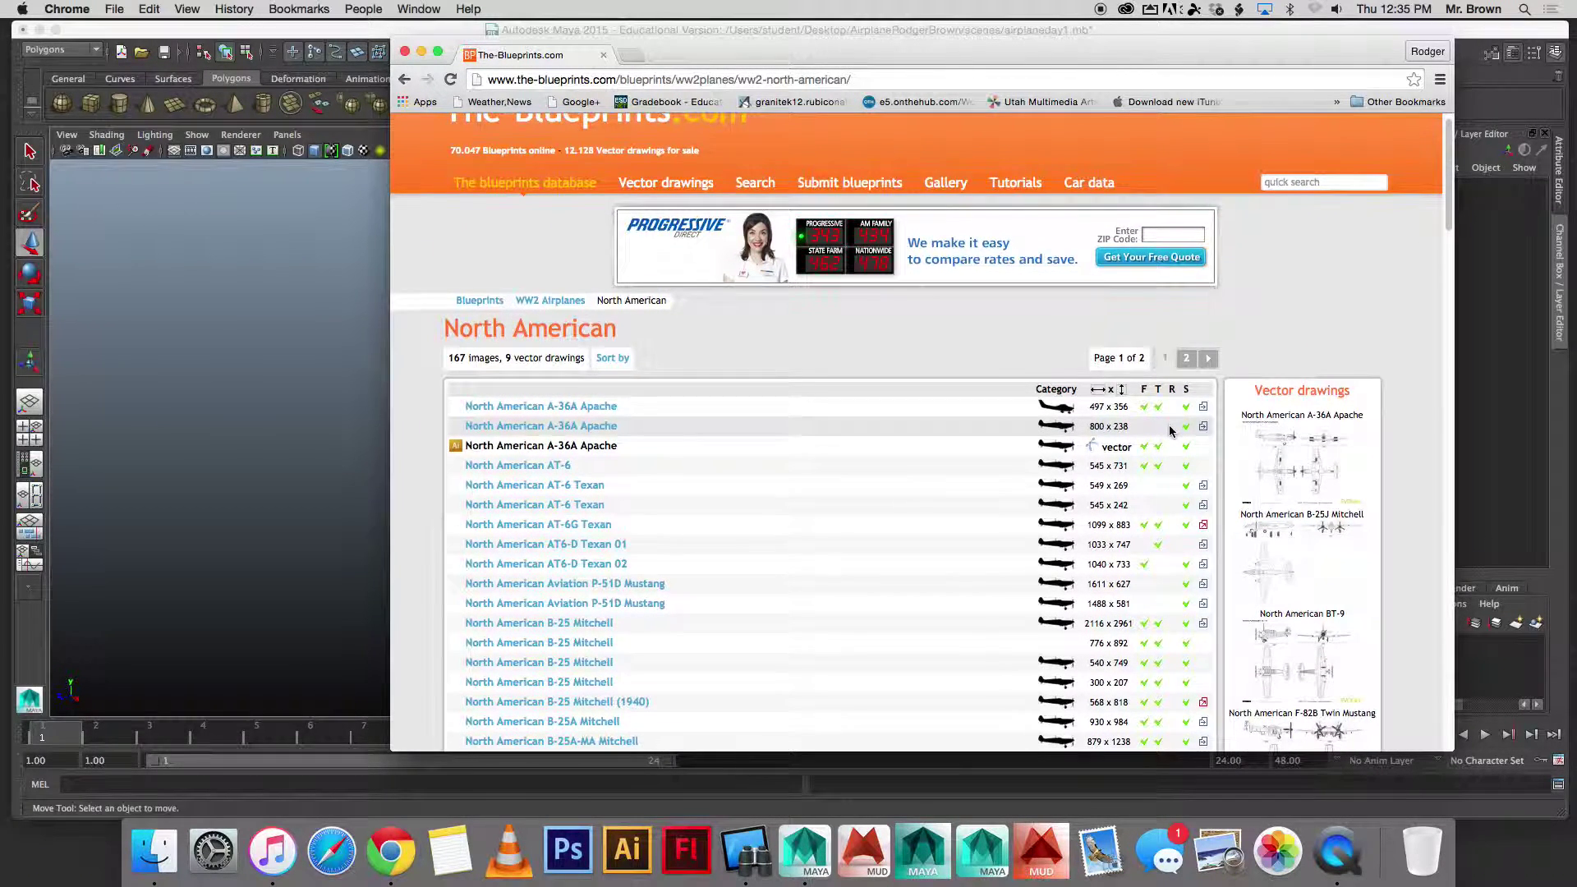
{"action": "scroll", "coordinate": [1167, 424], "scroll_direction": "down", "scroll_amount": 10}
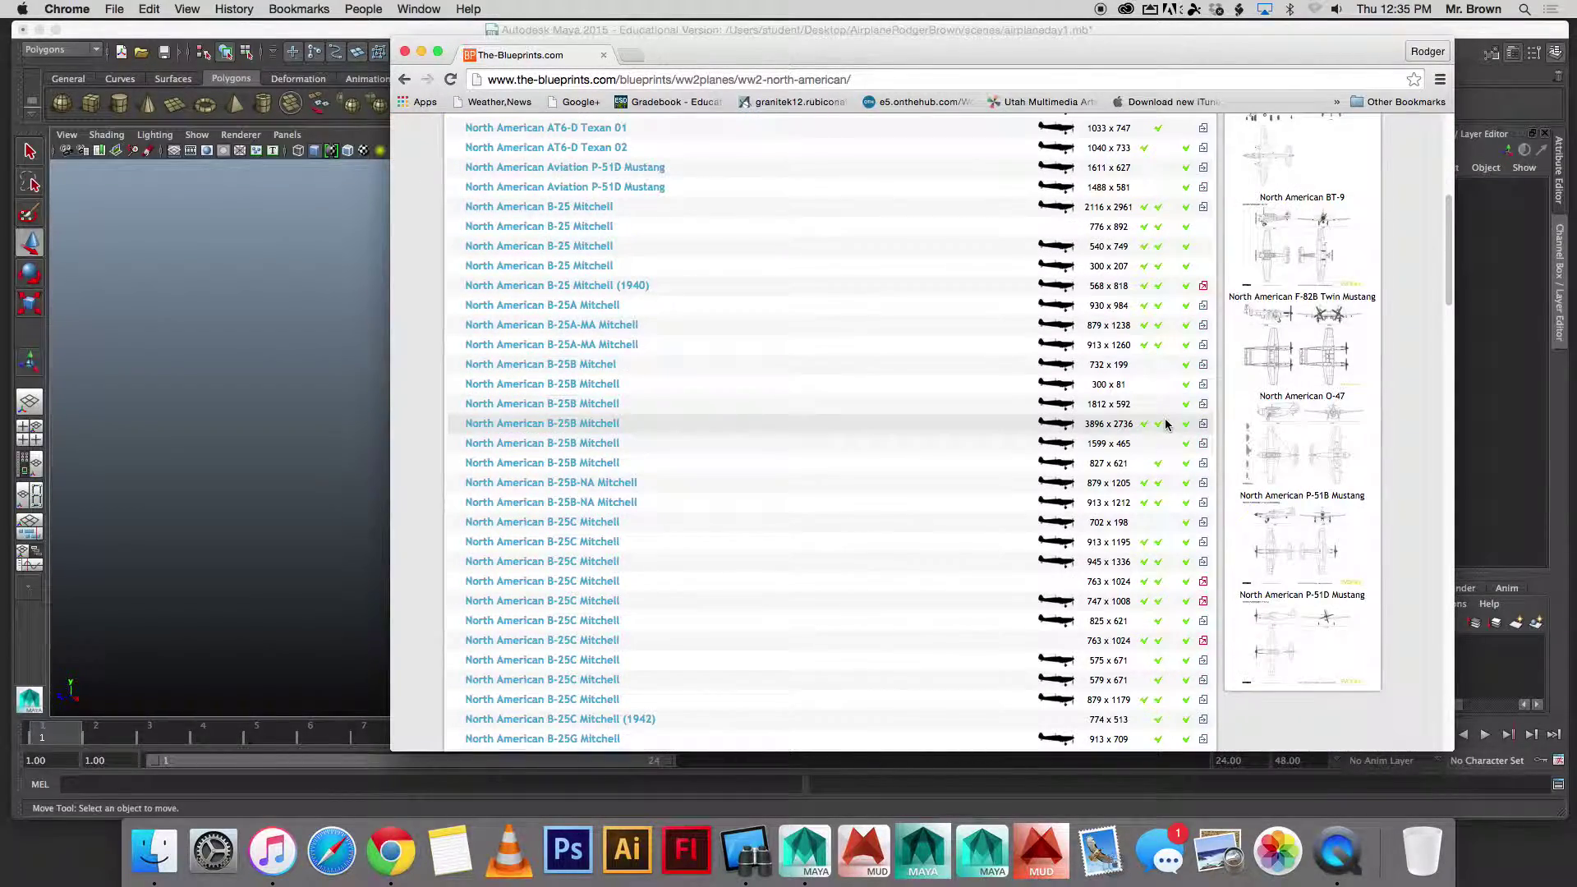
{"action": "scroll", "coordinate": [1168, 421], "scroll_direction": "down", "scroll_amount": 9}
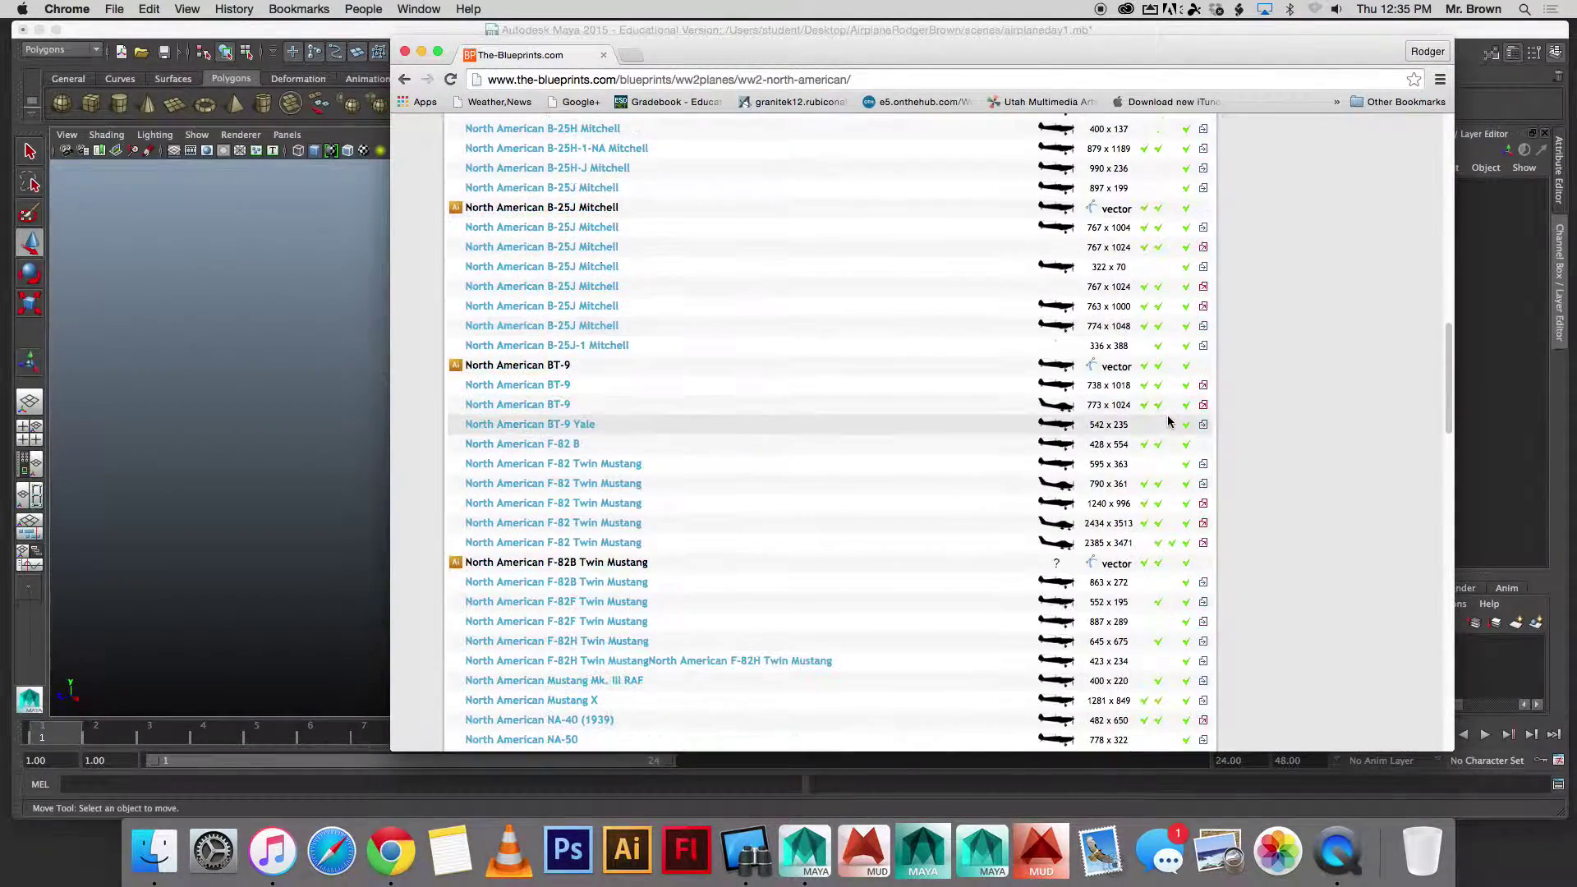
{"action": "scroll", "coordinate": [1166, 526], "scroll_direction": "down", "scroll_amount": 4}
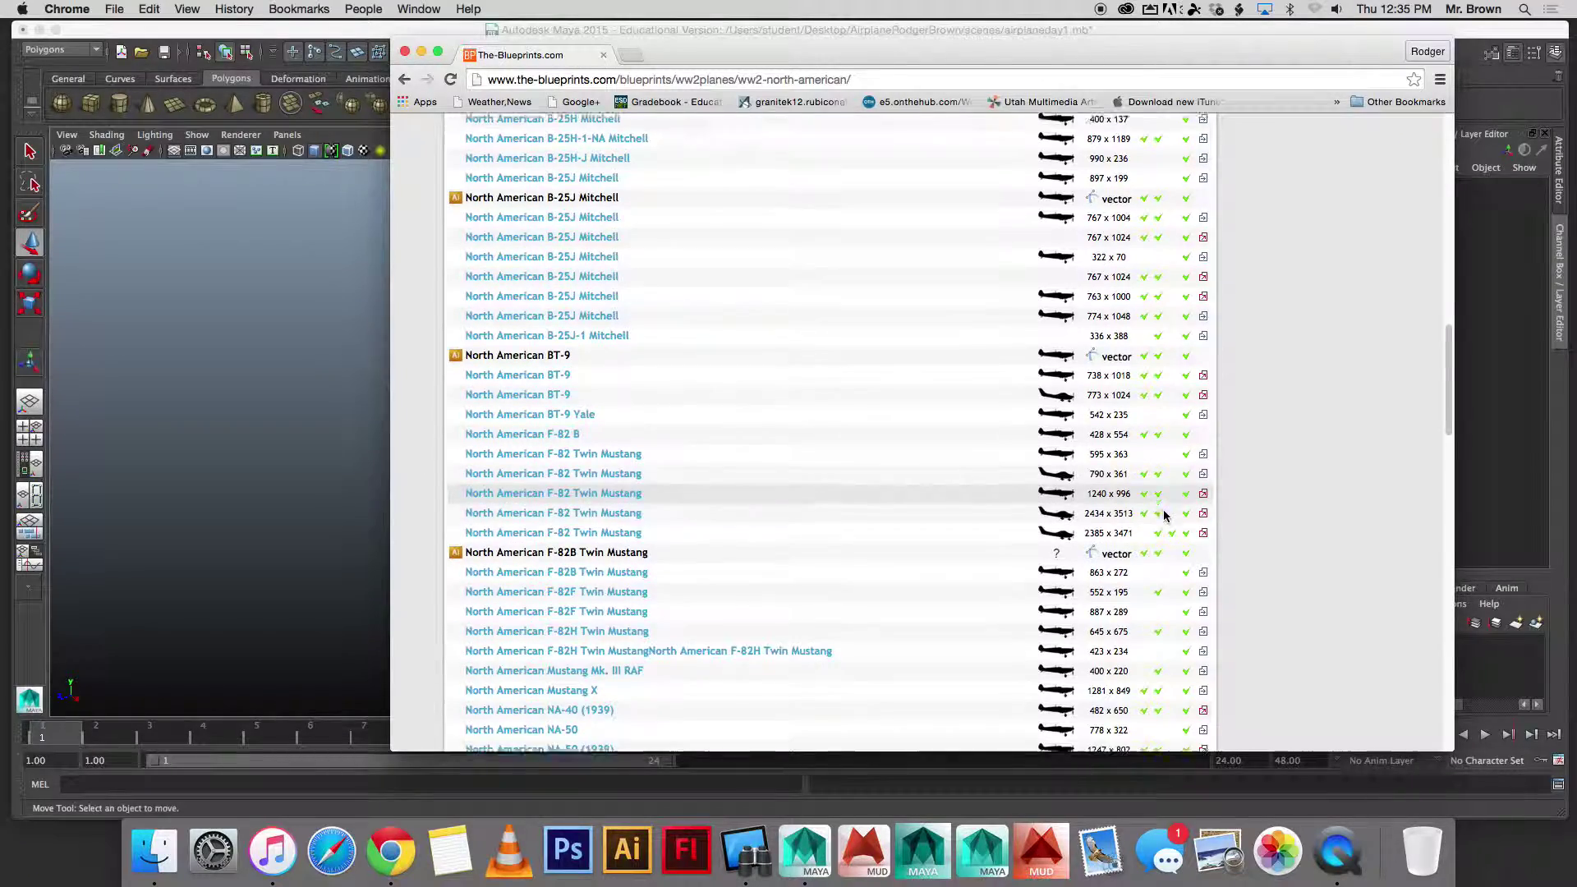
{"action": "scroll", "coordinate": [1164, 514], "scroll_direction": "down", "scroll_amount": 2}
{"action": "scroll", "coordinate": [1150, 521], "scroll_direction": "up", "scroll_amount": 20}
{"action": "scroll", "coordinate": [1147, 523], "scroll_direction": "up", "scroll_amount": 4}
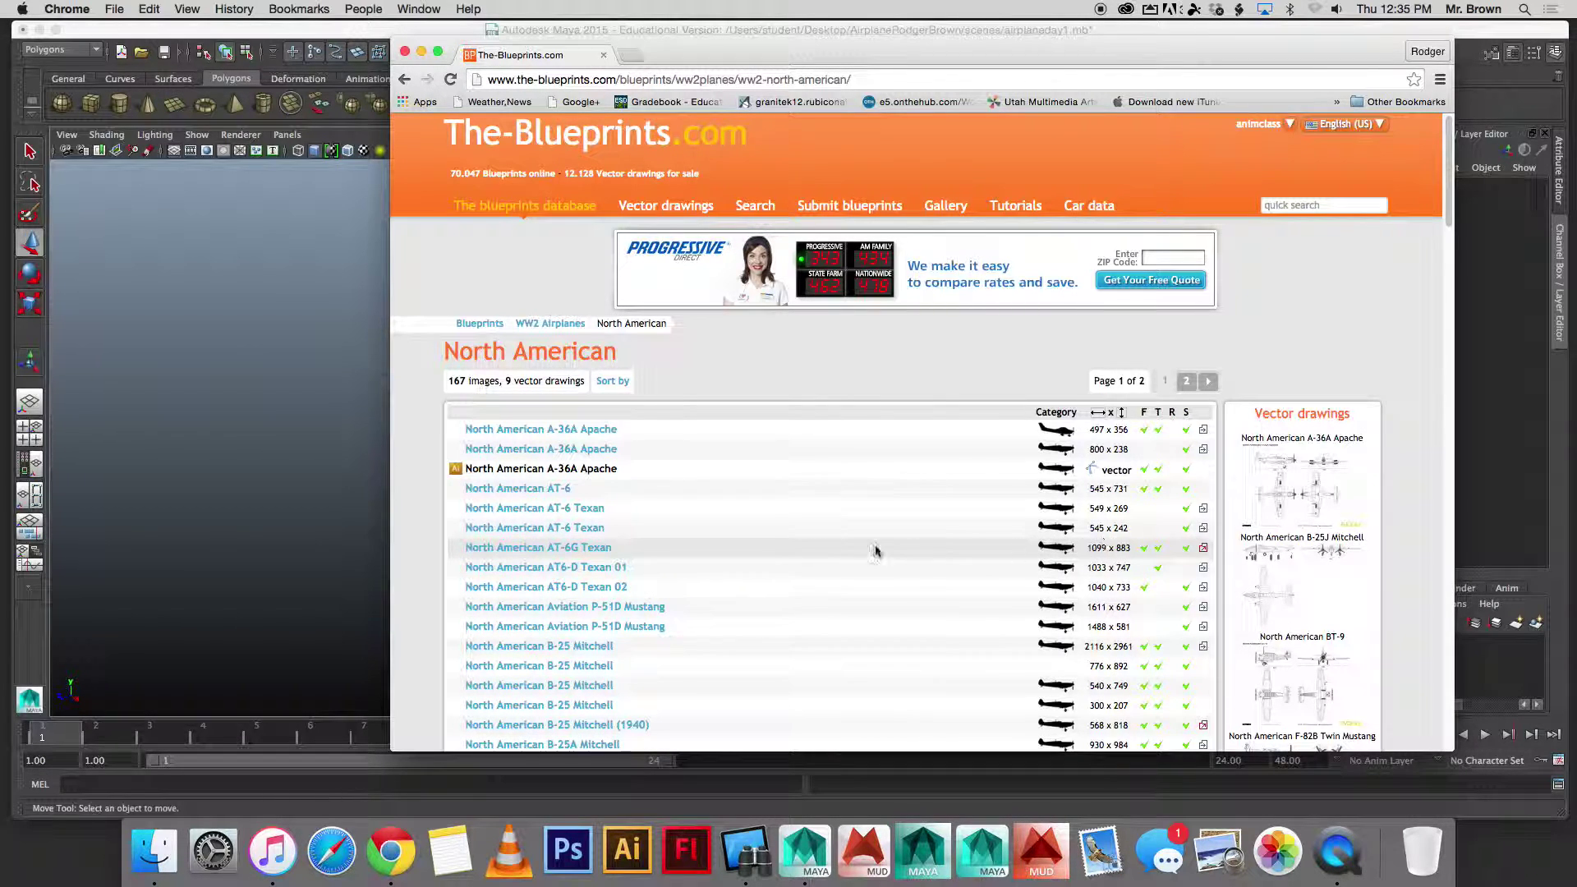
Step: Open the North American AT-6G Texan blueprint and examine its side, top, bottom and front views and cross-sections
{"action": "left_click", "coordinate": [548, 548]}
{"action": "scroll", "coordinate": [642, 495], "scroll_direction": "down", "scroll_amount": 5}
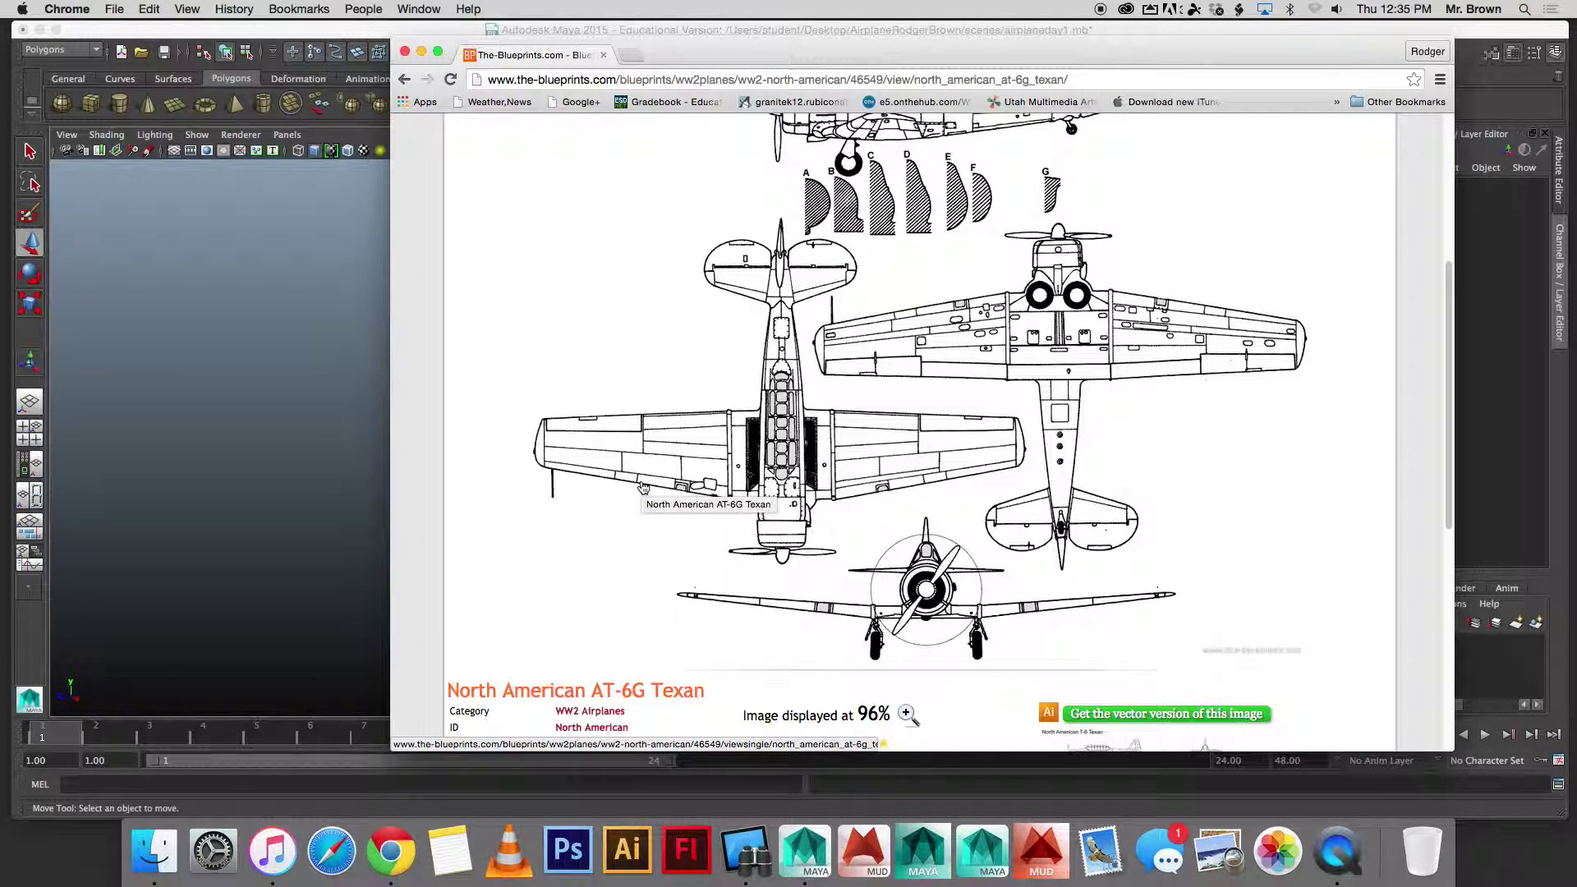
{"action": "scroll", "coordinate": [642, 489], "scroll_direction": "up", "scroll_amount": 1}
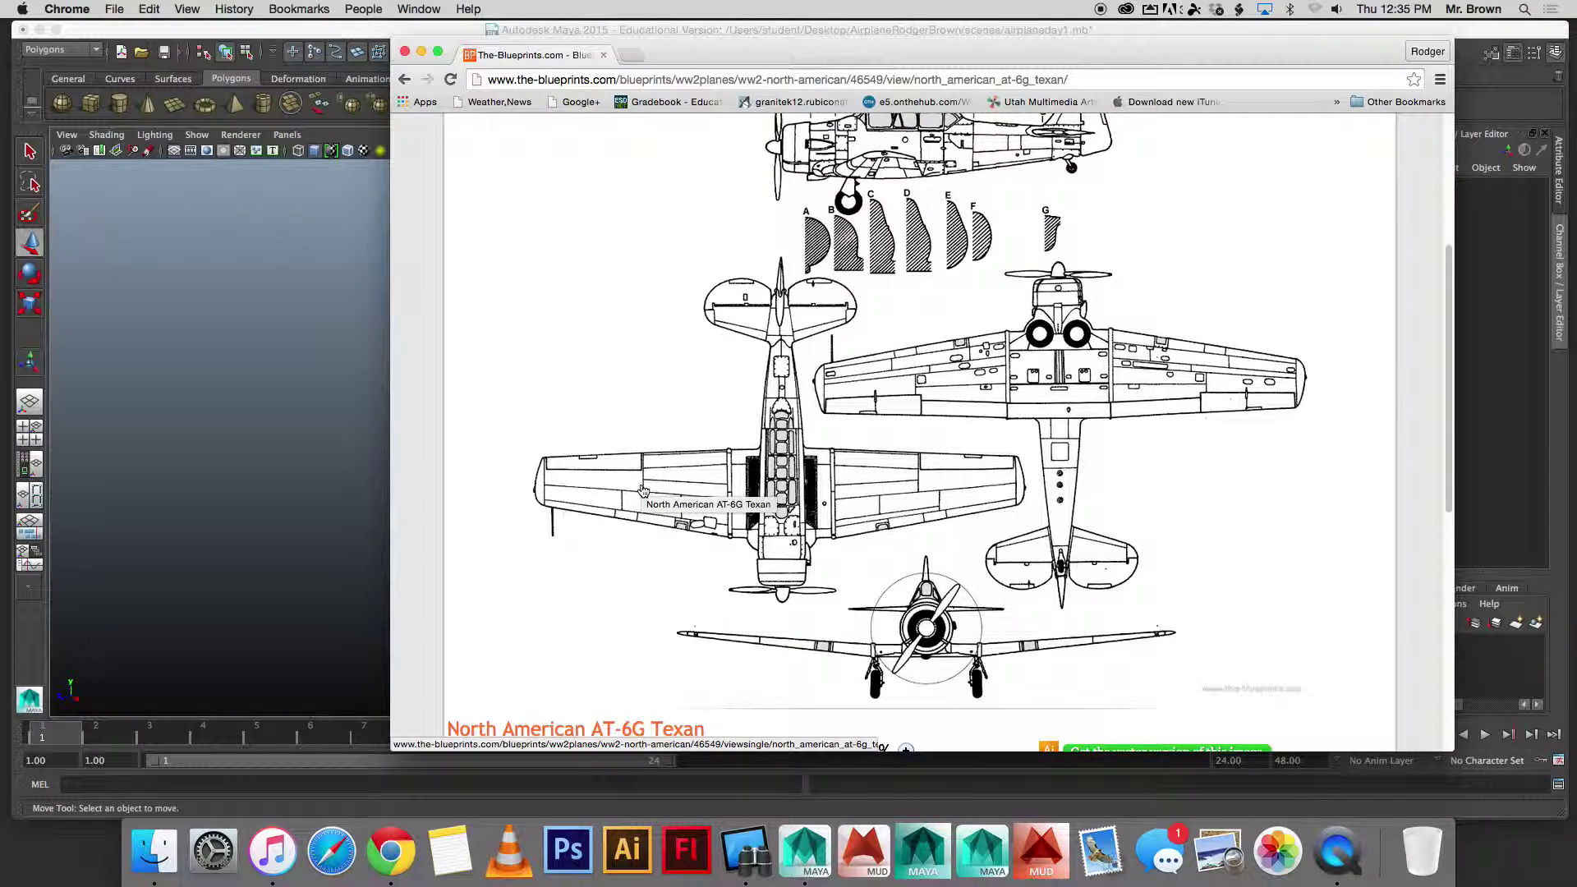
{"action": "scroll", "coordinate": [642, 490], "scroll_direction": "up", "scroll_amount": 2}
{"action": "scroll", "coordinate": [643, 491], "scroll_direction": "down", "scroll_amount": 2}
{"action": "scroll", "coordinate": [642, 491], "scroll_direction": "up", "scroll_amount": 2}
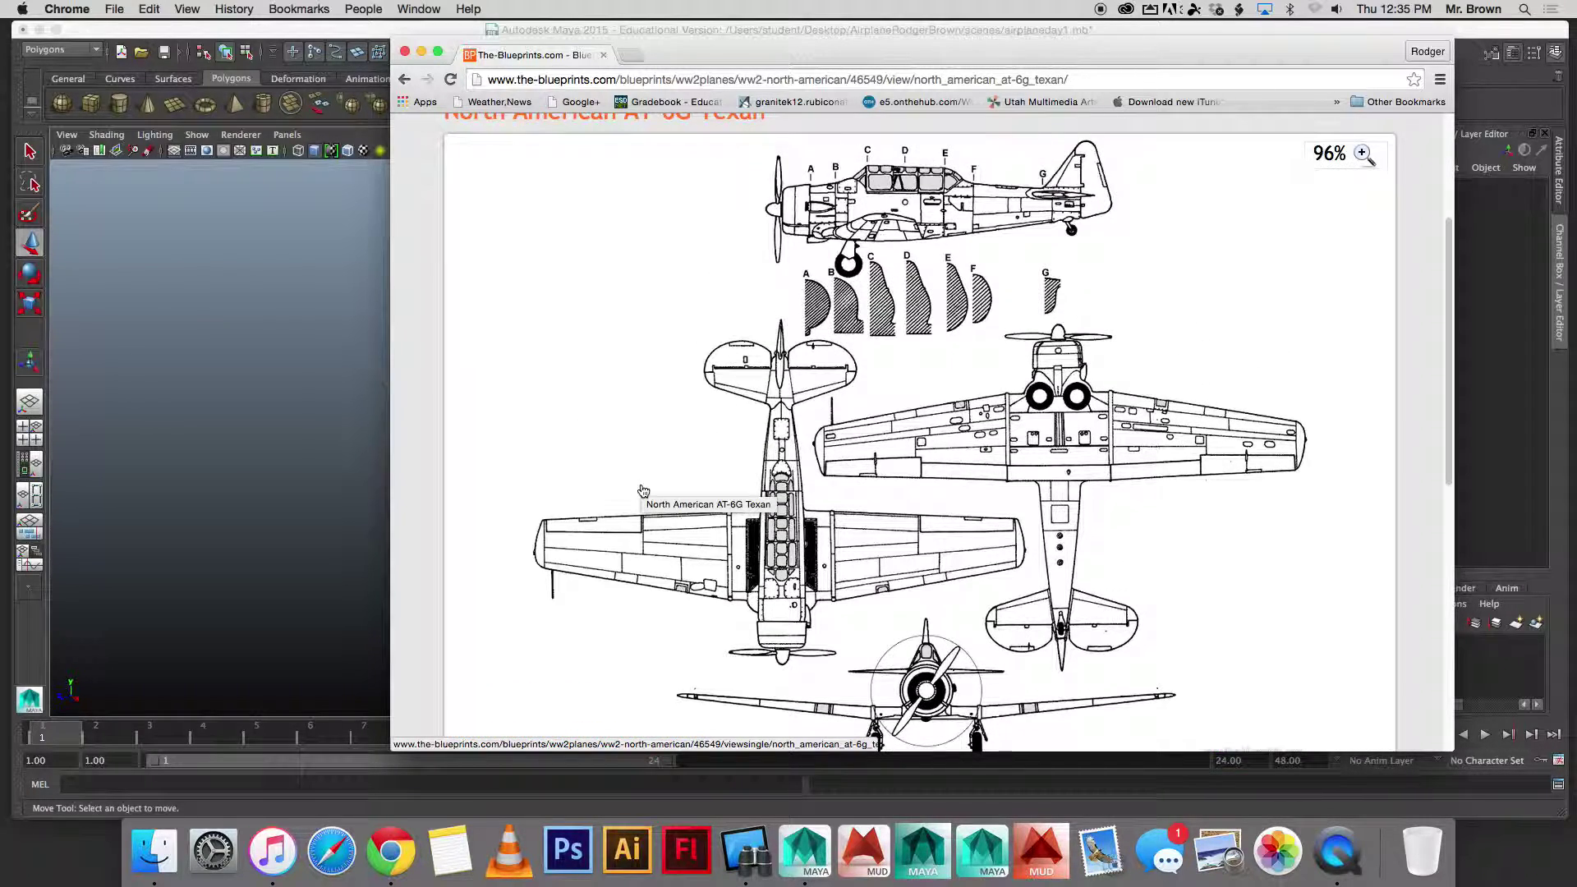
{"action": "scroll", "coordinate": [643, 490], "scroll_direction": "down", "scroll_amount": 4}
{"action": "scroll", "coordinate": [643, 490], "scroll_direction": "up", "scroll_amount": 2}
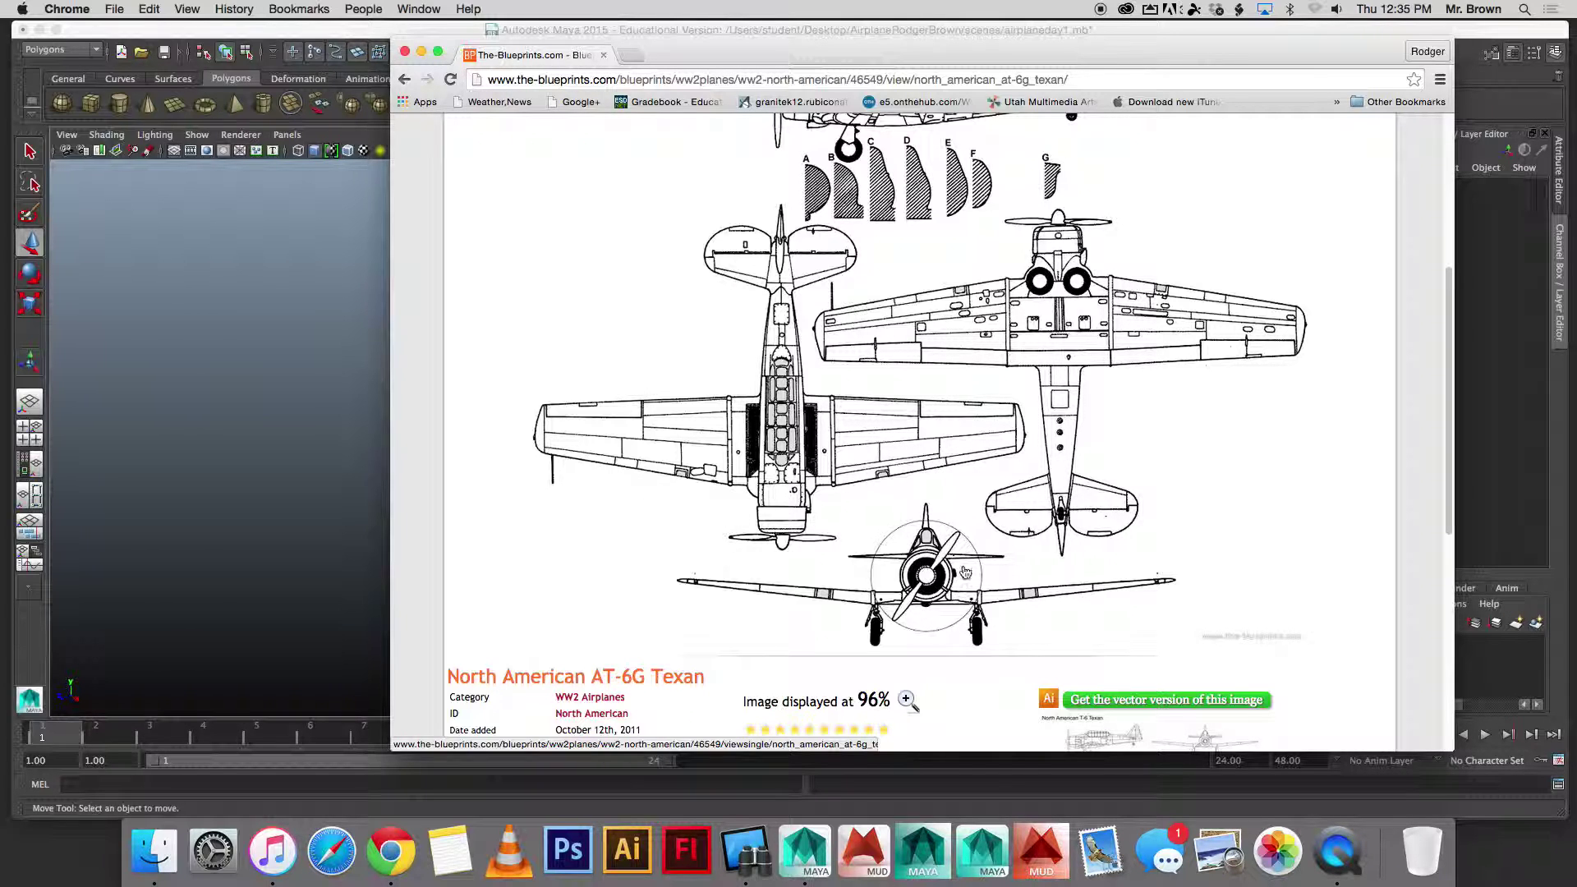
{"action": "scroll", "coordinate": [884, 608], "scroll_direction": "up", "scroll_amount": 4}
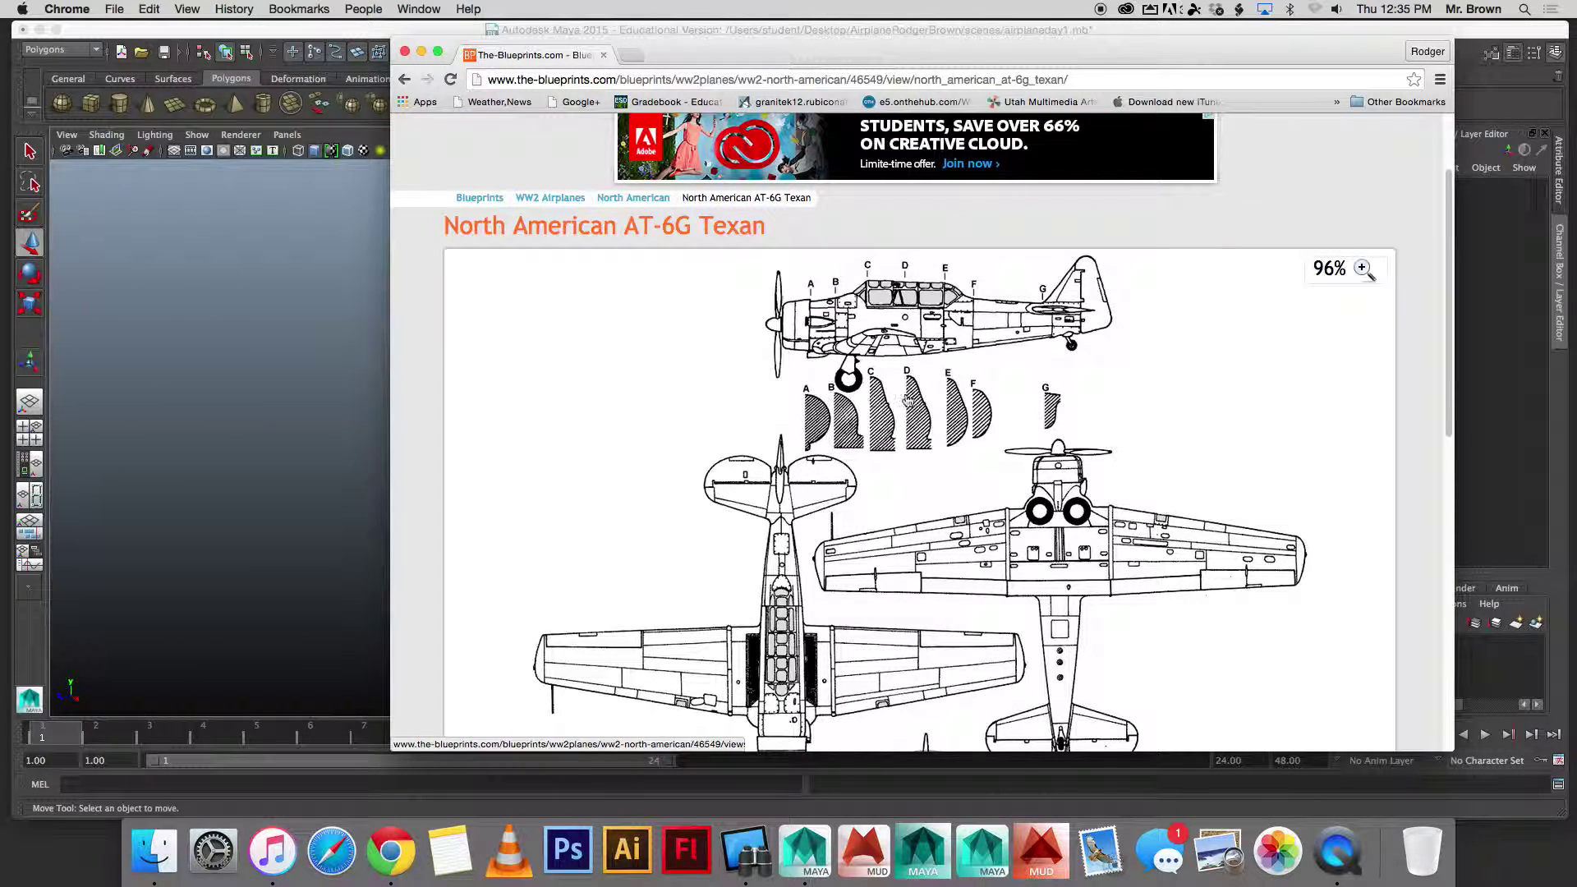
{"action": "scroll", "coordinate": [968, 381], "scroll_direction": "down", "scroll_amount": 1}
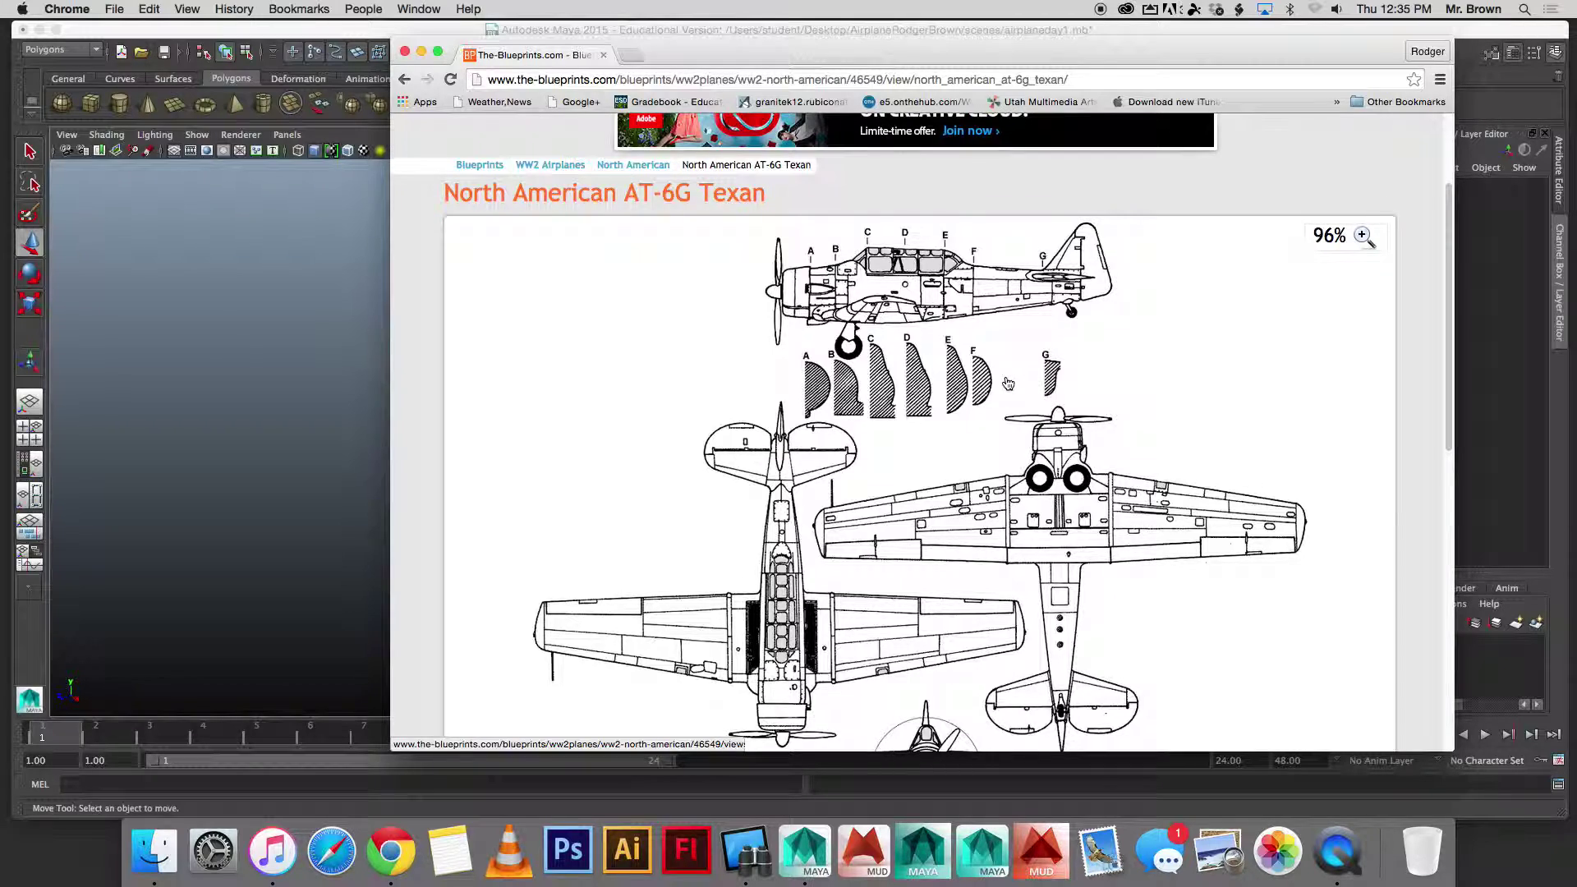
Step: Open the full-size version of the AT-6G Texan blueprint and look over the whole drawing
{"action": "scroll", "coordinate": [1008, 377], "scroll_direction": "down", "scroll_amount": 5}
{"action": "left_click", "coordinate": [1007, 368]}
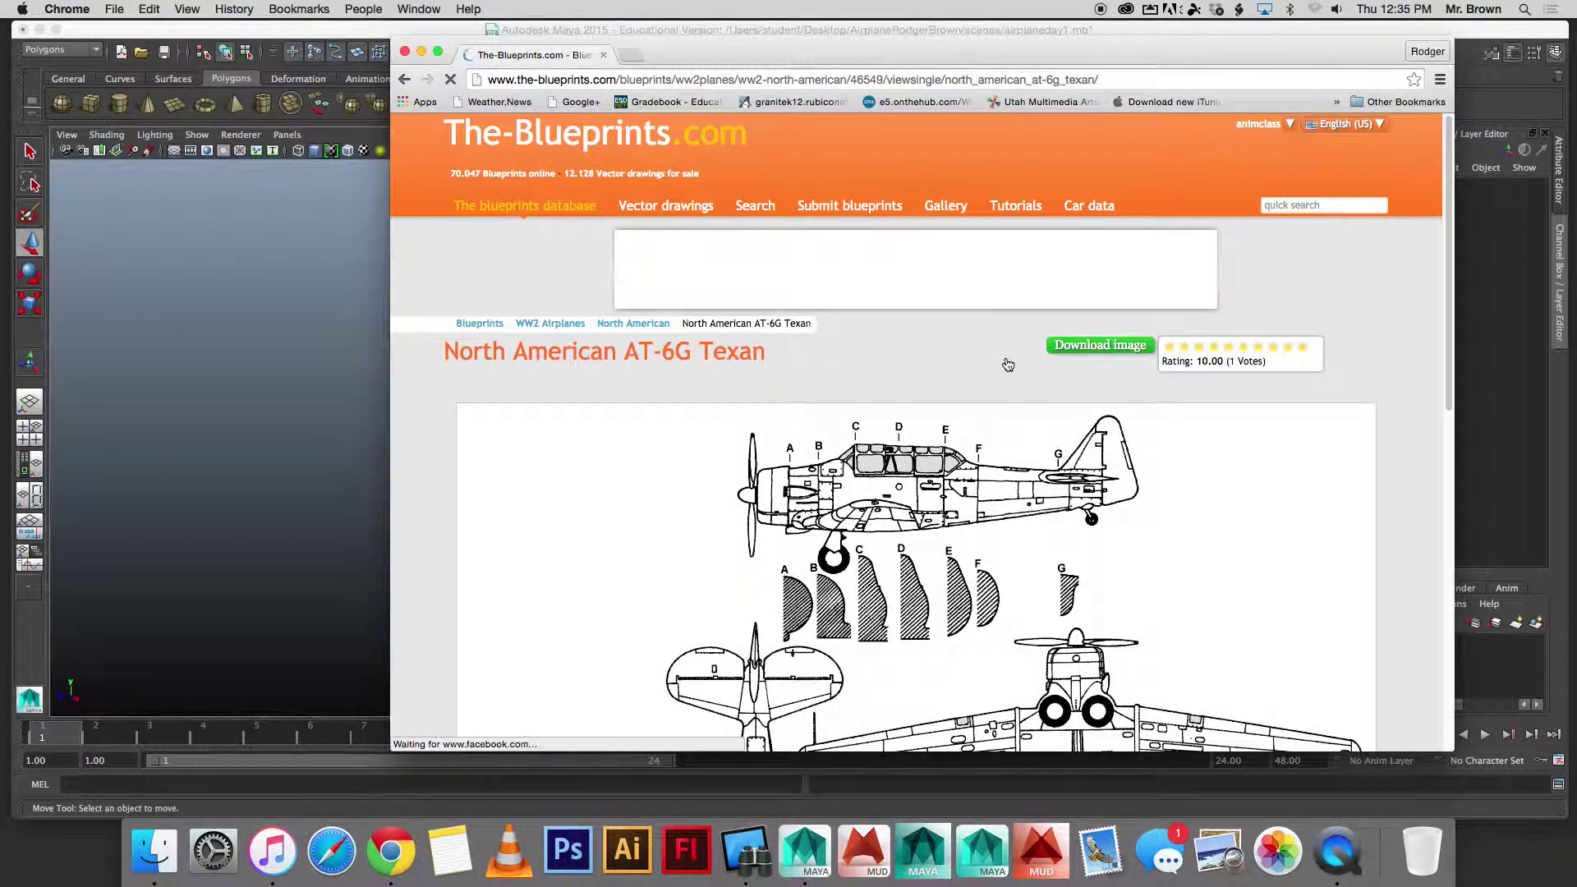
{"action": "scroll", "coordinate": [1006, 361], "scroll_direction": "down", "scroll_amount": 10}
{"action": "scroll", "coordinate": [1007, 364], "scroll_direction": "down", "scroll_amount": 5}
{"action": "scroll", "coordinate": [1007, 364], "scroll_direction": "up", "scroll_amount": 5}
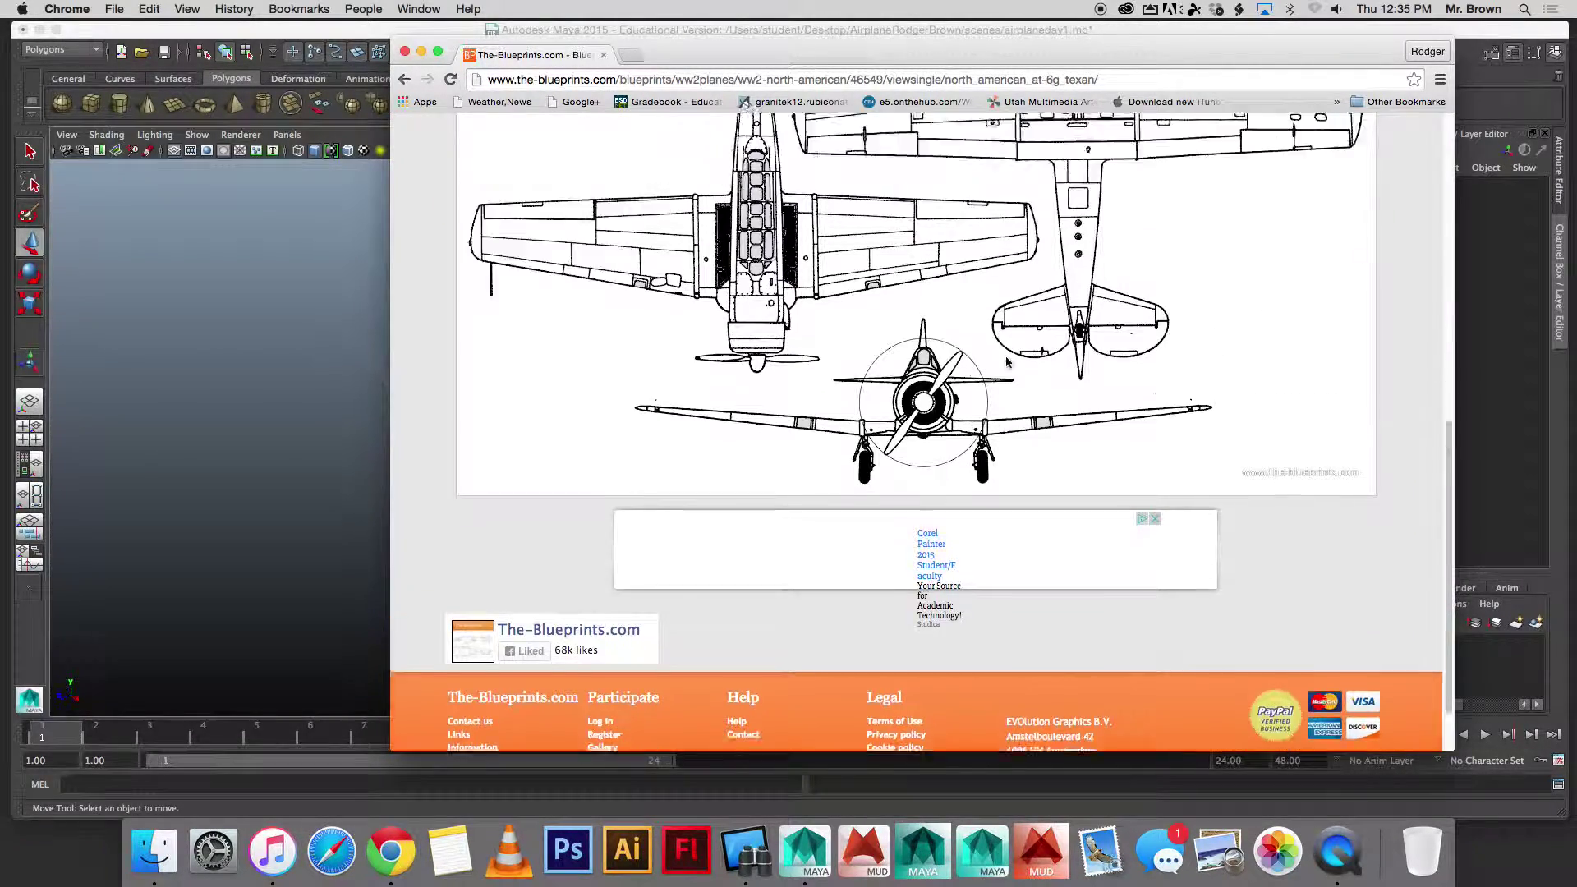
Step: Save the full-size blueprint image as north-american-at-6g-texan in the project's sourceimages folder
{"action": "right_click", "coordinate": [953, 315]}
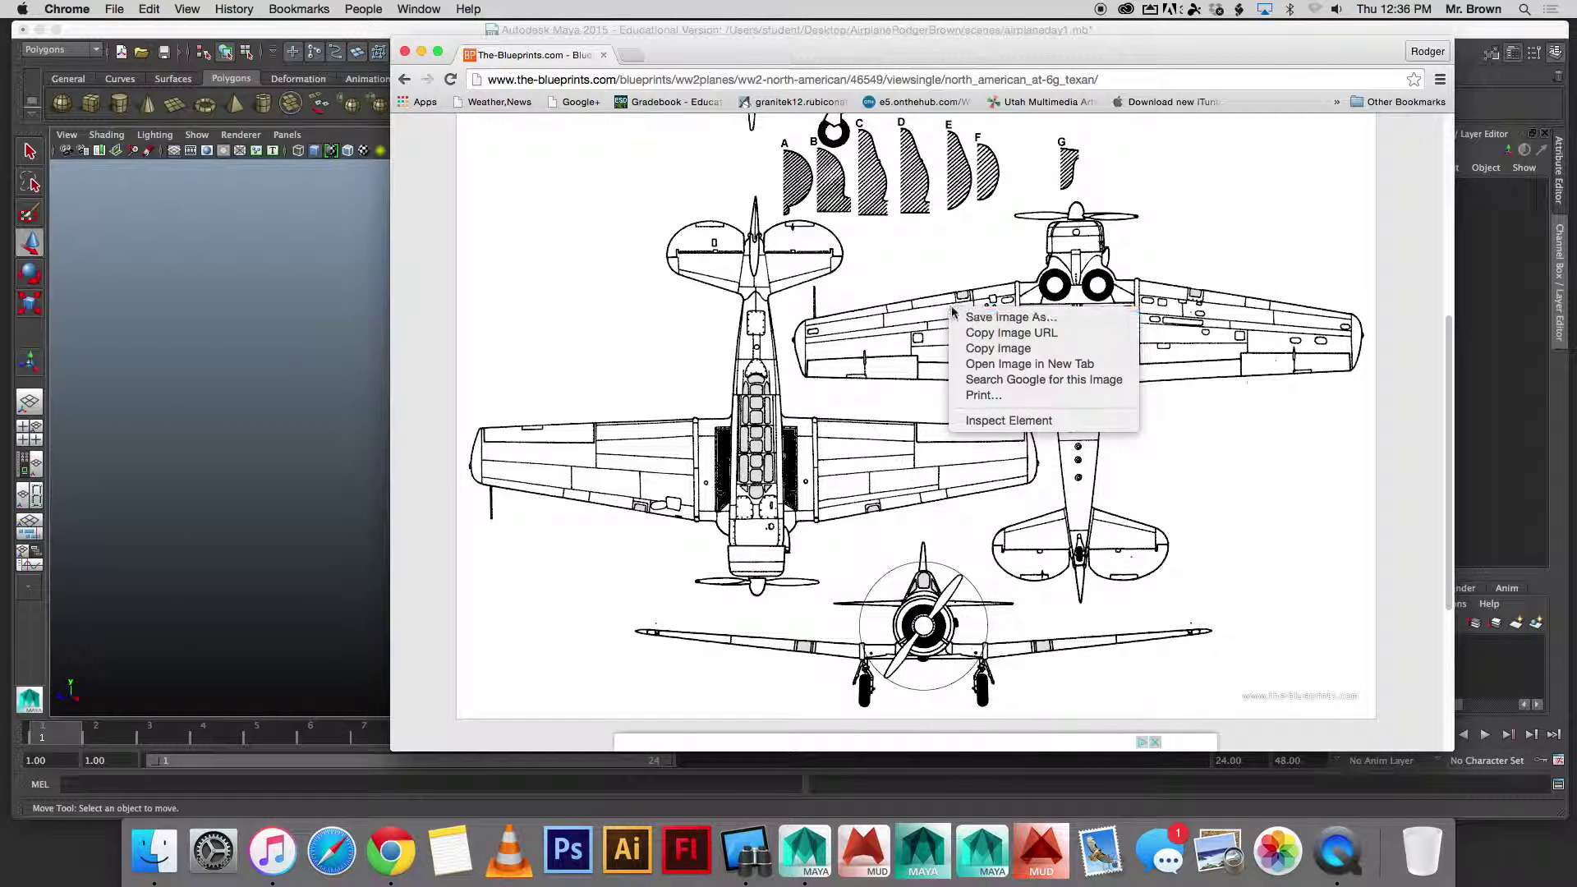
{"action": "left_click", "coordinate": [1004, 318]}
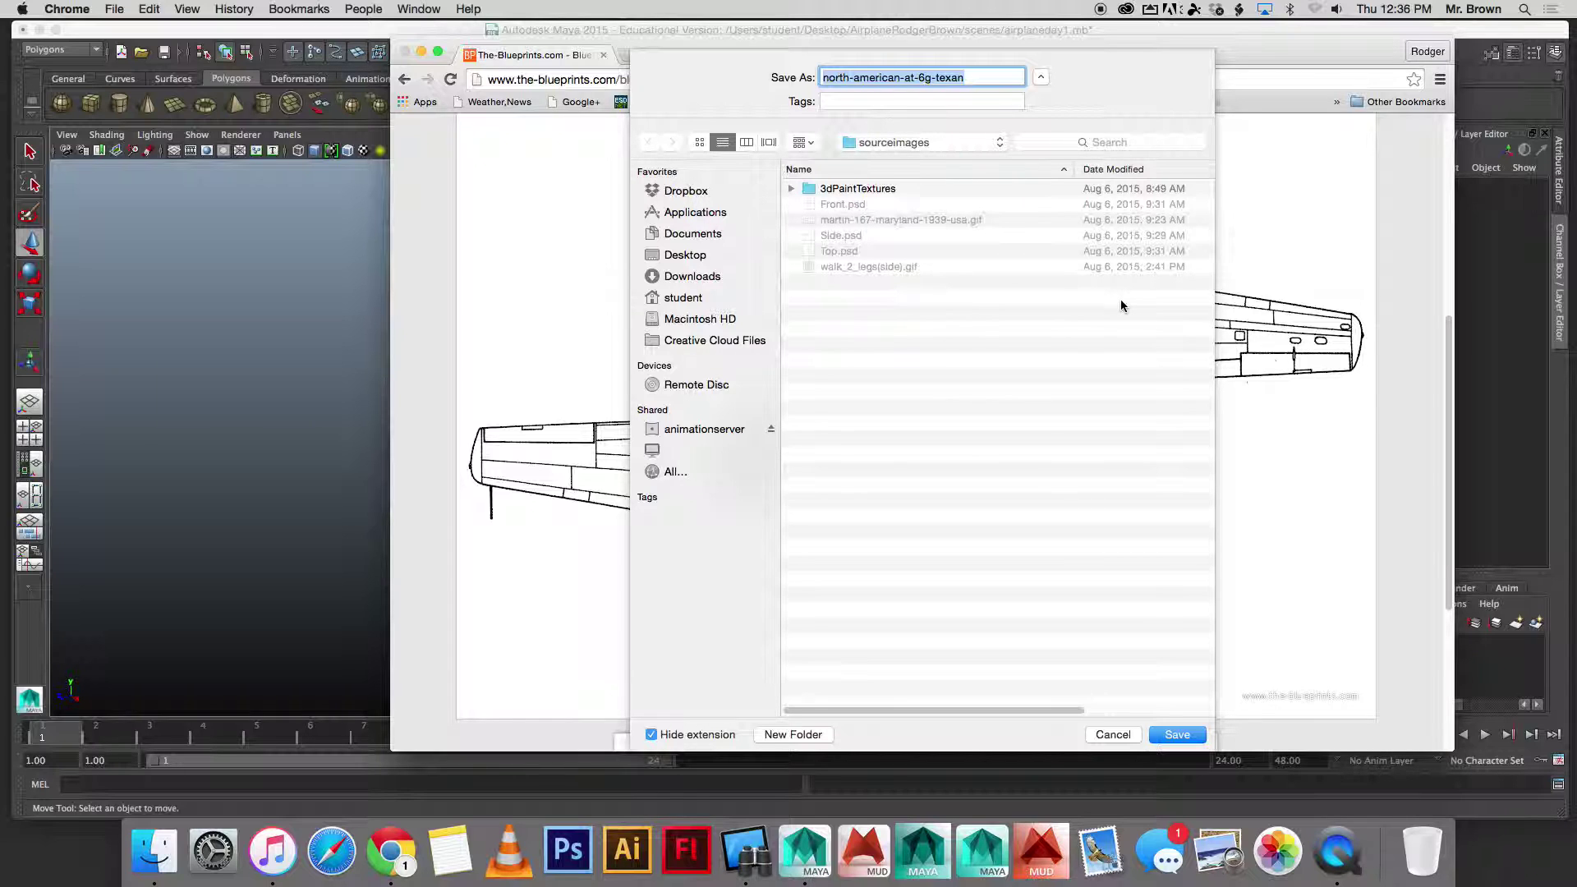
{"action": "left_click", "coordinate": [1177, 735]}
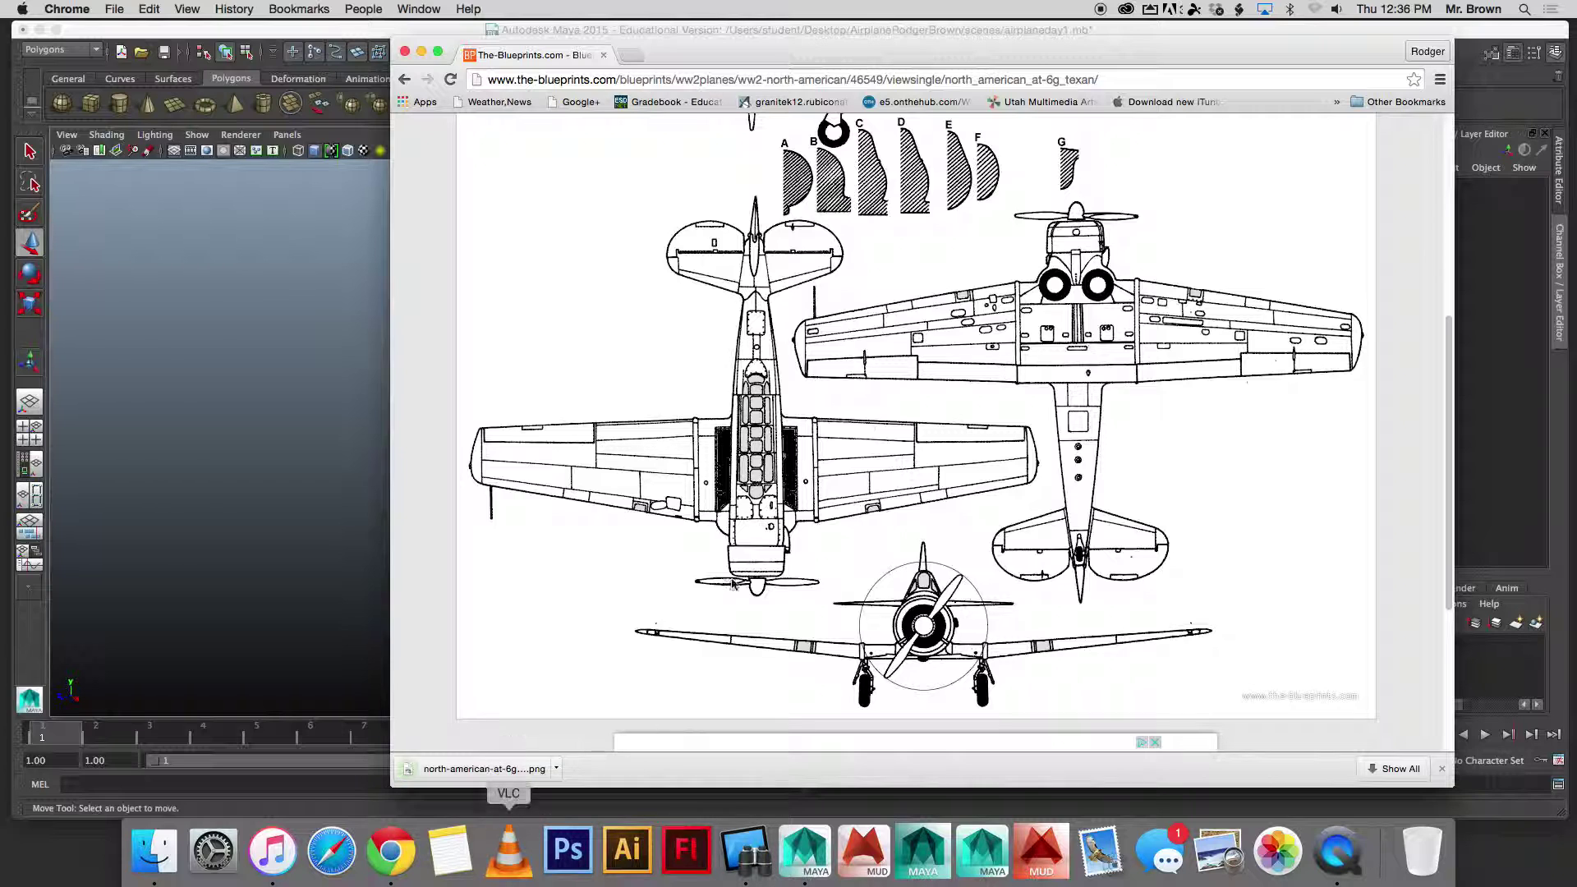
Step: Launch Photoshop and look over the AT-6G Texan drawing in the browser while it loads
{"action": "left_click", "coordinate": [567, 871]}
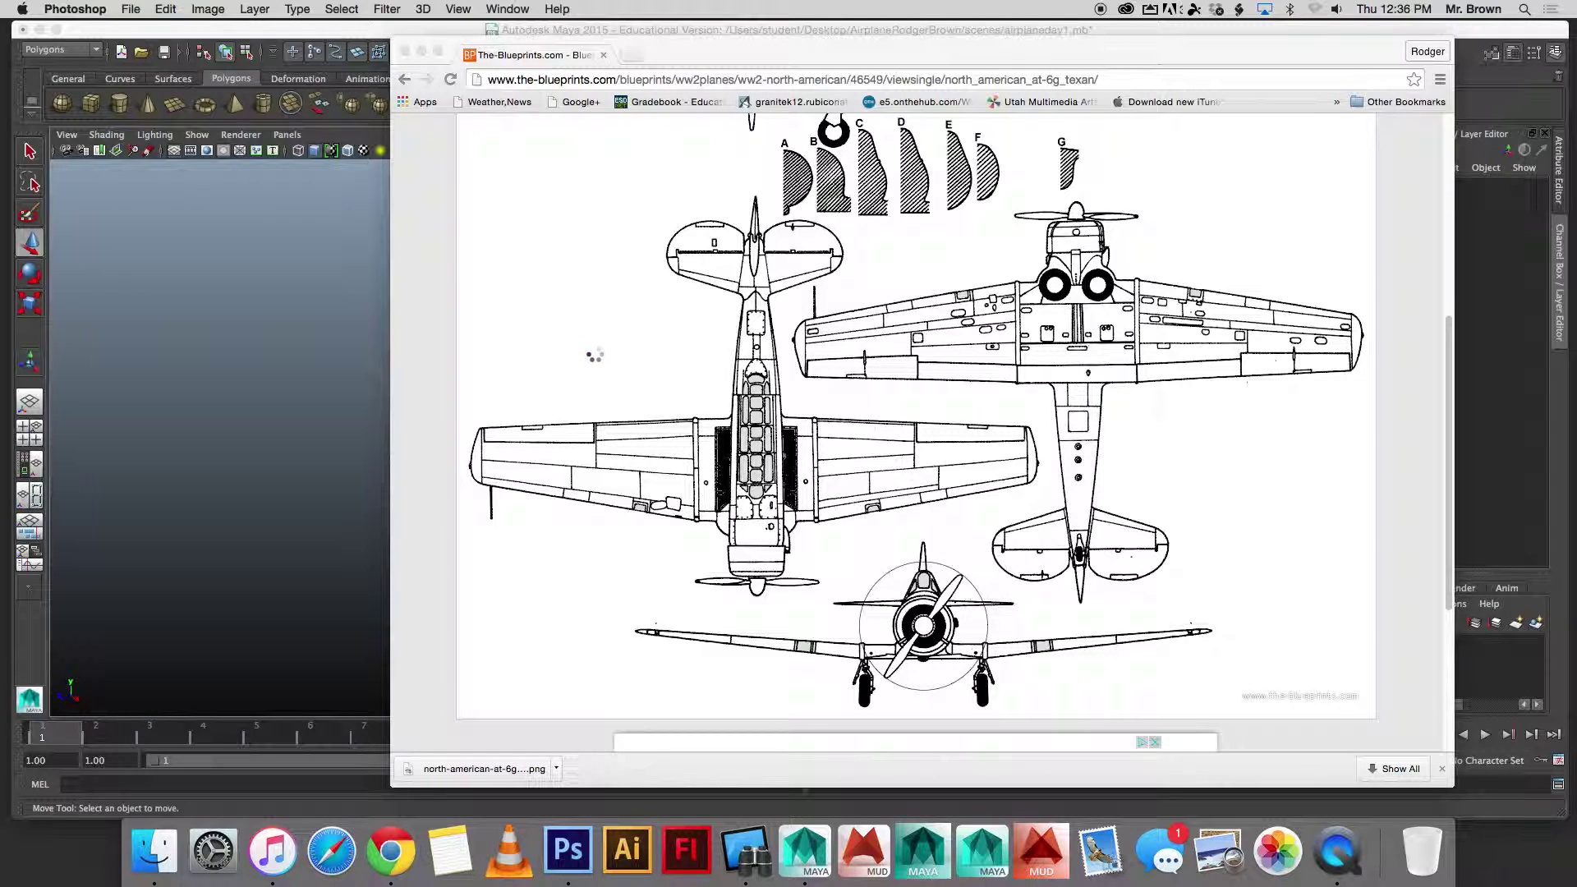
{"action": "scroll", "coordinate": [608, 318], "scroll_direction": "up", "scroll_amount": 1}
{"action": "scroll", "coordinate": [606, 320], "scroll_direction": "up", "scroll_amount": 5}
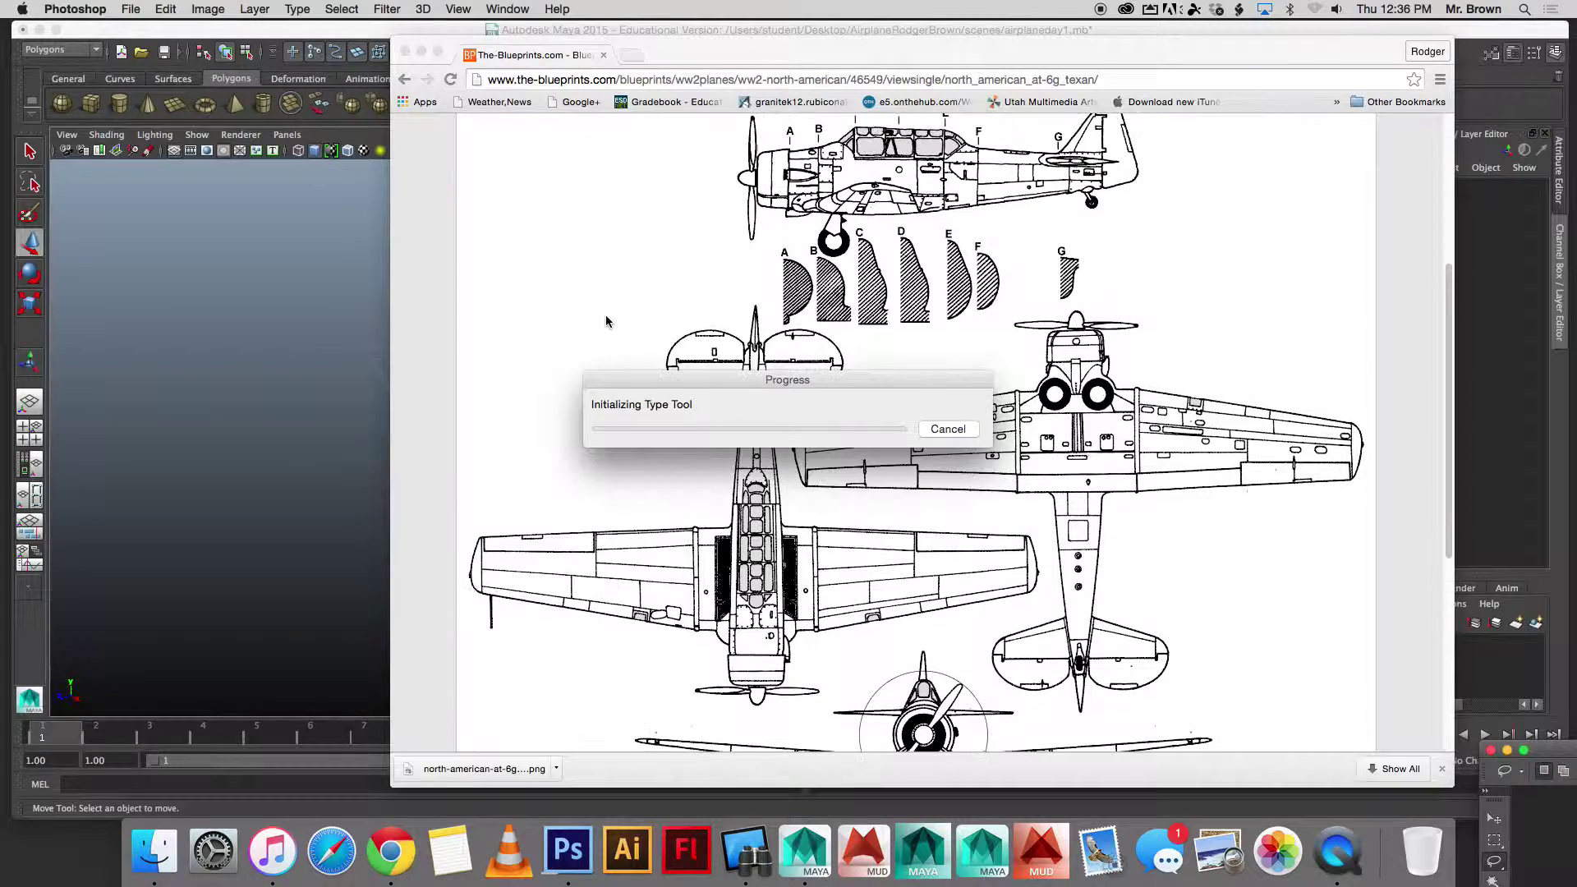
{"action": "scroll", "coordinate": [605, 320], "scroll_direction": "down", "scroll_amount": 8}
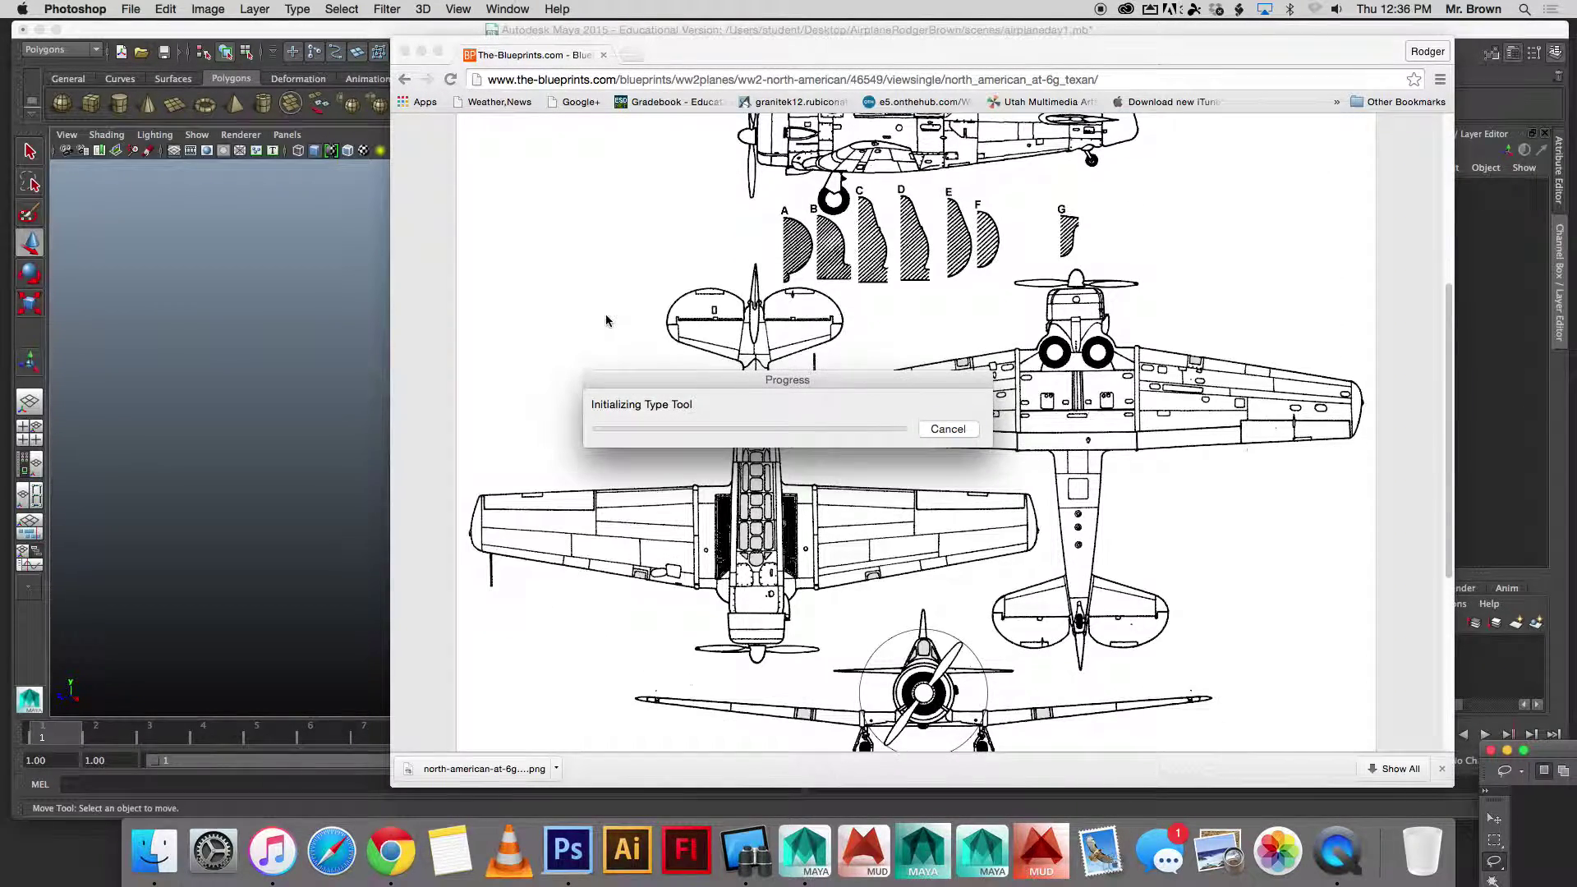
{"action": "scroll", "coordinate": [621, 307], "scroll_direction": "up", "scroll_amount": 1}
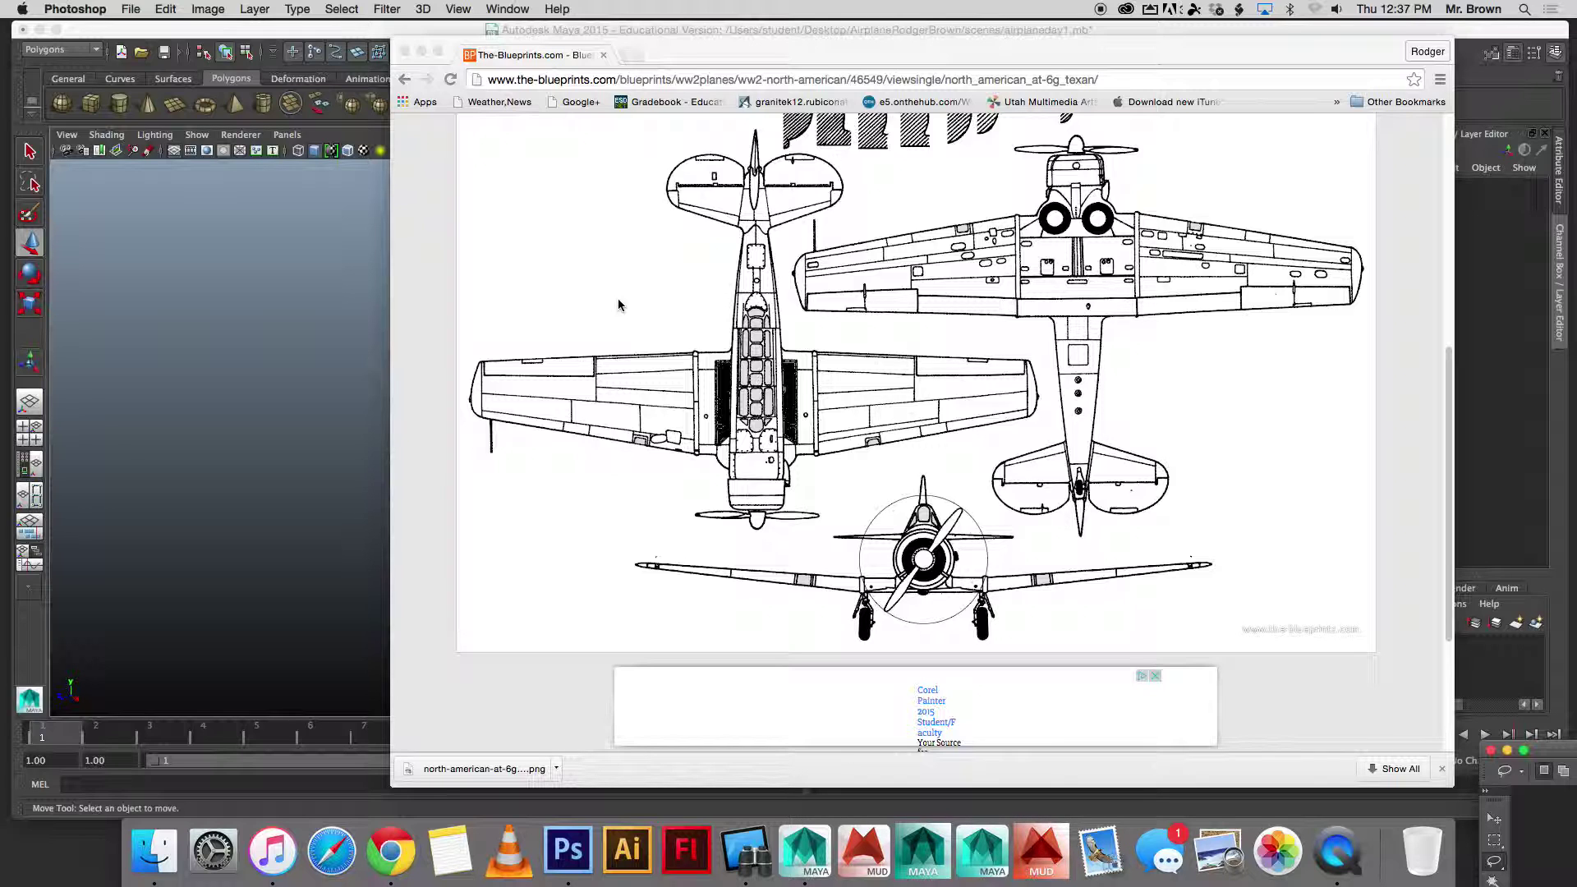
{"action": "scroll", "coordinate": [618, 304], "scroll_direction": "down", "scroll_amount": 5}
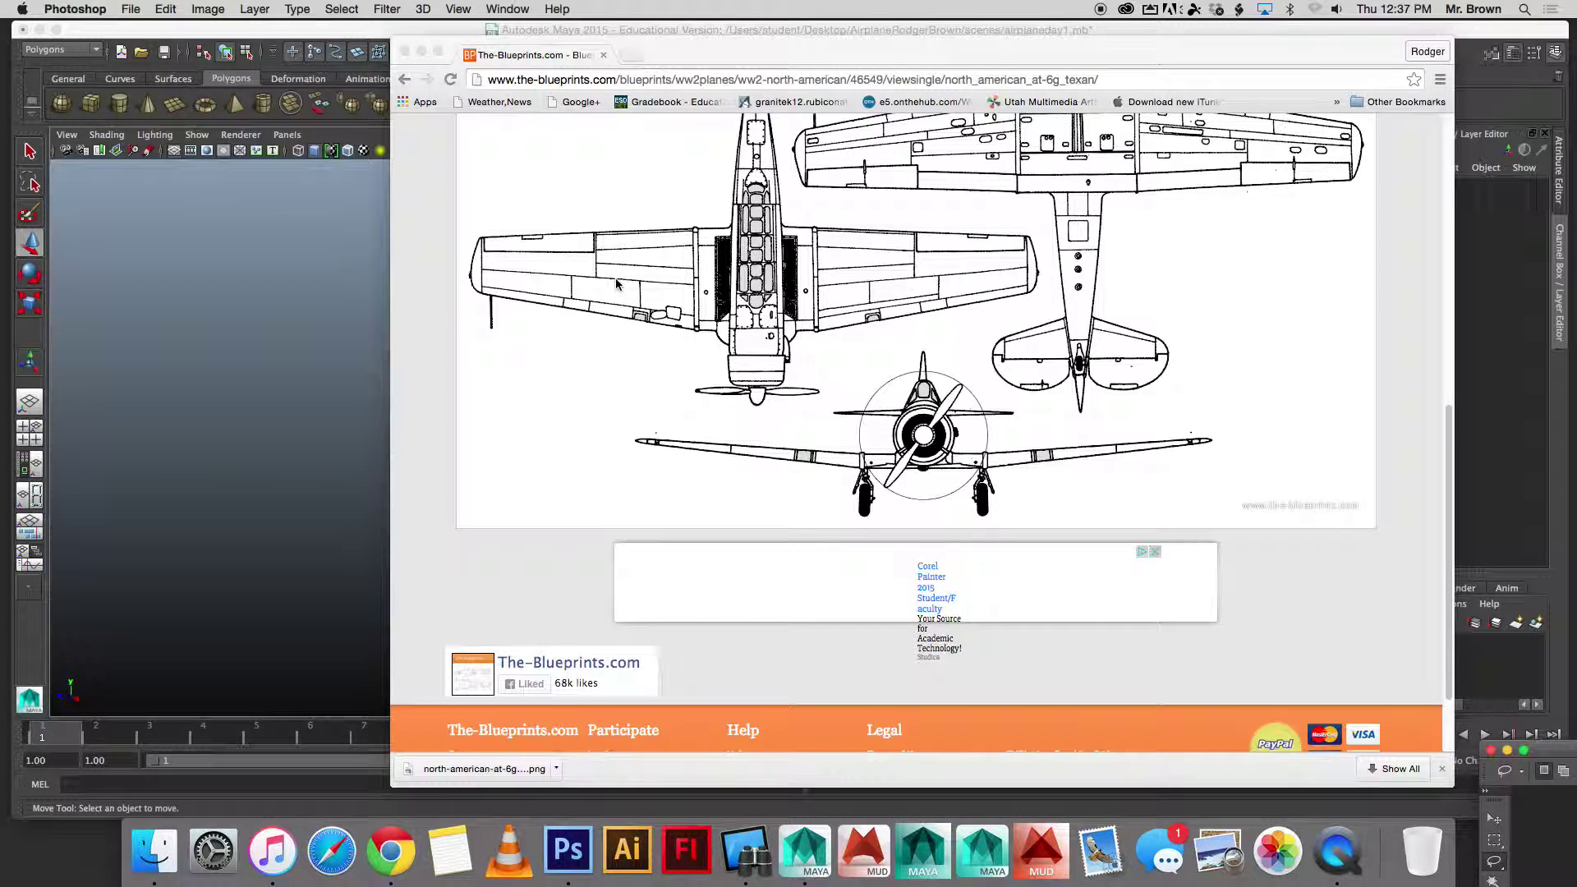
{"action": "scroll", "coordinate": [616, 281], "scroll_direction": "up", "scroll_amount": 10}
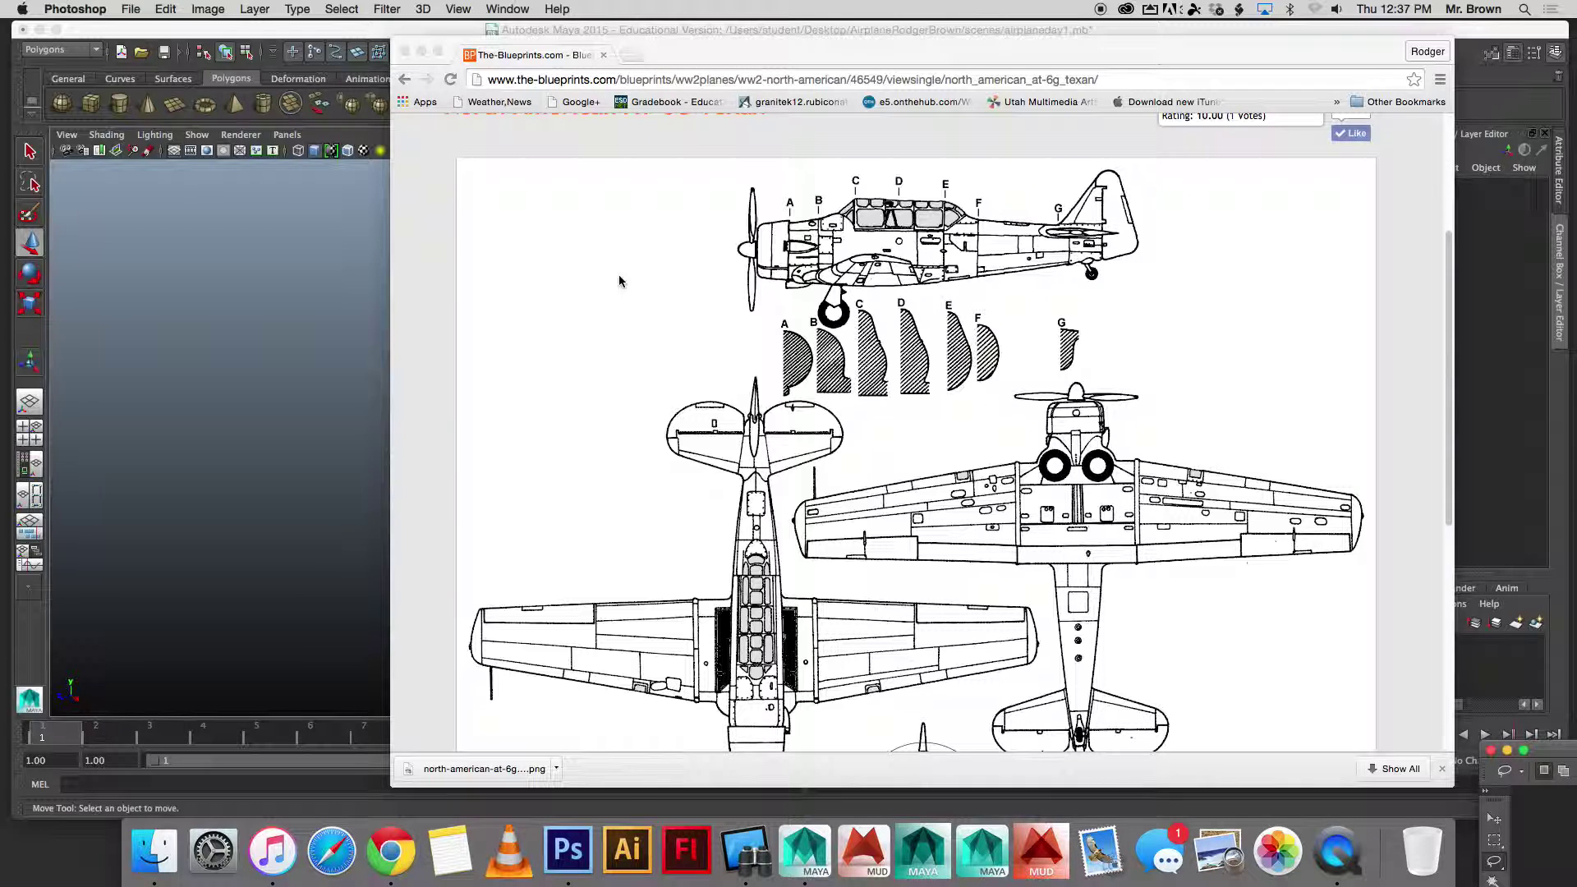
{"action": "scroll", "coordinate": [620, 281], "scroll_direction": "down", "scroll_amount": 4}
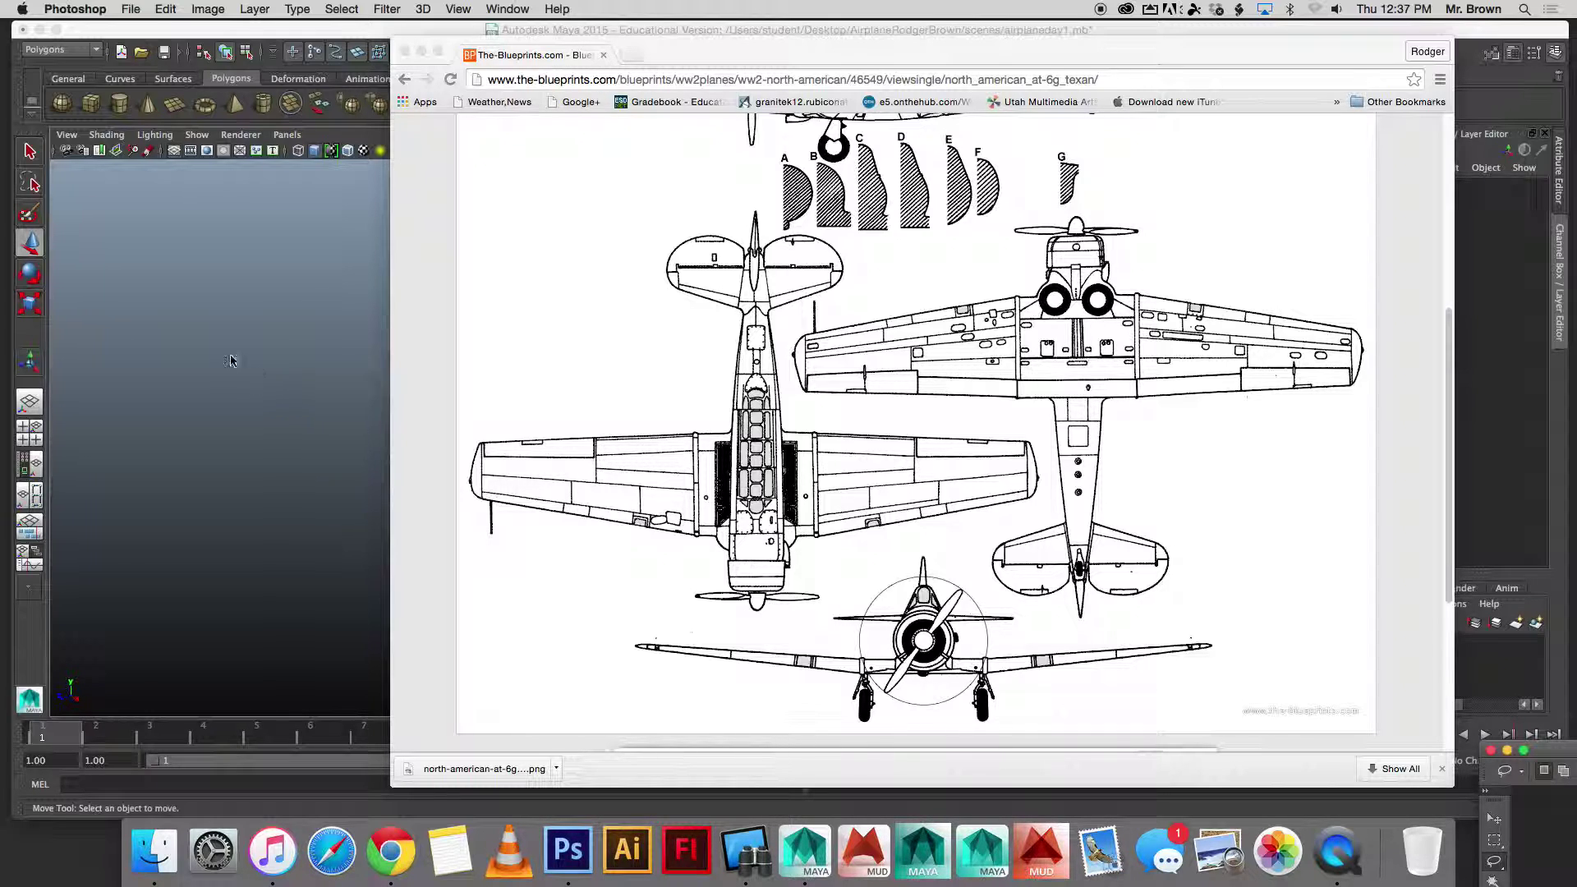
Step: Switch to Photoshop, open north-american-at-6g-texan.png from the sourceimages folder and bring the Photoshop window into view
{"action": "left_click", "coordinate": [119, 27]}
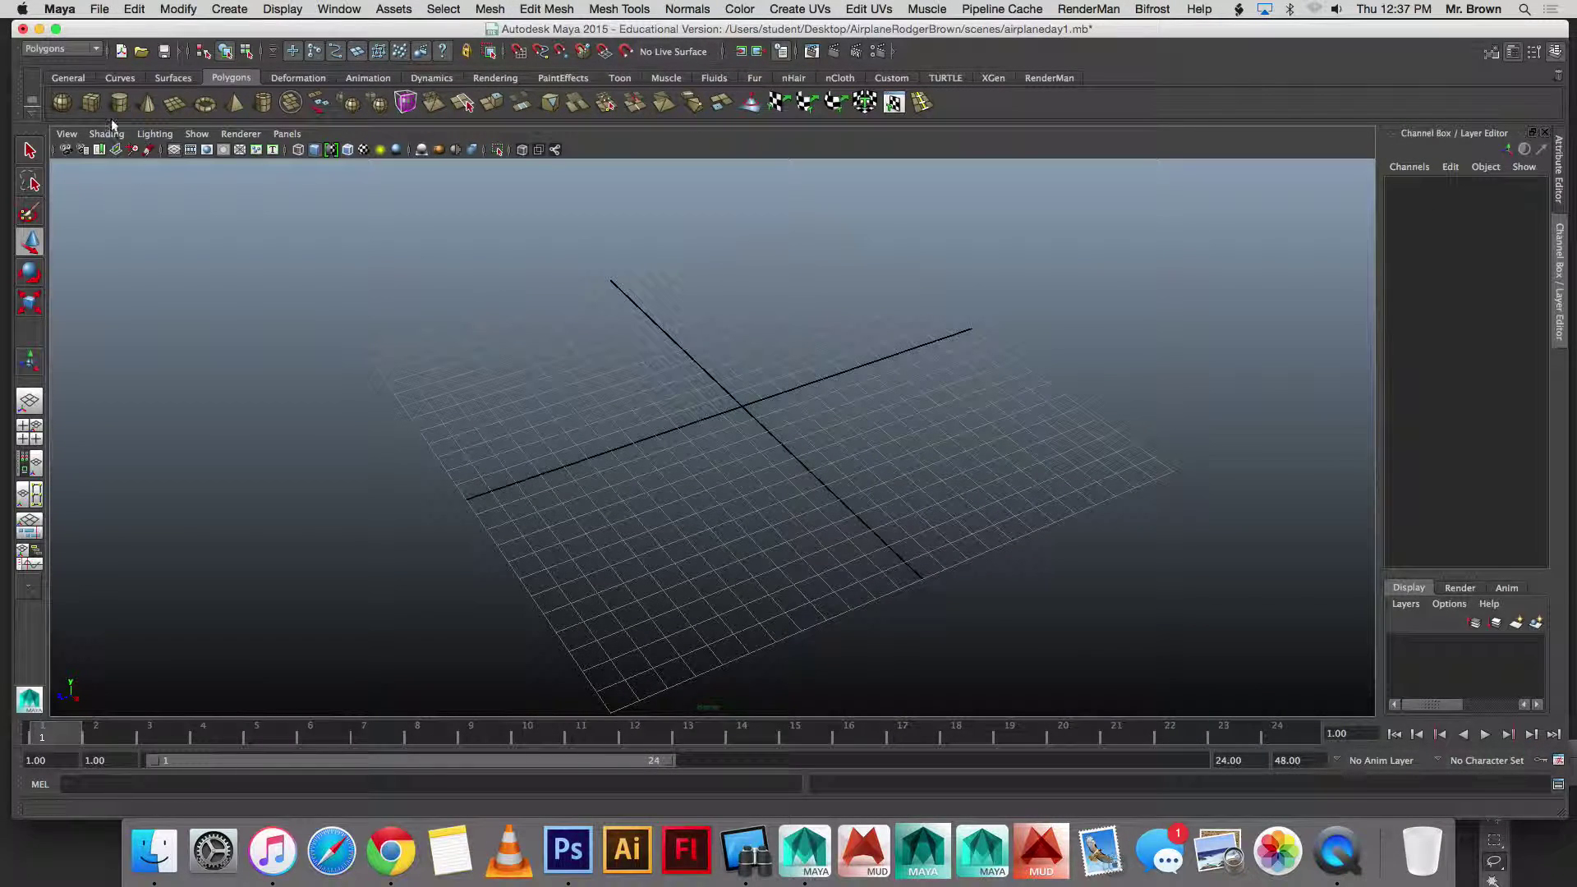
{"action": "left_click", "coordinate": [586, 883]}
{"action": "left_click", "coordinate": [74, 9]}
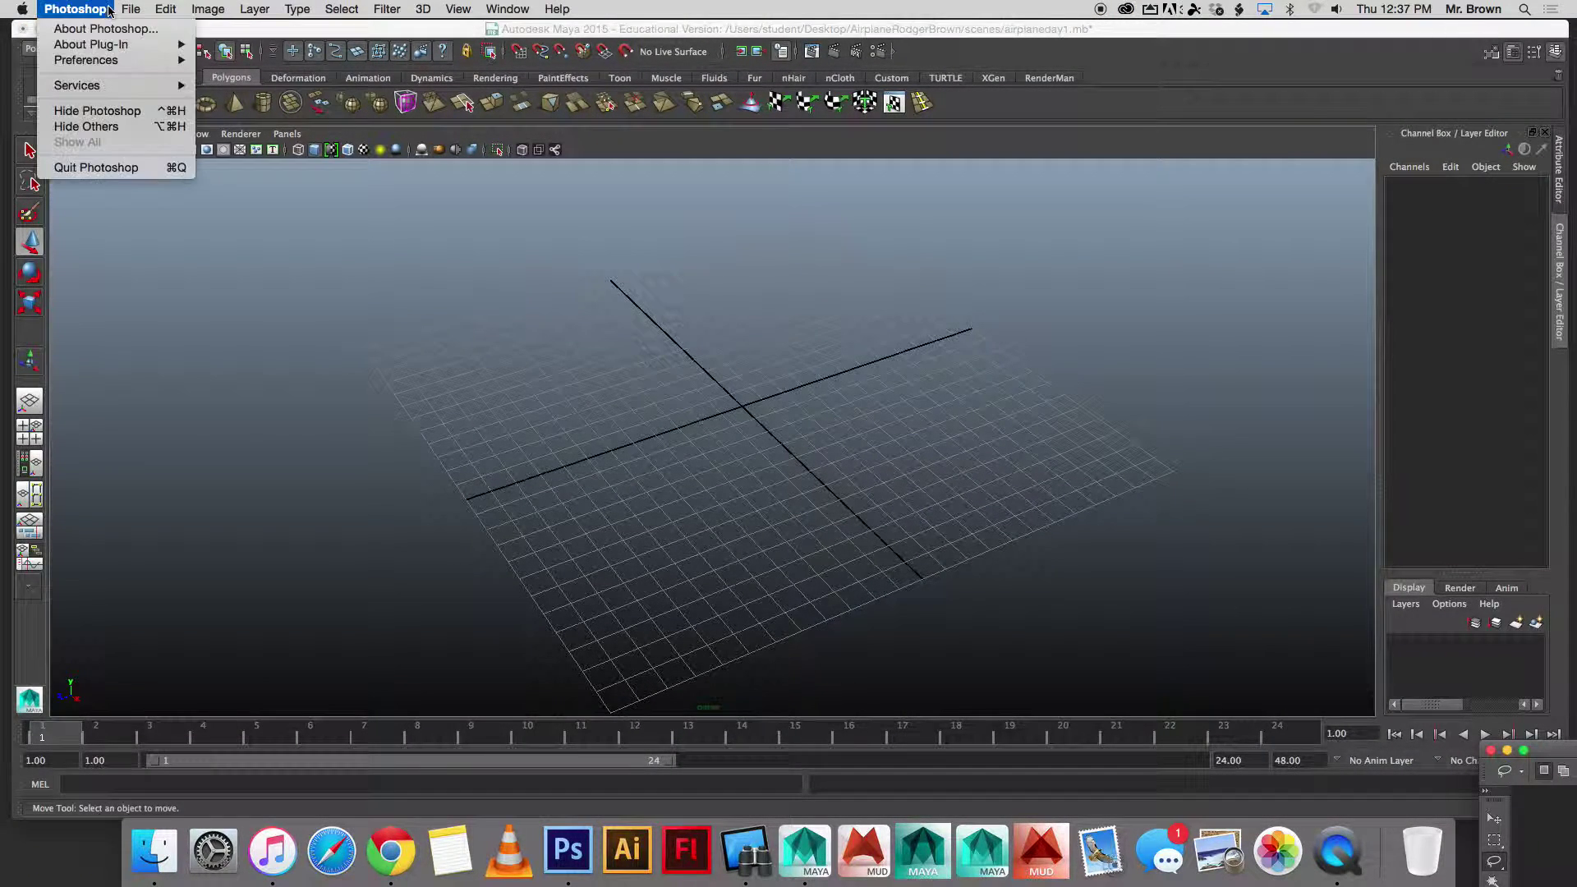
{"action": "mouse_move", "coordinate": [132, 10]}
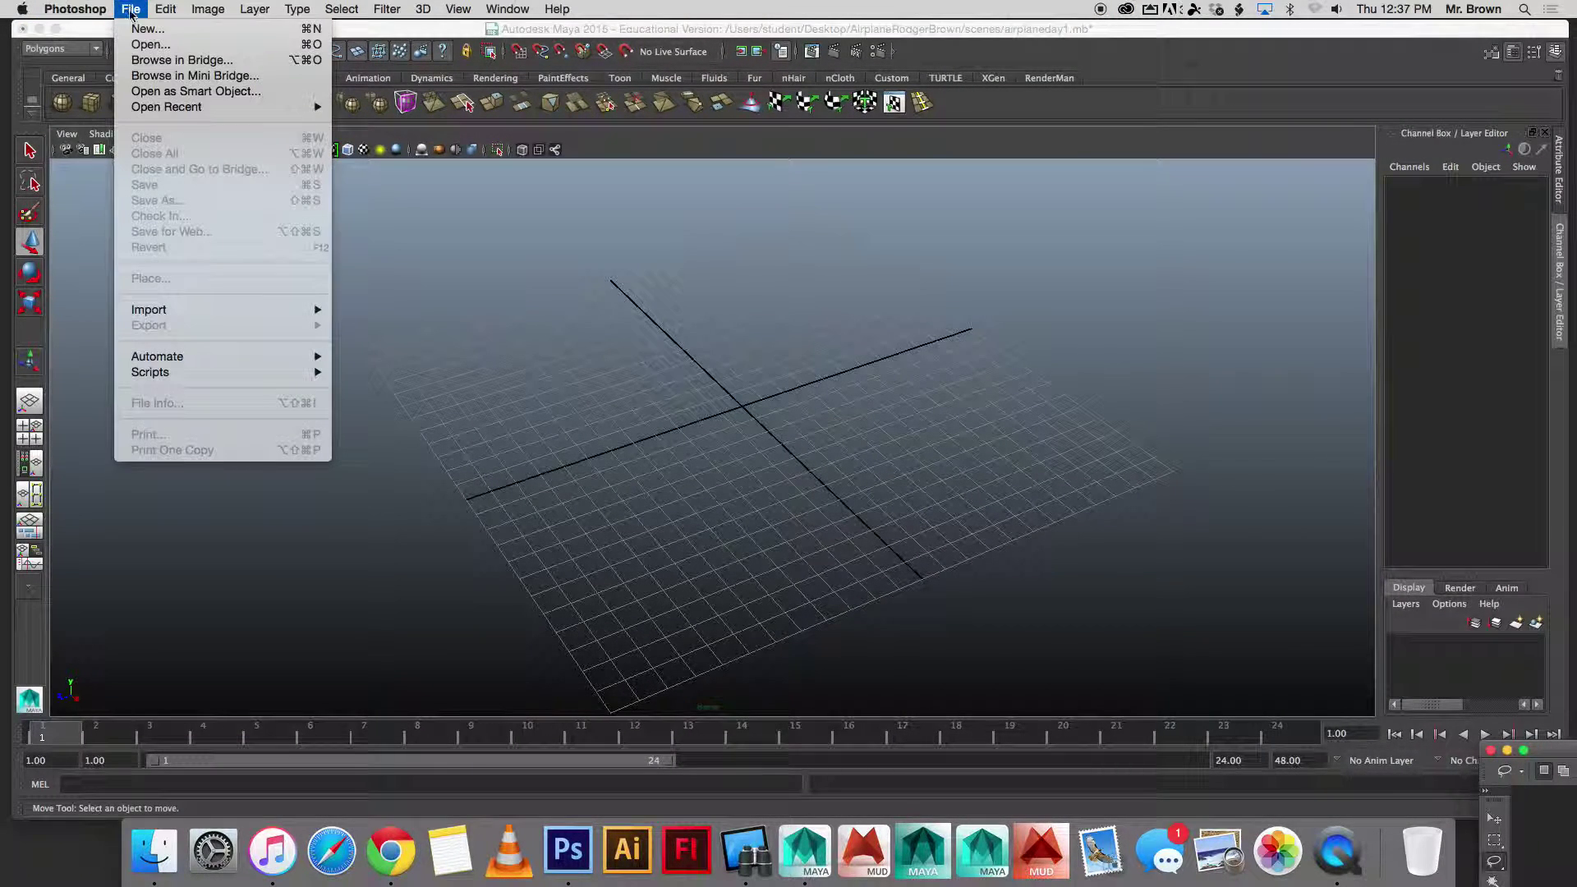
{"action": "left_click", "coordinate": [181, 41]}
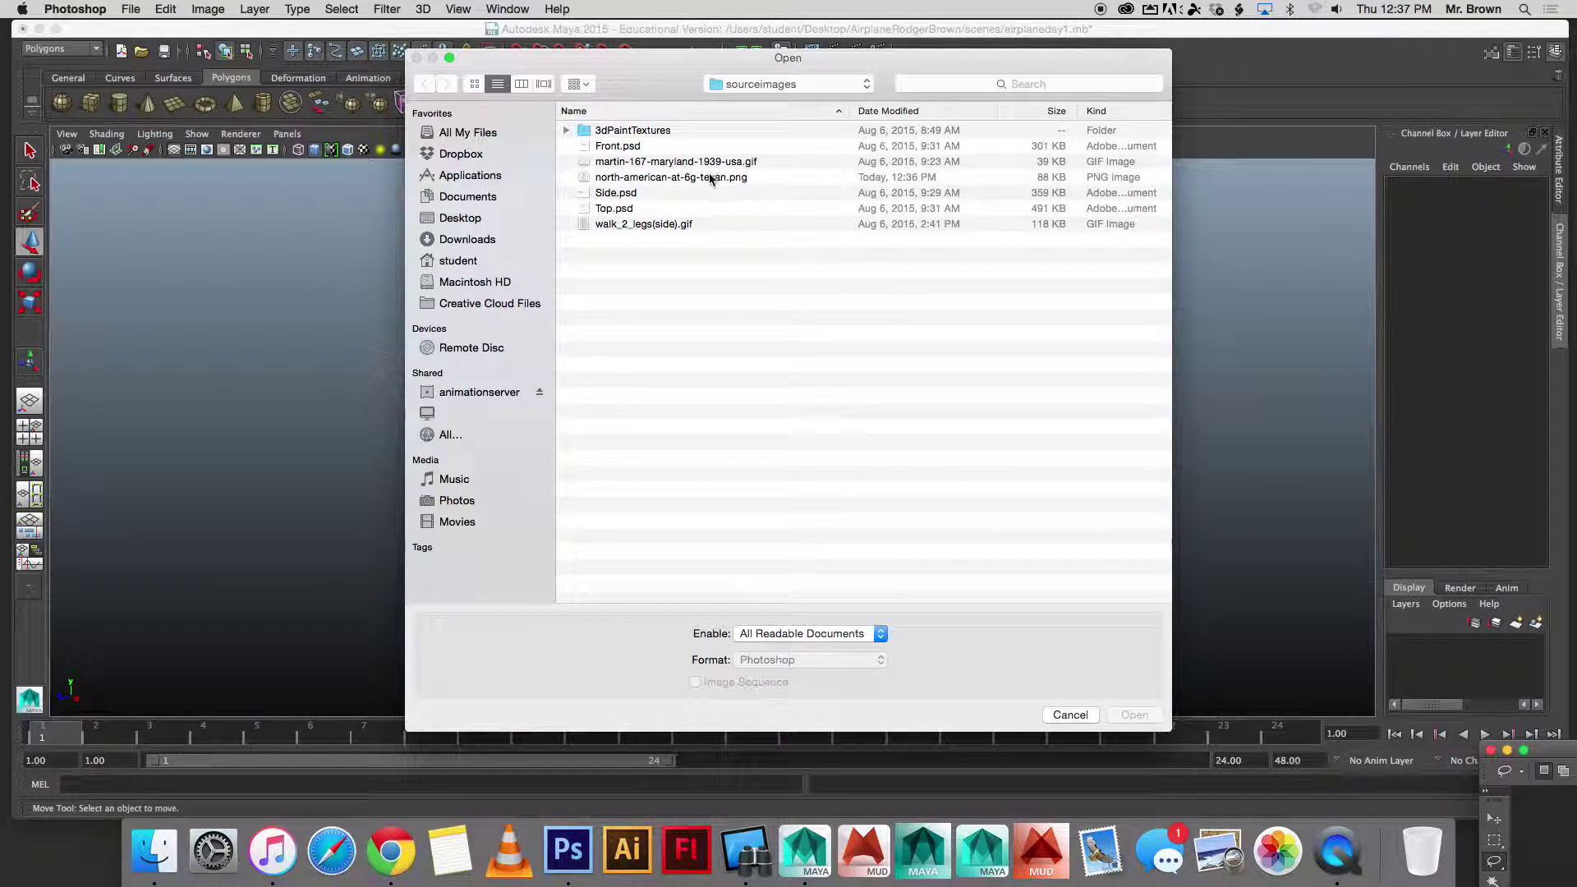
{"action": "left_click", "coordinate": [698, 180]}
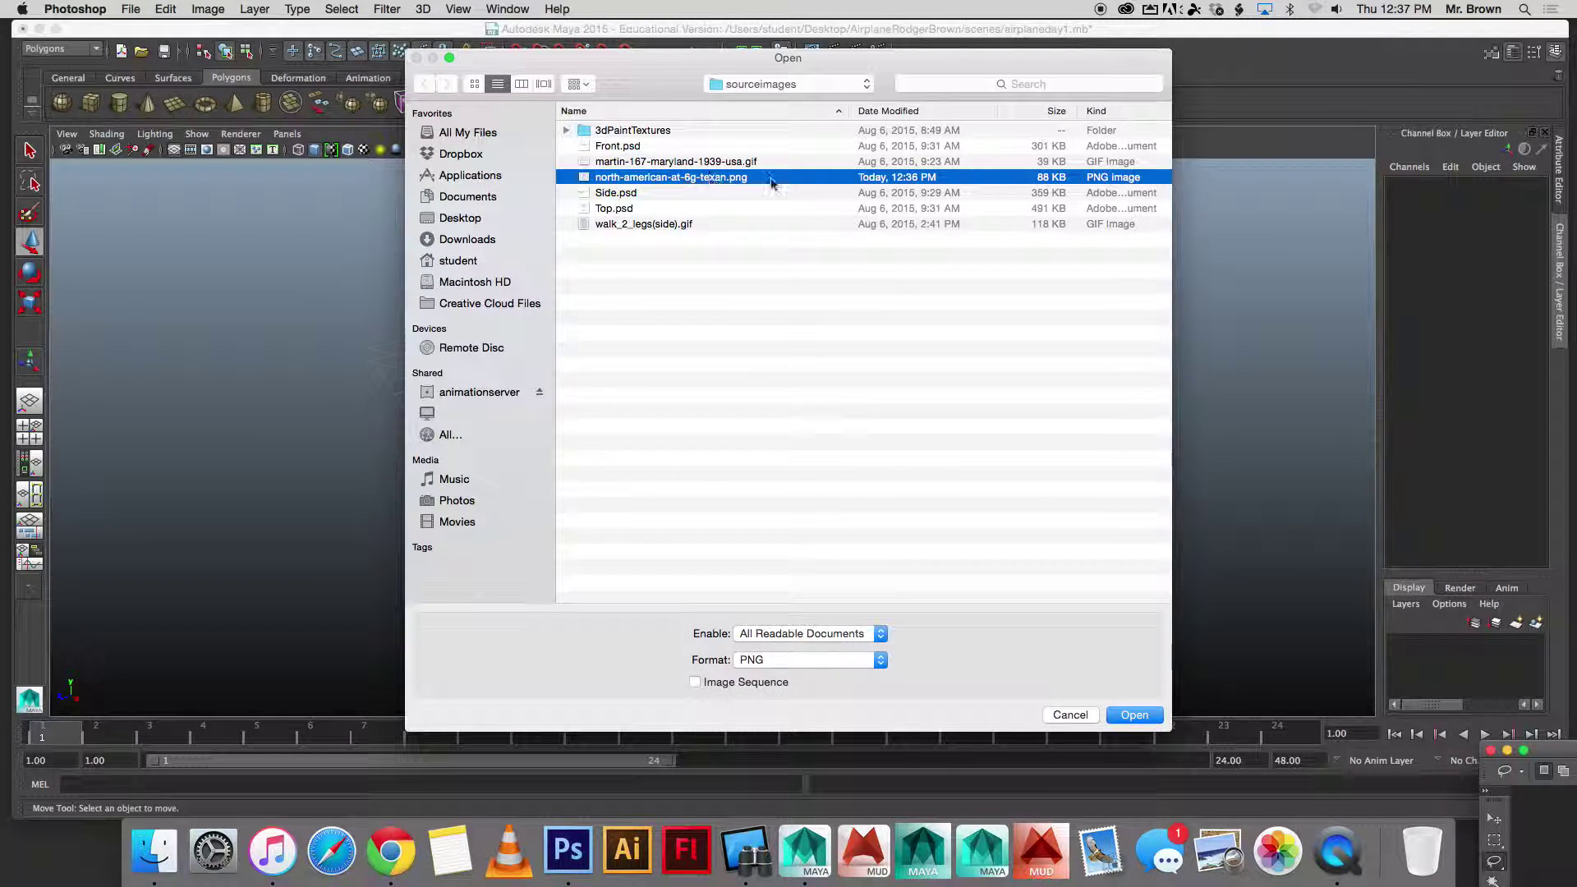
{"action": "left_click", "coordinate": [1129, 715]}
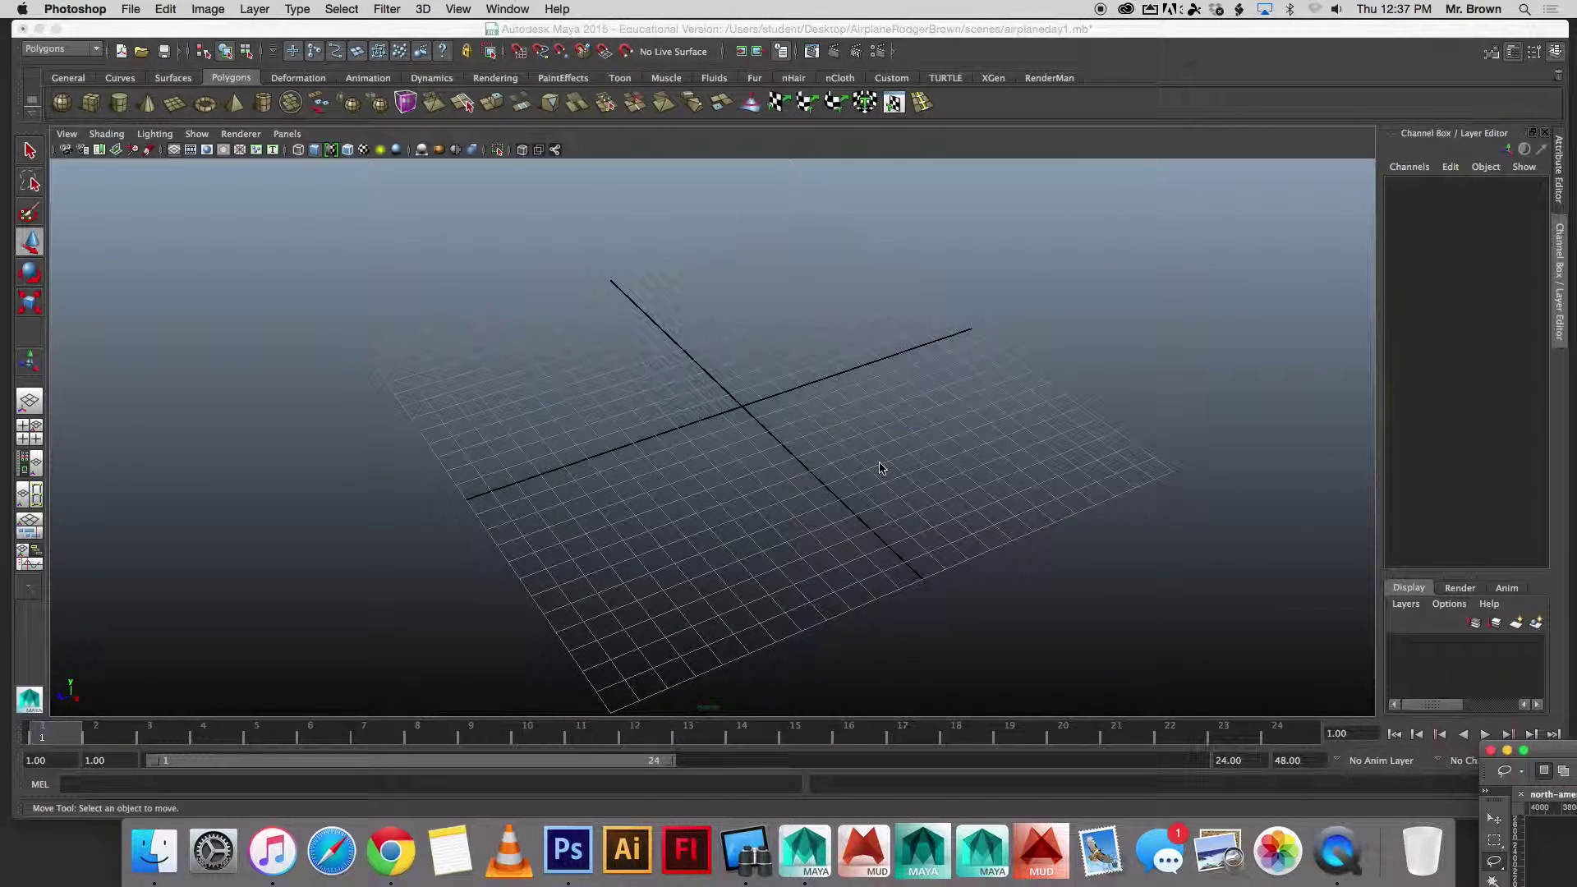
{"action": "key", "text": "ctrl+Up"}
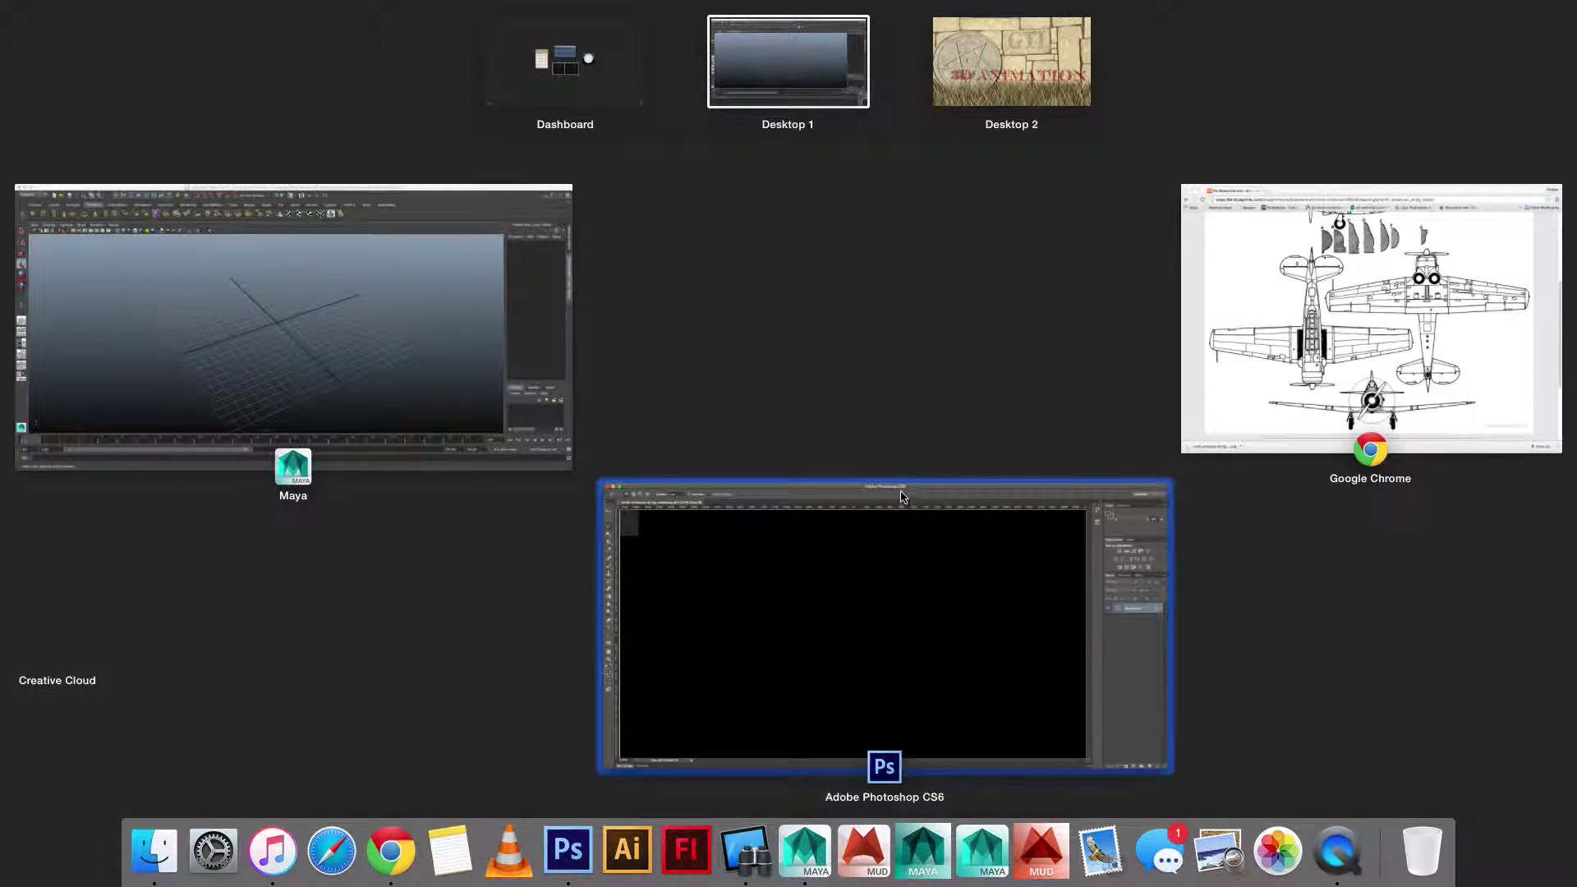
{"action": "left_click", "coordinate": [901, 526]}
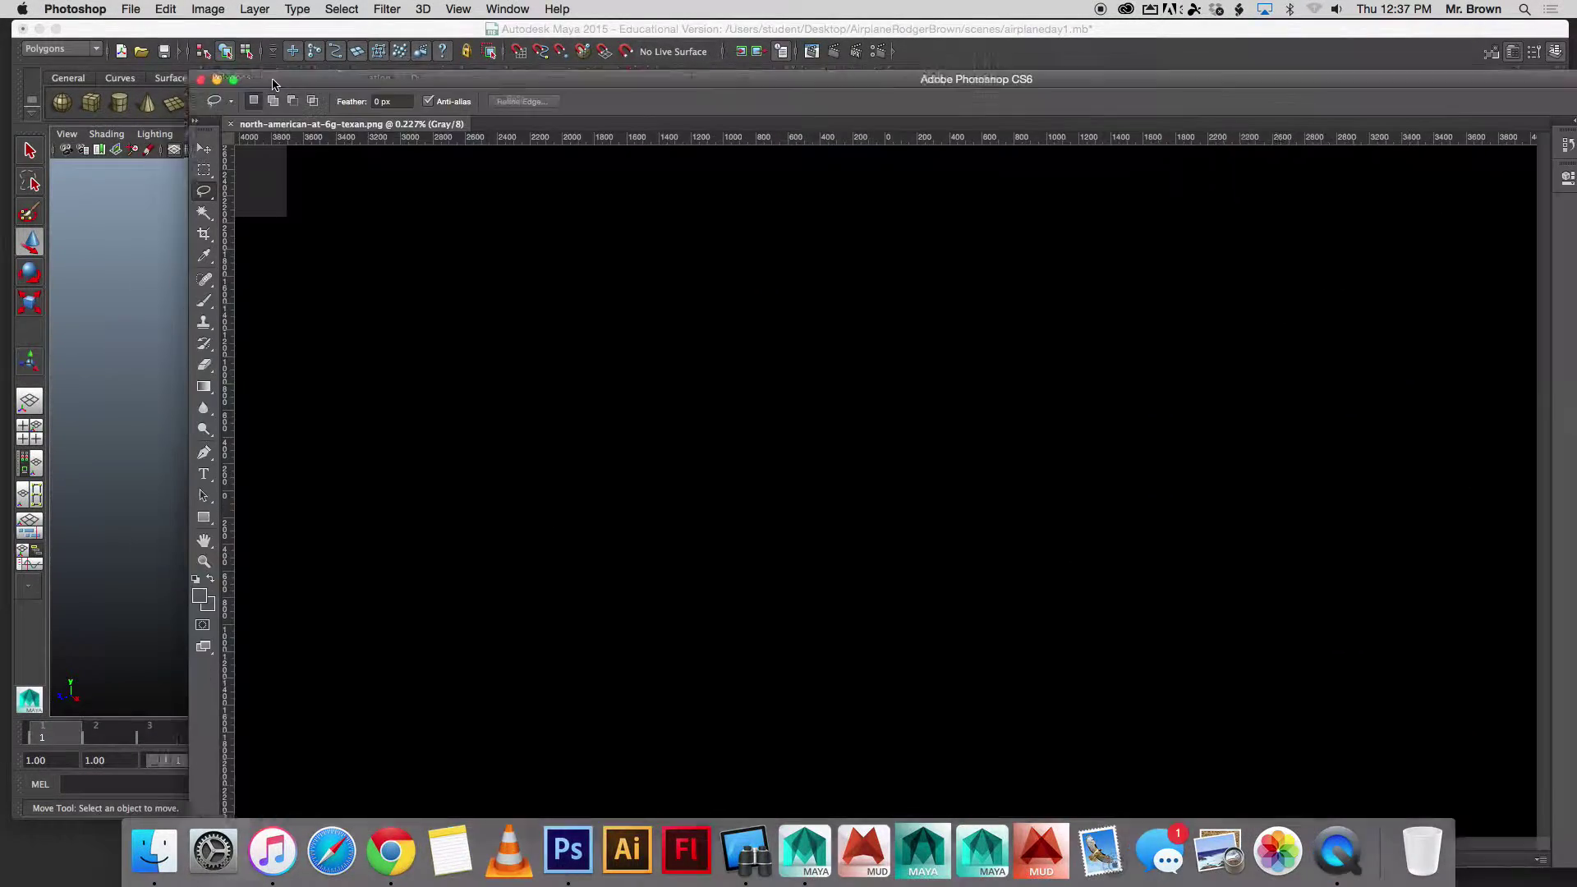
Step: Reposition the Photoshop window and zoom the AT-6G Texan blueprint so the whole drawing fits in view
{"action": "left_click_drag", "start_coordinate": [272, 85], "coordinate": [124, 27]}
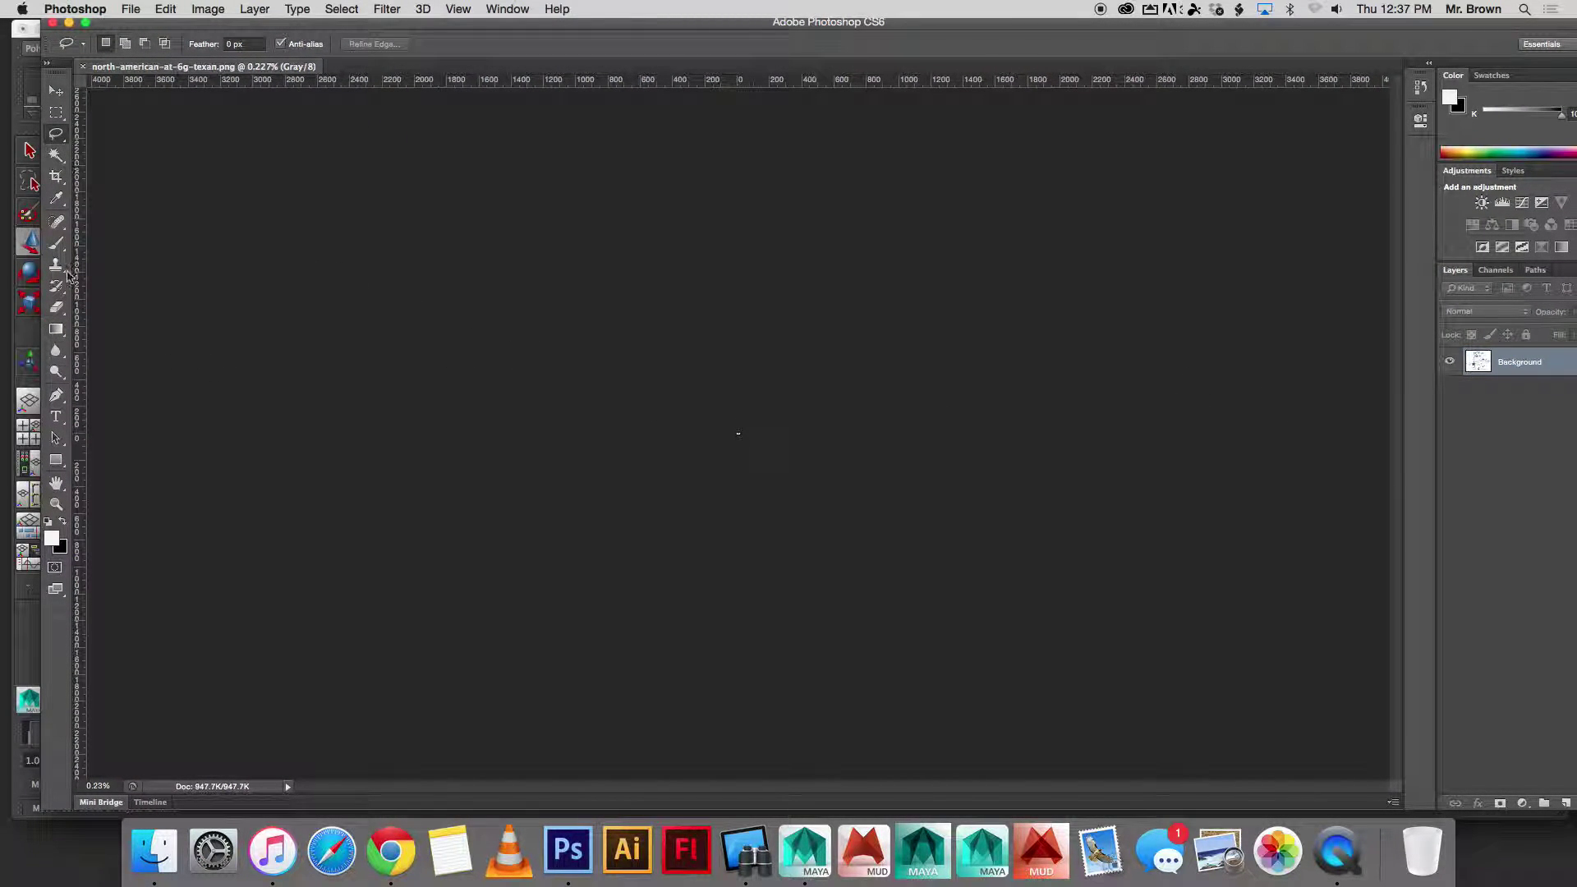
{"action": "double_click", "coordinate": [55, 504]}
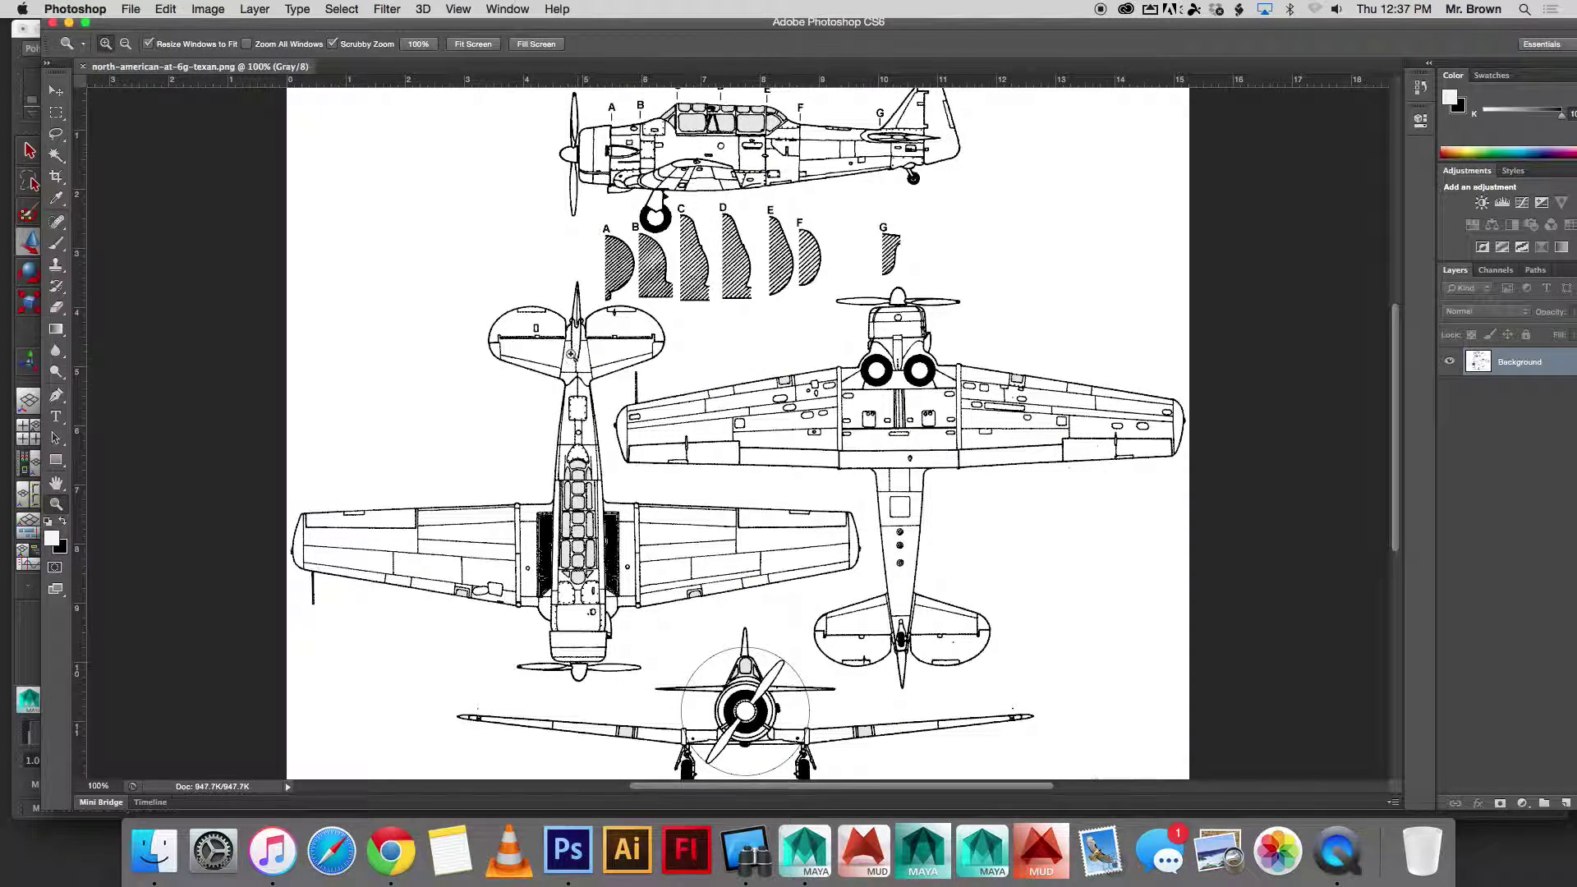
{"action": "left_click_drag", "start_coordinate": [831, 395], "coordinate": [799, 388]}
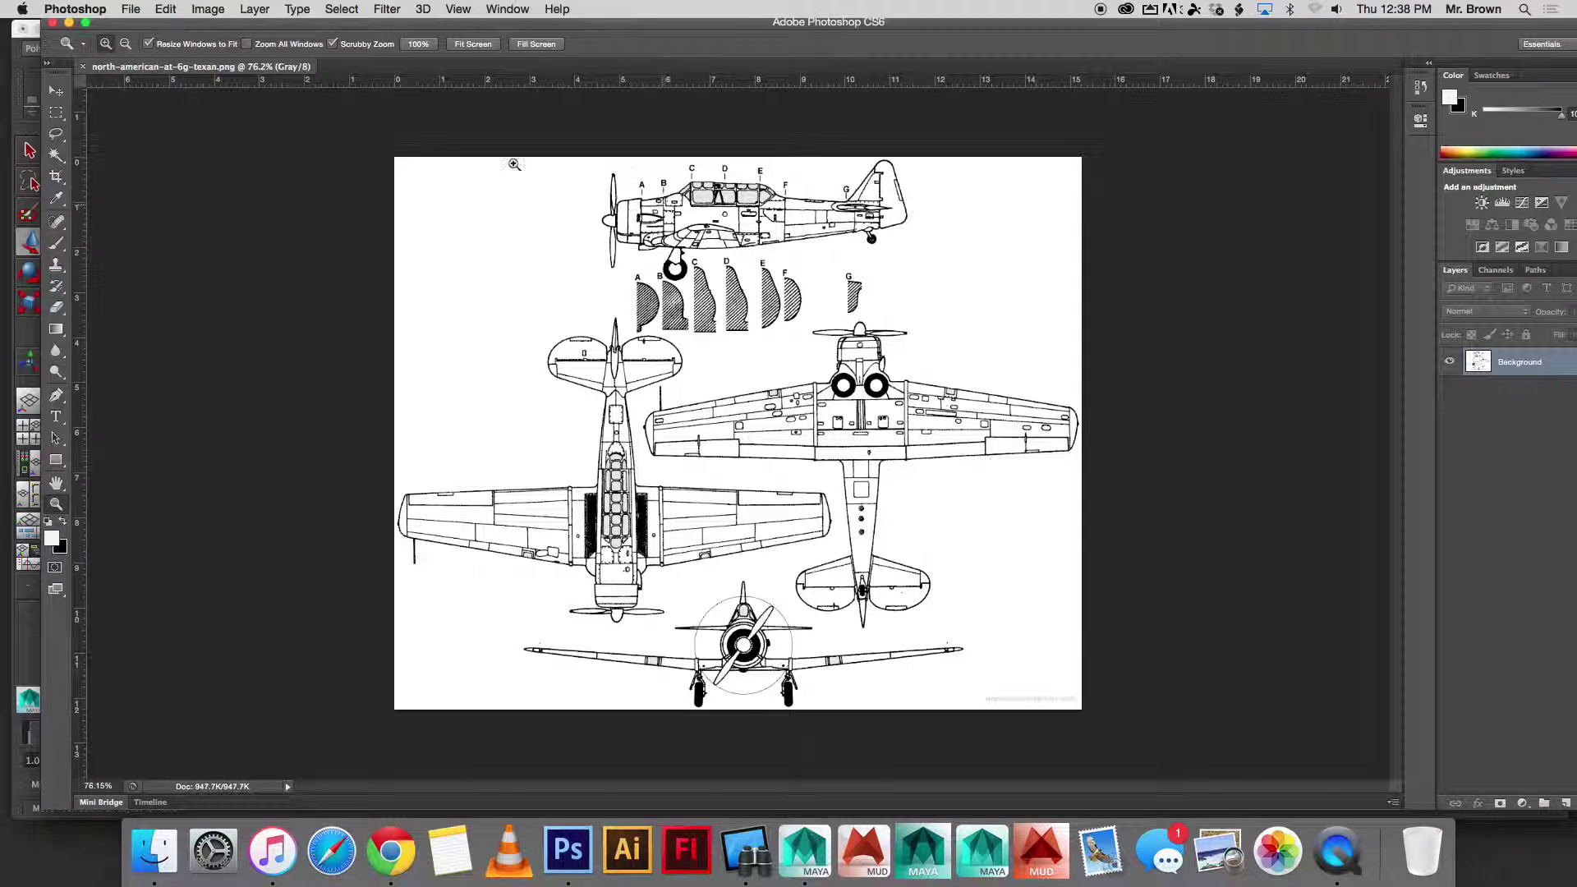
{"action": "left_click_drag", "start_coordinate": [737, 31], "coordinate": [721, 35]}
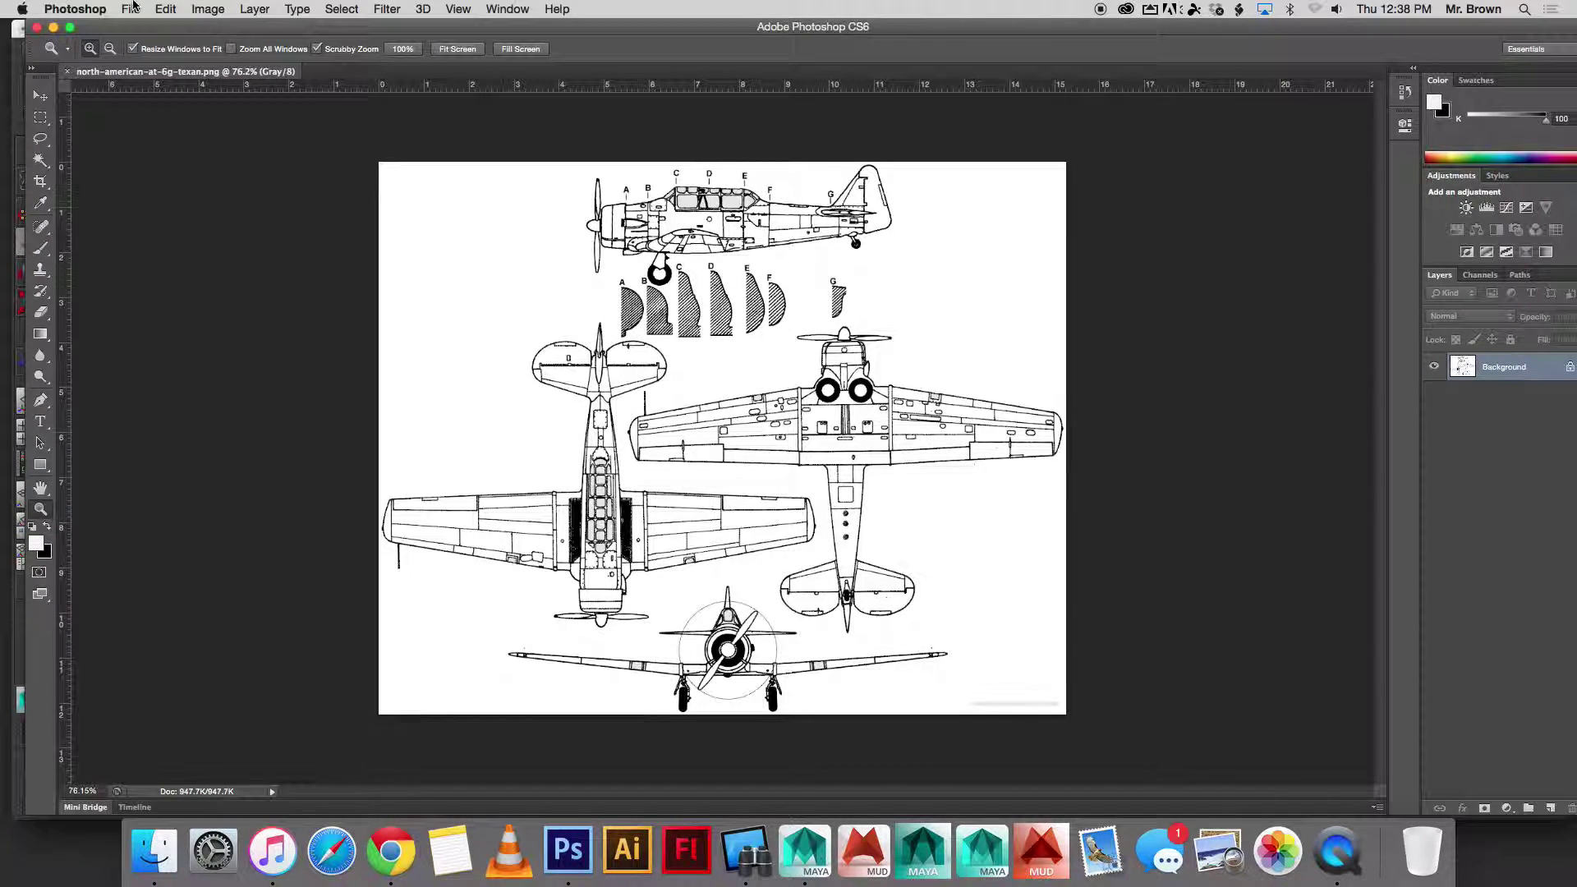
Step: Create a blank 1000 x 1000 pixel RGB document at 600 pixels/inch with a white background, named newtop
{"action": "left_click", "coordinate": [130, 9]}
{"action": "left_click", "coordinate": [141, 31]}
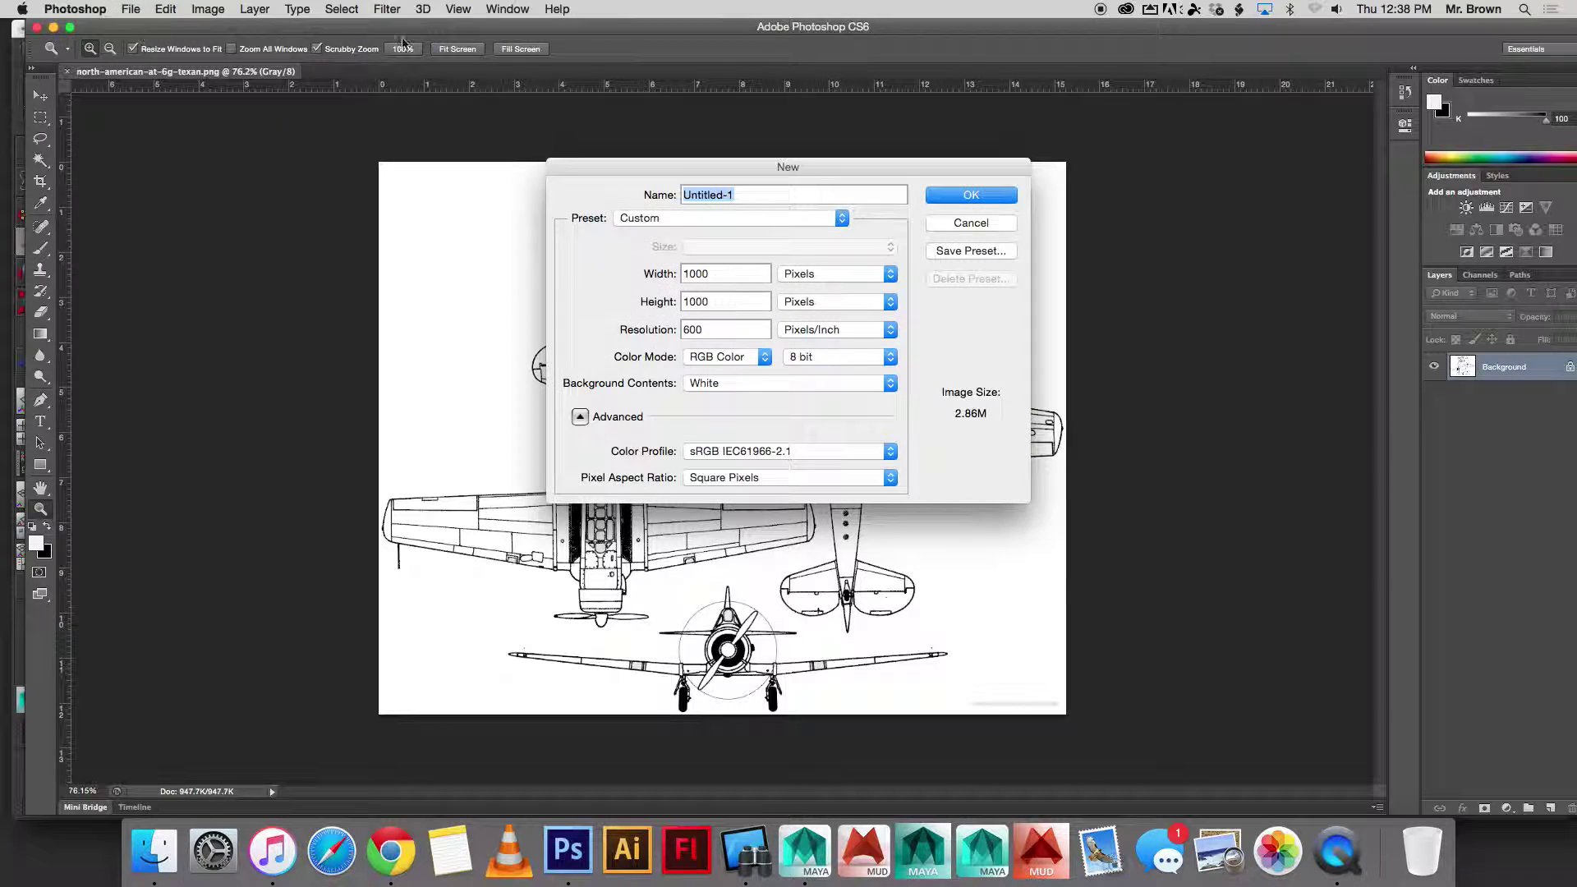
{"action": "key", "text": "Tab"}
{"action": "key", "text": "Tab"}
{"action": "left_click", "coordinate": [772, 194]}
{"action": "type", "text": "newtop"}
{"action": "key", "text": "Return"}
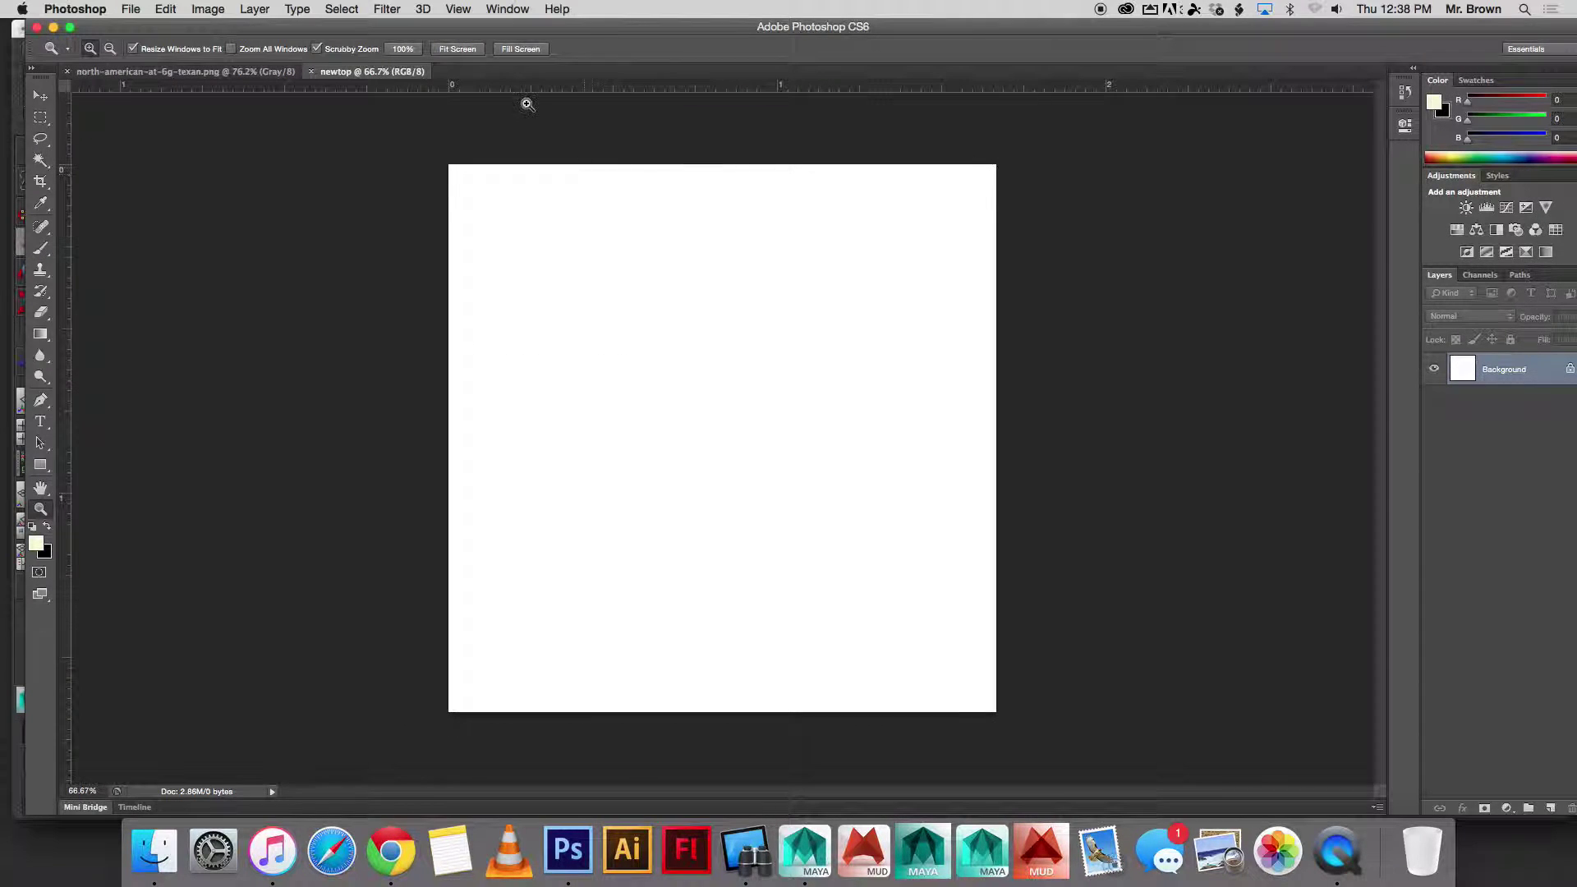
Step: Create another blank white 1000 x 1000 pixel document named newbottom
{"action": "left_click", "coordinate": [131, 10]}
{"action": "left_click", "coordinate": [136, 31]}
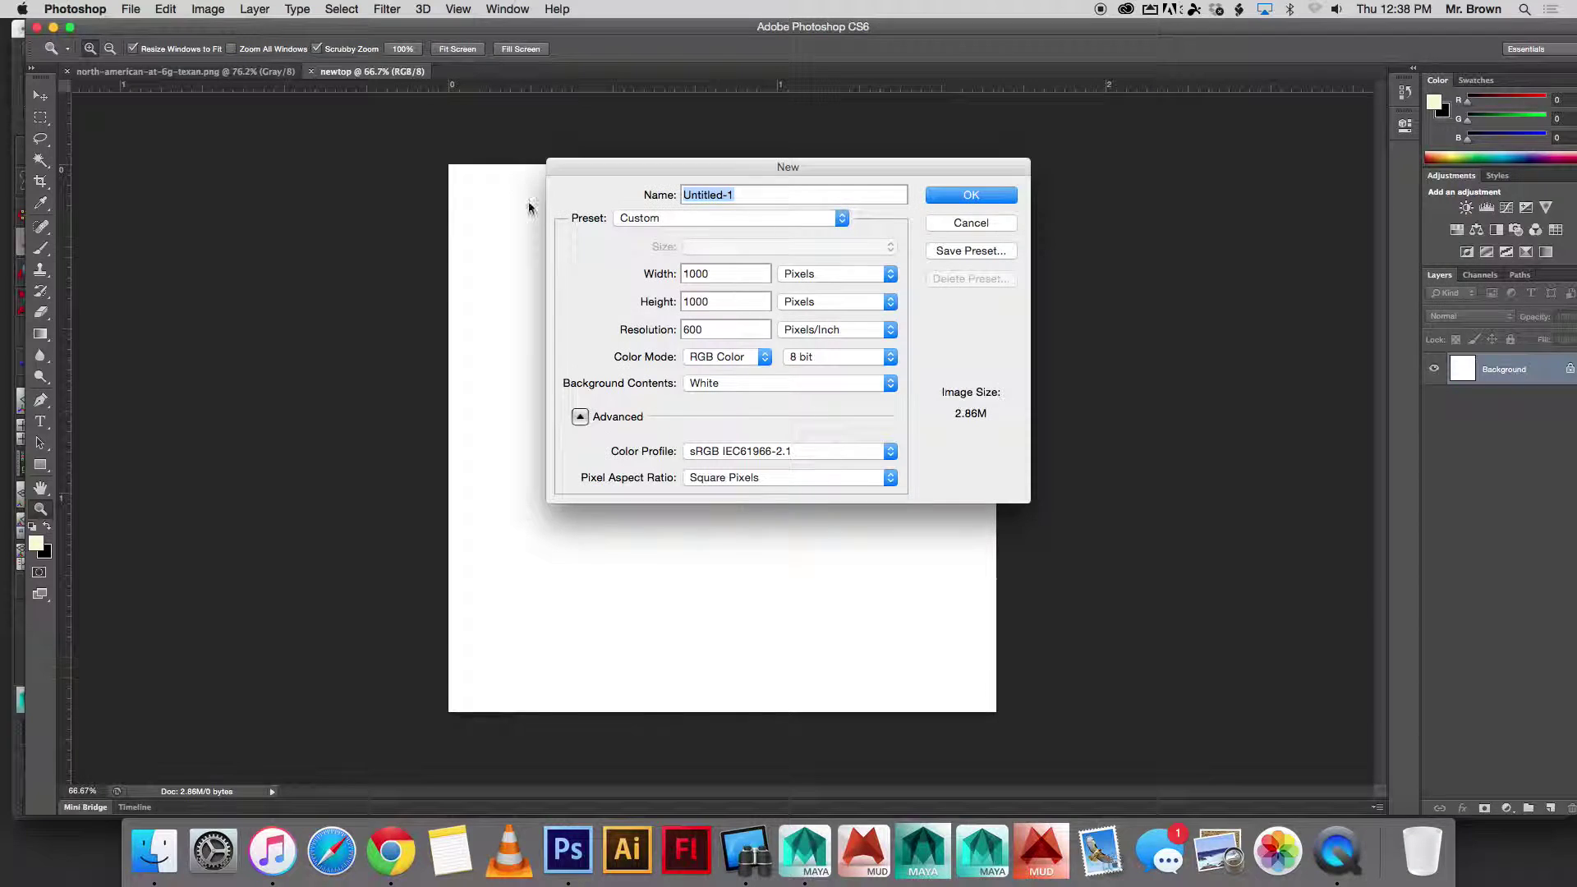
{"action": "type", "text": "newbottom"}
{"action": "key", "text": "Return"}
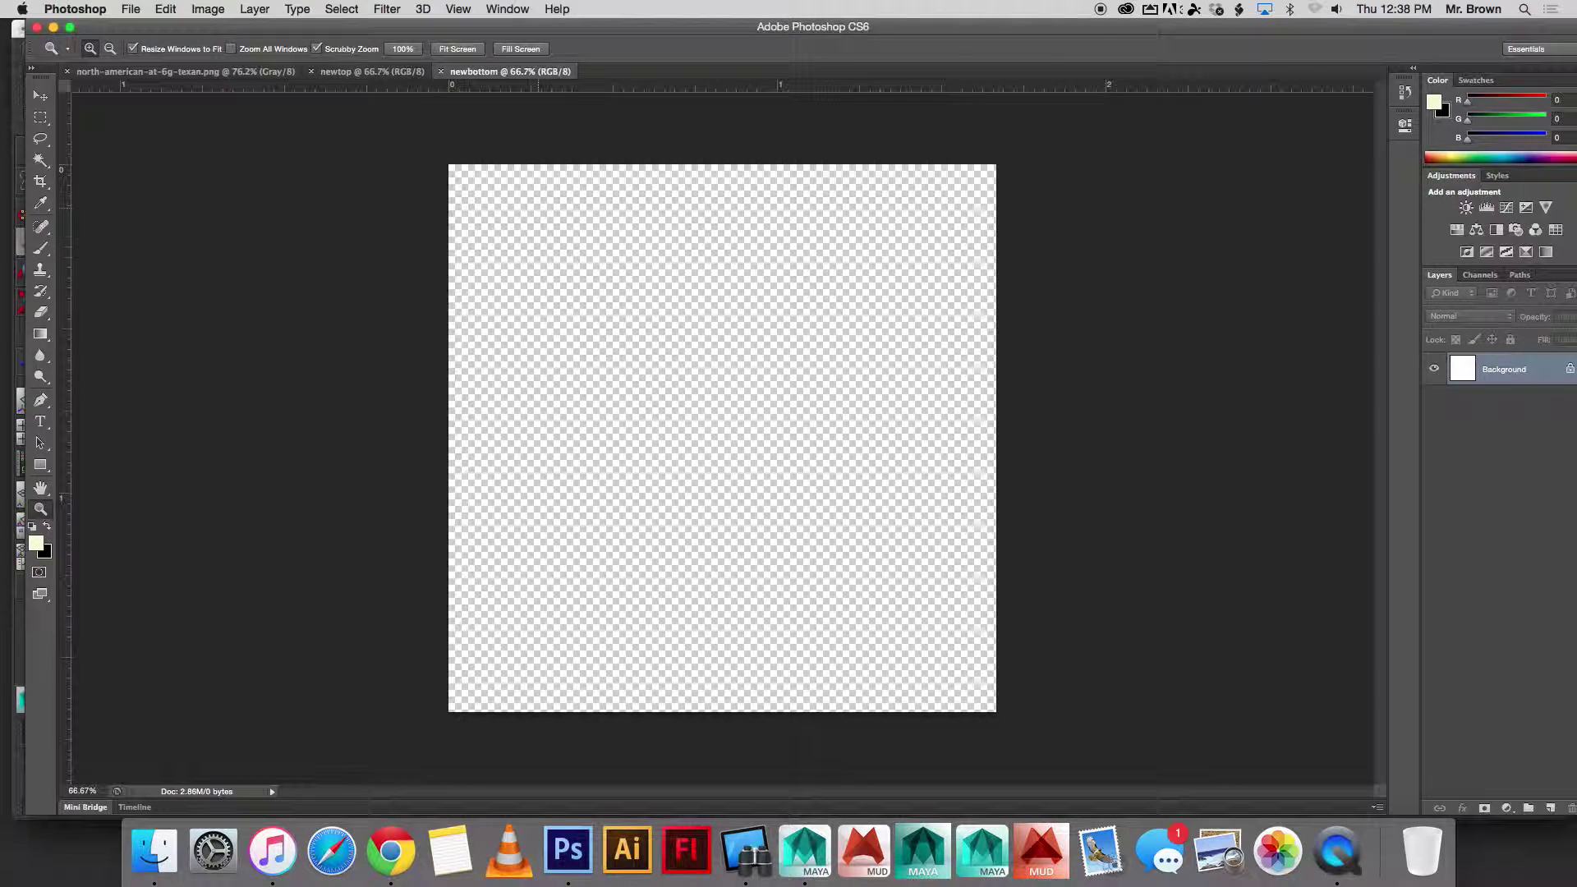
Step: Create a blank white 1000 x 1000 pixel document named newside for the side view
{"action": "left_click", "coordinate": [130, 9]}
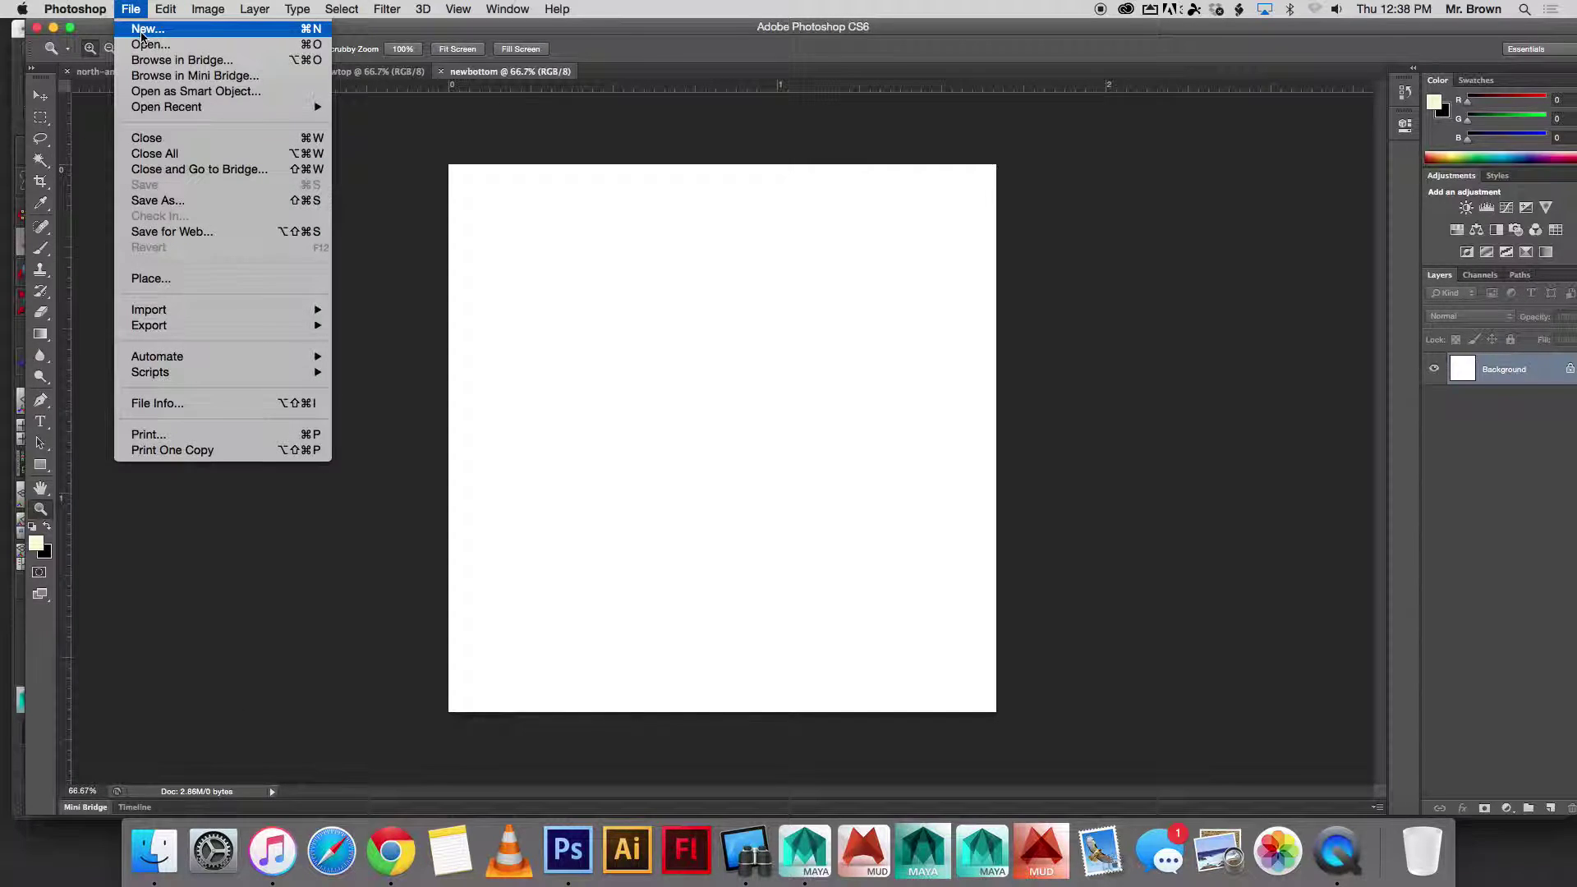
{"action": "left_click", "coordinate": [135, 31]}
{"action": "type", "text": "new"}
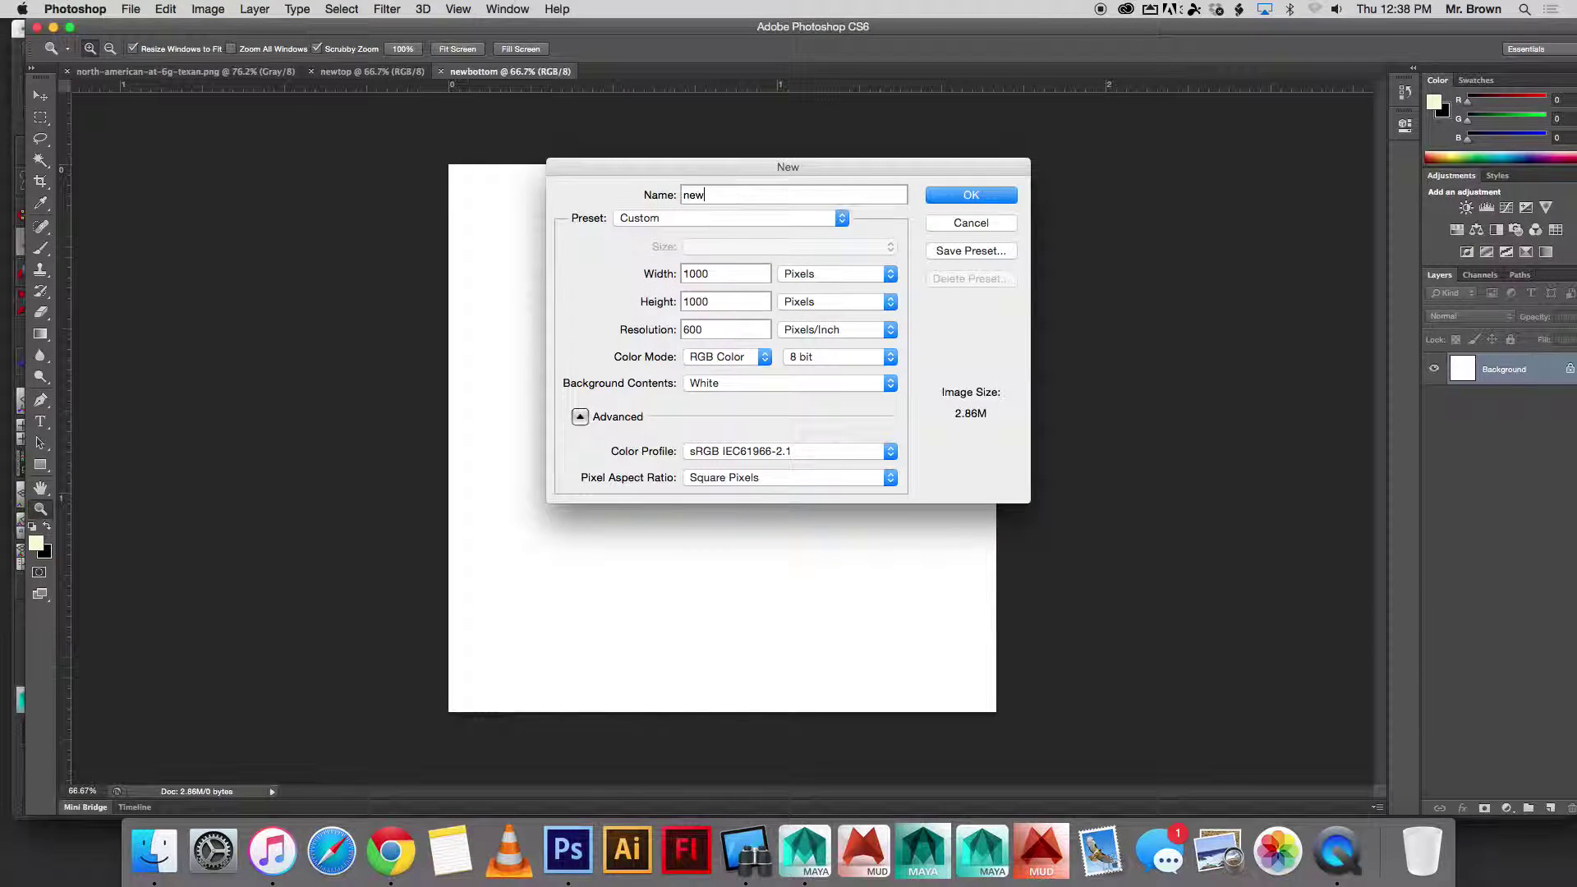
{"action": "type", "text": "side"}
{"action": "key", "text": "Return"}
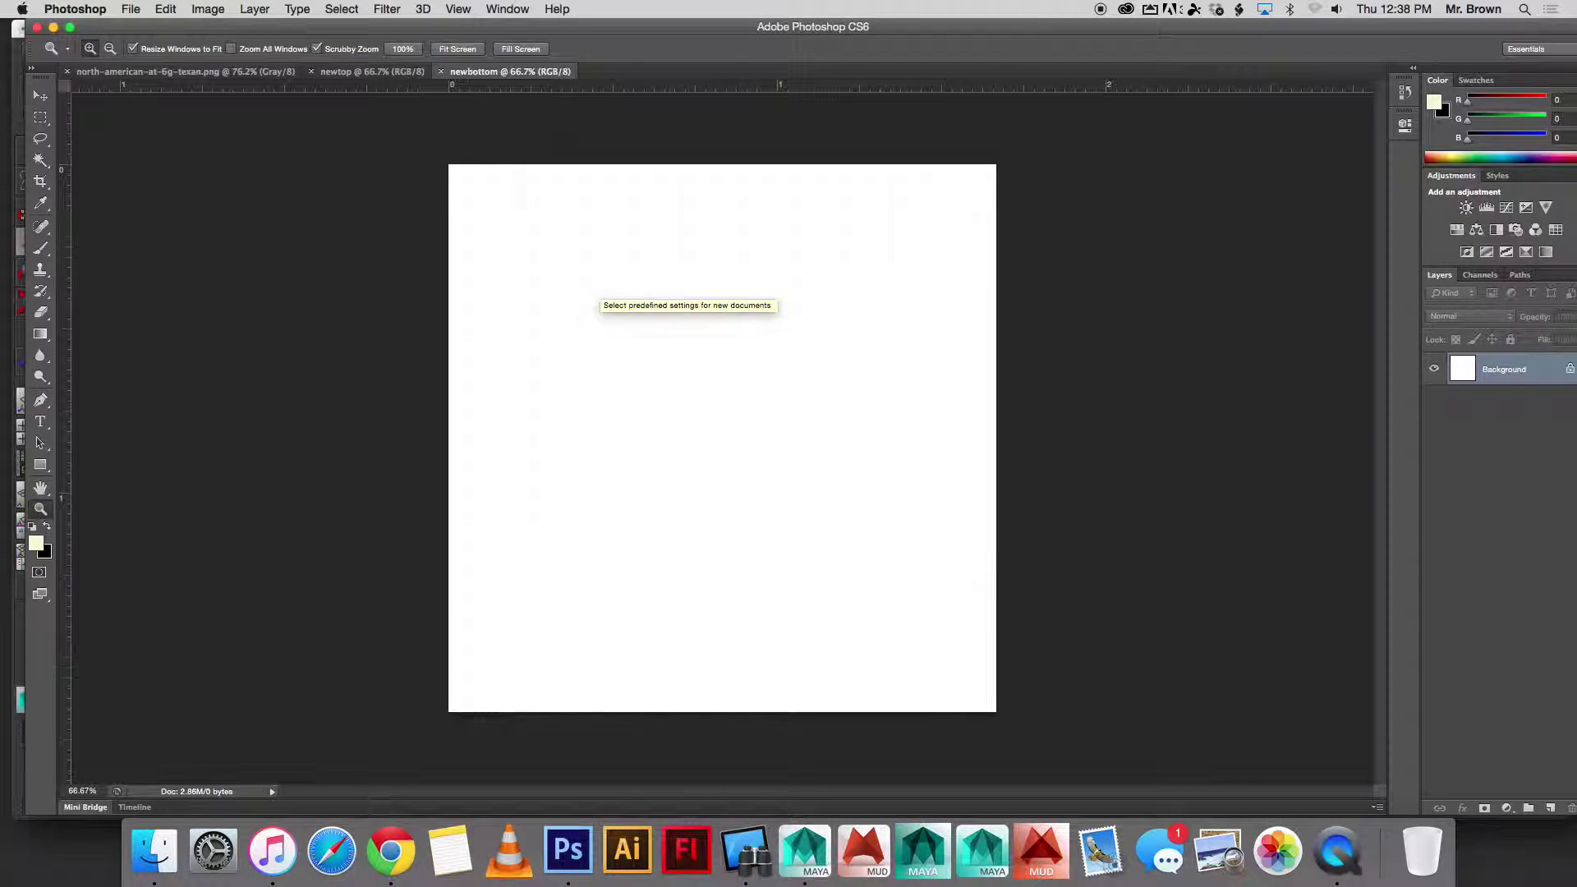
Step: Create a blank white document named newfront, also 1000 x 1000 pixels at 600 pixels/inch
{"action": "left_click", "coordinate": [134, 9]}
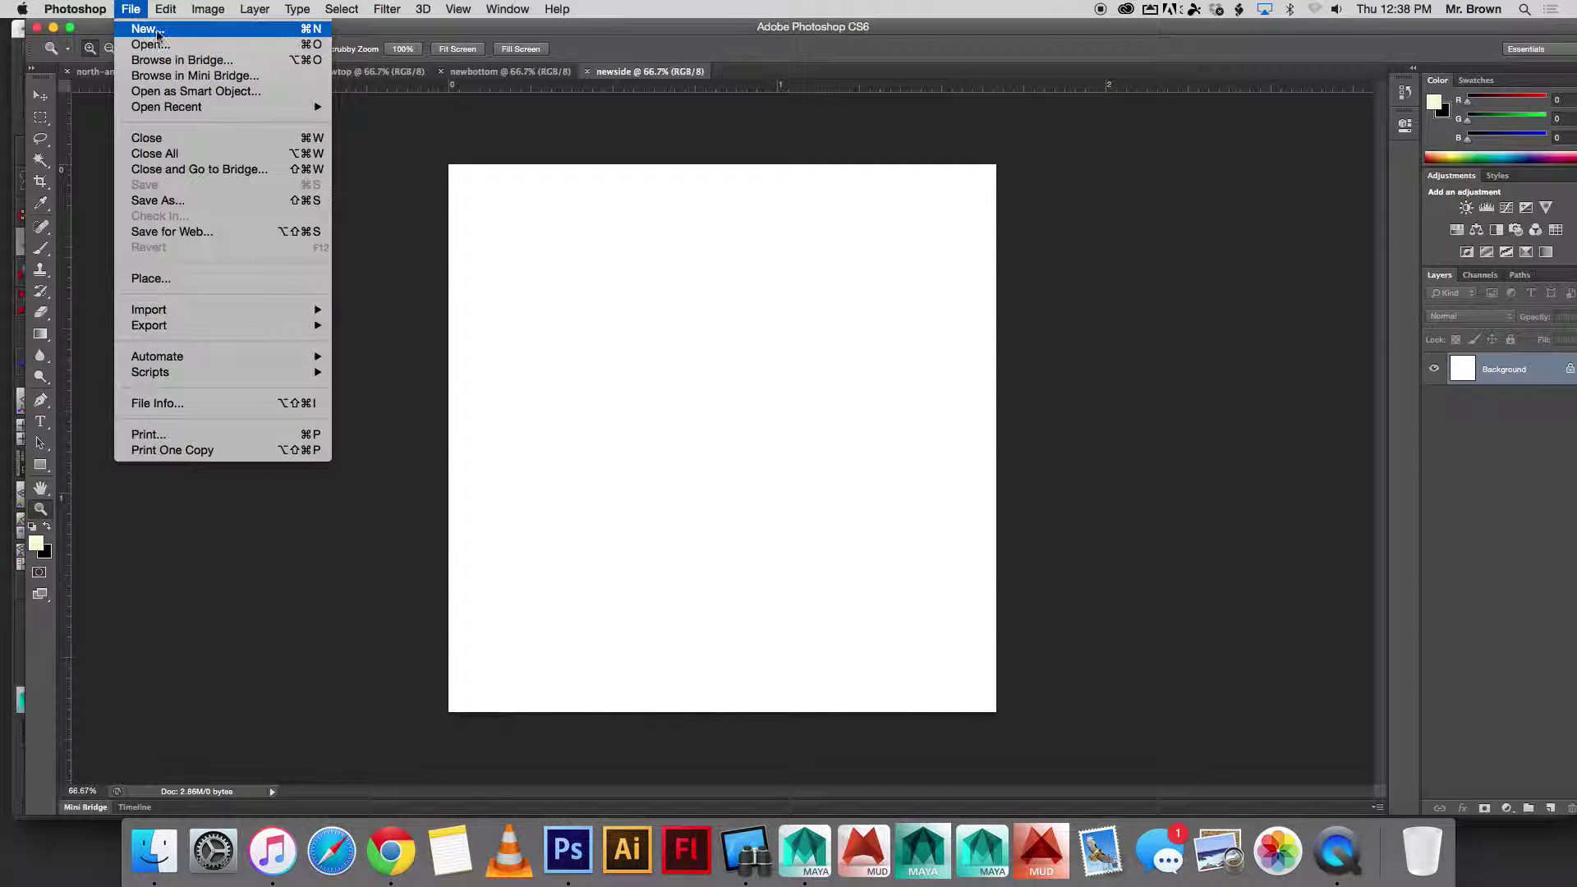
{"action": "left_click", "coordinate": [148, 29]}
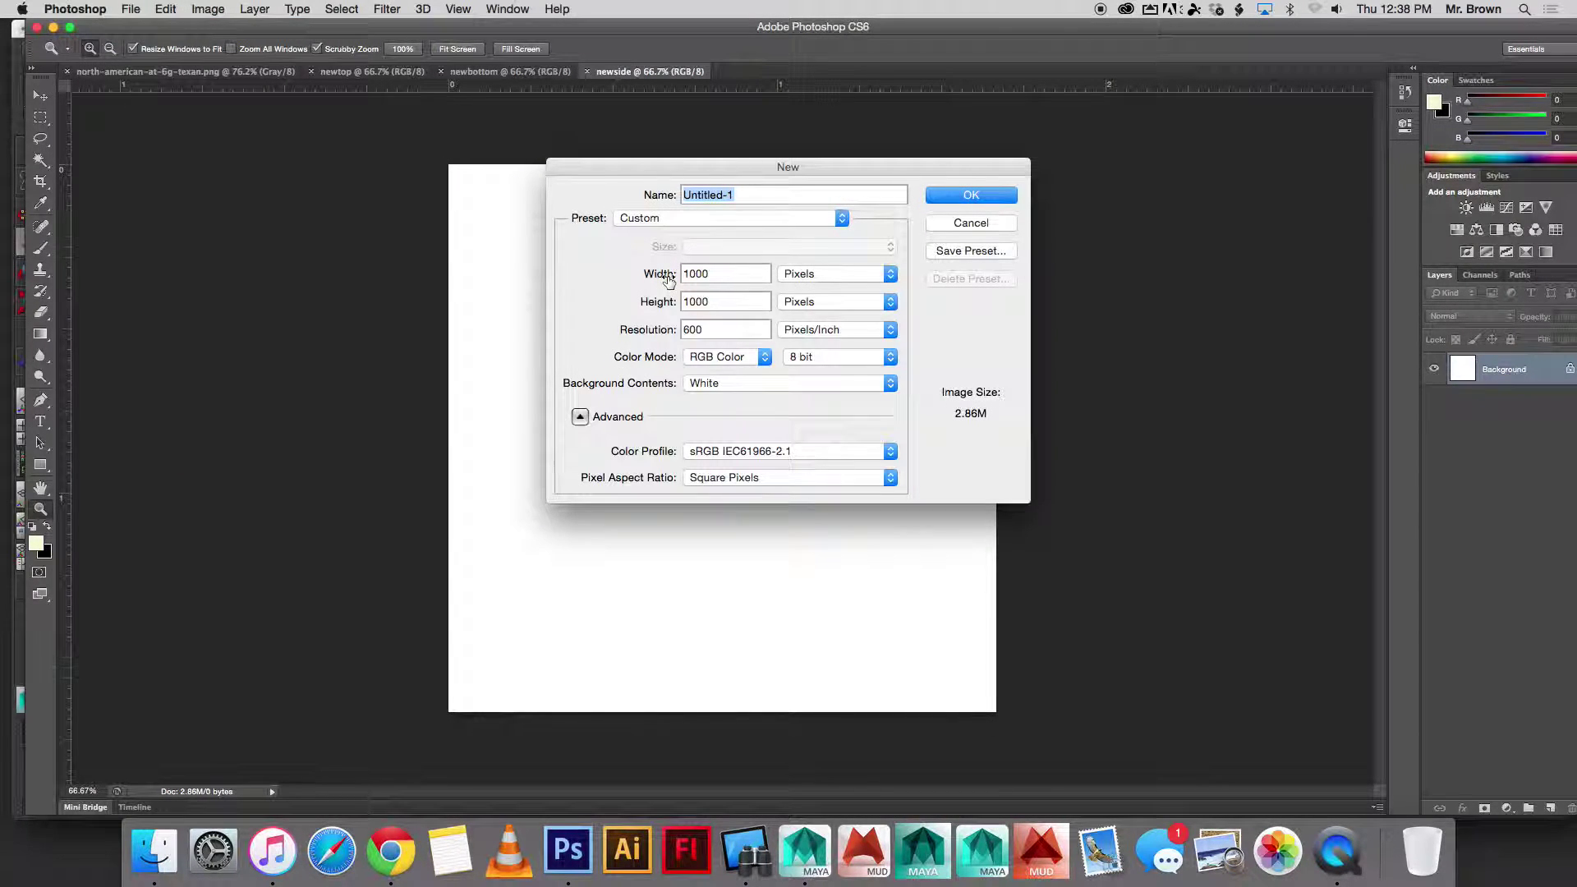
{"action": "type", "text": "newfron"}
{"action": "left_click", "coordinate": [974, 196]}
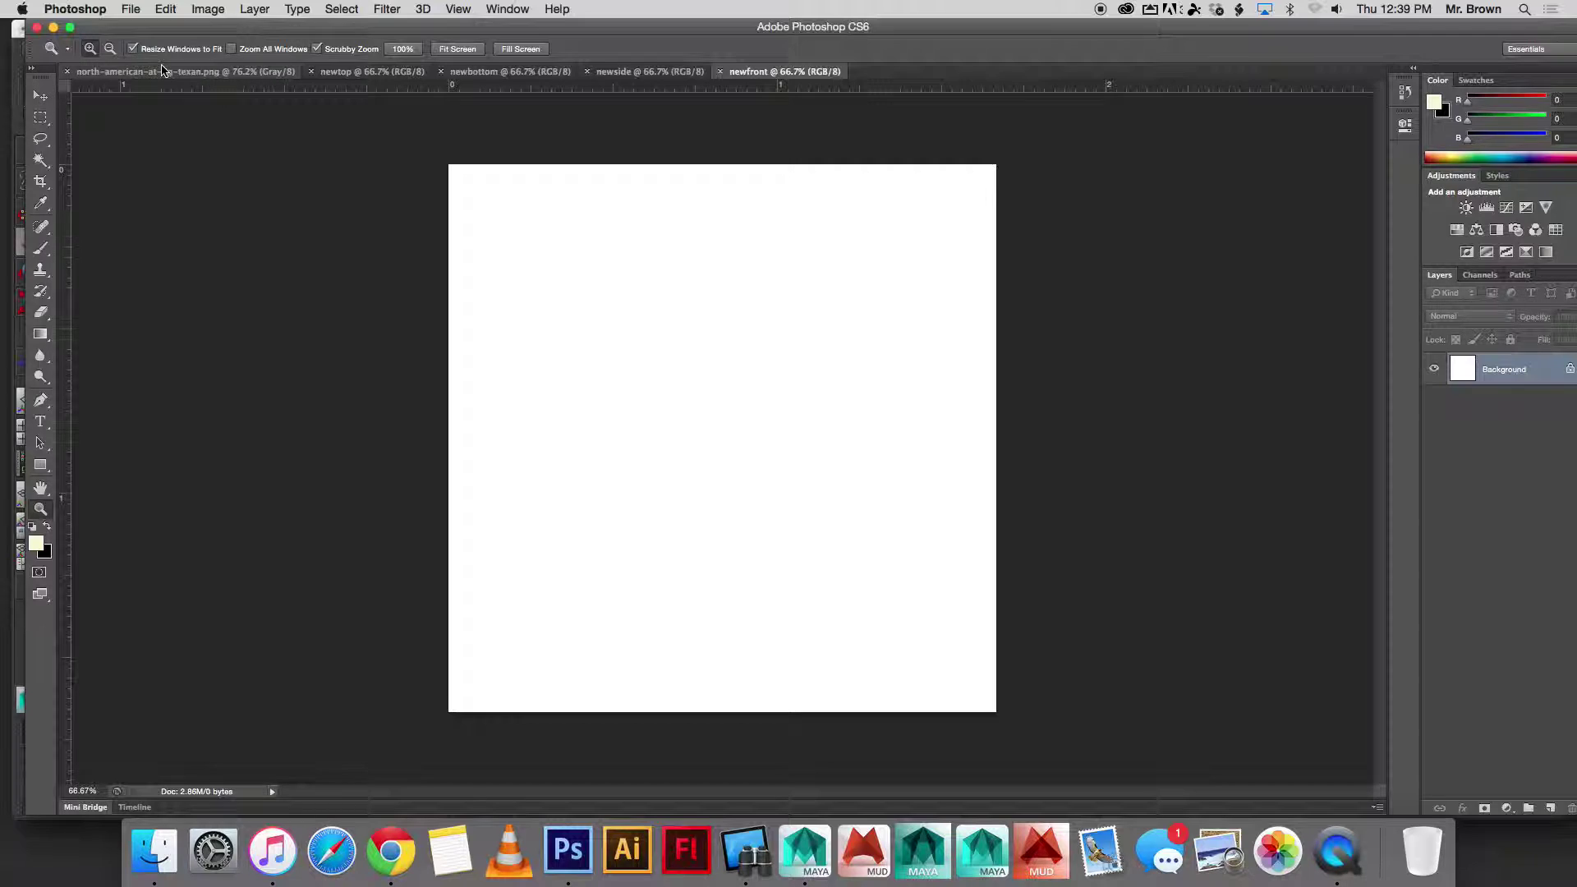
Step: Lasso the airplane's top view in the blueprint image and copy it into the newtop document
{"action": "left_click", "coordinate": [161, 71]}
{"action": "left_click", "coordinate": [40, 139]}
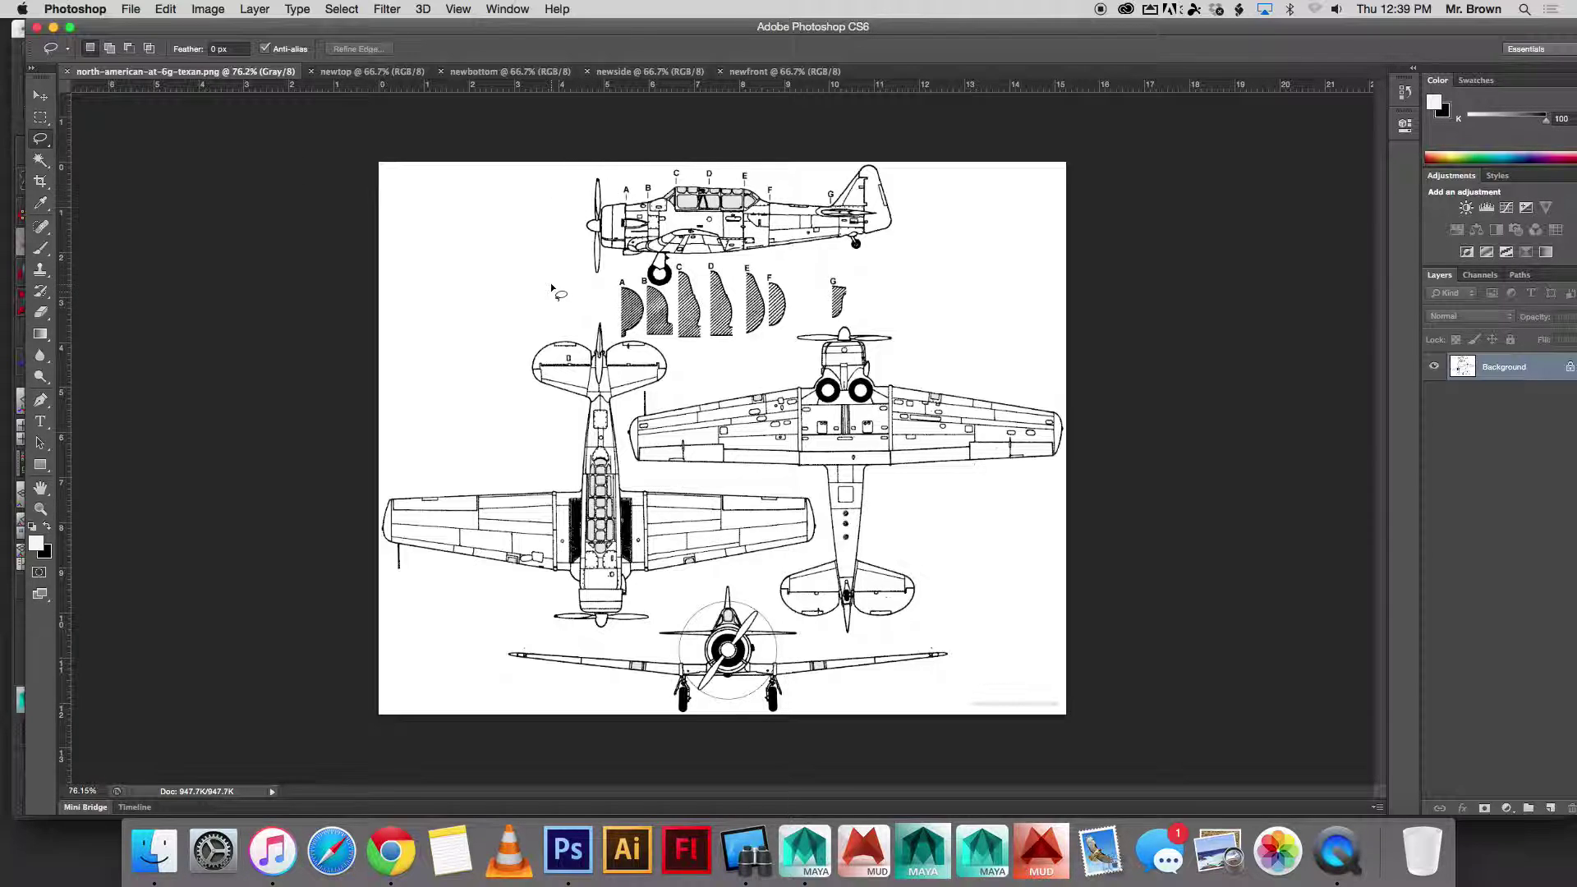
{"action": "mouse_move", "coordinate": [541, 323]}
{"action": "left_mouse_down"}
{"action": "mouse_move", "coordinate": [510, 356]}
{"action": "mouse_move", "coordinate": [542, 428]}
{"action": "mouse_move", "coordinate": [362, 520]}
{"action": "mouse_move", "coordinate": [457, 622]}
{"action": "mouse_move", "coordinate": [617, 651]}
{"action": "mouse_move", "coordinate": [836, 538]}
{"action": "mouse_move", "coordinate": [776, 439]}
{"action": "mouse_move", "coordinate": [661, 452]}
{"action": "mouse_move", "coordinate": [684, 353]}
{"action": "mouse_move", "coordinate": [579, 315]}
{"action": "mouse_move", "coordinate": [533, 328]}
{"action": "left_mouse_up"}
{"action": "left_click", "coordinate": [335, 73]}
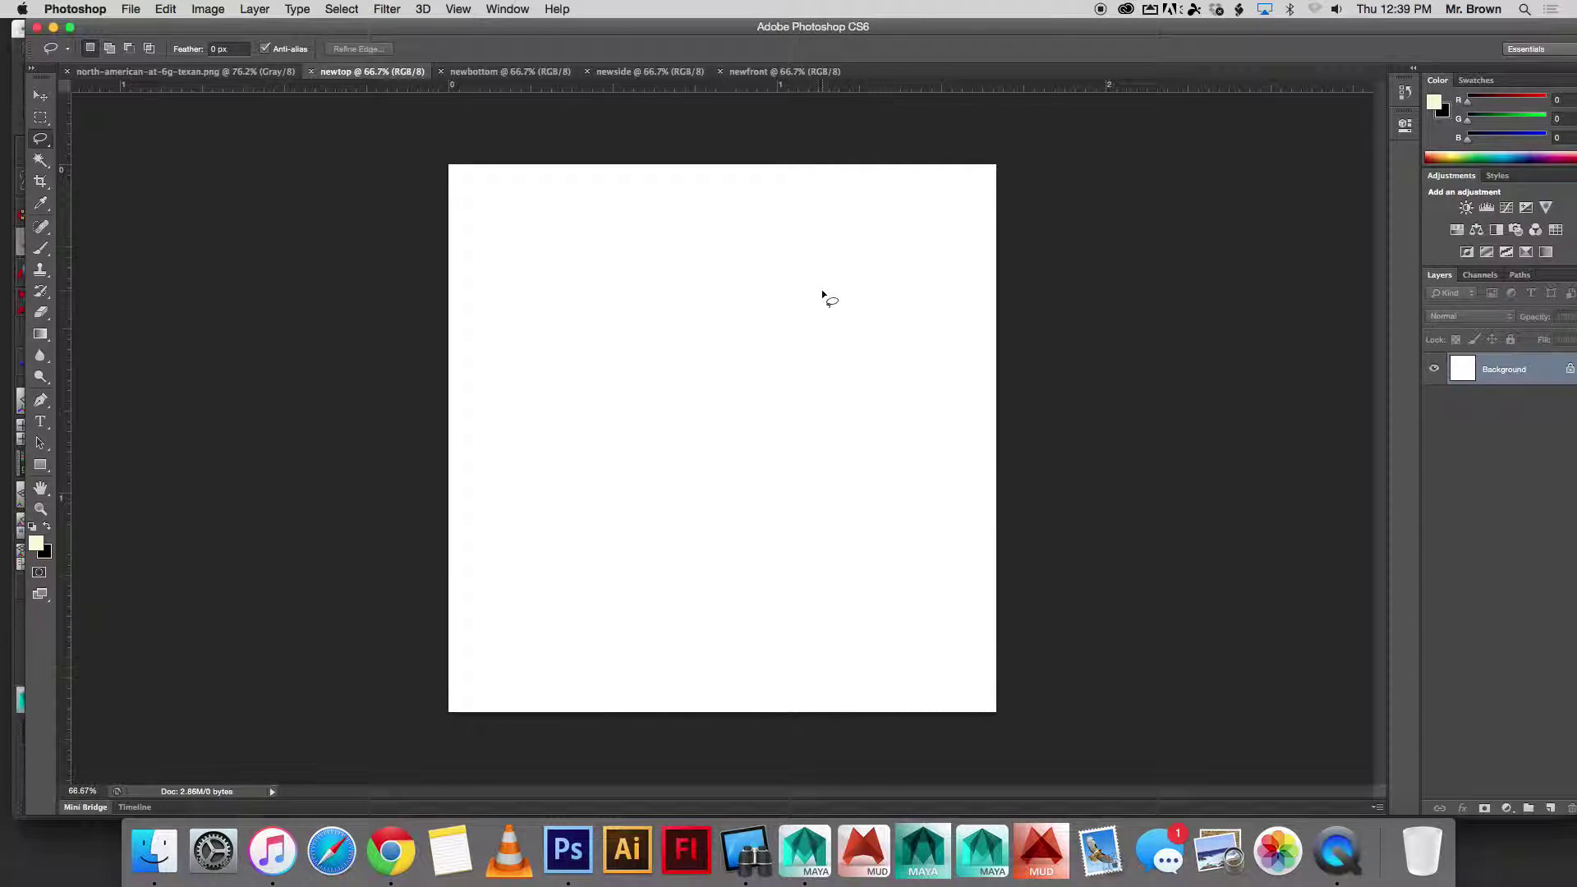
{"action": "key", "text": "super+v"}
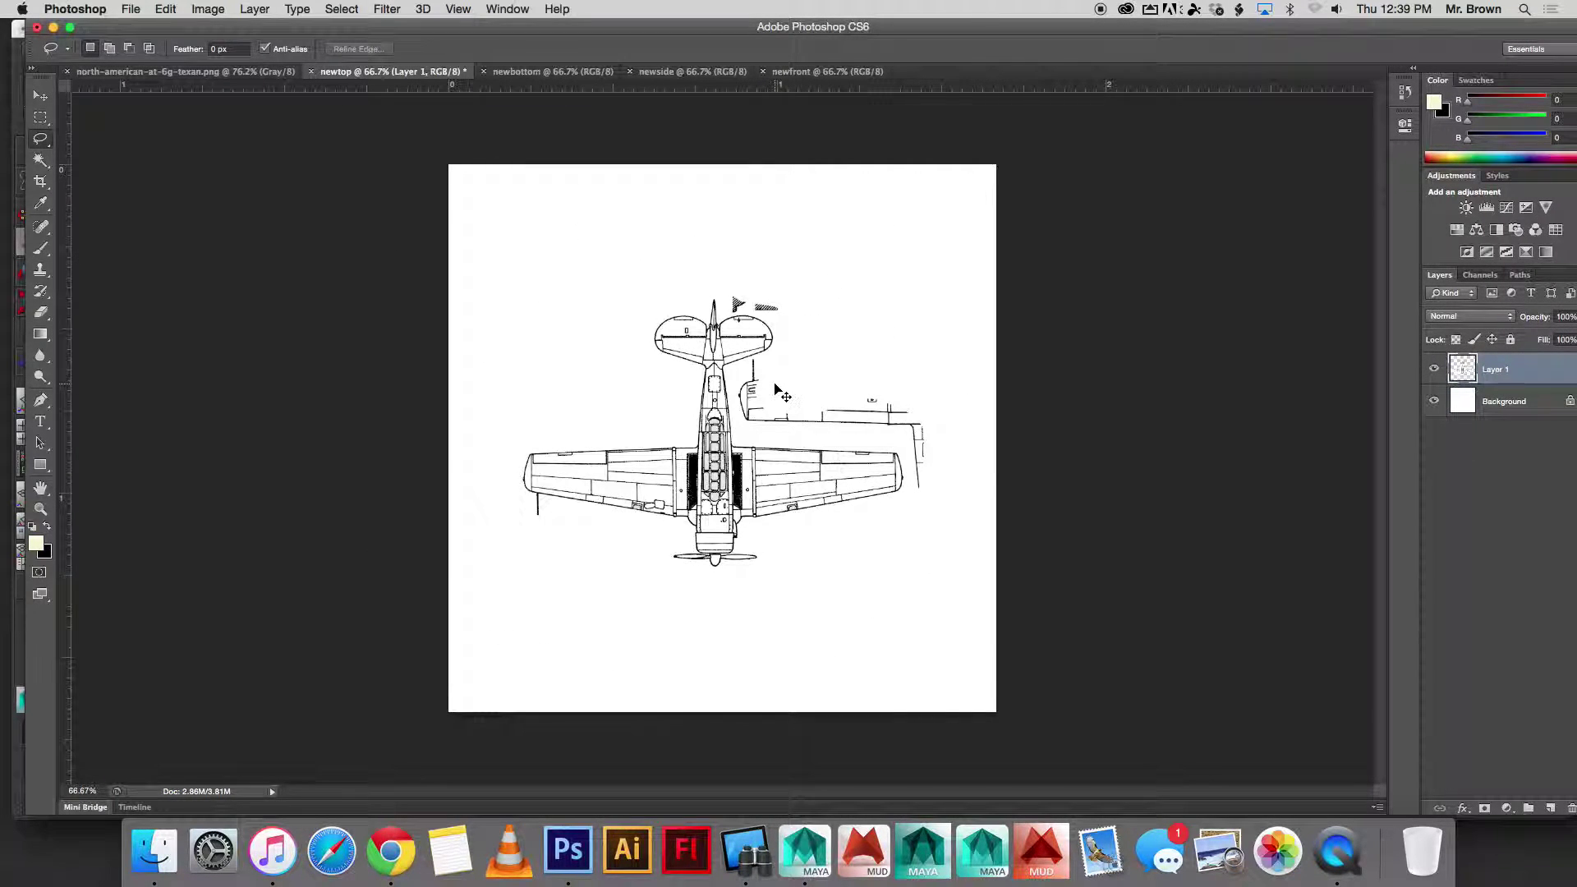
Step: Scale the pasted top view proportionally to about 142% so the wings span nearly the full canvas width
{"action": "key", "text": "super+t"}
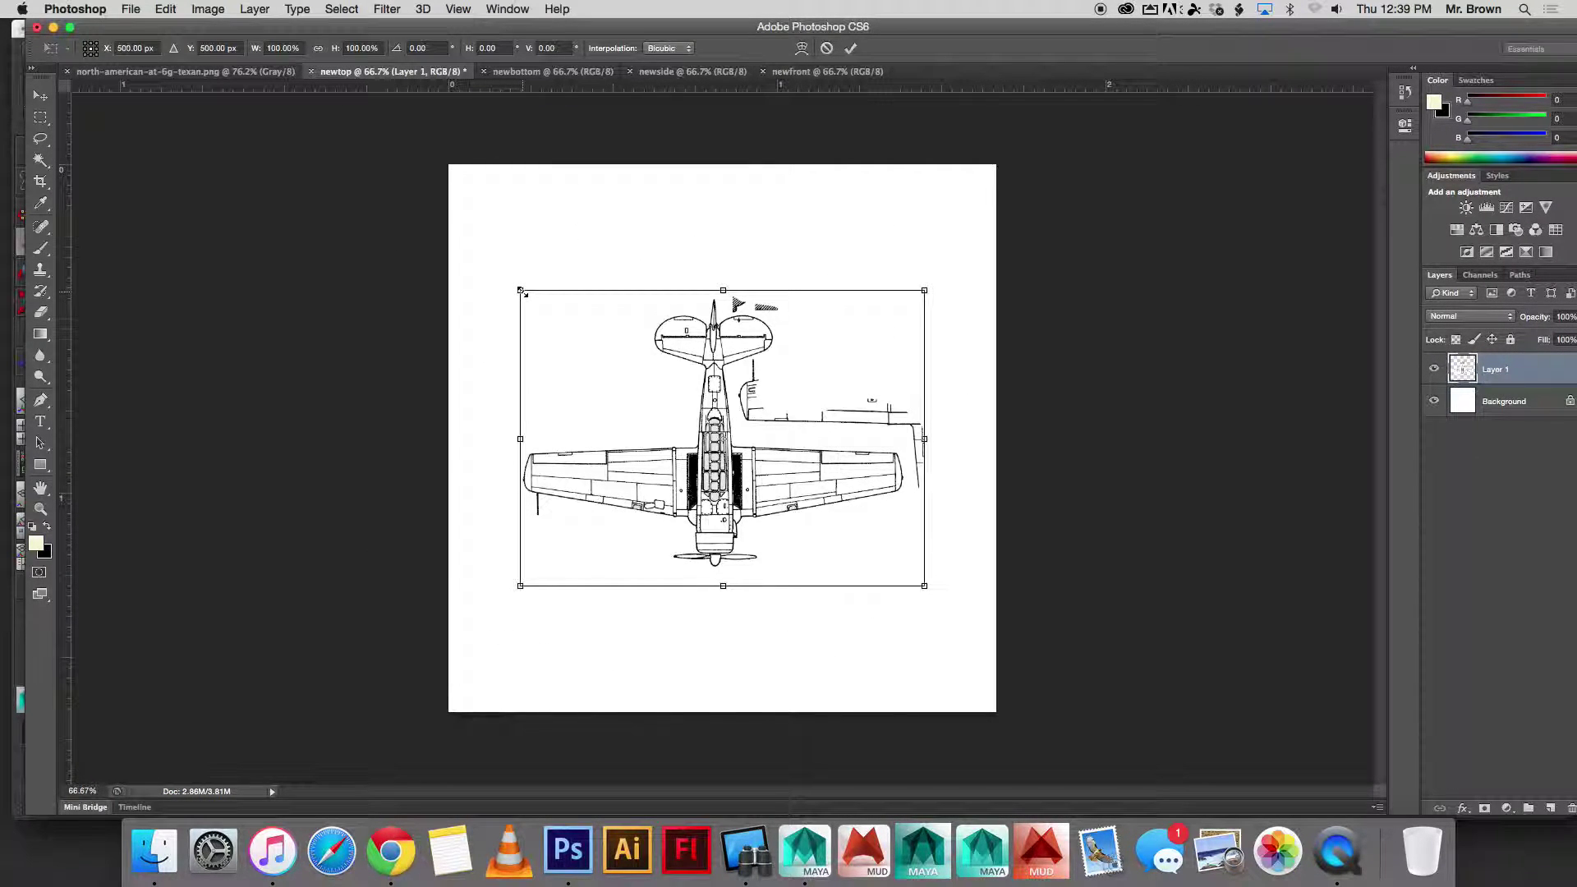
{"action": "left_click_drag", "start_coordinate": [510, 287], "coordinate": [449, 242]}
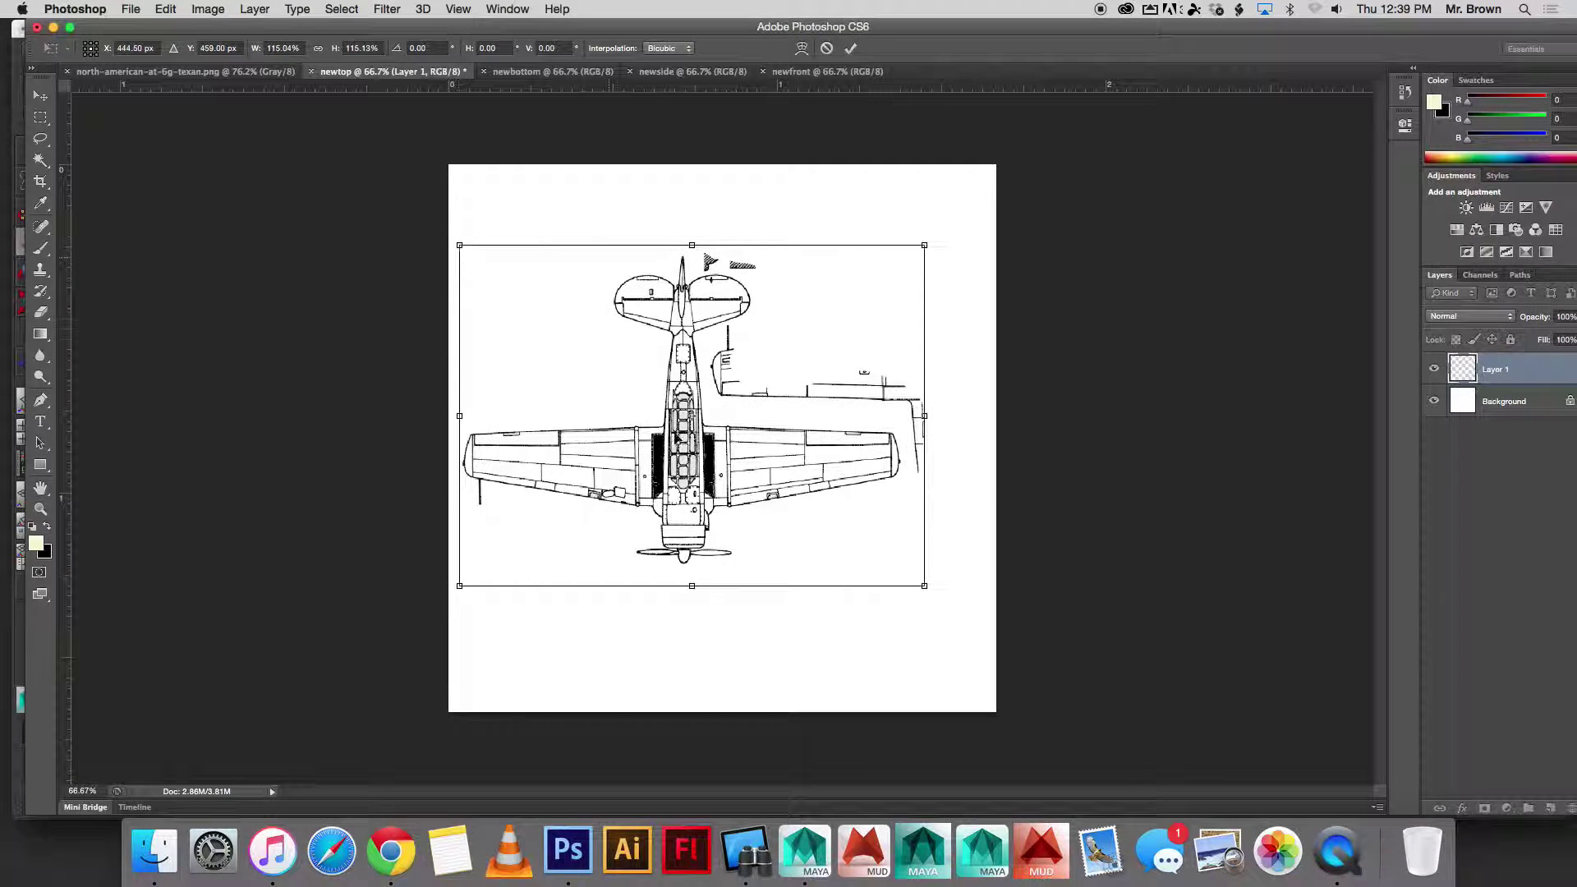
{"action": "left_click_drag", "start_coordinate": [923, 586], "coordinate": [985, 630]}
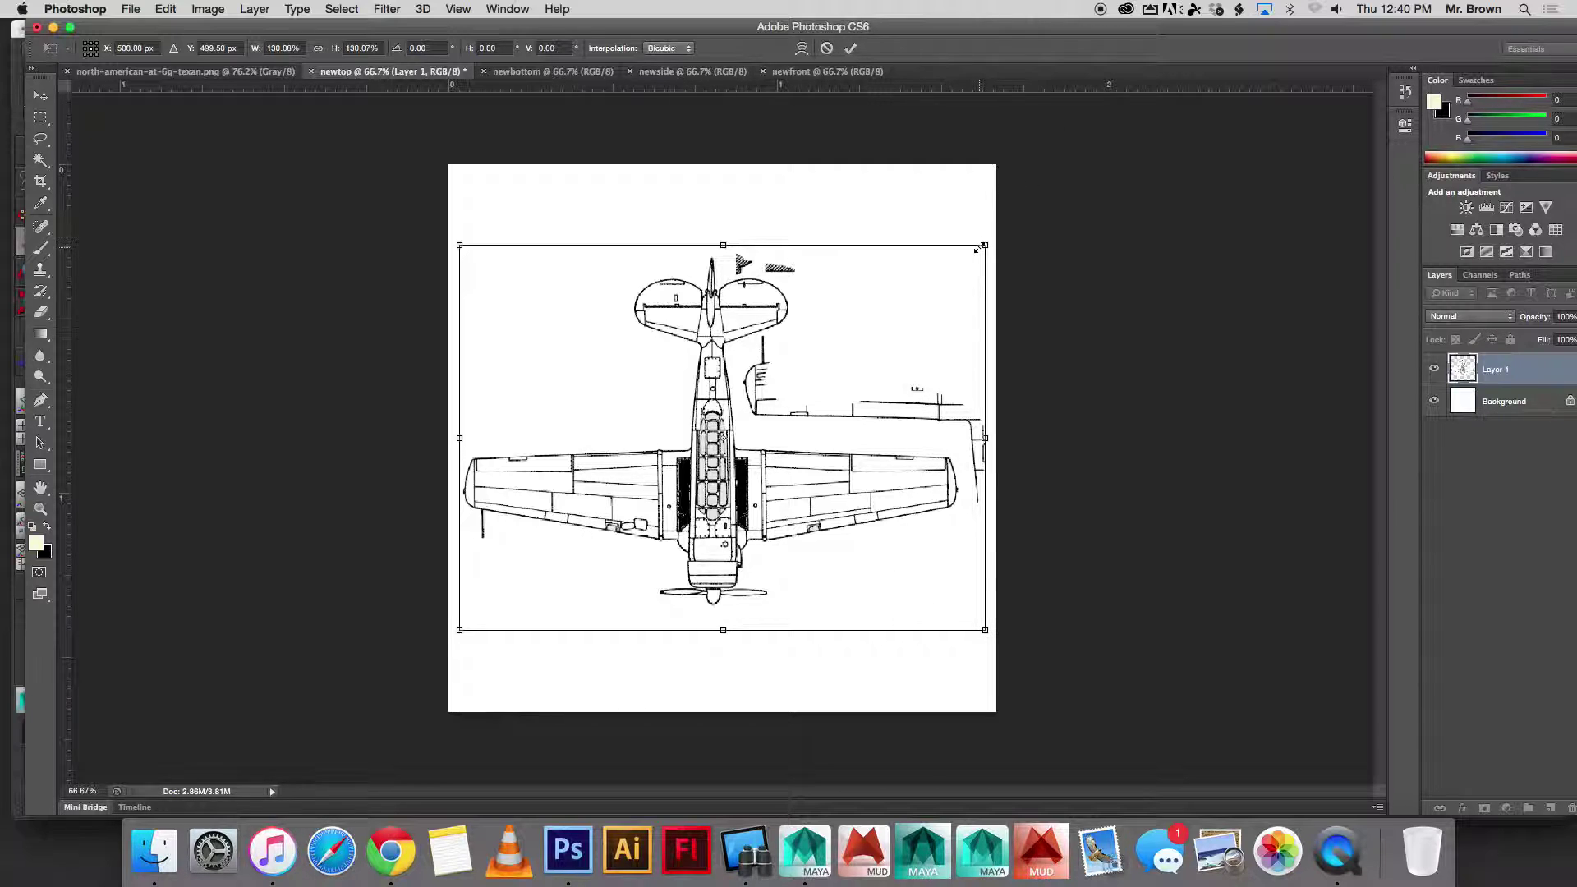
{"action": "left_click_drag", "start_coordinate": [978, 248], "coordinate": [990, 243]}
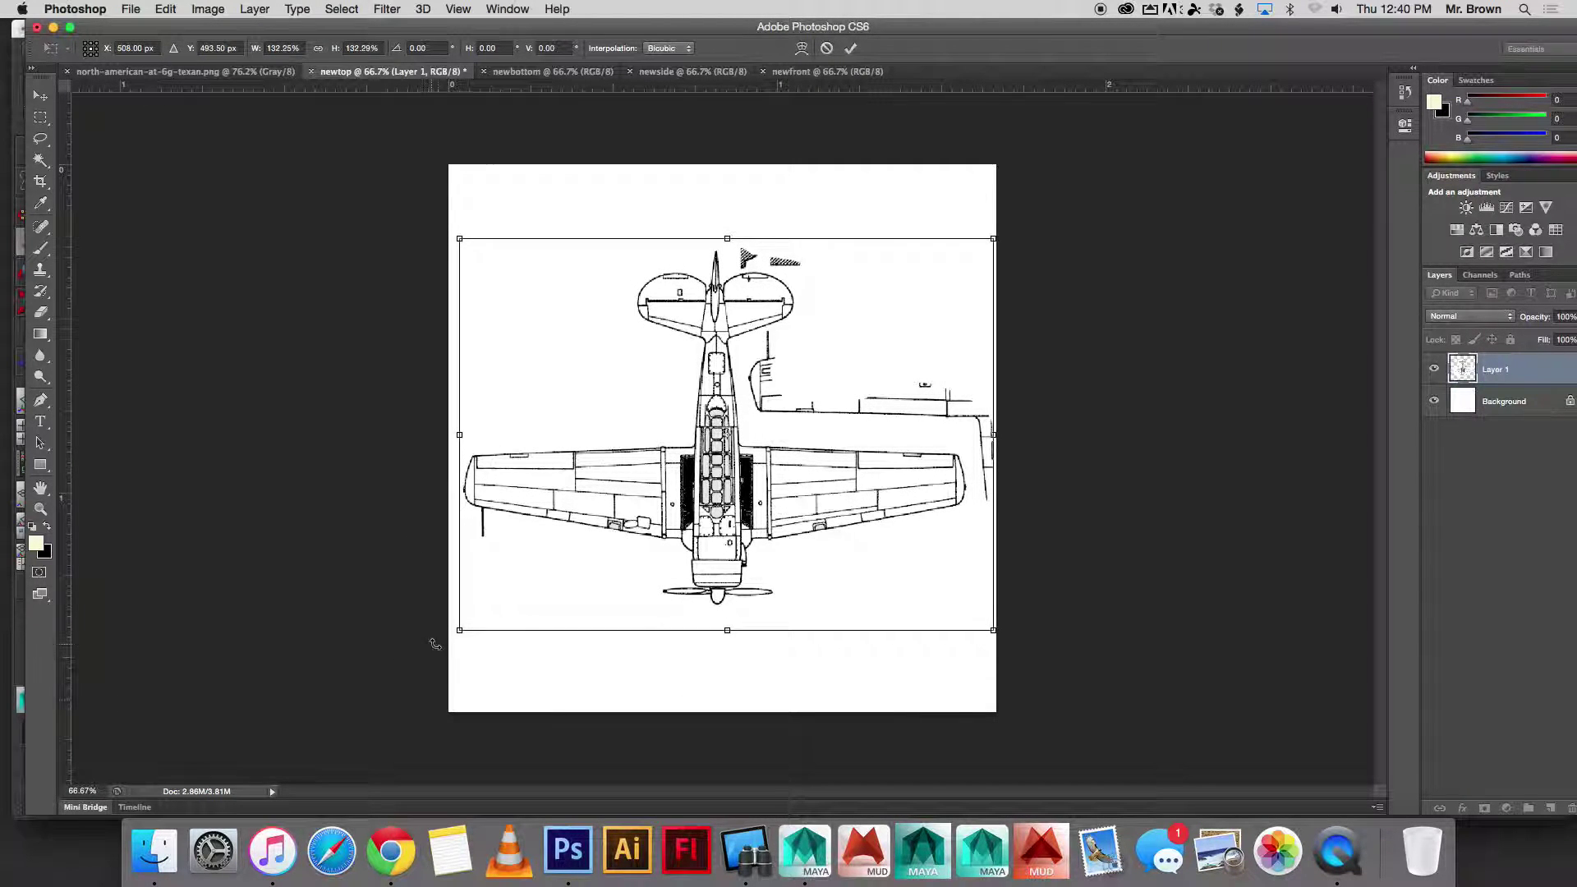
{"action": "left_click_drag", "start_coordinate": [460, 631], "coordinate": [450, 639]}
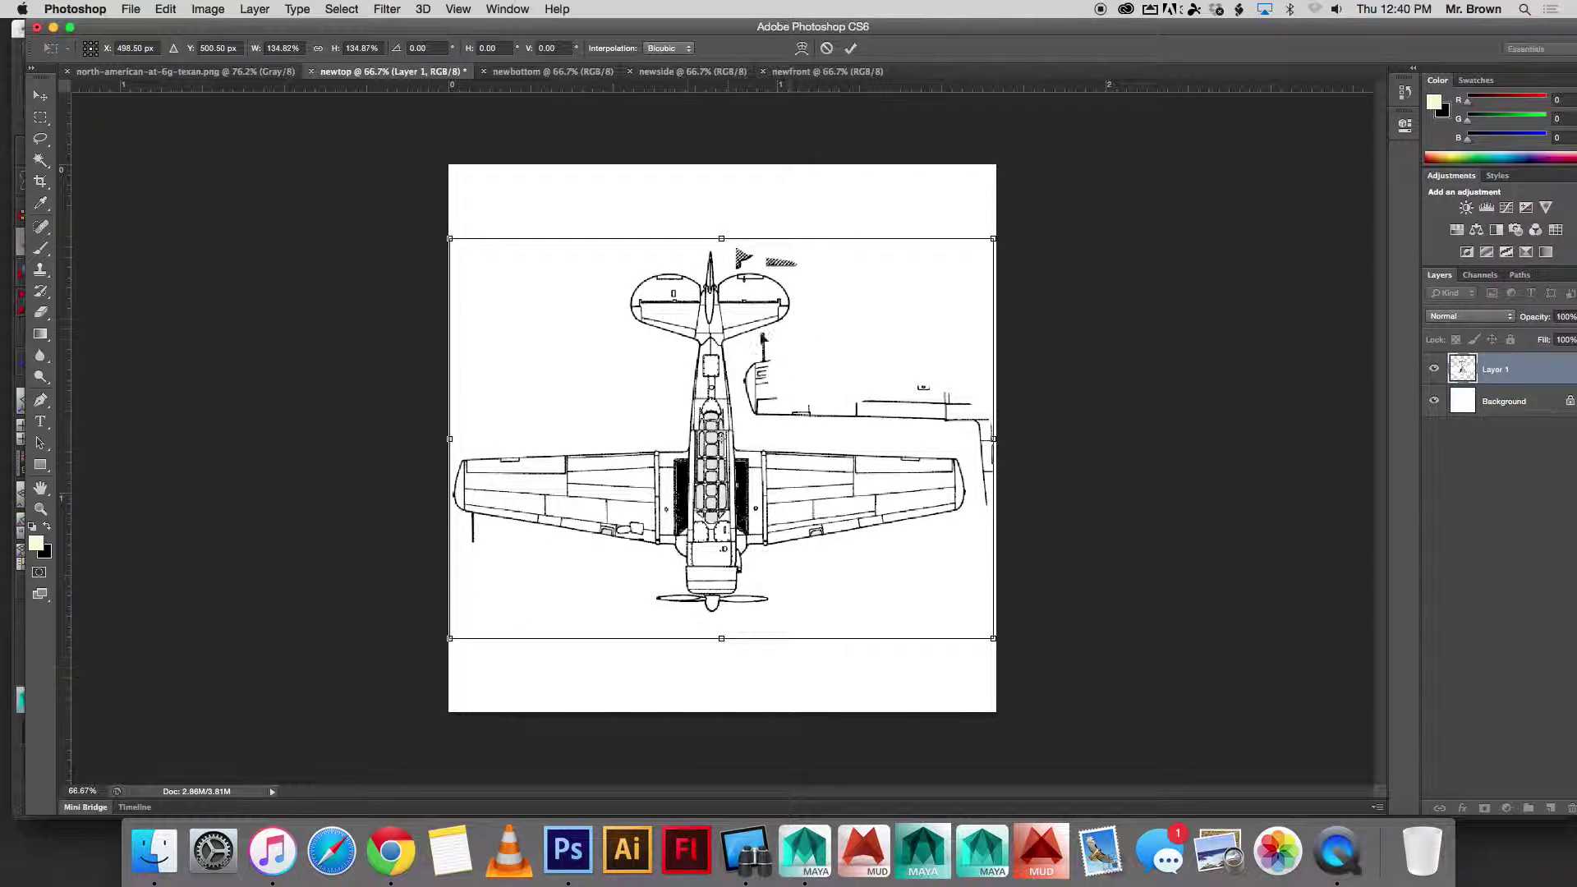
{"action": "left_click_drag", "start_coordinate": [996, 640], "coordinate": [1019, 657]}
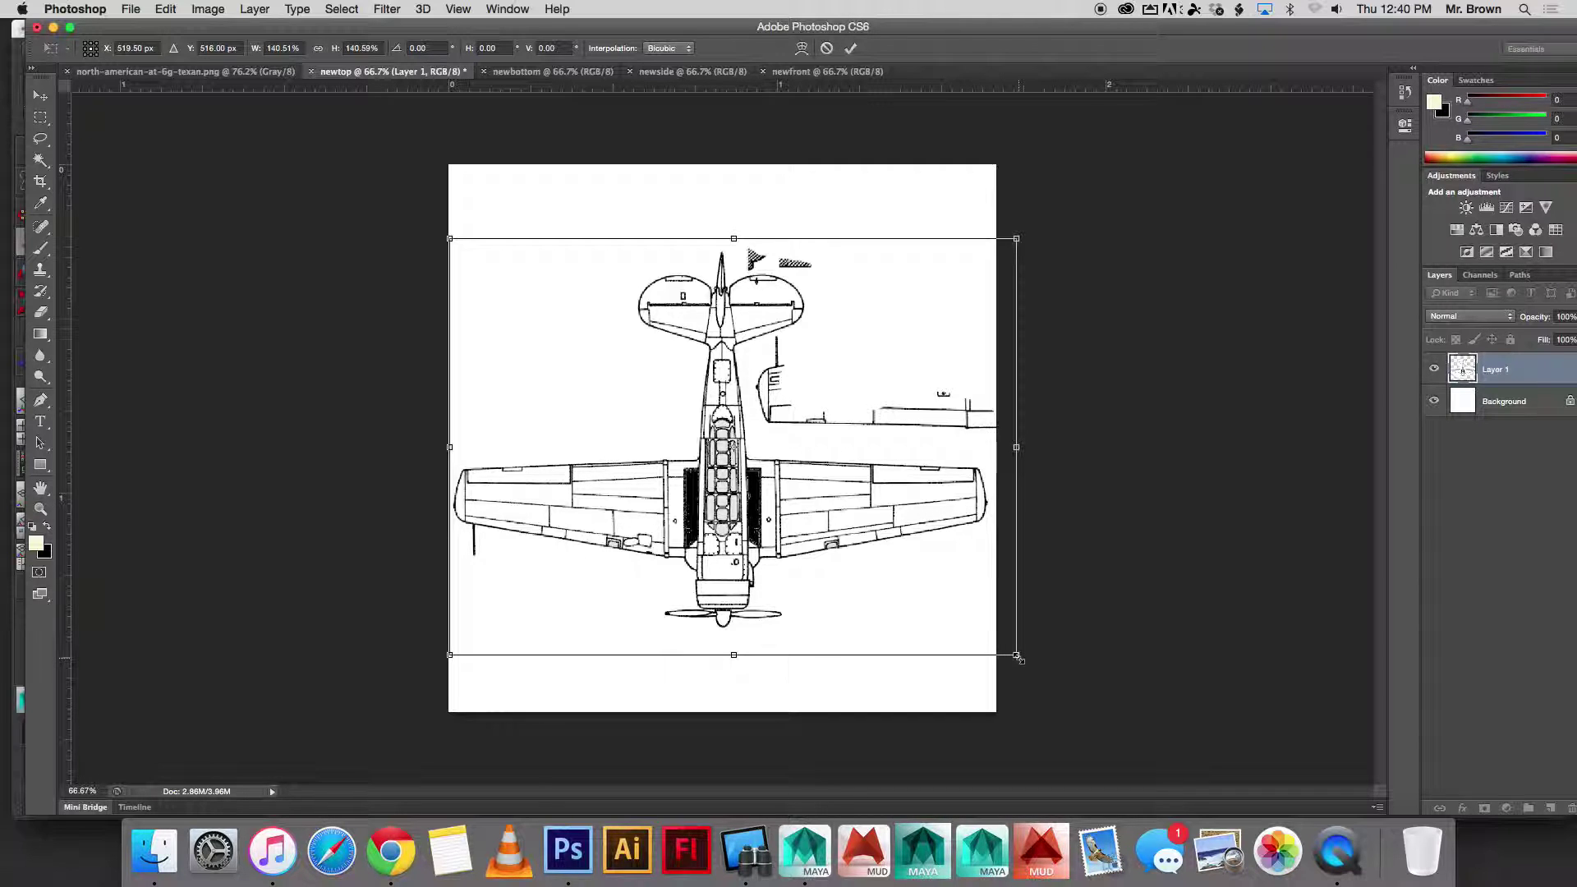
{"action": "left_click_drag", "start_coordinate": [1018, 658], "coordinate": [992, 703]}
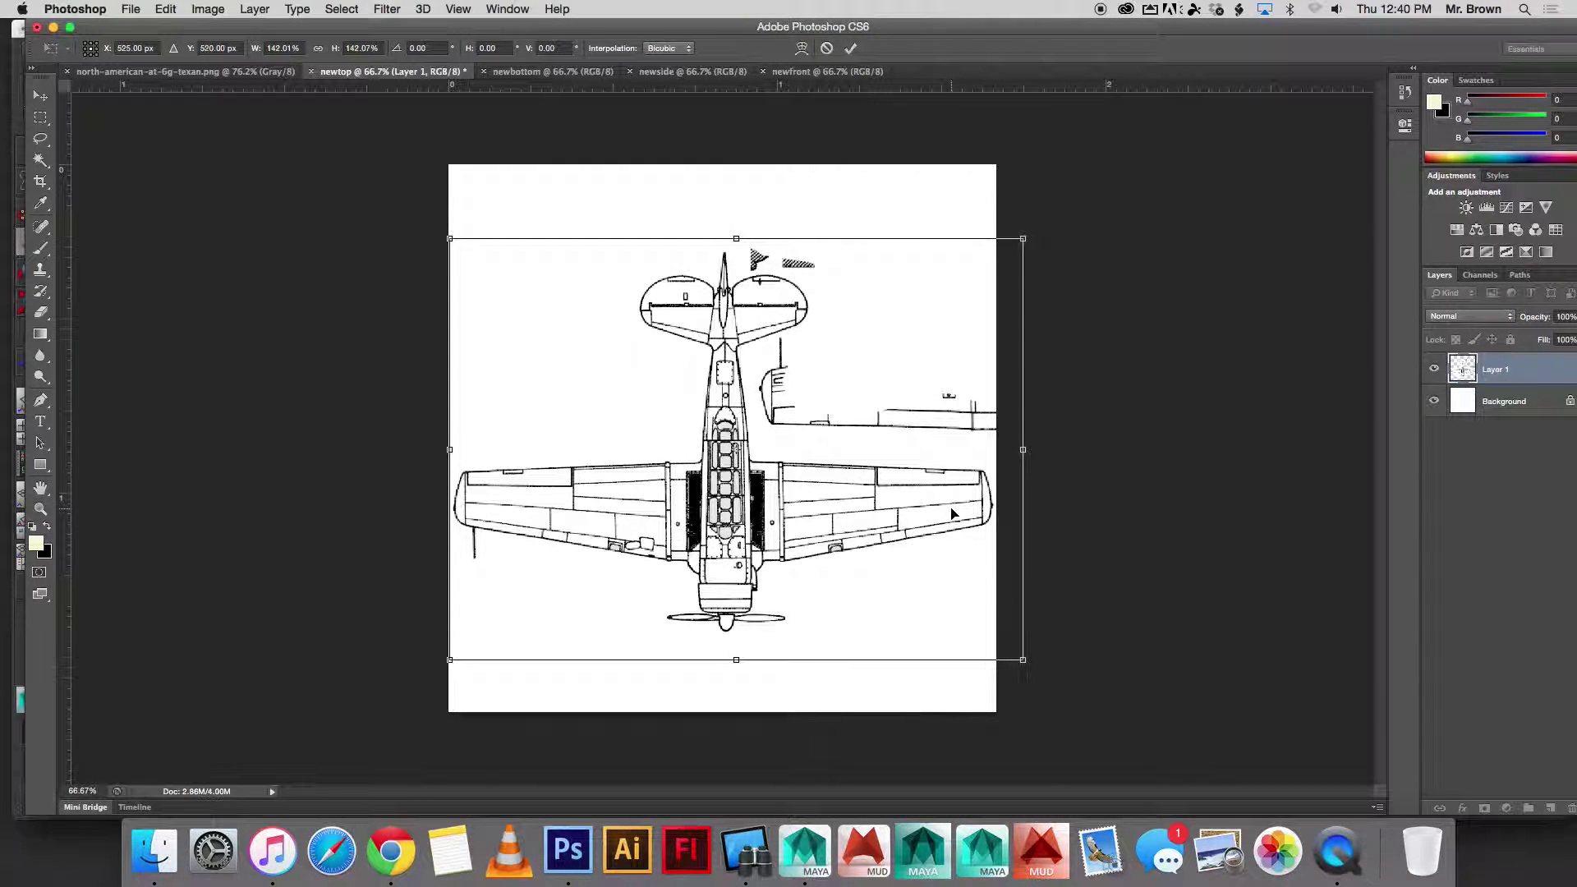
{"action": "key", "text": "Return"}
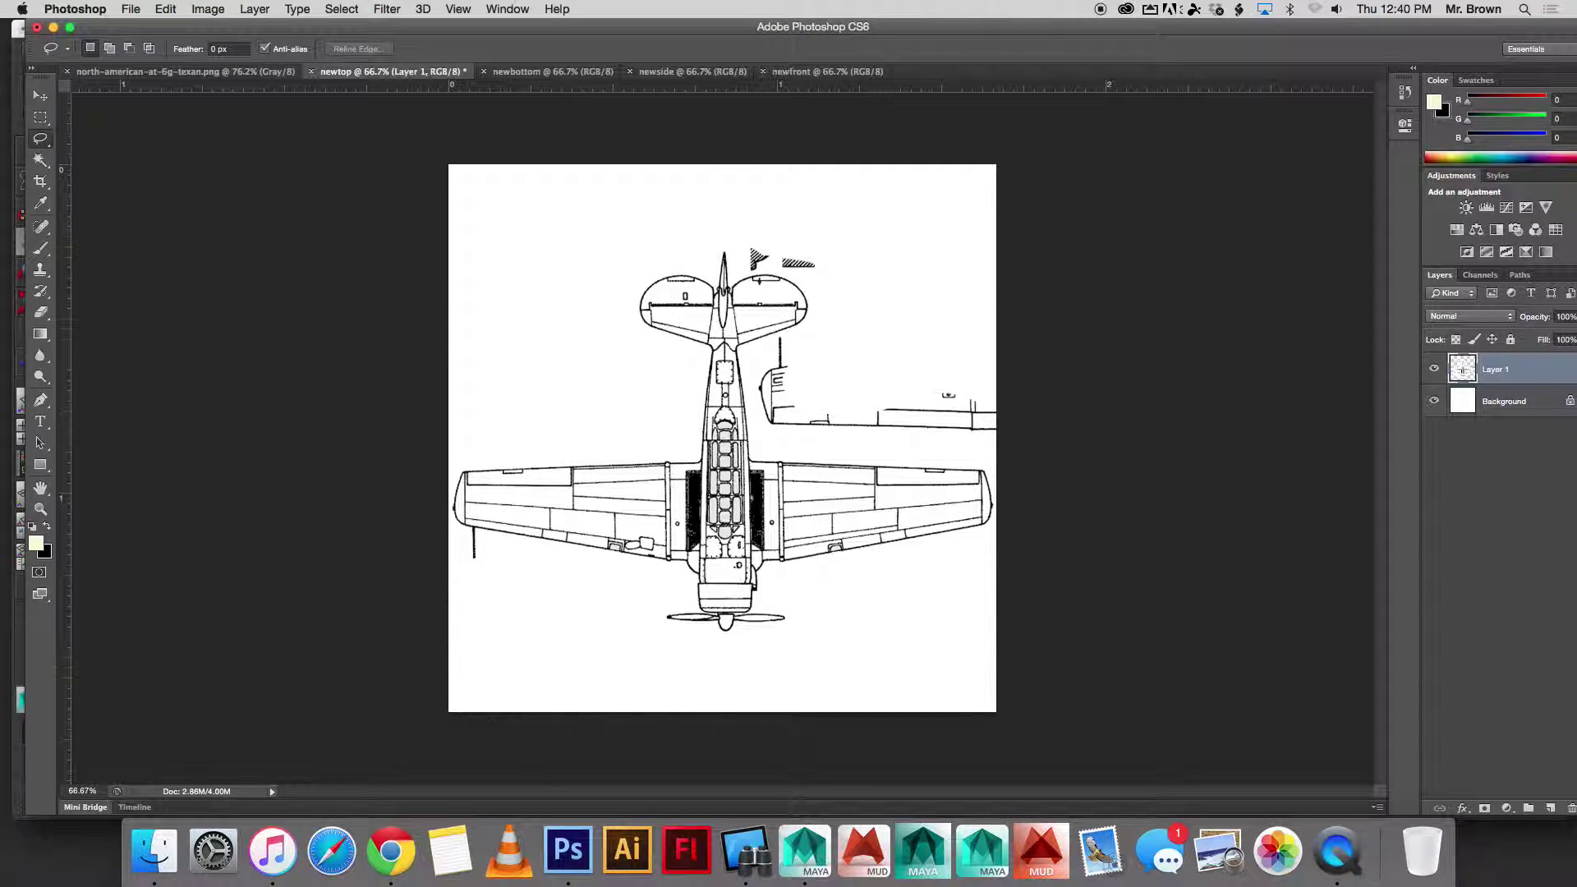
Step: Erase the stray cross-section and bottom-view wing fragments around the top view with the Eraser
{"action": "left_click", "coordinate": [40, 312]}
{"action": "left_click", "coordinate": [783, 204]}
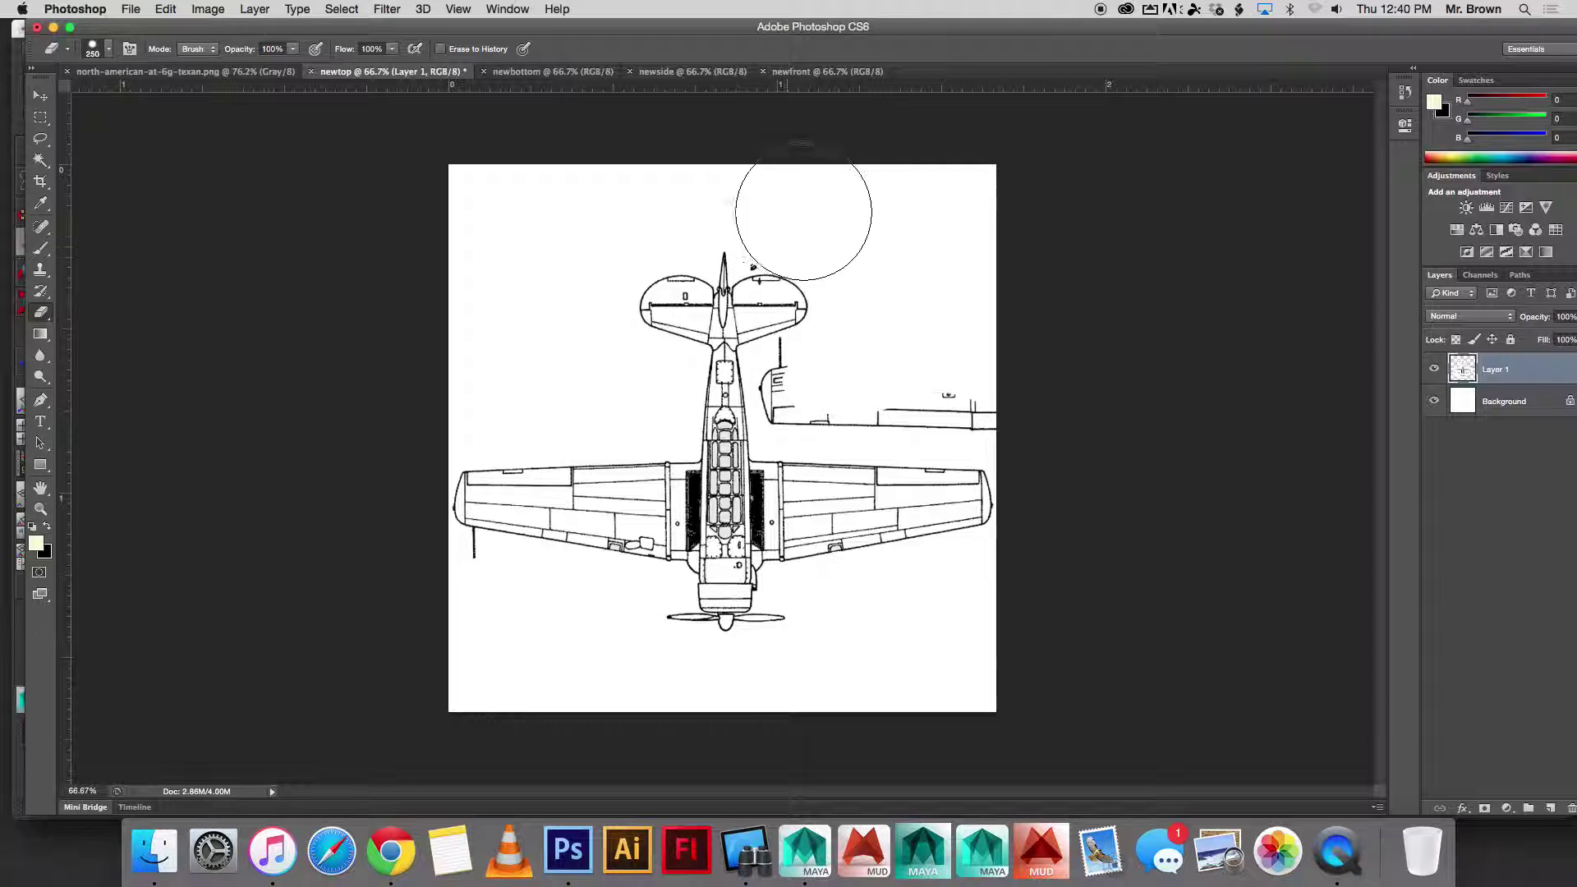
{"action": "left_click", "coordinate": [823, 386]}
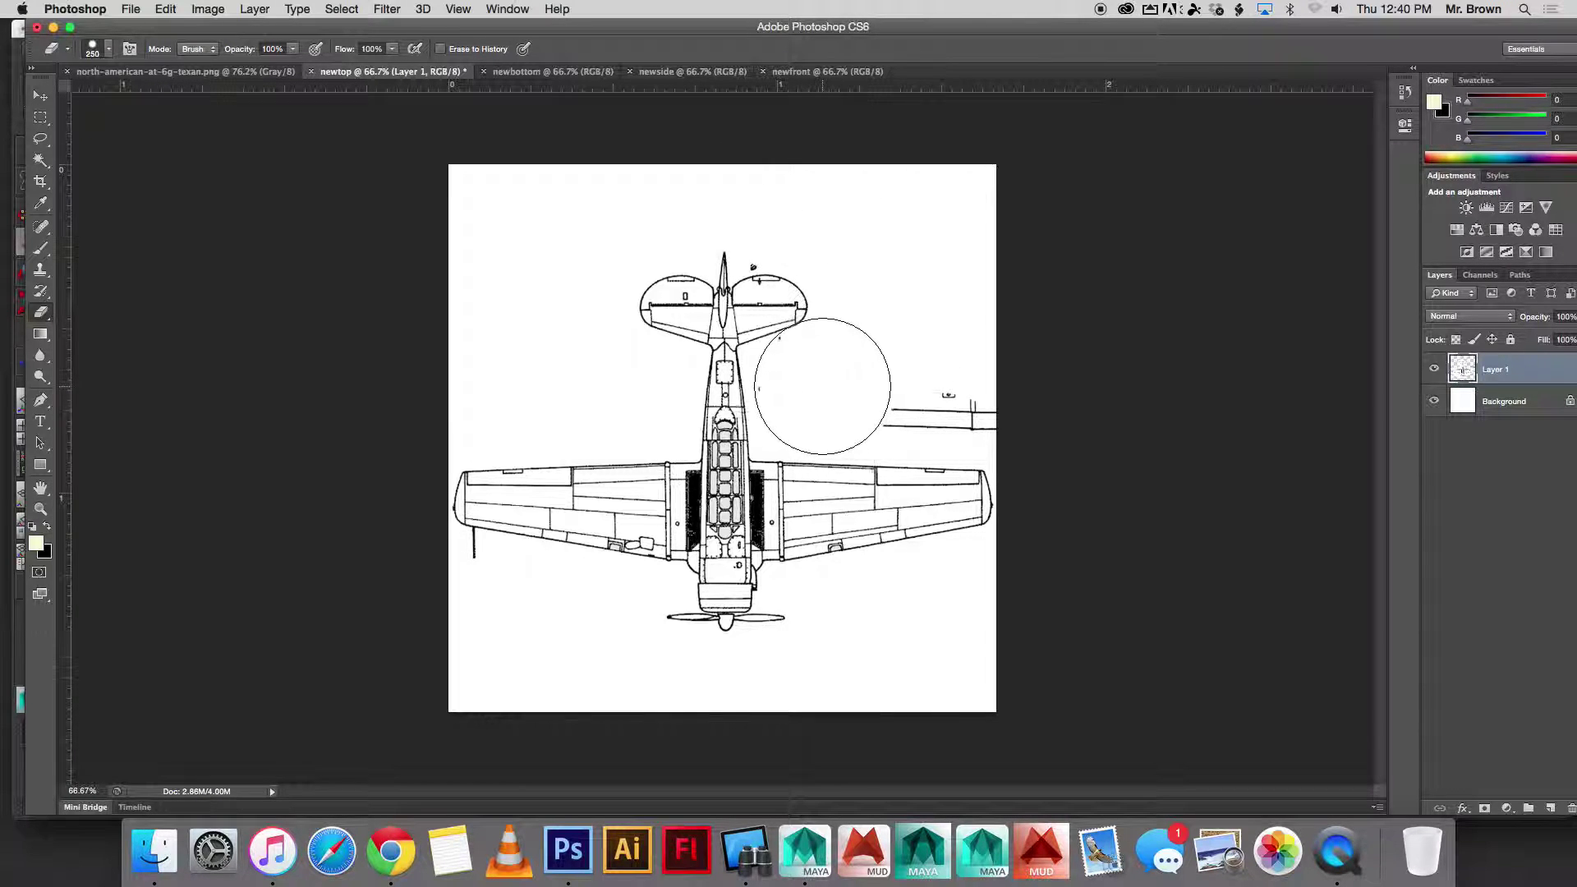
{"action": "left_click_drag", "start_coordinate": [788, 387], "coordinate": [976, 385]}
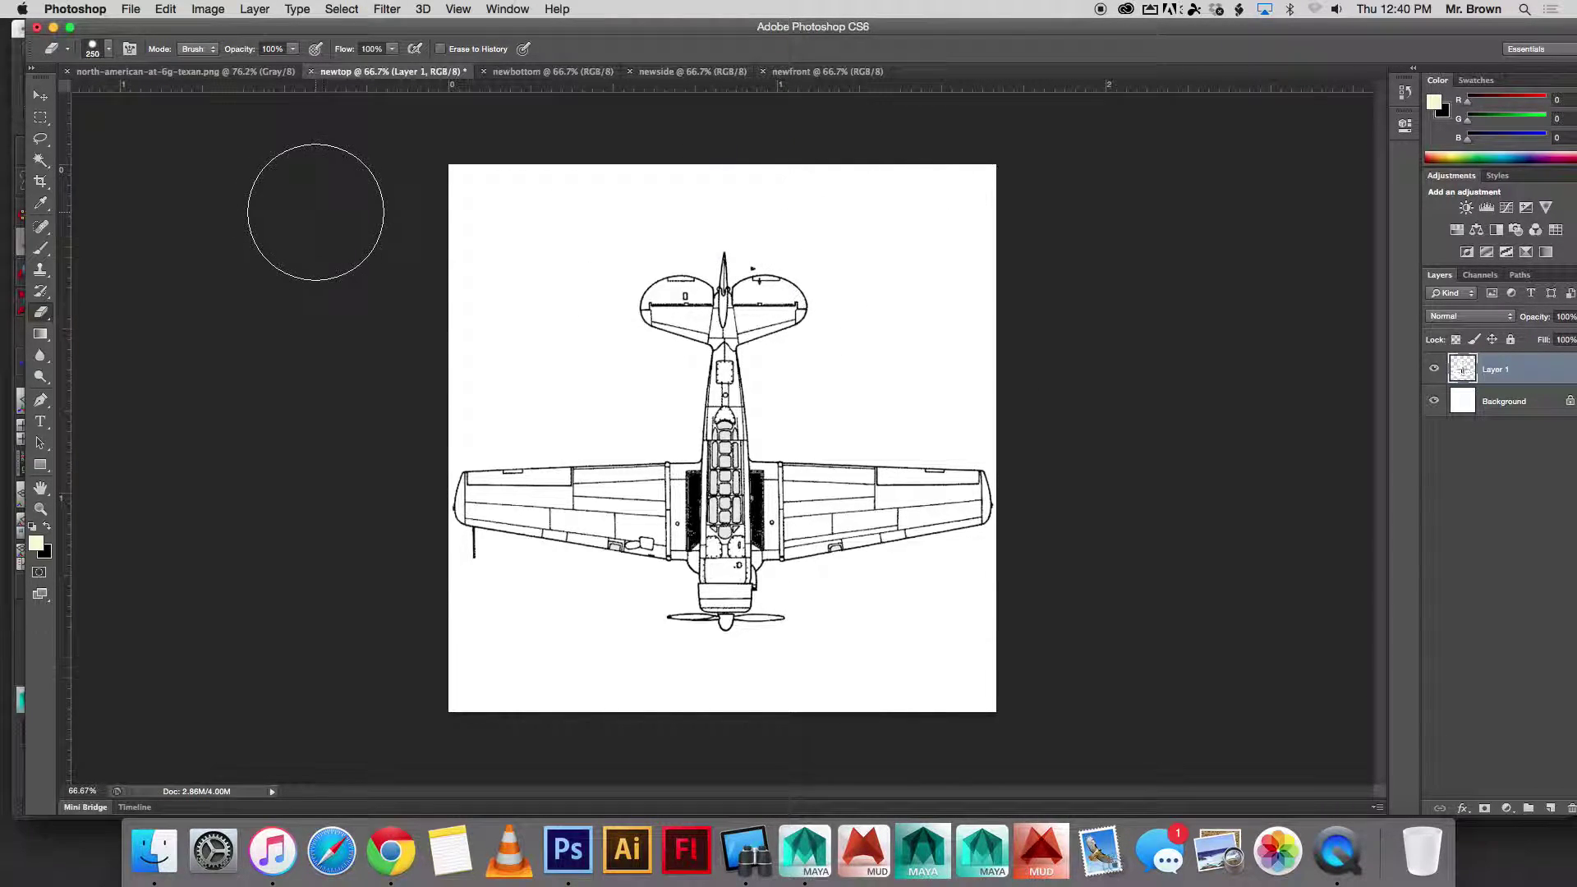
Step: Save the top view document as newtop.psd in the sourceimages folder, in Photoshop format with layers
{"action": "left_click", "coordinate": [133, 7]}
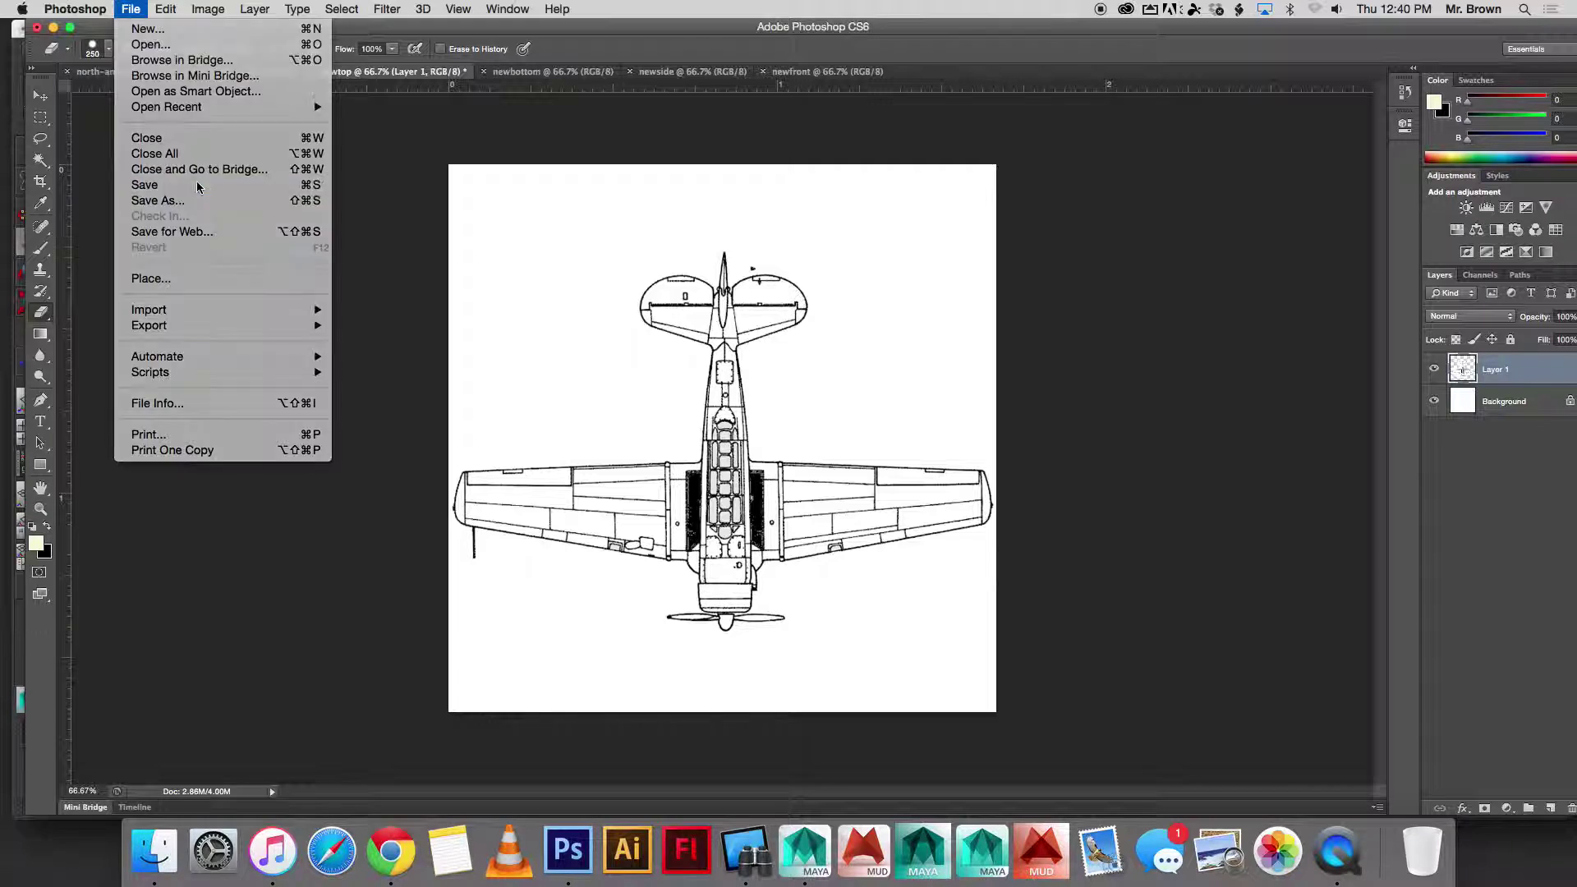
{"action": "left_click", "coordinate": [345, 186]}
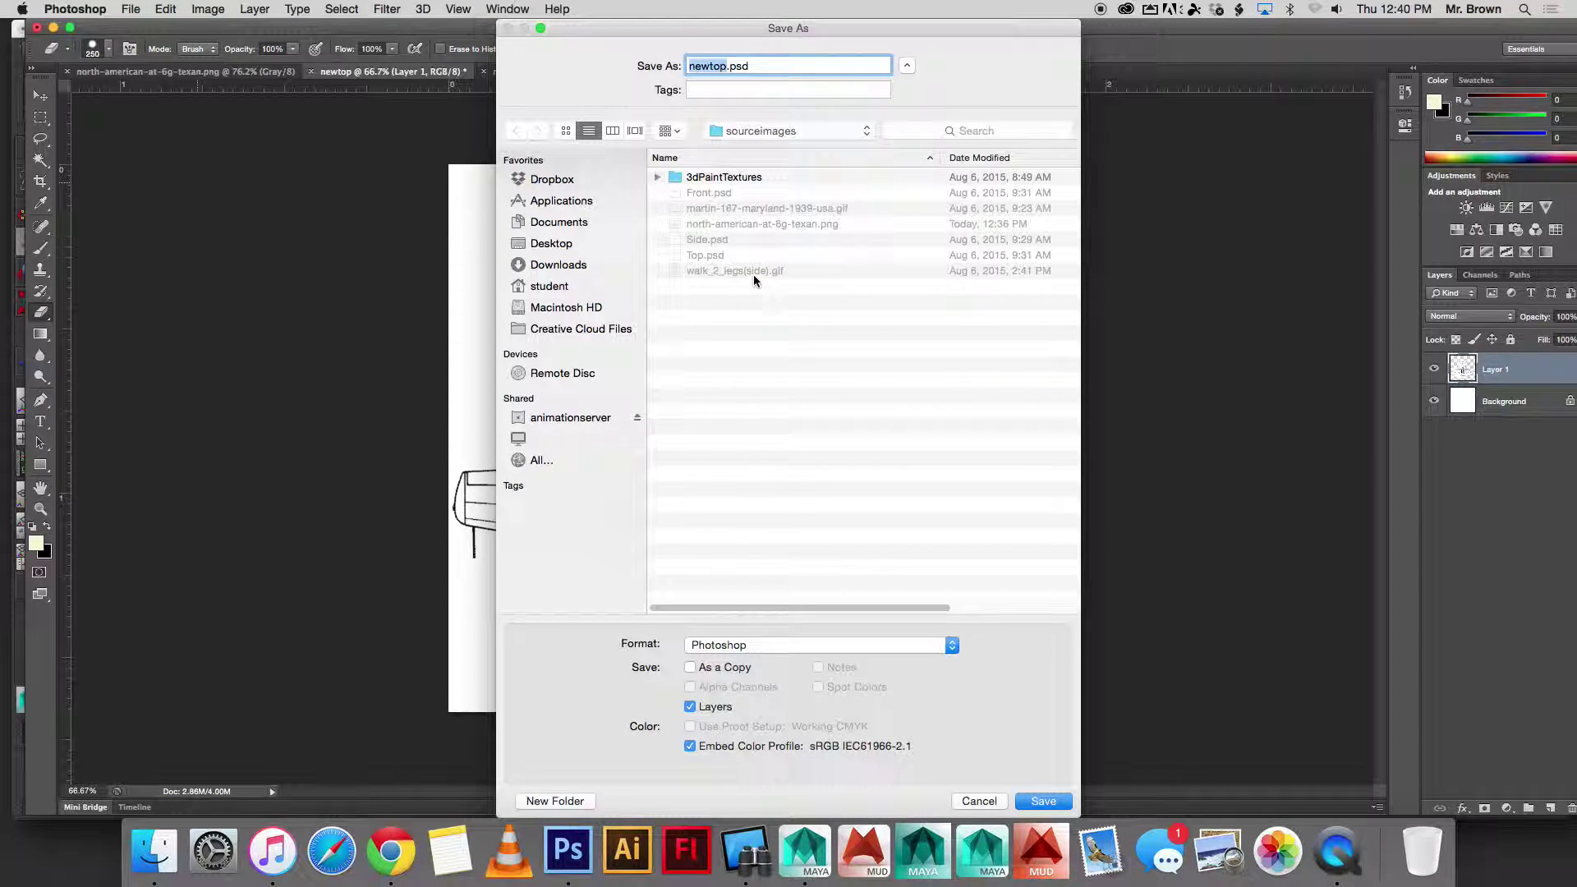
{"action": "left_click", "coordinate": [1043, 801]}
{"action": "left_click", "coordinate": [1224, 533]}
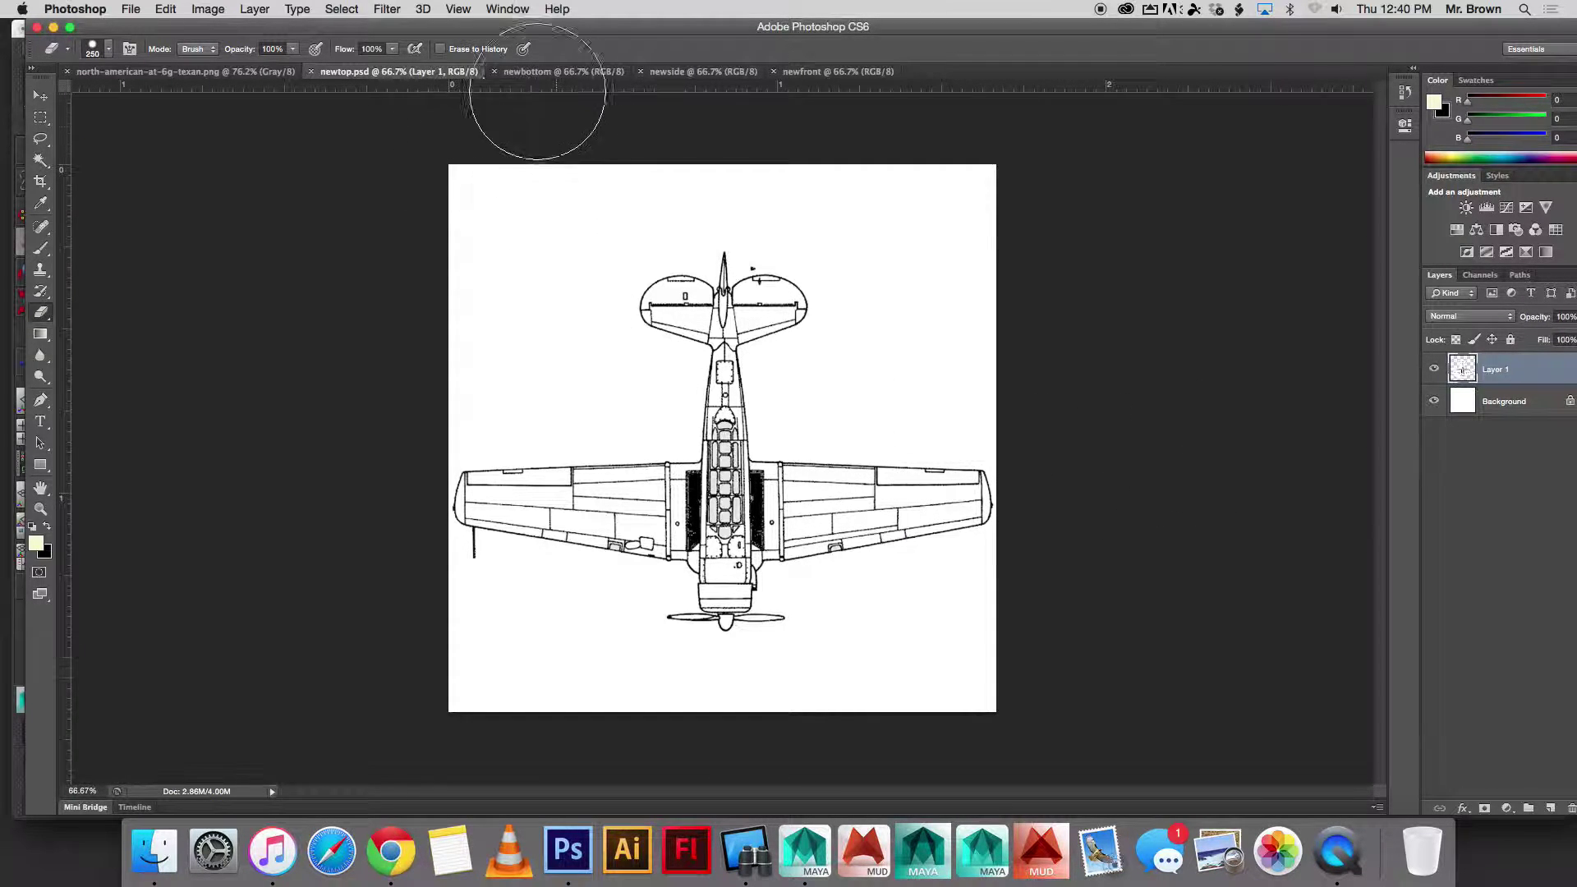
Step: Lasso the airplane's bottom view in the blueprint image and copy it into the newbottom document
{"action": "left_click", "coordinate": [185, 72]}
{"action": "left_click", "coordinate": [41, 139]}
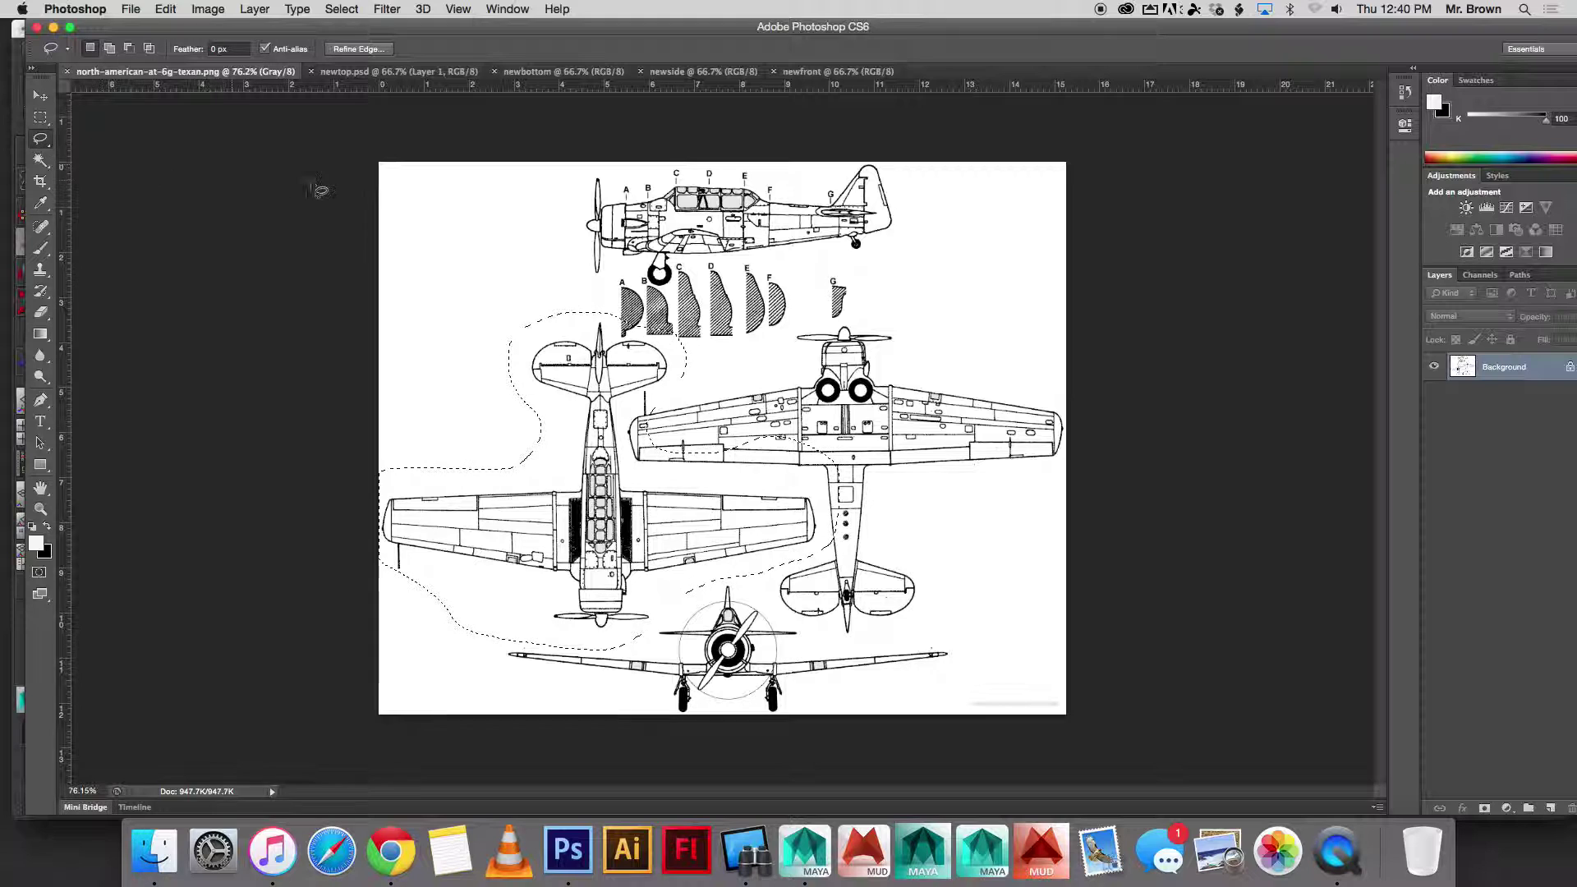
{"action": "mouse_move", "coordinate": [682, 380]}
{"action": "left_mouse_down"}
{"action": "mouse_move", "coordinate": [624, 436]}
{"action": "mouse_move", "coordinate": [801, 485]}
{"action": "mouse_move", "coordinate": [779, 621]}
{"action": "mouse_move", "coordinate": [934, 623]}
{"action": "mouse_move", "coordinate": [986, 496]}
{"action": "mouse_move", "coordinate": [1088, 410]}
{"action": "mouse_move", "coordinate": [928, 374]}
{"action": "mouse_move", "coordinate": [899, 320]}
{"action": "mouse_move", "coordinate": [803, 324]}
{"action": "mouse_move", "coordinate": [623, 424]}
{"action": "mouse_move", "coordinate": [658, 483]}
{"action": "mouse_move", "coordinate": [800, 488]}
{"action": "left_mouse_up"}
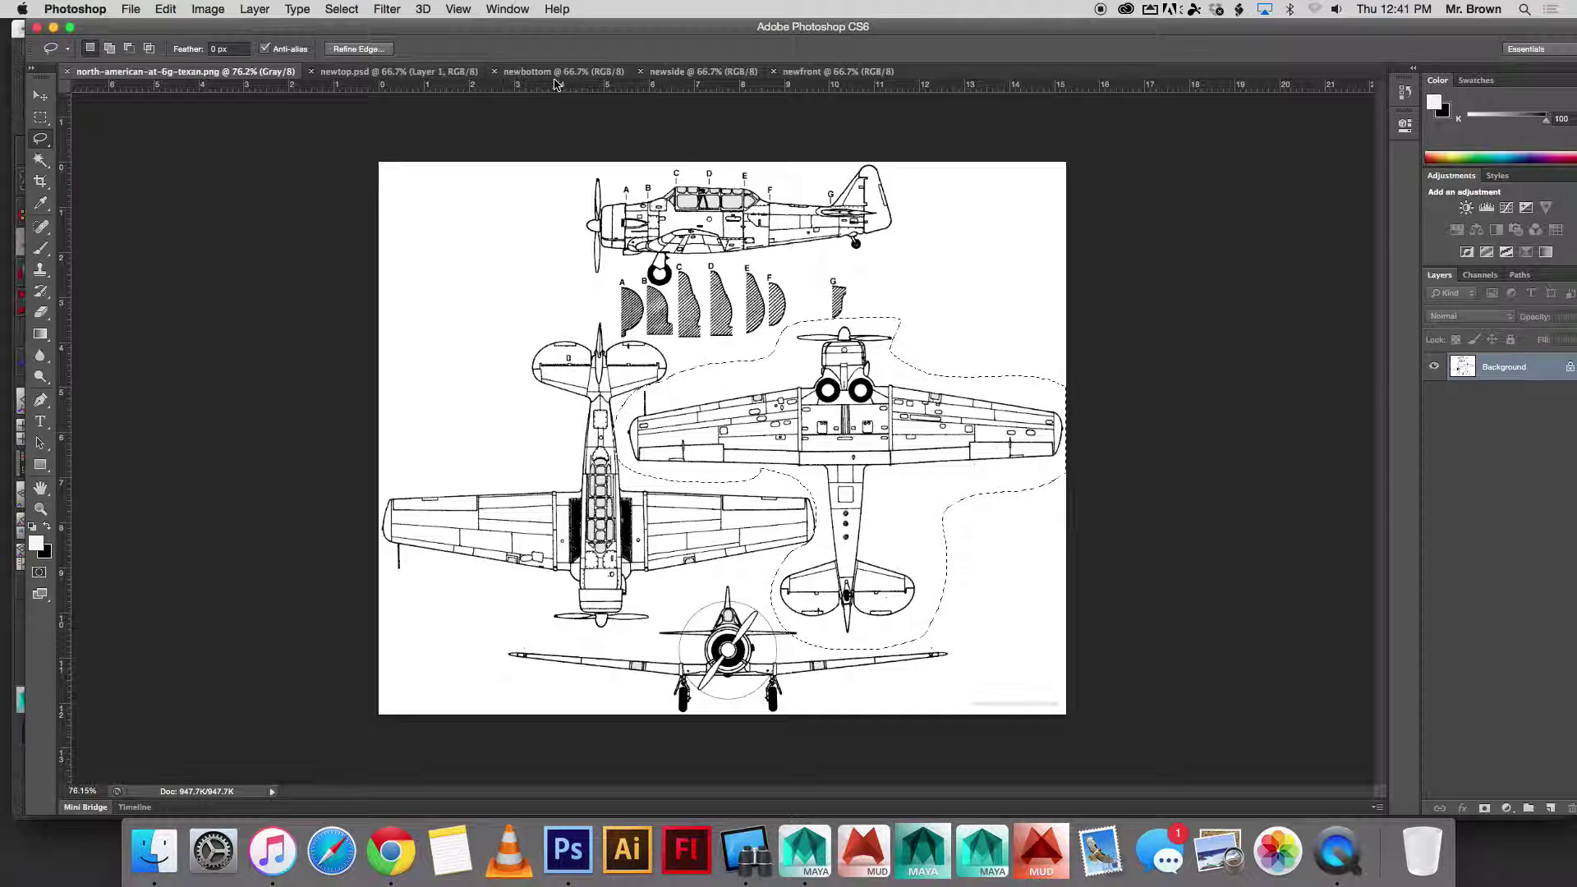
{"action": "left_click", "coordinate": [560, 73]}
{"action": "key", "text": "super+v"}
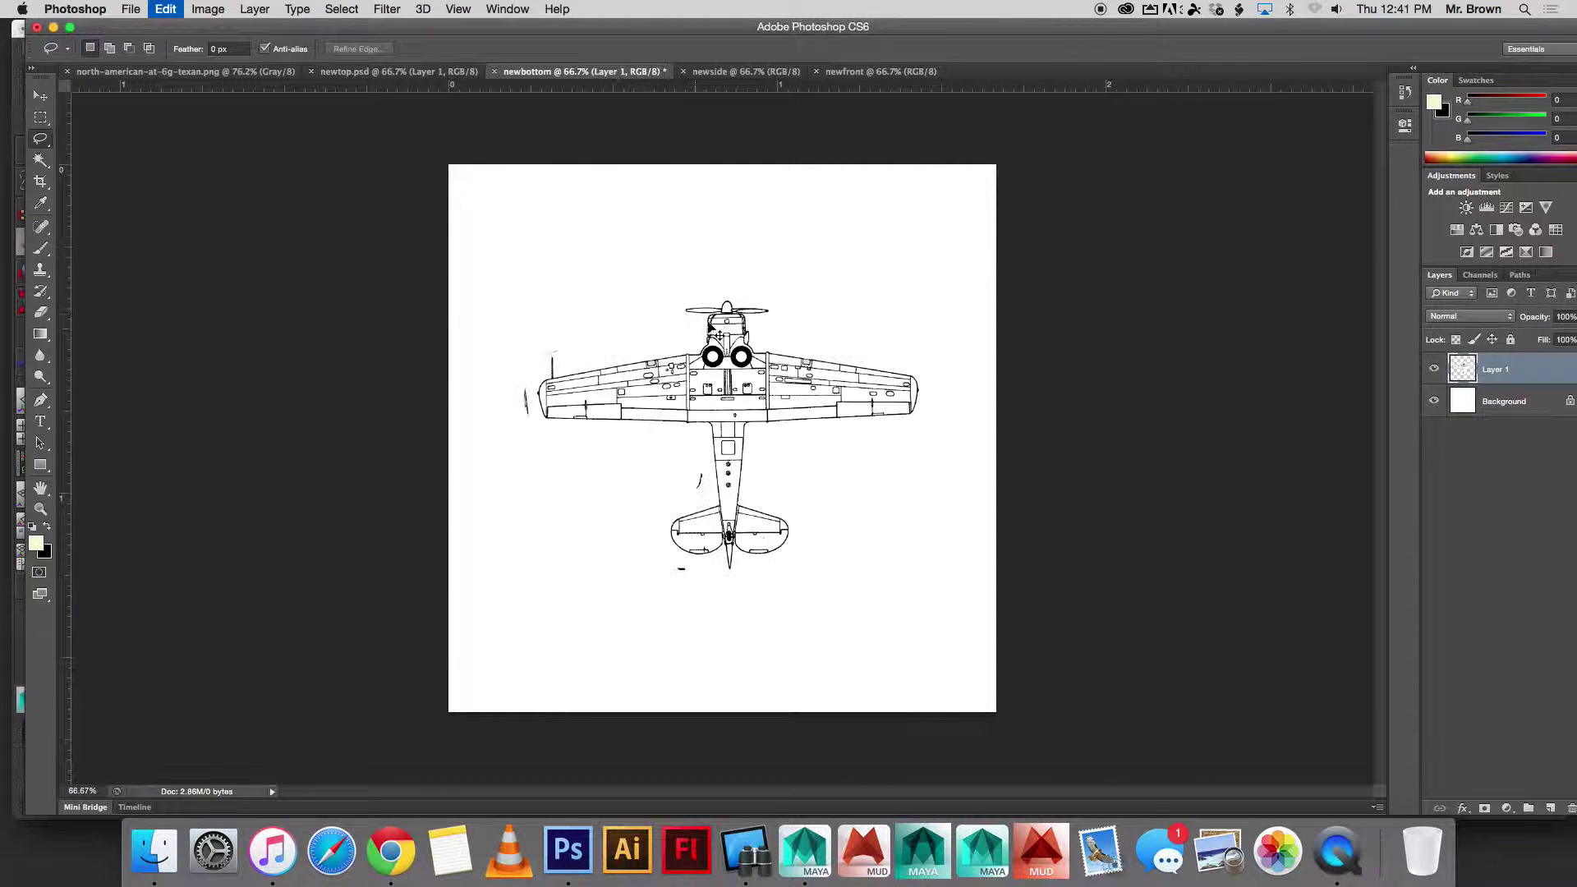
Step: Scale the pasted bottom view up proportionally and center it so the wings span nearly the full canvas width
{"action": "key", "text": "super+t"}
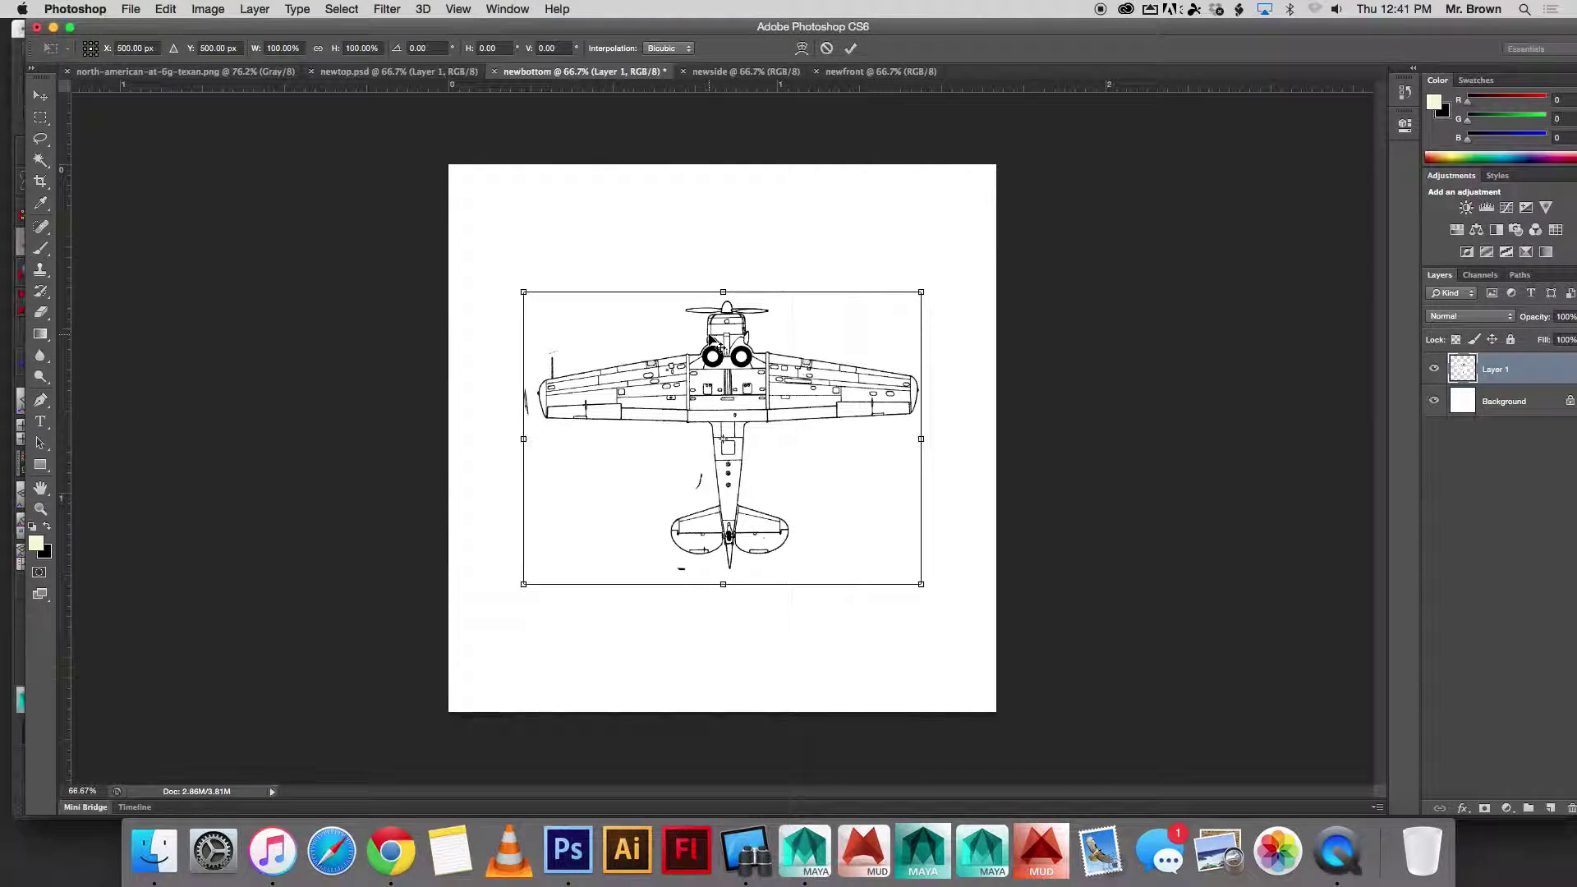
{"action": "left_click_drag", "start_coordinate": [524, 290], "coordinate": [440, 230]}
{"action": "left_click_drag", "start_coordinate": [921, 584], "coordinate": [995, 638], "text": "shift"}
{"action": "left_click_drag", "start_coordinate": [824, 369], "coordinate": [818, 376]}
{"action": "left_click_drag", "start_coordinate": [987, 645], "coordinate": [996, 650]}
{"action": "key", "text": "Return"}
{"action": "key", "text": "l"}
Step: Save the bottom view document as newbottom.psd in the sourceimages folder, in Photoshop format with layers and maximized compatibility
{"action": "key", "text": "super+s"}
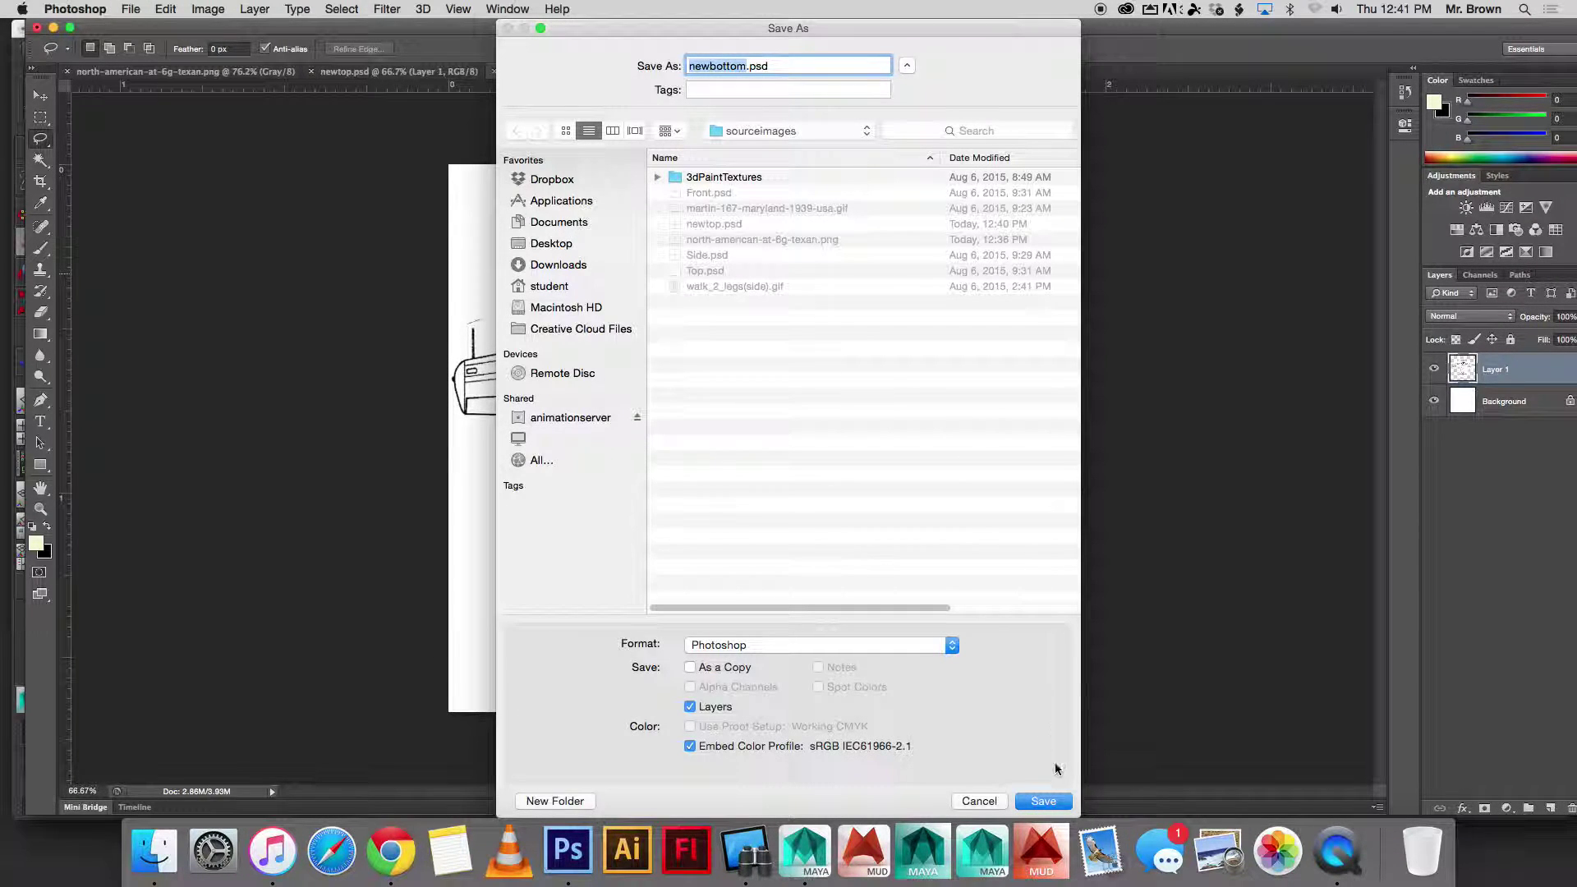
{"action": "left_click", "coordinate": [1044, 802]}
{"action": "left_click", "coordinate": [1237, 529]}
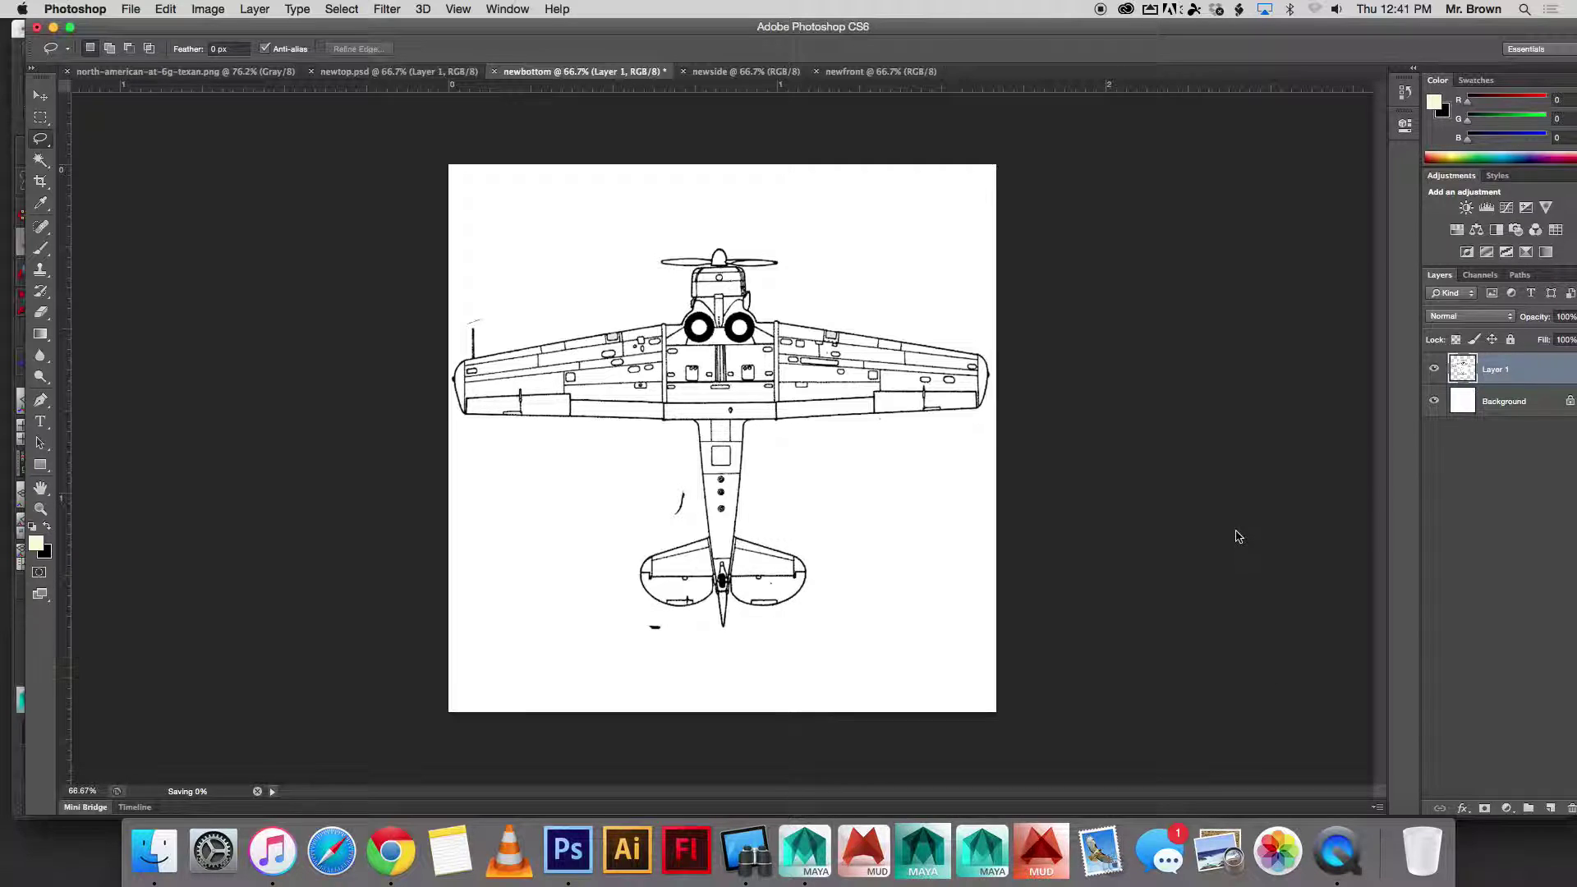
Step: Lasso the airplane's side view in the blueprint image and copy it into the newside document
{"action": "left_click", "coordinate": [190, 74]}
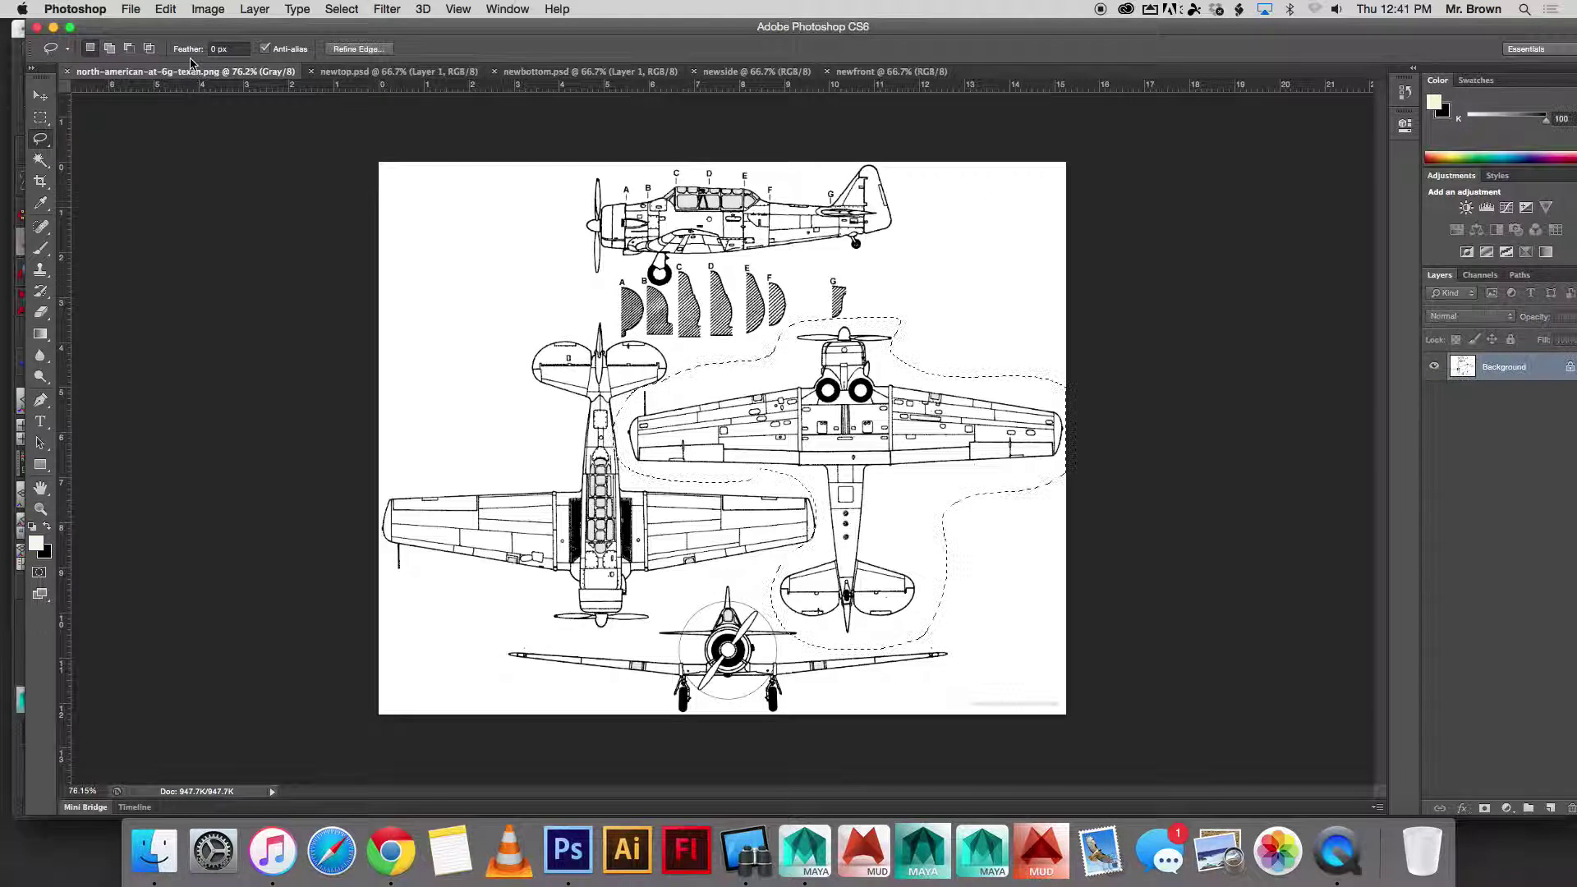
{"action": "mouse_move", "coordinate": [578, 170]}
{"action": "left_mouse_down"}
{"action": "mouse_move", "coordinate": [565, 218]}
{"action": "mouse_move", "coordinate": [596, 289]}
{"action": "mouse_move", "coordinate": [901, 268]}
{"action": "mouse_move", "coordinate": [908, 186]}
{"action": "mouse_move", "coordinate": [575, 173]}
{"action": "left_mouse_up"}
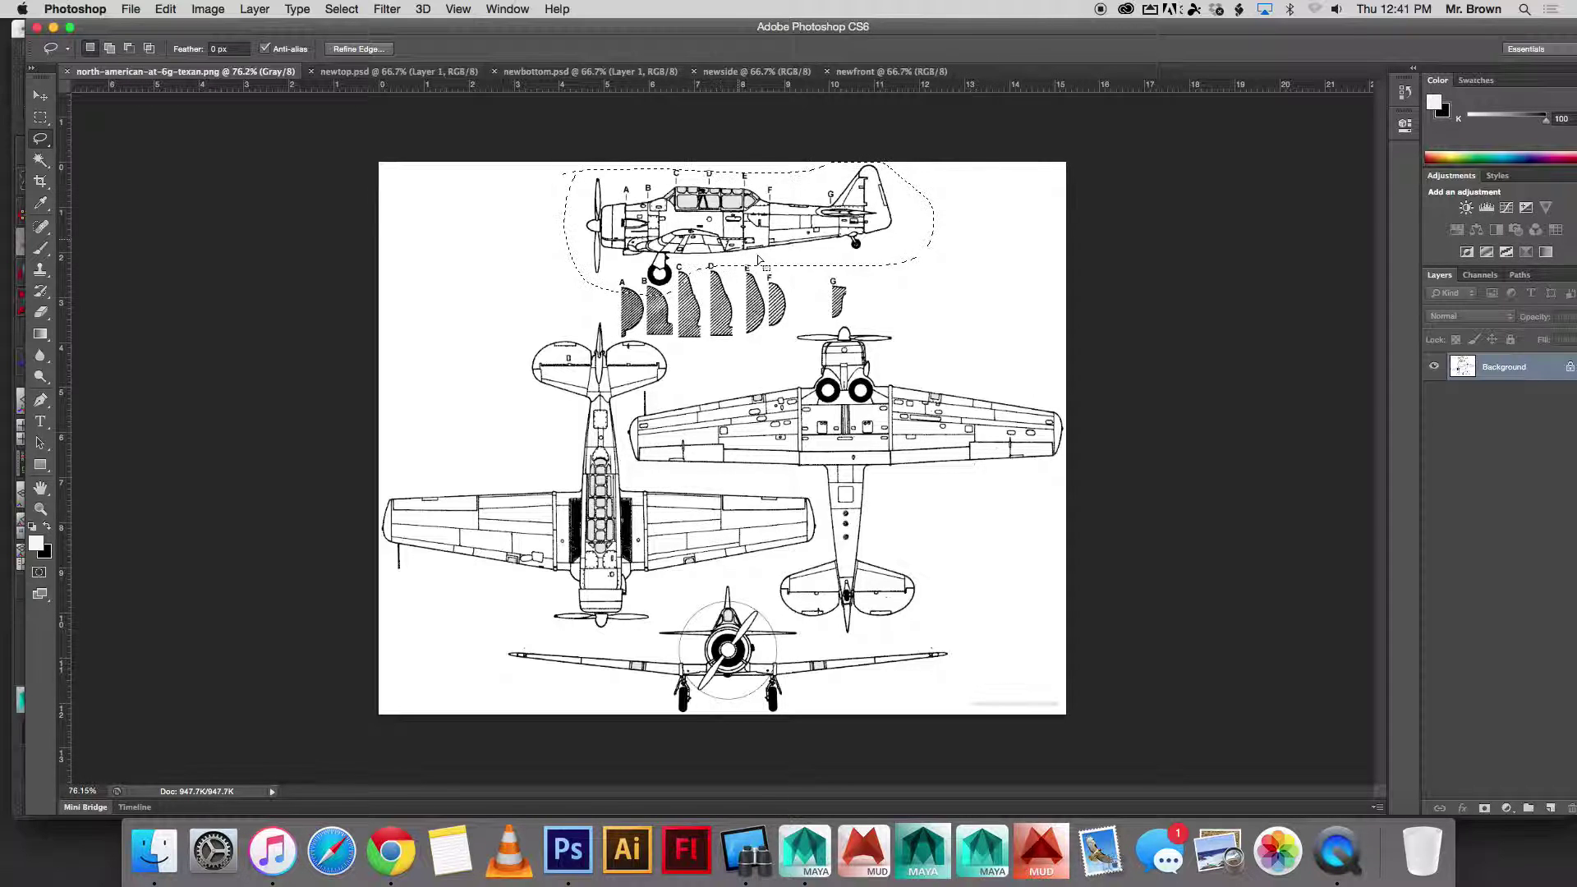
{"action": "left_click", "coordinate": [756, 71]}
{"action": "key", "text": "super+v"}
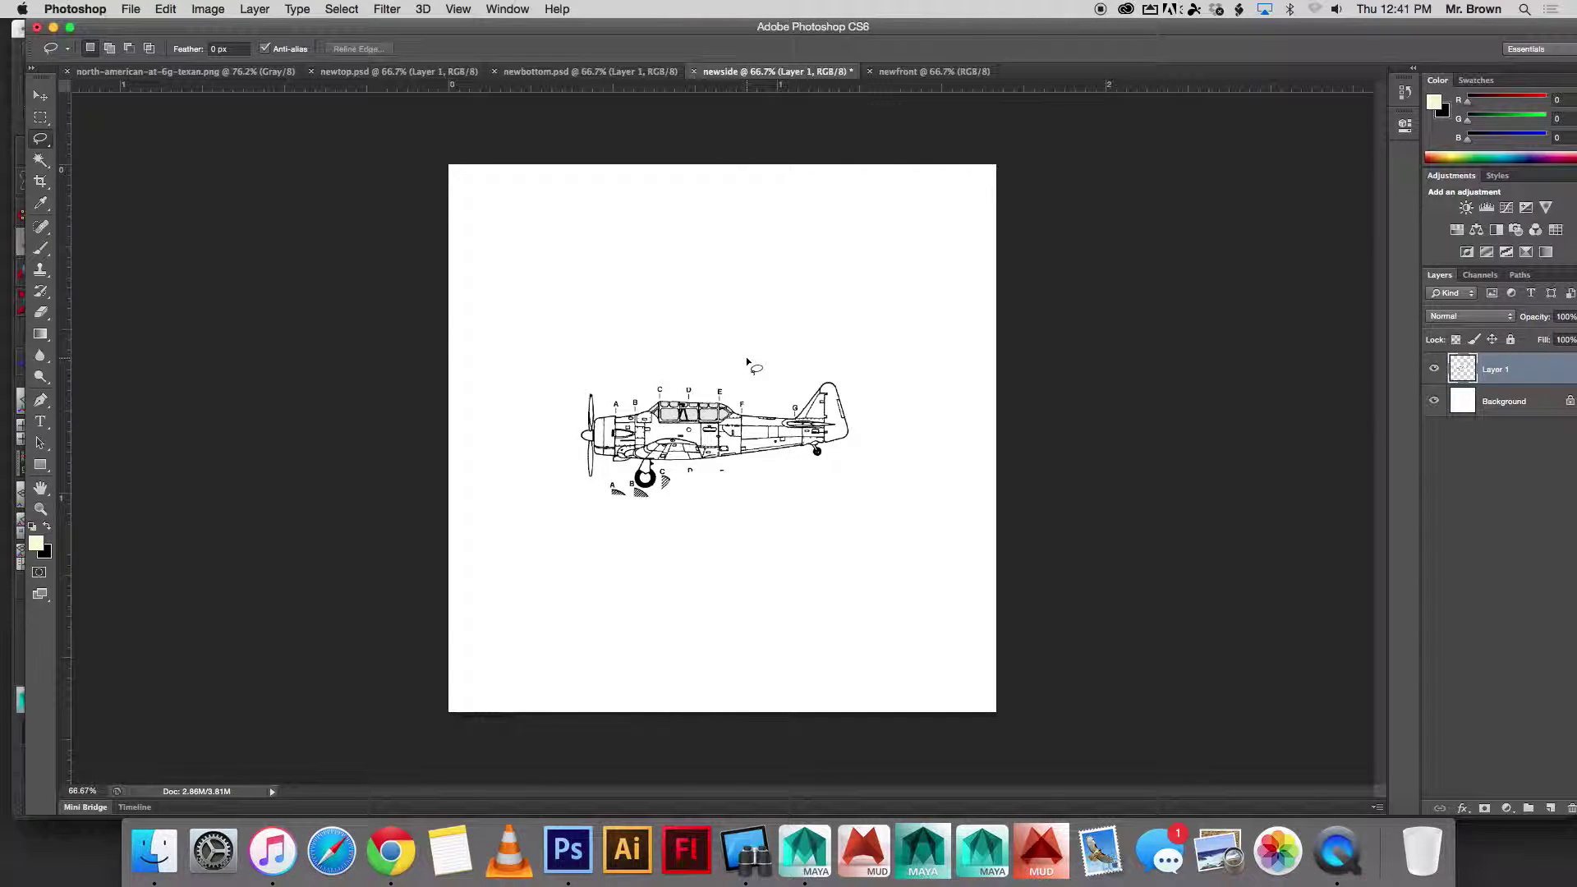
Step: Scale the pasted side view up proportionally so the fuselage spans nearly the full canvas width
{"action": "key", "text": "super+t"}
{"action": "left_click_drag", "start_coordinate": [561, 381], "coordinate": [419, 331], "text": "shift"}
{"action": "left_click_drag", "start_coordinate": [884, 495], "coordinate": [1043, 590], "text": "shift"}
{"action": "key", "text": "Return"}
{"action": "key", "text": "l"}
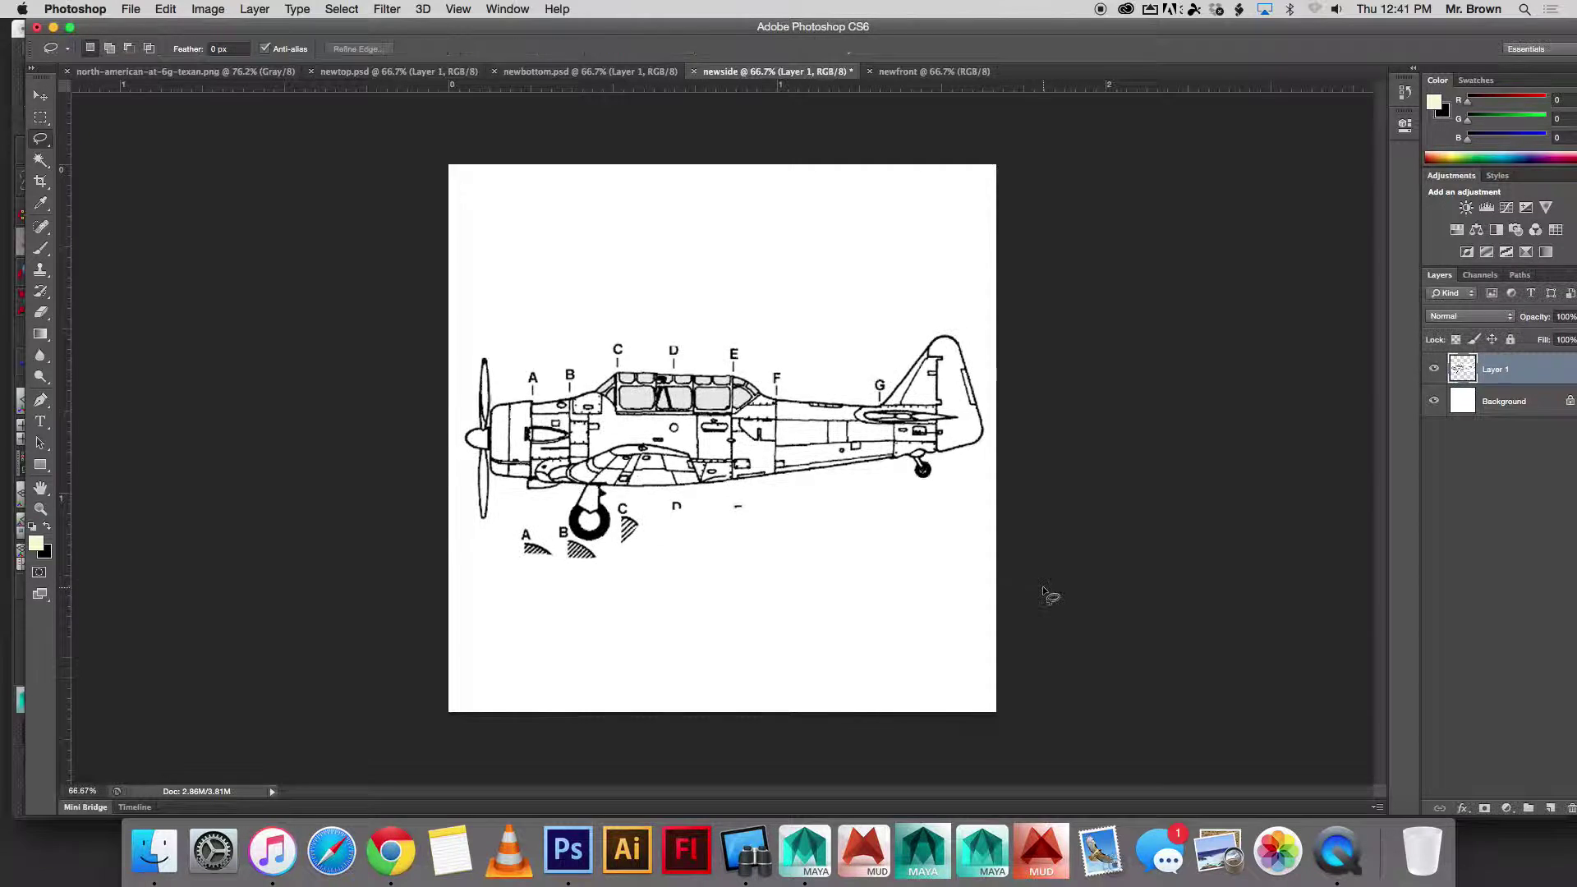
Step: Save the side view document as newside.psd in the sourceimages folder, in Photoshop format with layers and maximized compatibility
{"action": "key", "text": "super+s"}
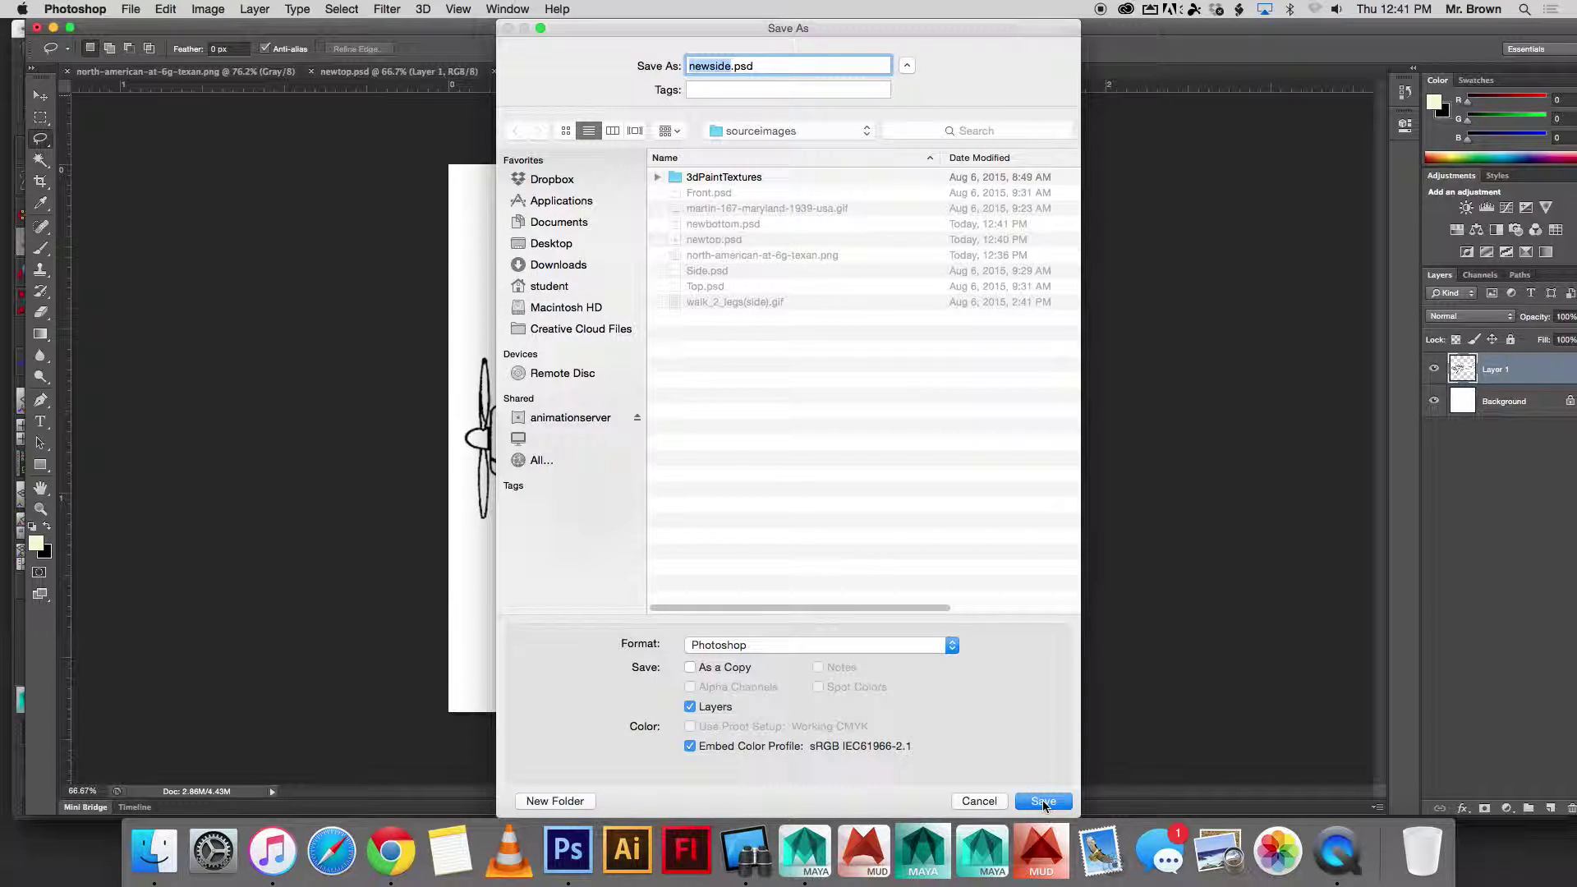
{"action": "left_click", "coordinate": [1043, 801]}
{"action": "left_click", "coordinate": [1230, 534]}
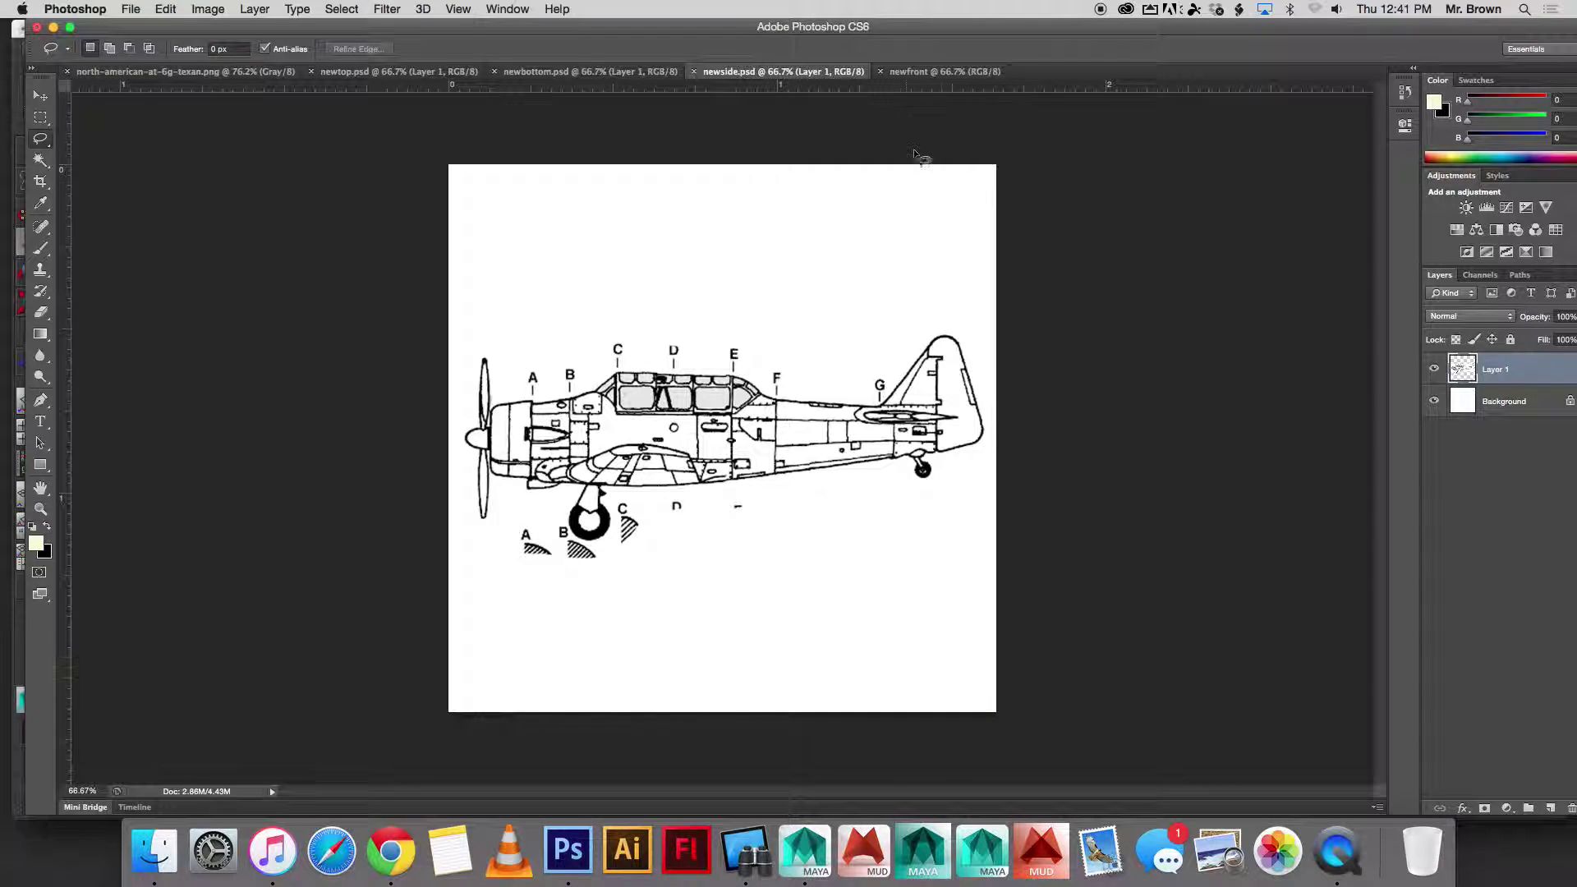
Step: Lasso the airplane's front view in the blueprint image and copy it into the newfront document
{"action": "left_click", "coordinate": [940, 72]}
{"action": "left_click", "coordinate": [180, 71]}
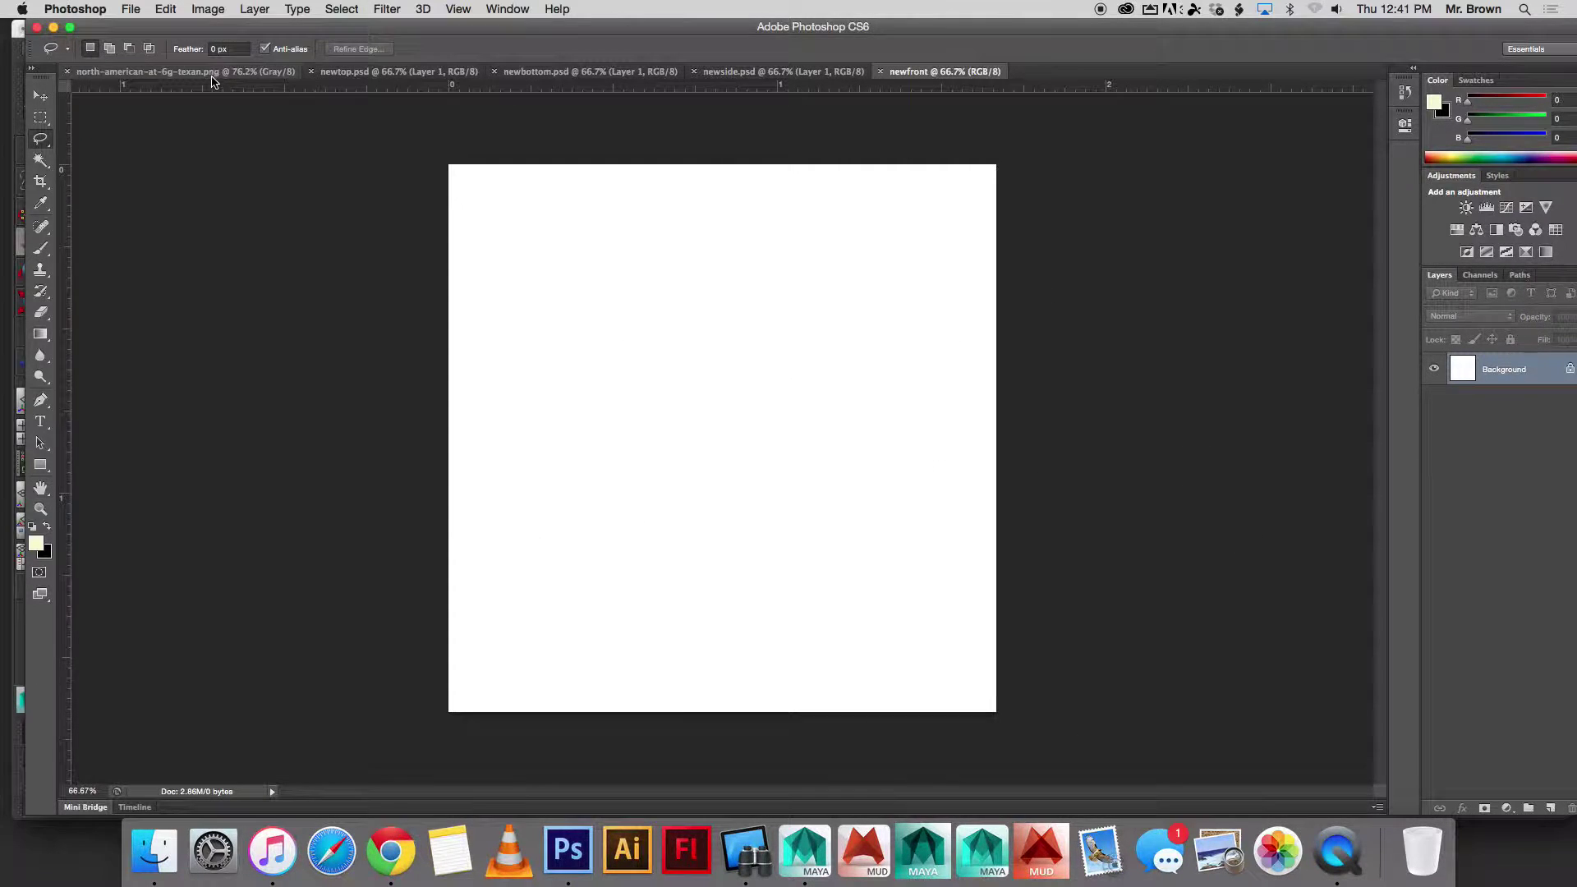
{"action": "mouse_move", "coordinate": [675, 581]}
{"action": "left_mouse_down"}
{"action": "mouse_move", "coordinate": [567, 623]}
{"action": "mouse_move", "coordinate": [487, 680]}
{"action": "mouse_move", "coordinate": [749, 744]}
{"action": "mouse_move", "coordinate": [982, 705]}
{"action": "mouse_move", "coordinate": [952, 625]}
{"action": "mouse_move", "coordinate": [846, 629]}
{"action": "mouse_move", "coordinate": [765, 590]}
{"action": "mouse_move", "coordinate": [666, 579]}
{"action": "left_mouse_up"}
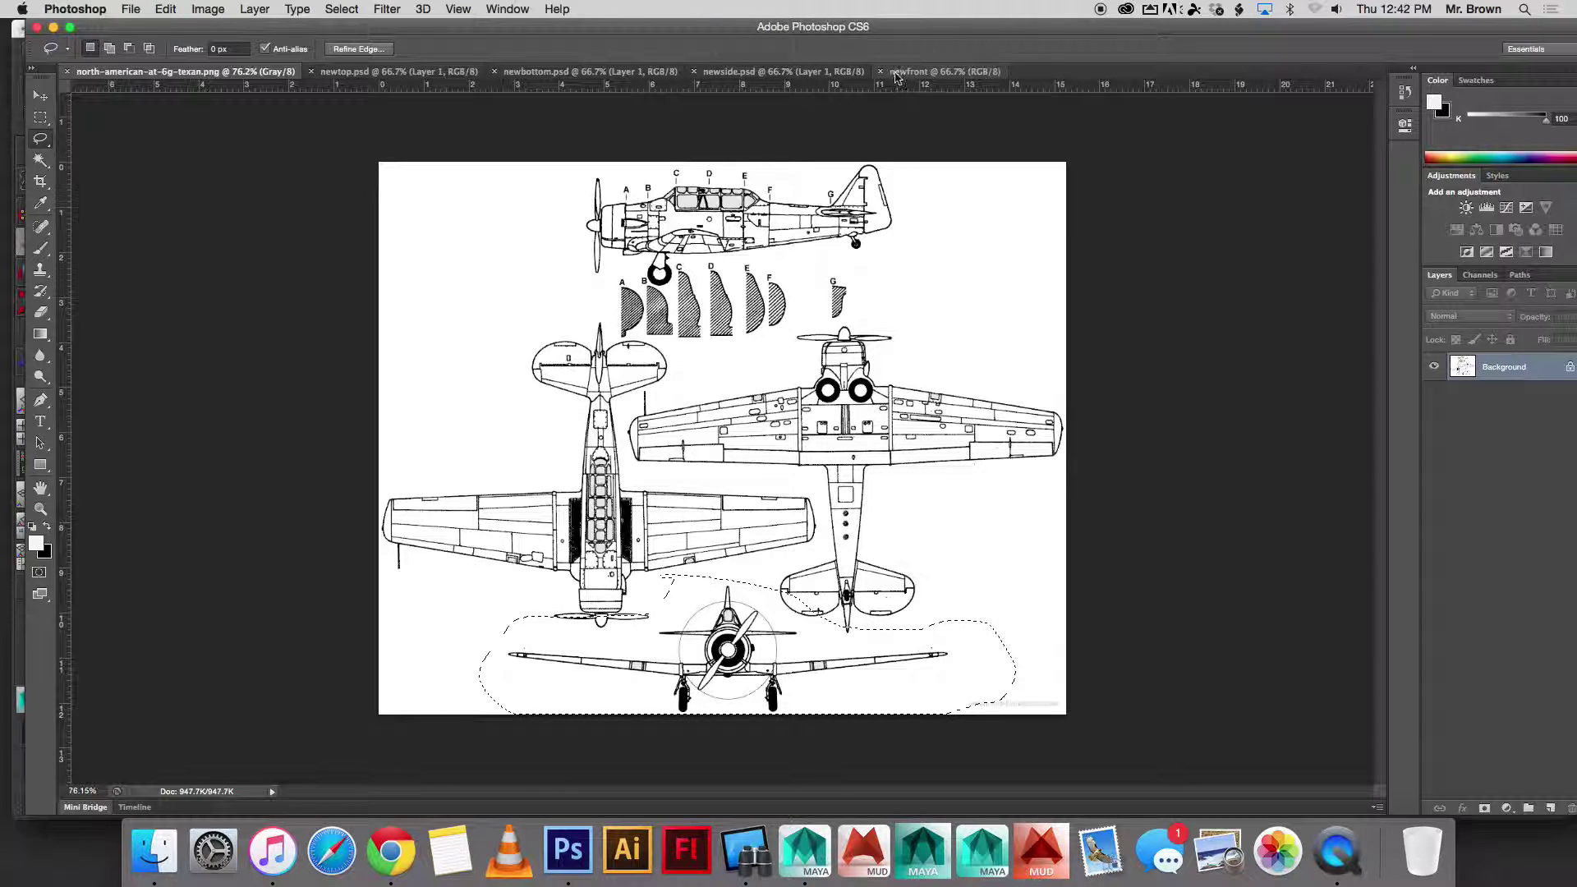
{"action": "left_click", "coordinate": [936, 72]}
{"action": "key", "text": "super+v"}
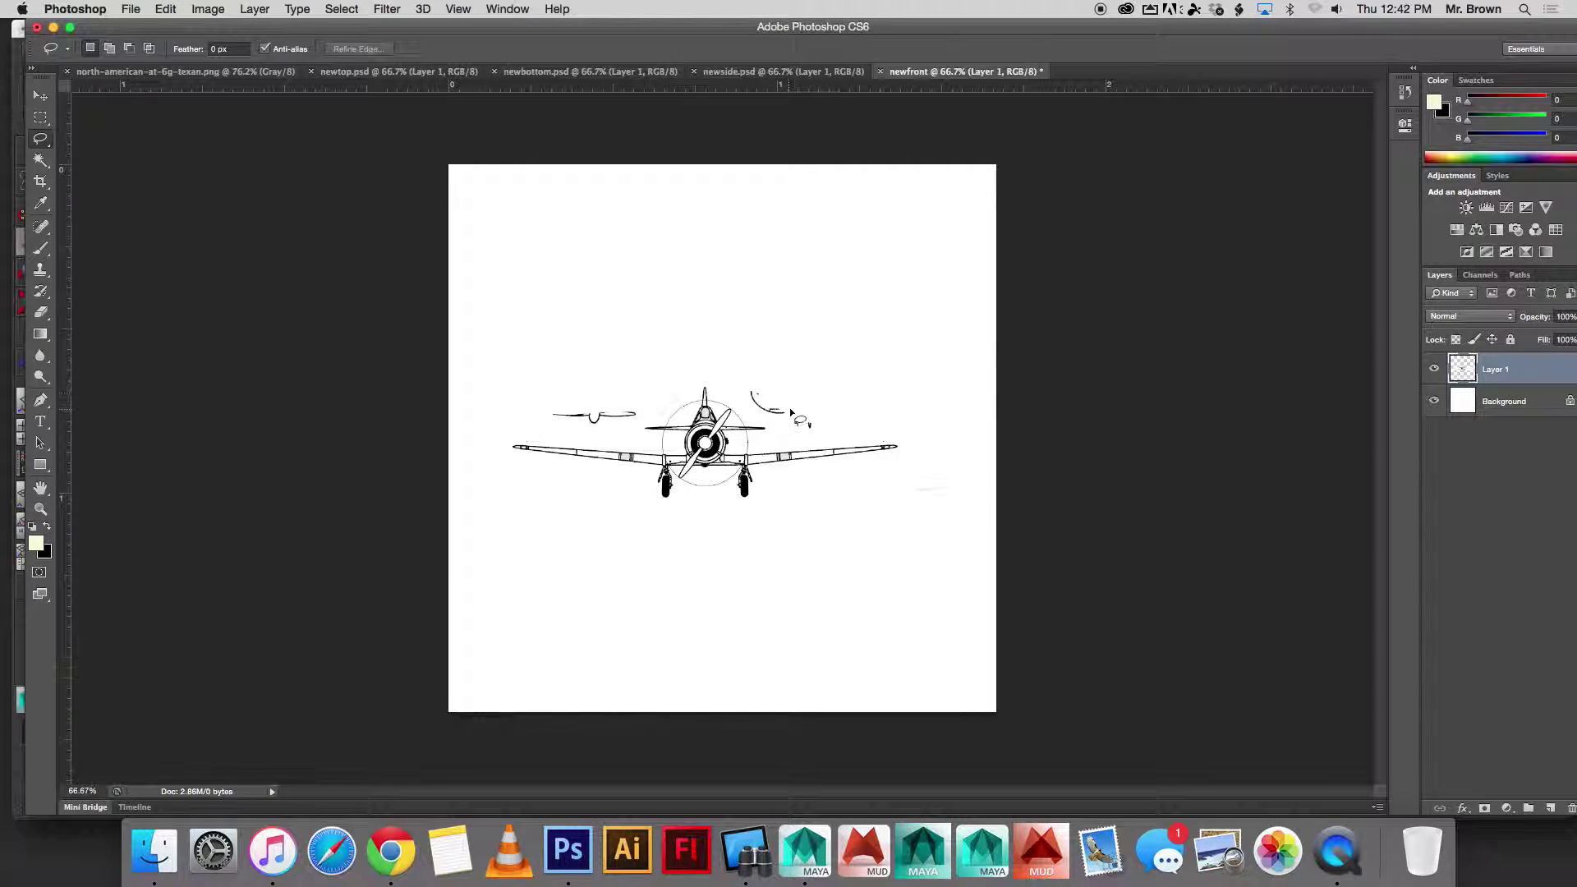
Step: Scale the pasted front view to about 137% and position it so the wings span nearly the full canvas width
{"action": "key", "text": "super+t"}
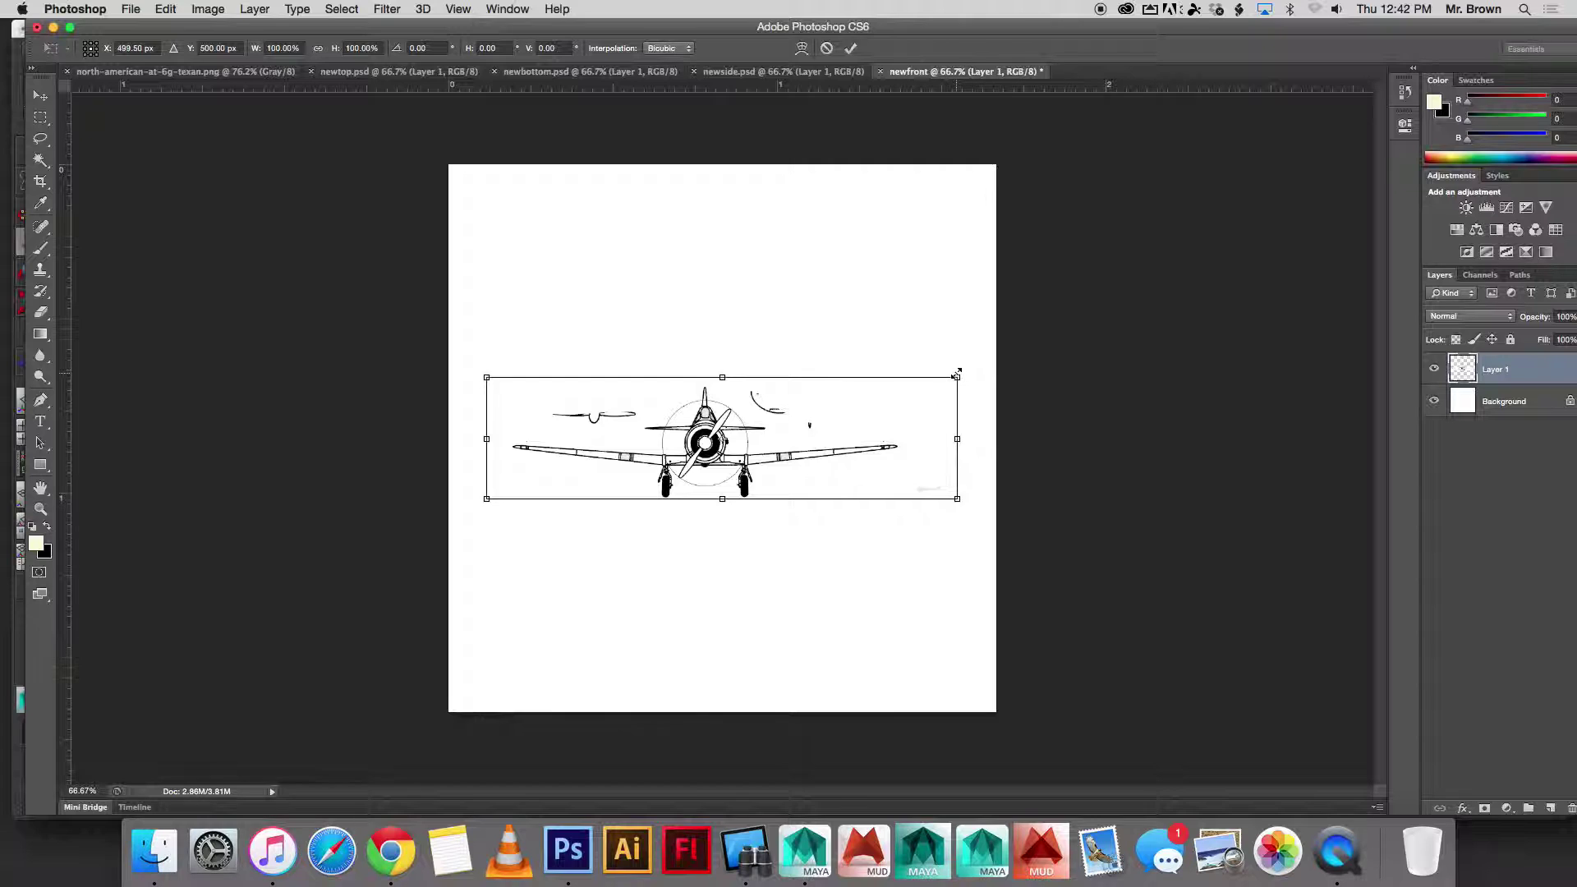
{"action": "left_click_drag", "start_coordinate": [956, 374], "coordinate": [1134, 333], "text": "shift"}
{"action": "left_click_drag", "start_coordinate": [782, 432], "coordinate": [716, 460]}
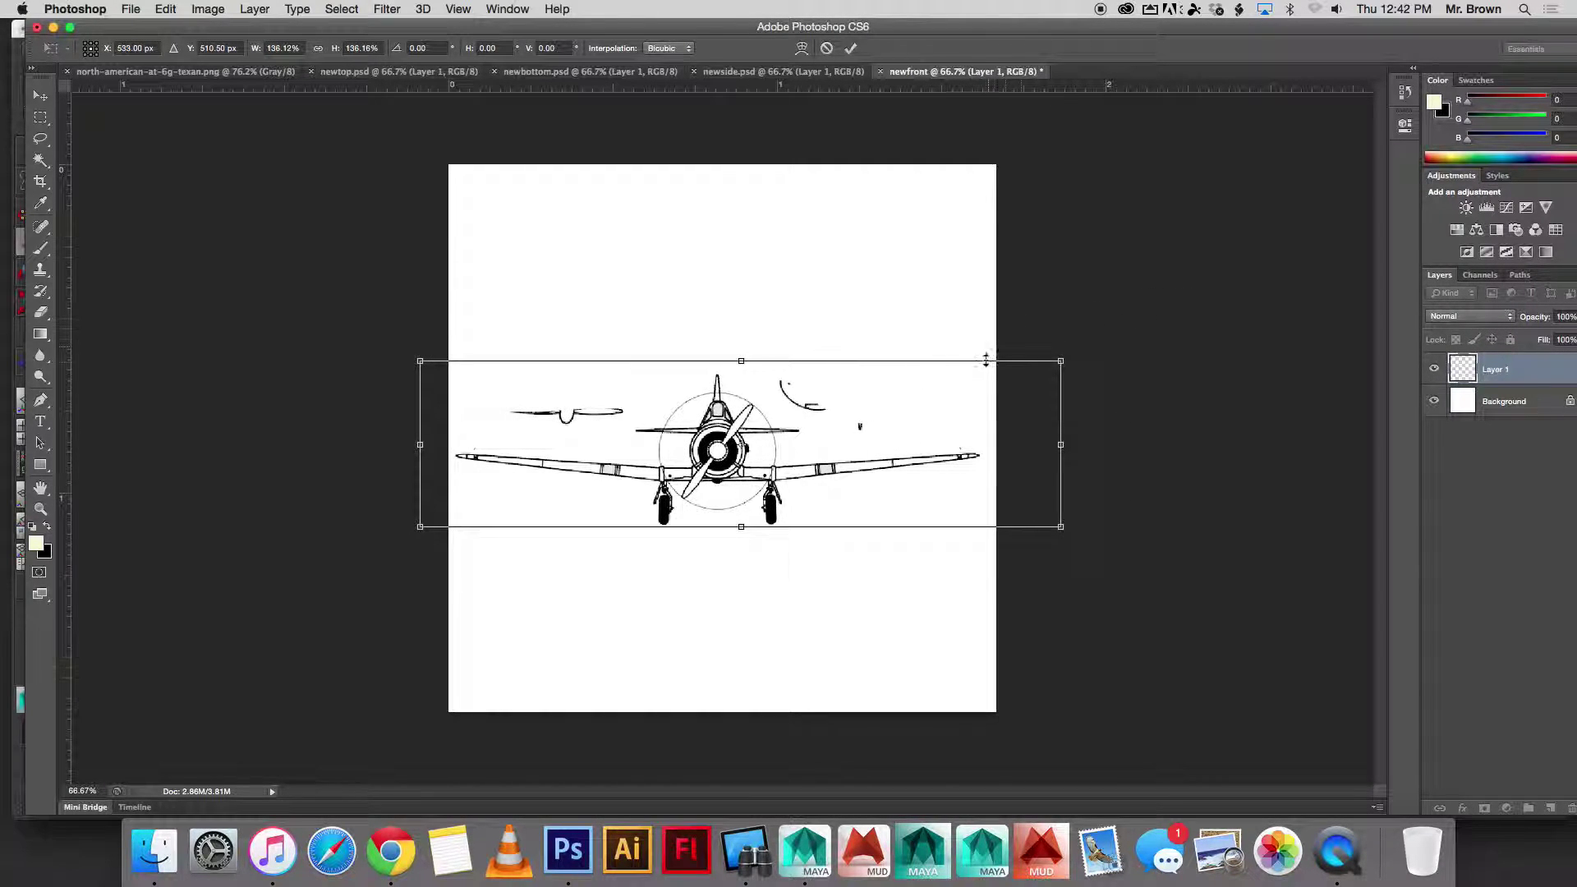
{"action": "left_click_drag", "start_coordinate": [1057, 359], "coordinate": [1062, 356]}
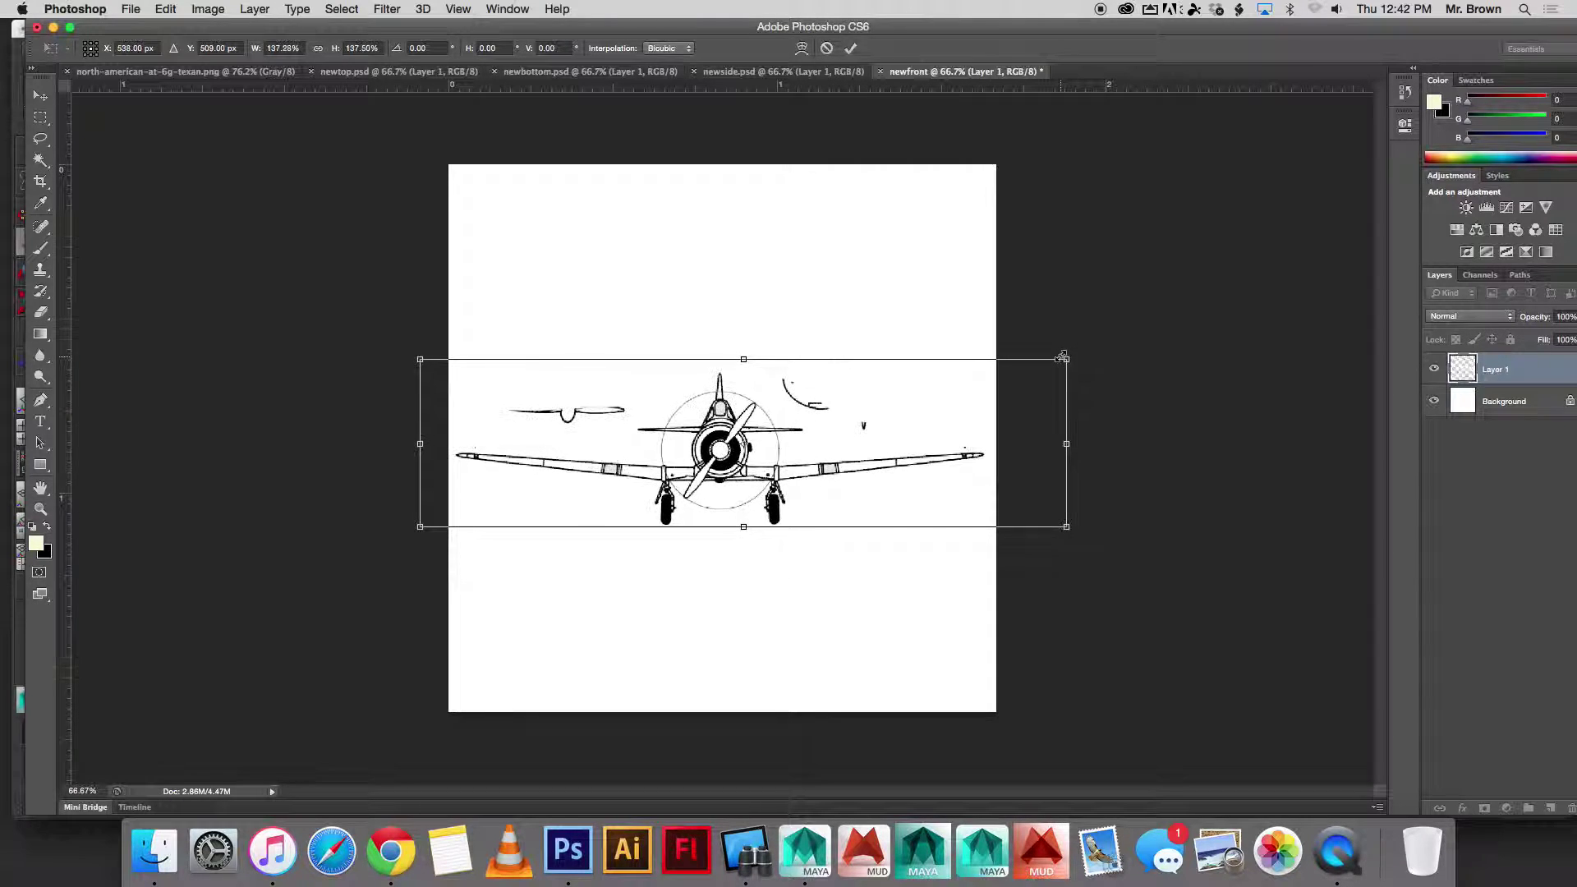
{"action": "key", "text": "Return"}
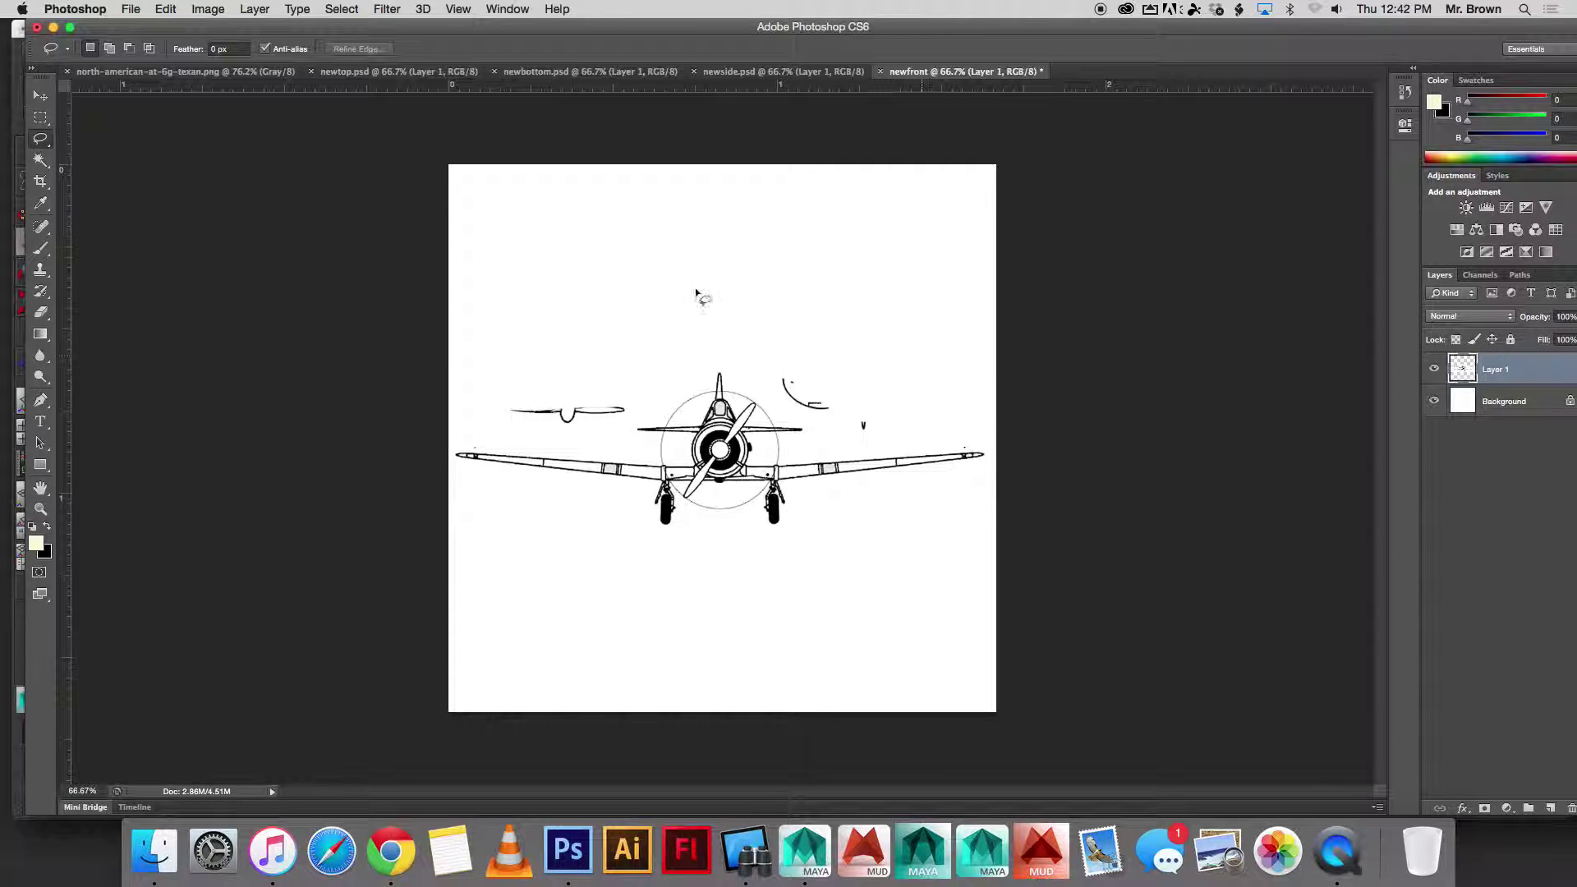
Step: Erase the stray line fragments above both wings of the front view with the Eraser
{"action": "left_click", "coordinate": [40, 312]}
{"action": "left_click_drag", "start_coordinate": [624, 358], "coordinate": [553, 359]}
{"action": "left_click_drag", "start_coordinate": [845, 302], "coordinate": [847, 358]}
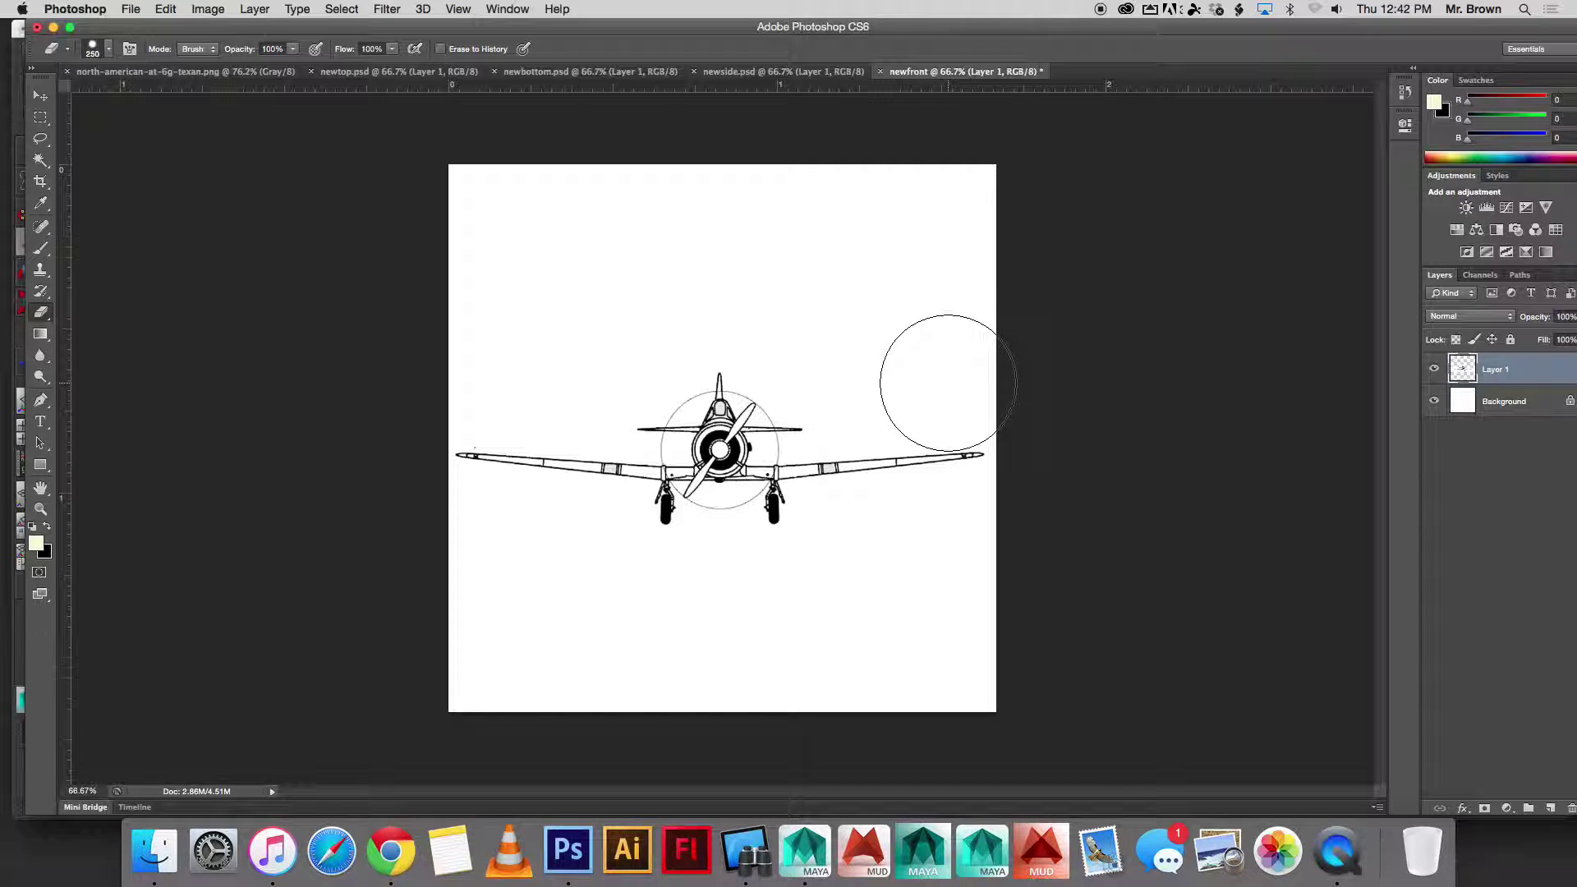
Step: Save the front view document as newfront.psd in Photoshop format with maximized compatibility
{"action": "key", "text": "super+s"}
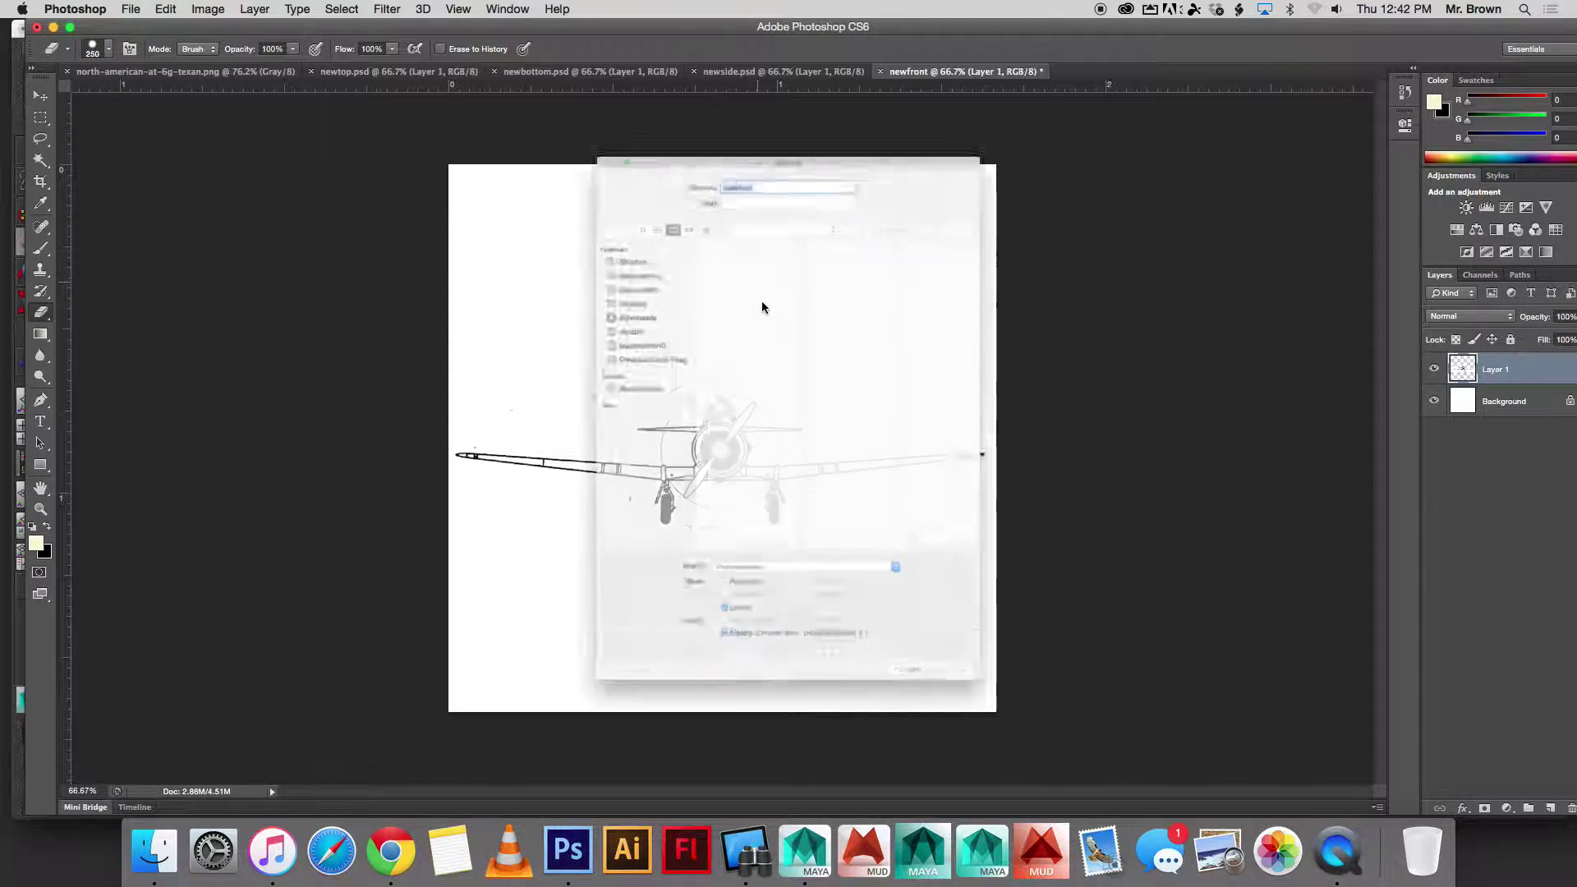
{"action": "left_click", "coordinate": [1043, 801]}
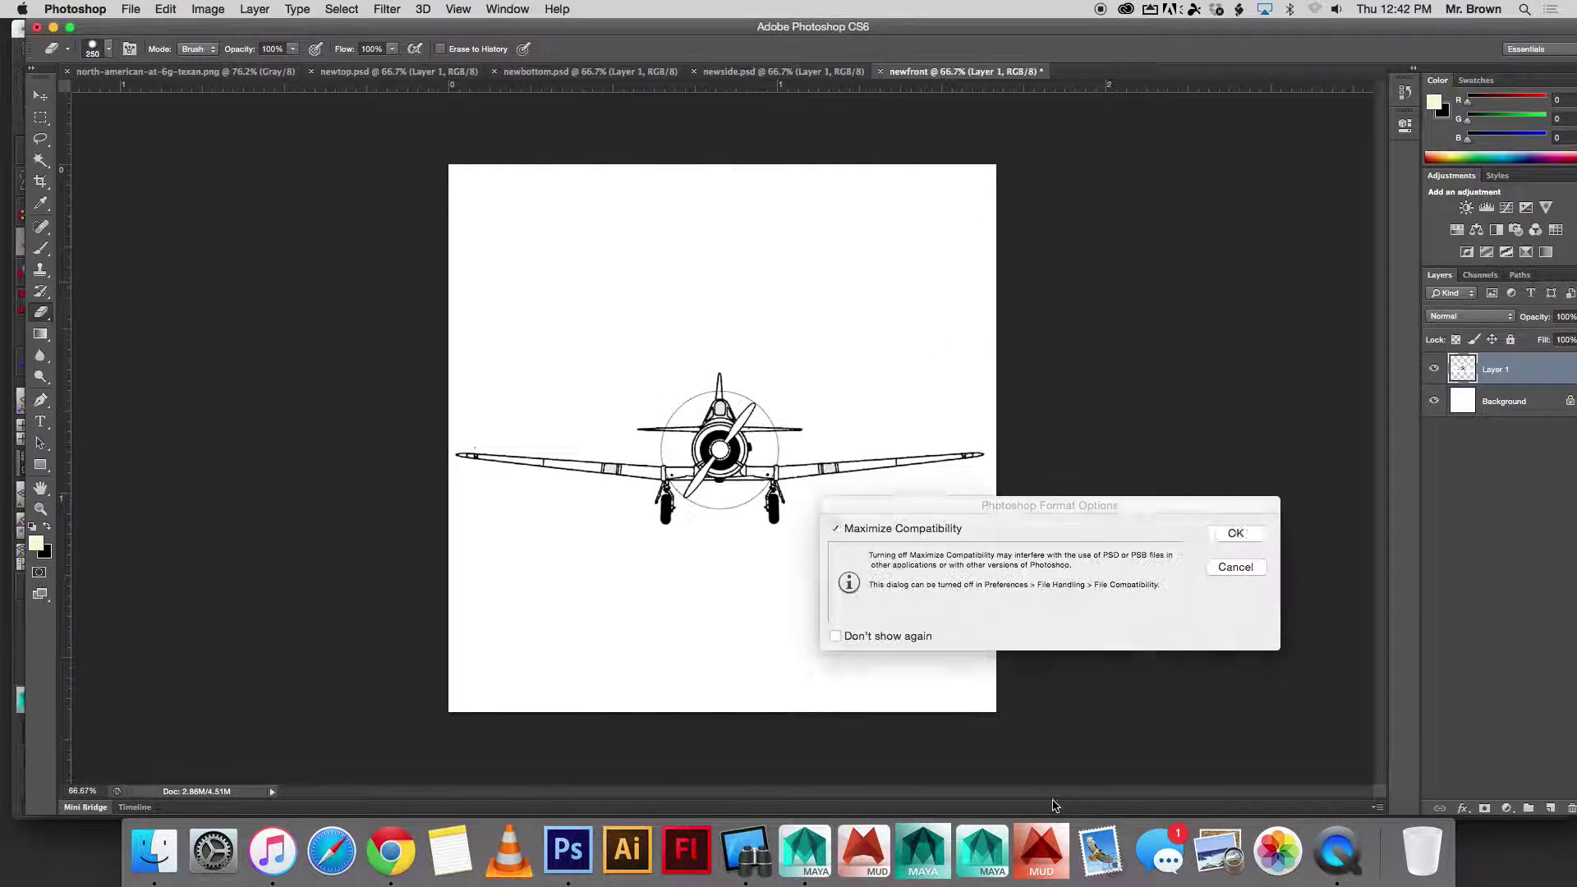
{"action": "left_click", "coordinate": [1223, 531]}
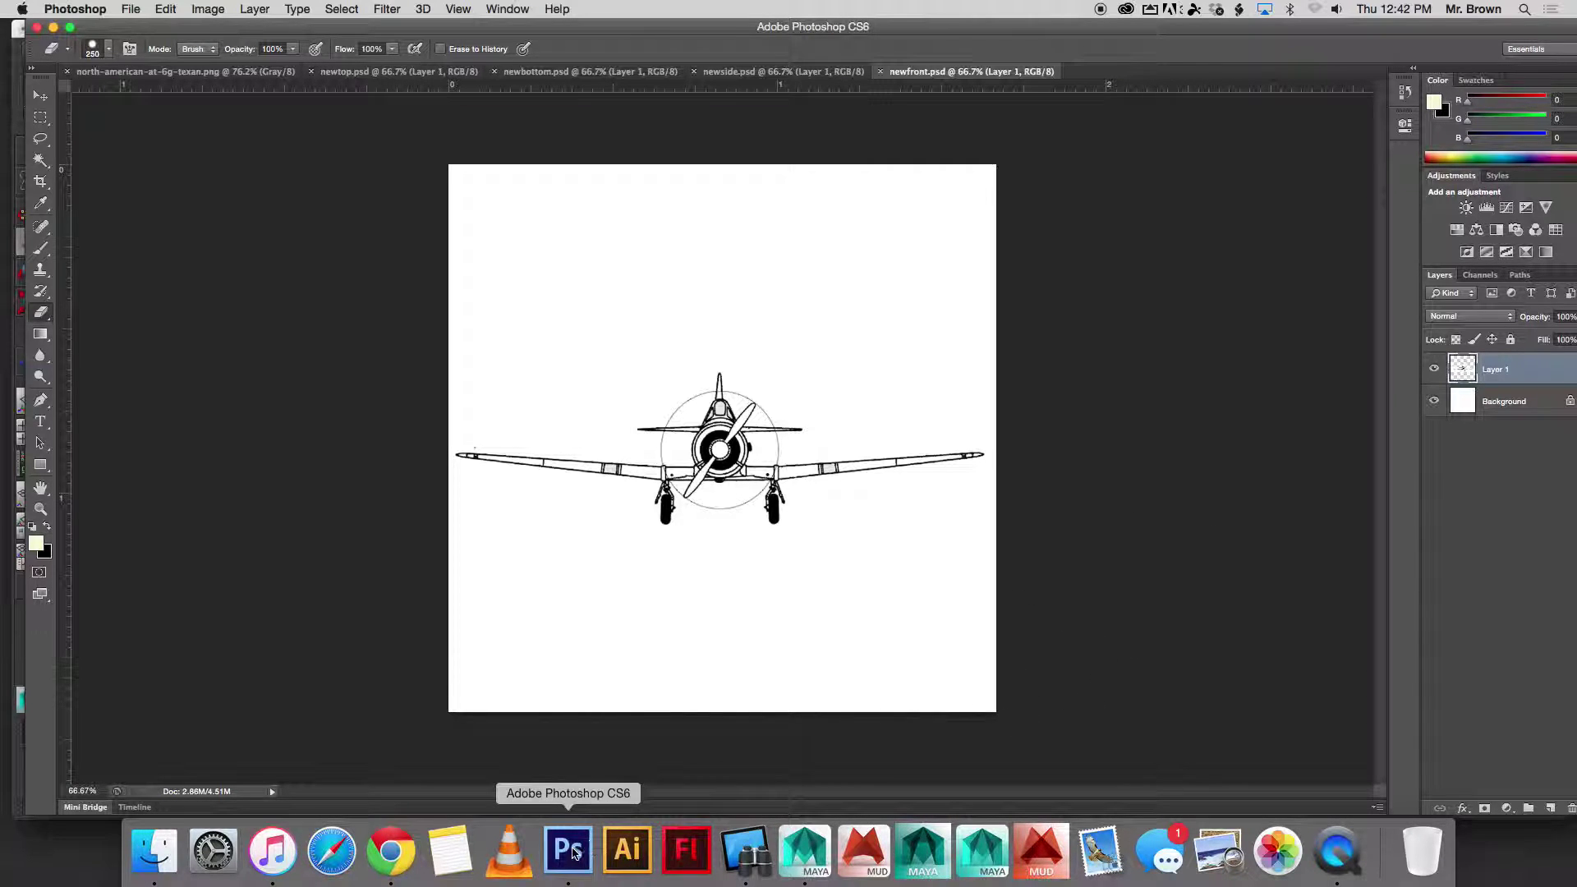
Step: Switch to Maya and save the scene under the new name airplanewithreference in the project's scenes folder, as Maya Binary
{"action": "left_click", "coordinate": [805, 850]}
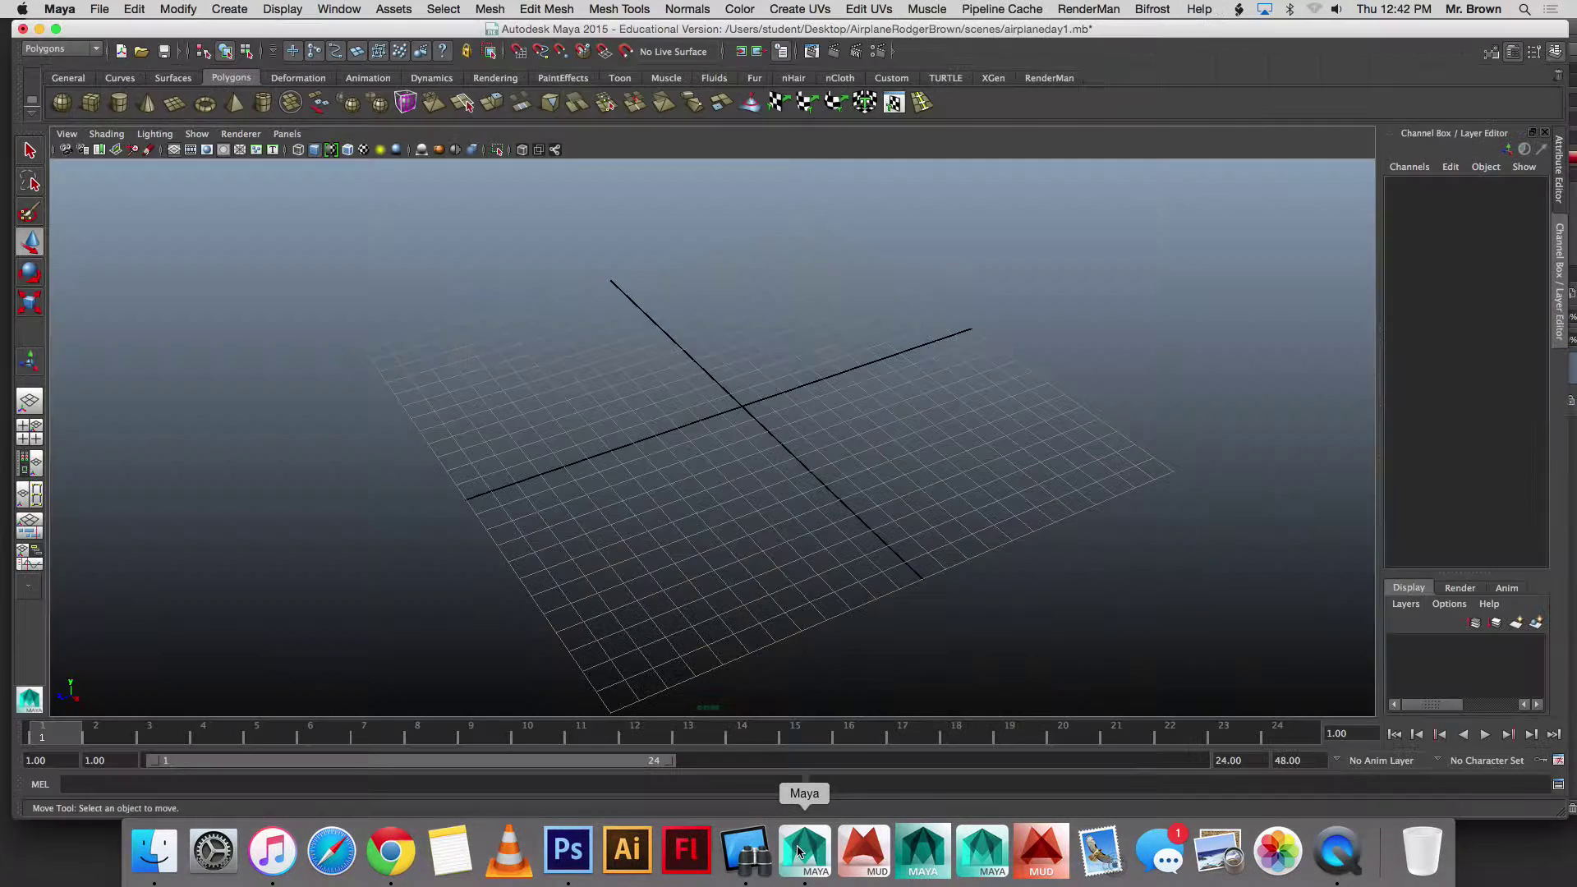
{"action": "left_click", "coordinate": [59, 8]}
{"action": "mouse_move", "coordinate": [105, 9]}
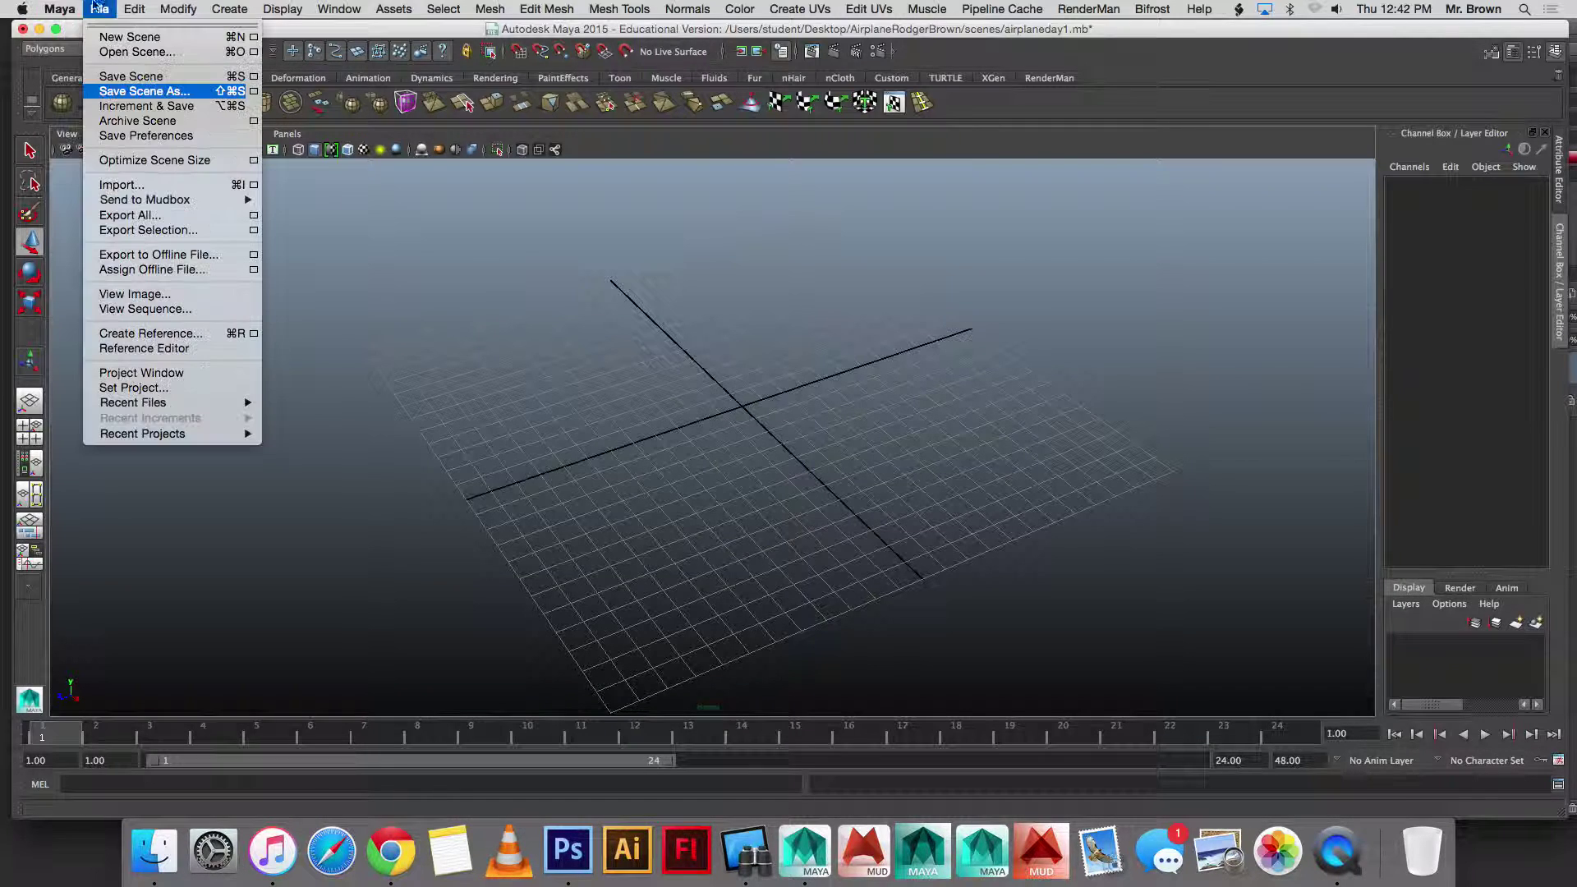
{"action": "left_click", "coordinate": [140, 91]}
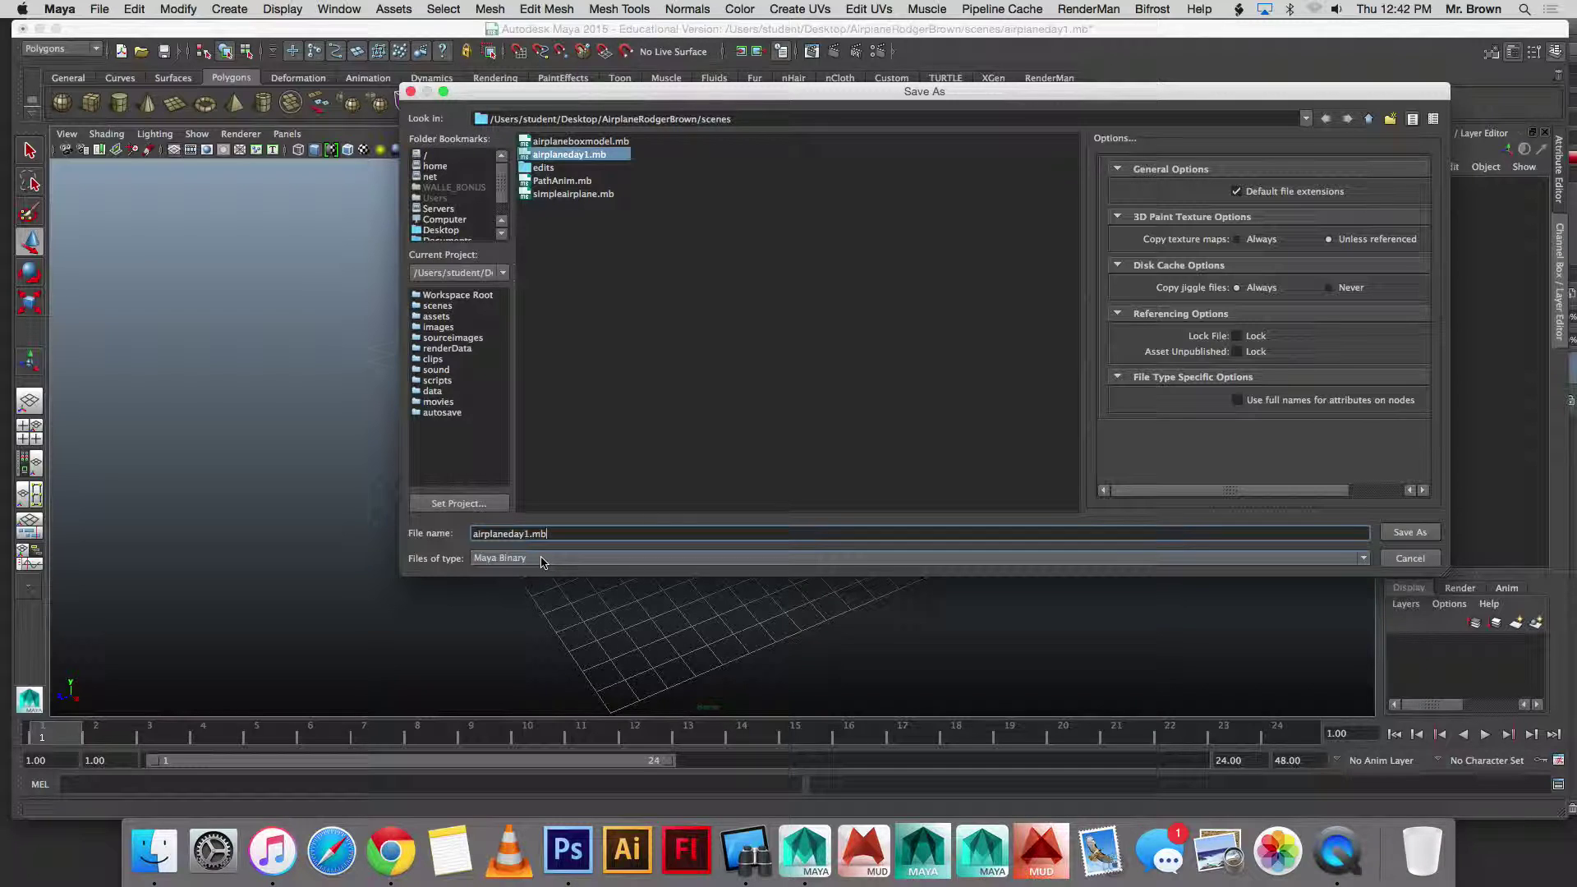
{"action": "key", "text": "BackSpace"}
{"action": "key", "text": "BackSpace"}
{"action": "key", "text": "BackSpace"}
{"action": "key", "text": "BackSpace"}
{"action": "key", "text": "BackSpace"}
{"action": "key", "text": "BackSpace"}
{"action": "key", "text": "BackSpace"}
{"action": "key", "text": "BackSpace"}
{"action": "key", "text": "BackSpace"}
{"action": "key", "text": "BackSpace"}
{"action": "key", "text": "BackSpace"}
{"action": "key", "text": "BackSpace"}
{"action": "key", "text": "BackSpace"}
{"action": "key", "text": "BackSpace"}
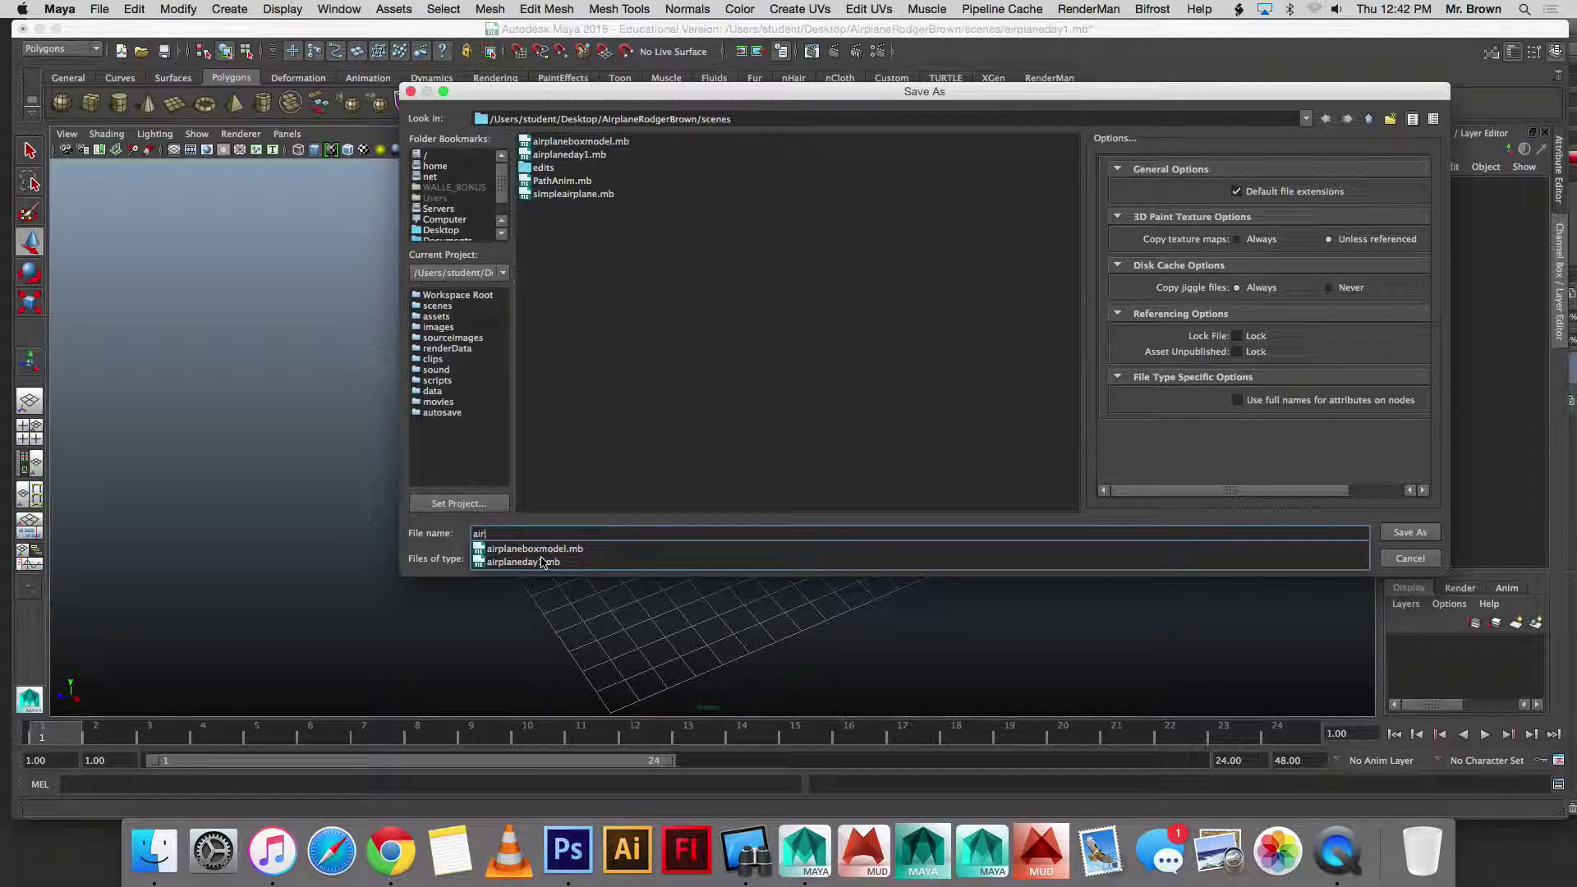
{"action": "type", "text": "airplanewi"}
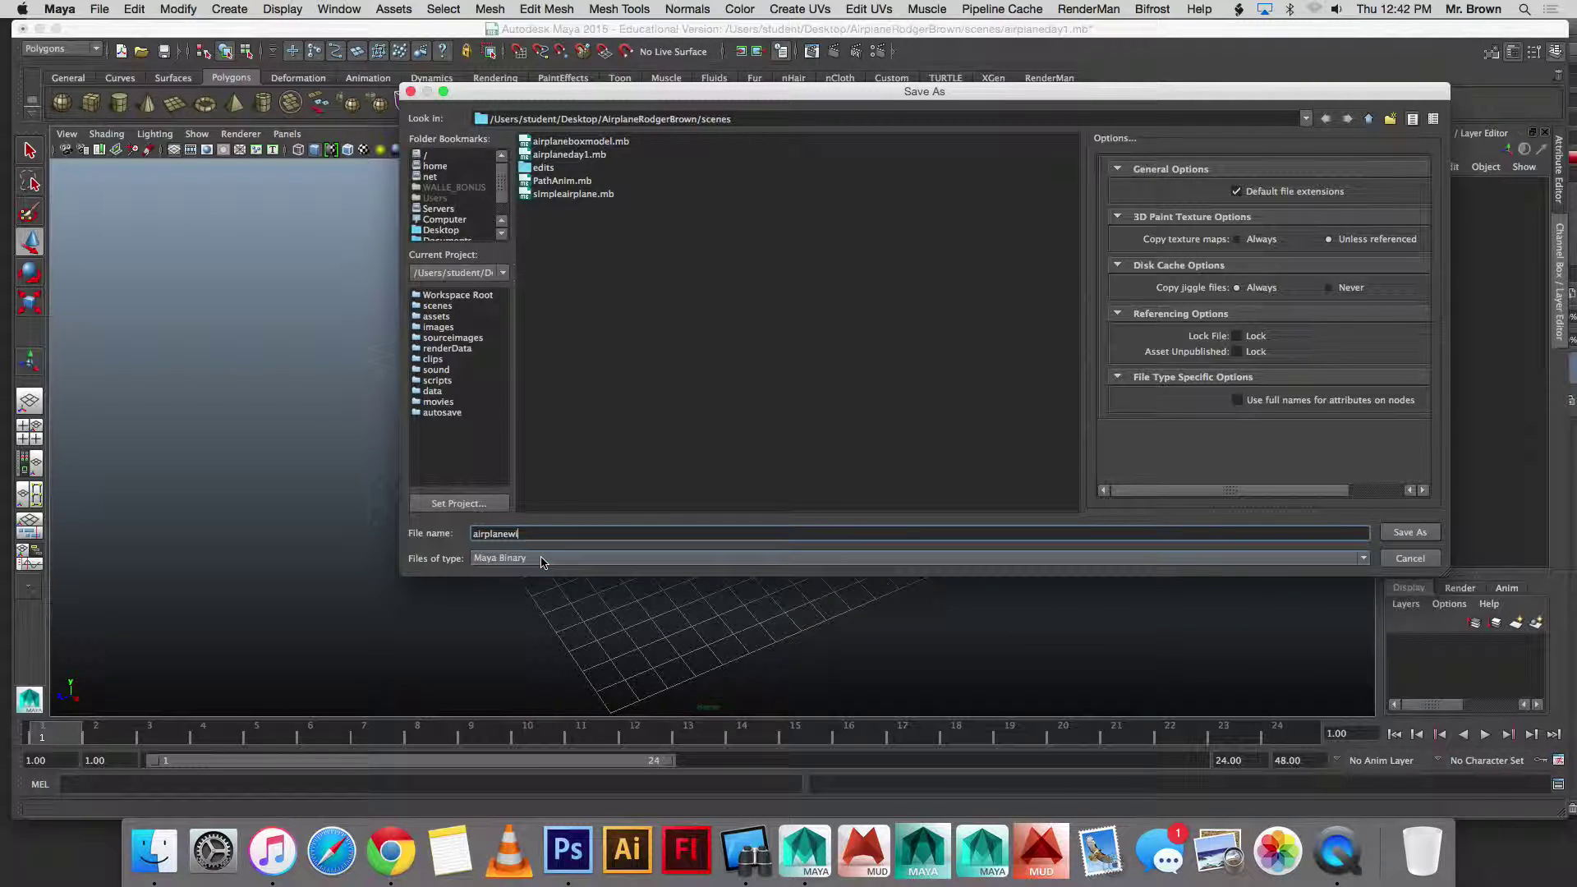
{"action": "type", "text": "threference"}
{"action": "key", "text": "Return"}
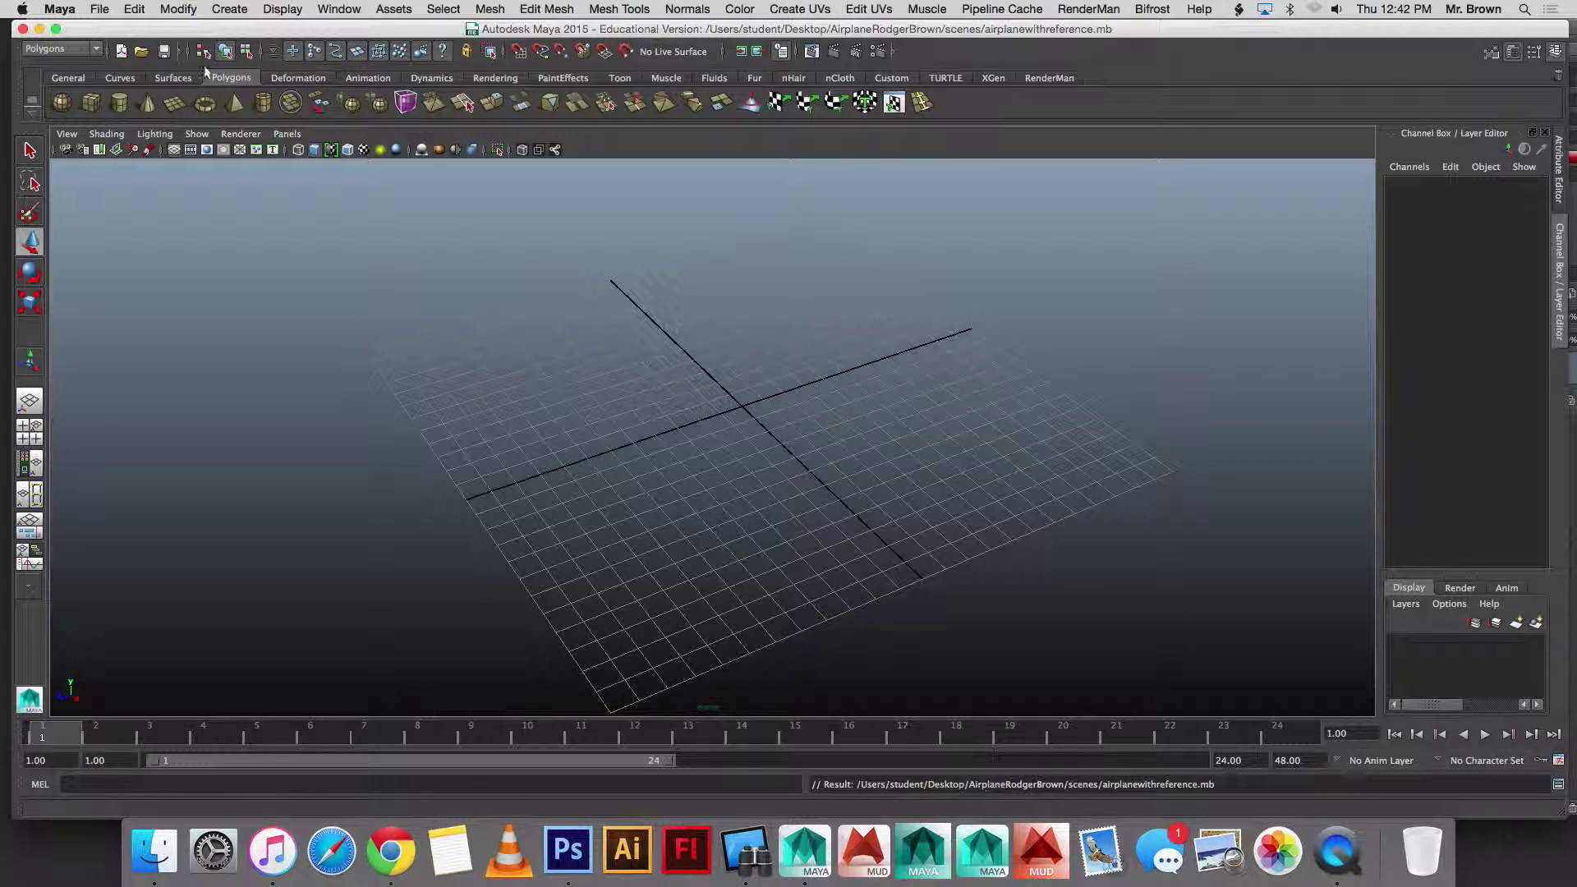
{"action": "left_click", "coordinate": [175, 103]}
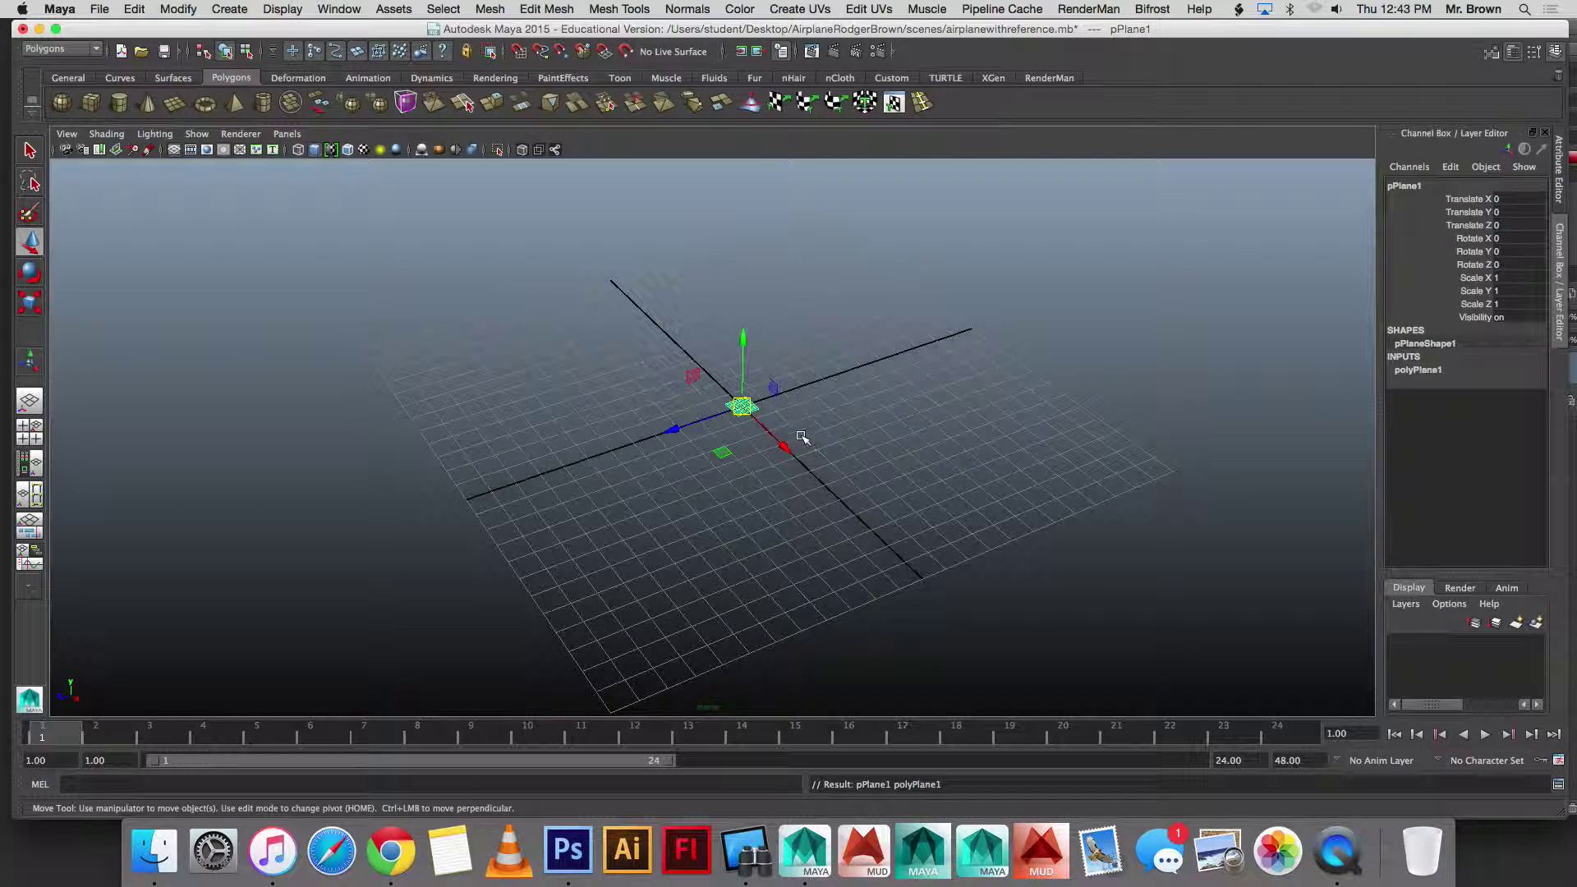
{"action": "key", "text": "r"}
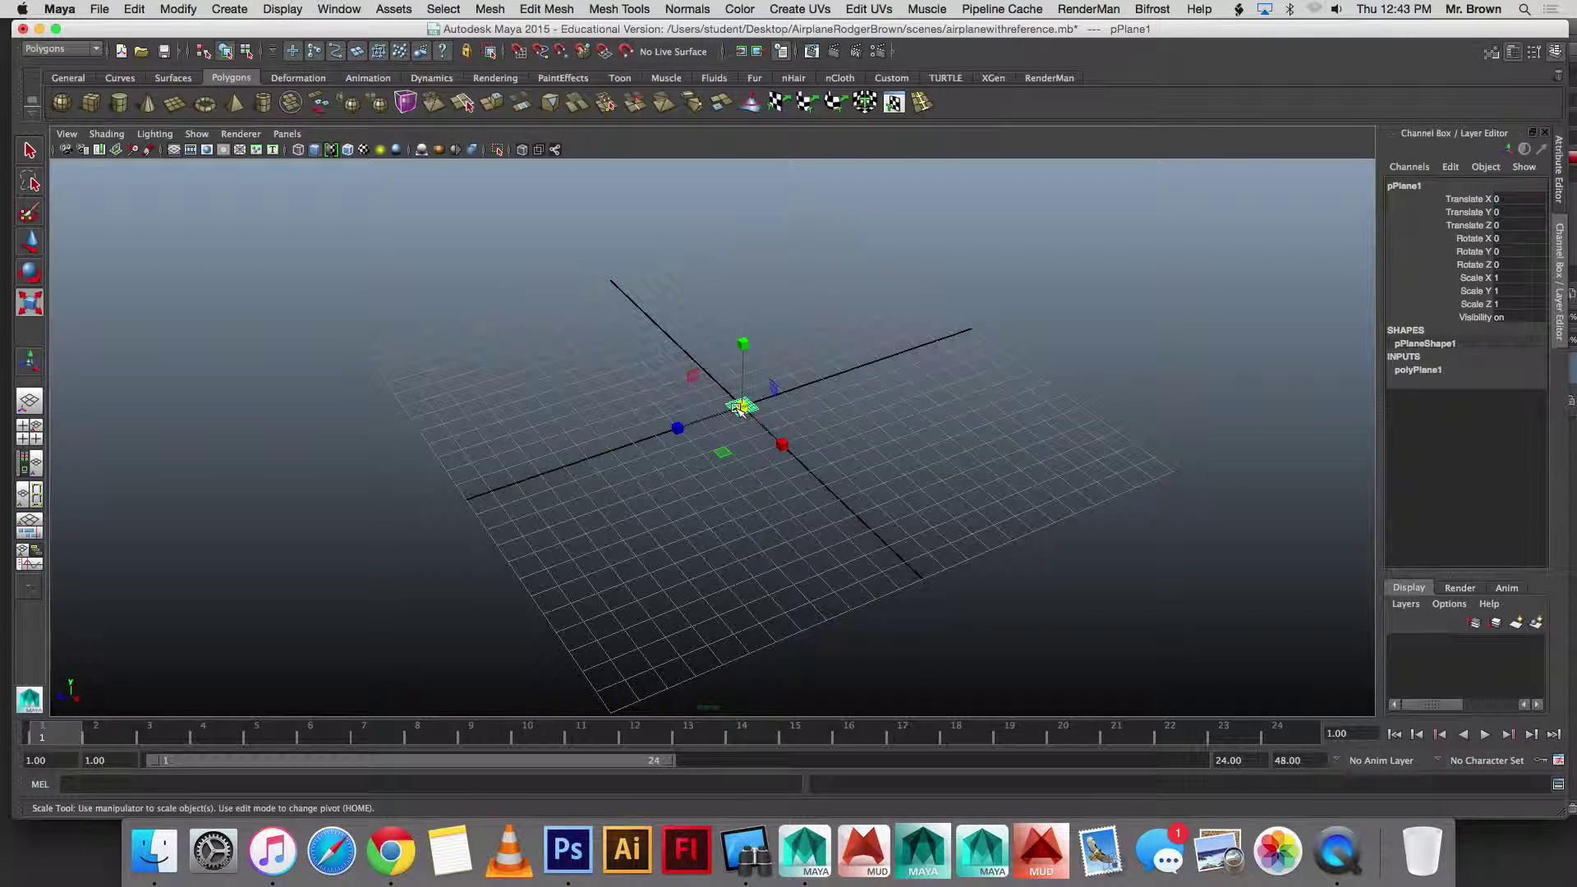
{"action": "left_click_drag", "start_coordinate": [739, 408], "coordinate": [1133, 264]}
{"action": "left_click_drag", "start_coordinate": [677, 426], "coordinate": [774, 436]}
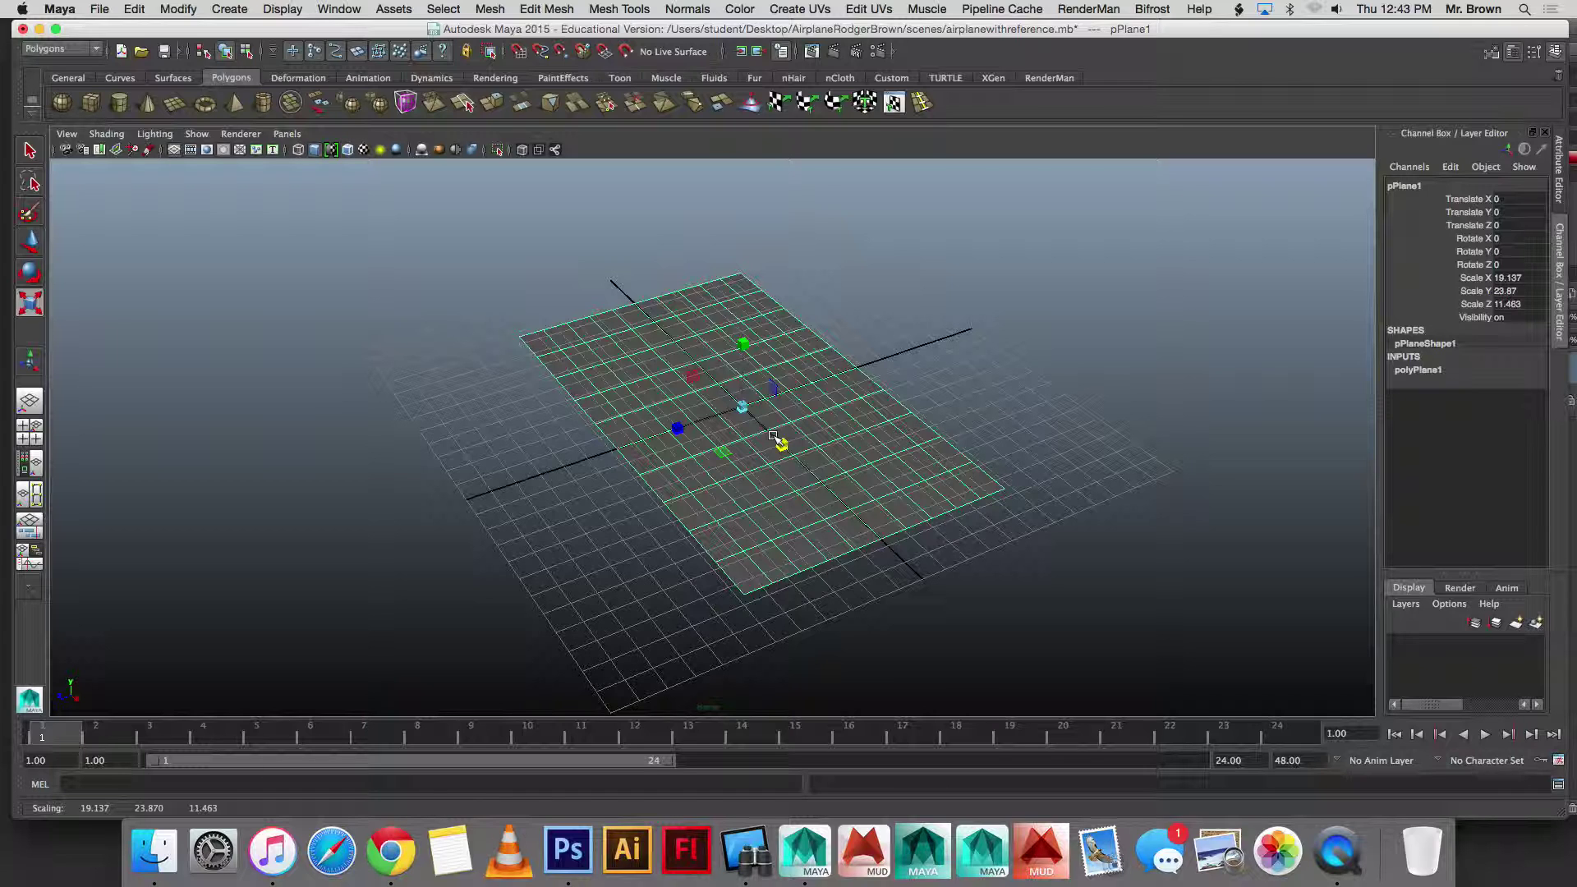
{"action": "key", "text": "ctrl+z"}
{"action": "key", "text": "ctrl+z"}
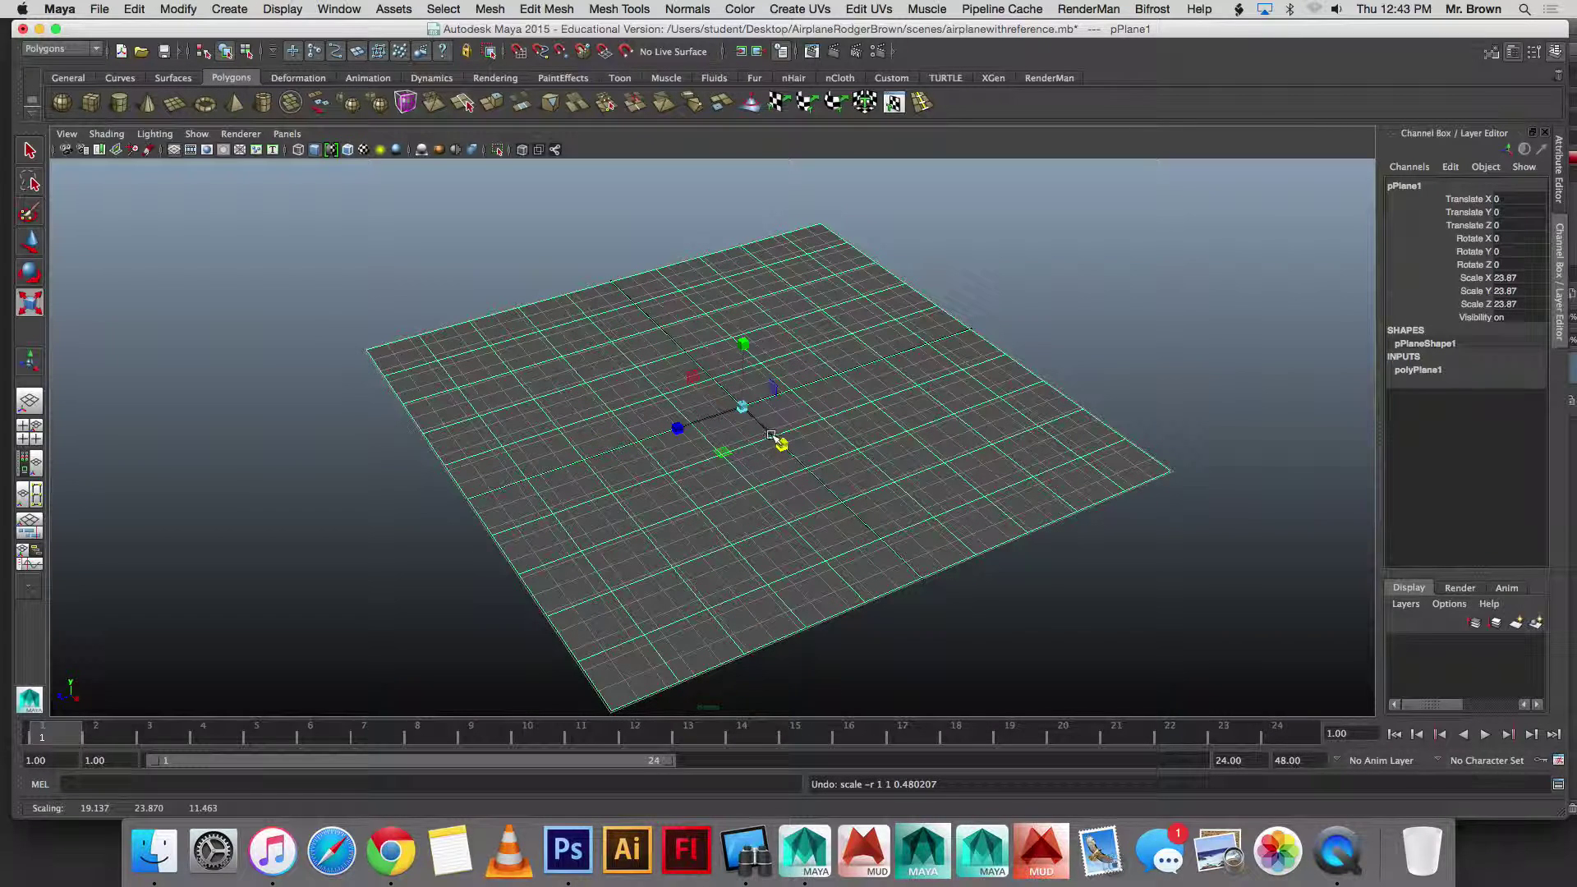
{"action": "key", "text": "Delete"}
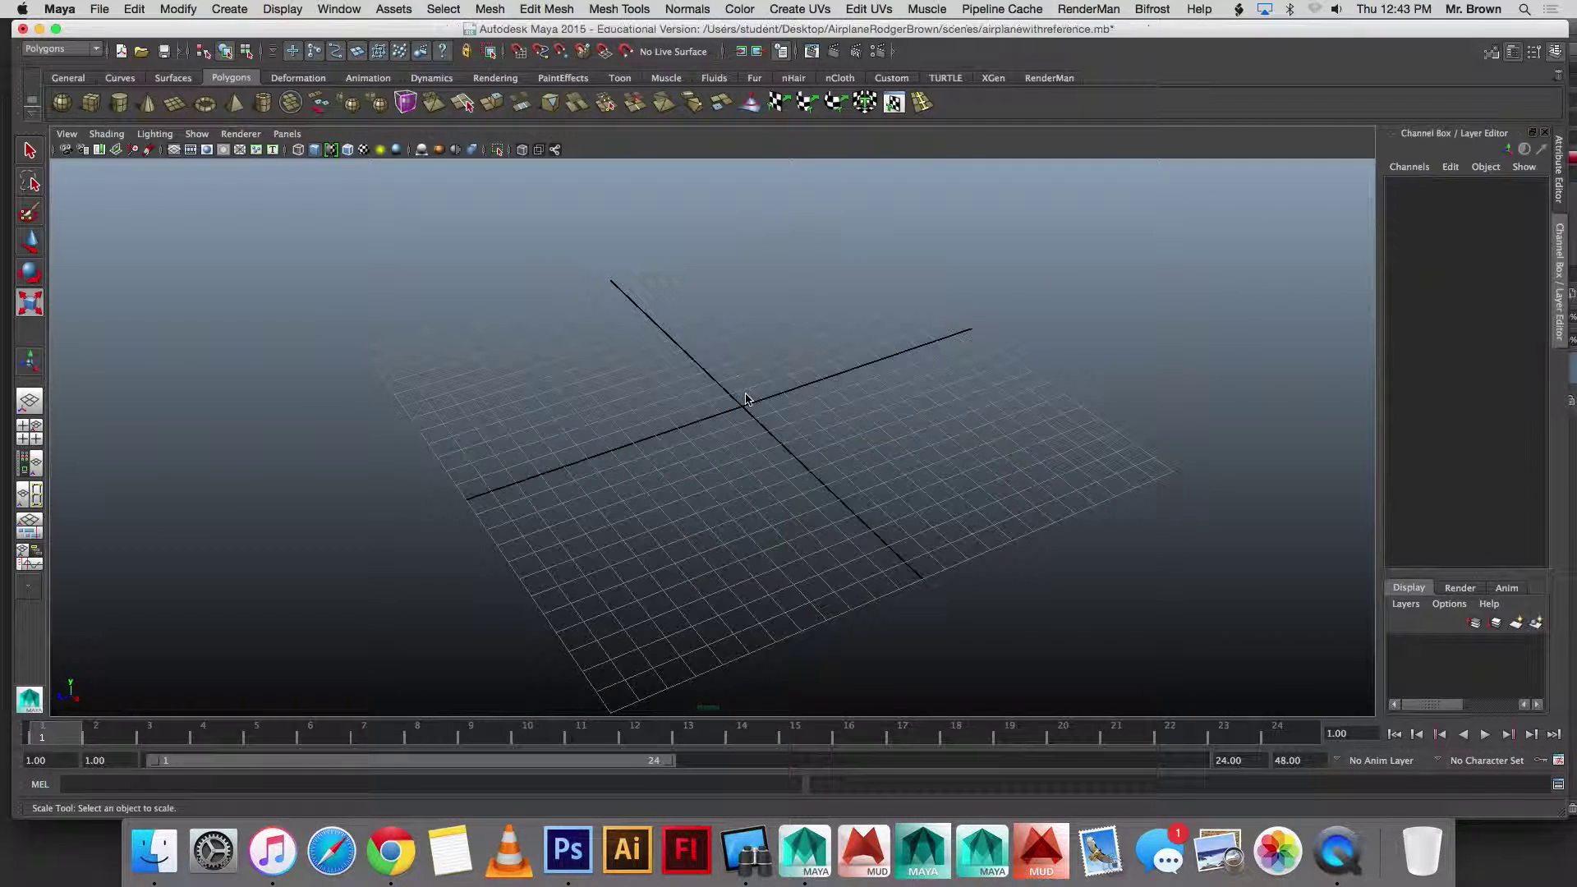
Step: Create a polygon plane at the origin and scale it uniformly to about 21.4 so it nearly covers the grid
{"action": "left_click", "coordinate": [174, 103]}
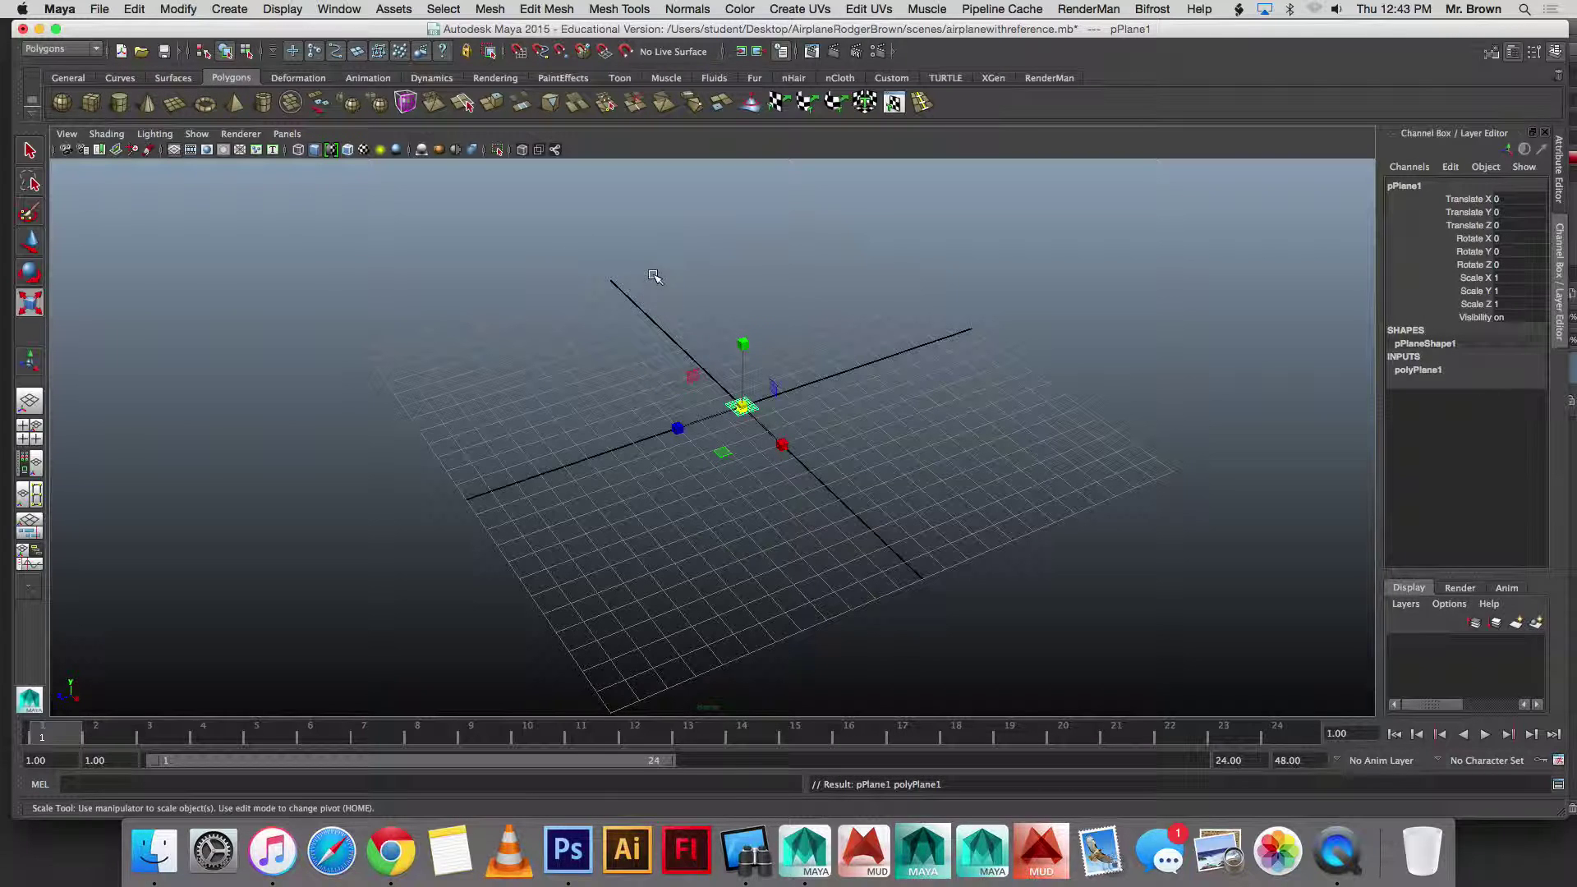
{"action": "left_click_drag", "start_coordinate": [743, 405], "coordinate": [909, 356]}
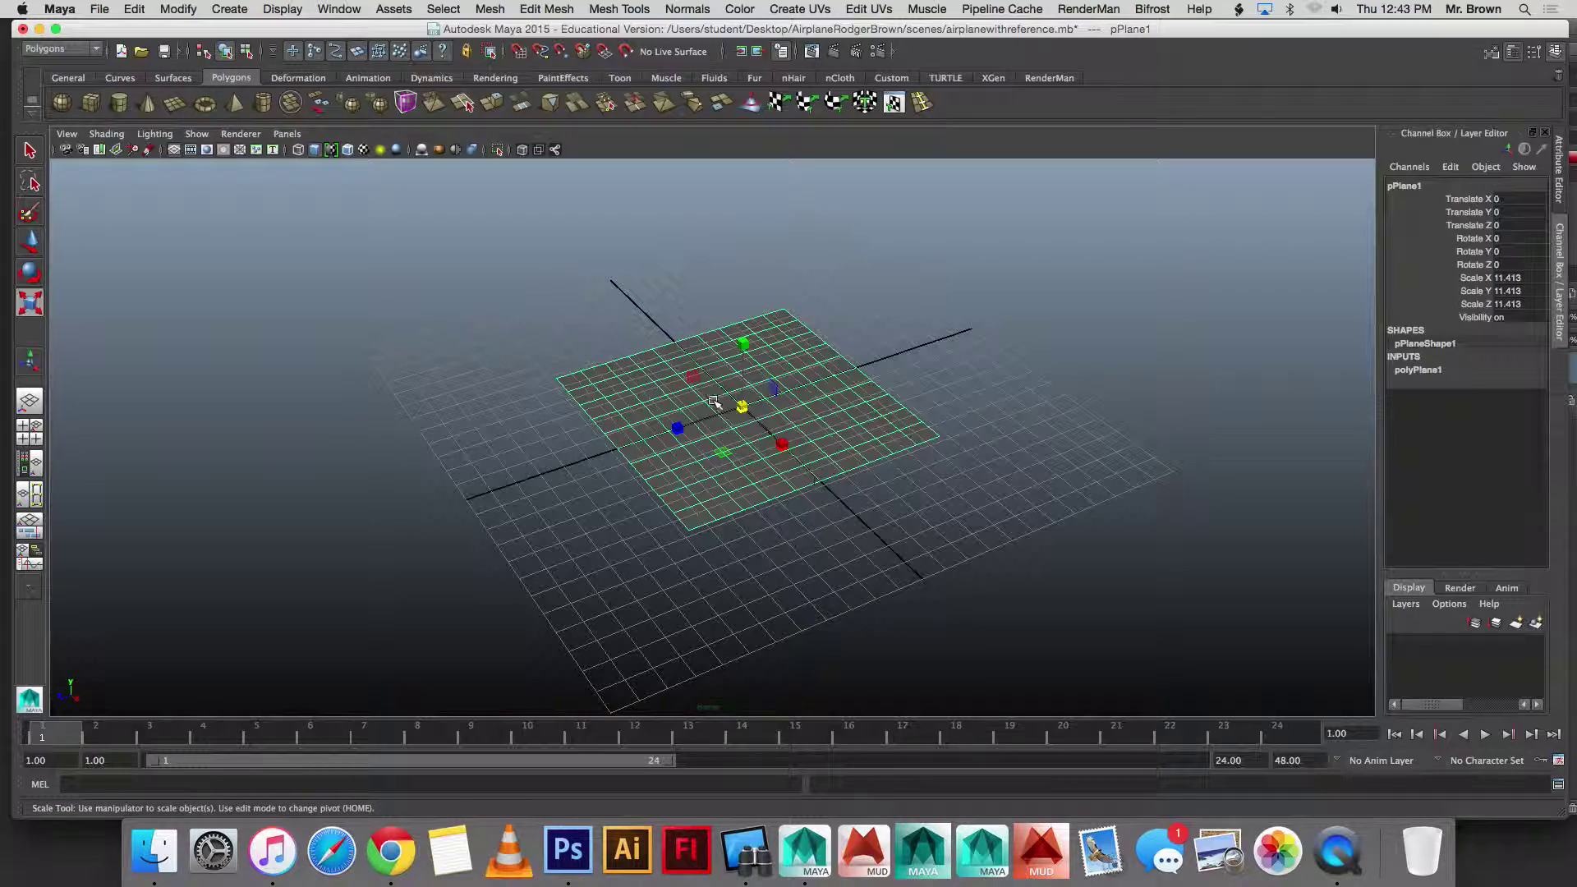
{"action": "left_click_drag", "start_coordinate": [742, 407], "coordinate": [908, 352]}
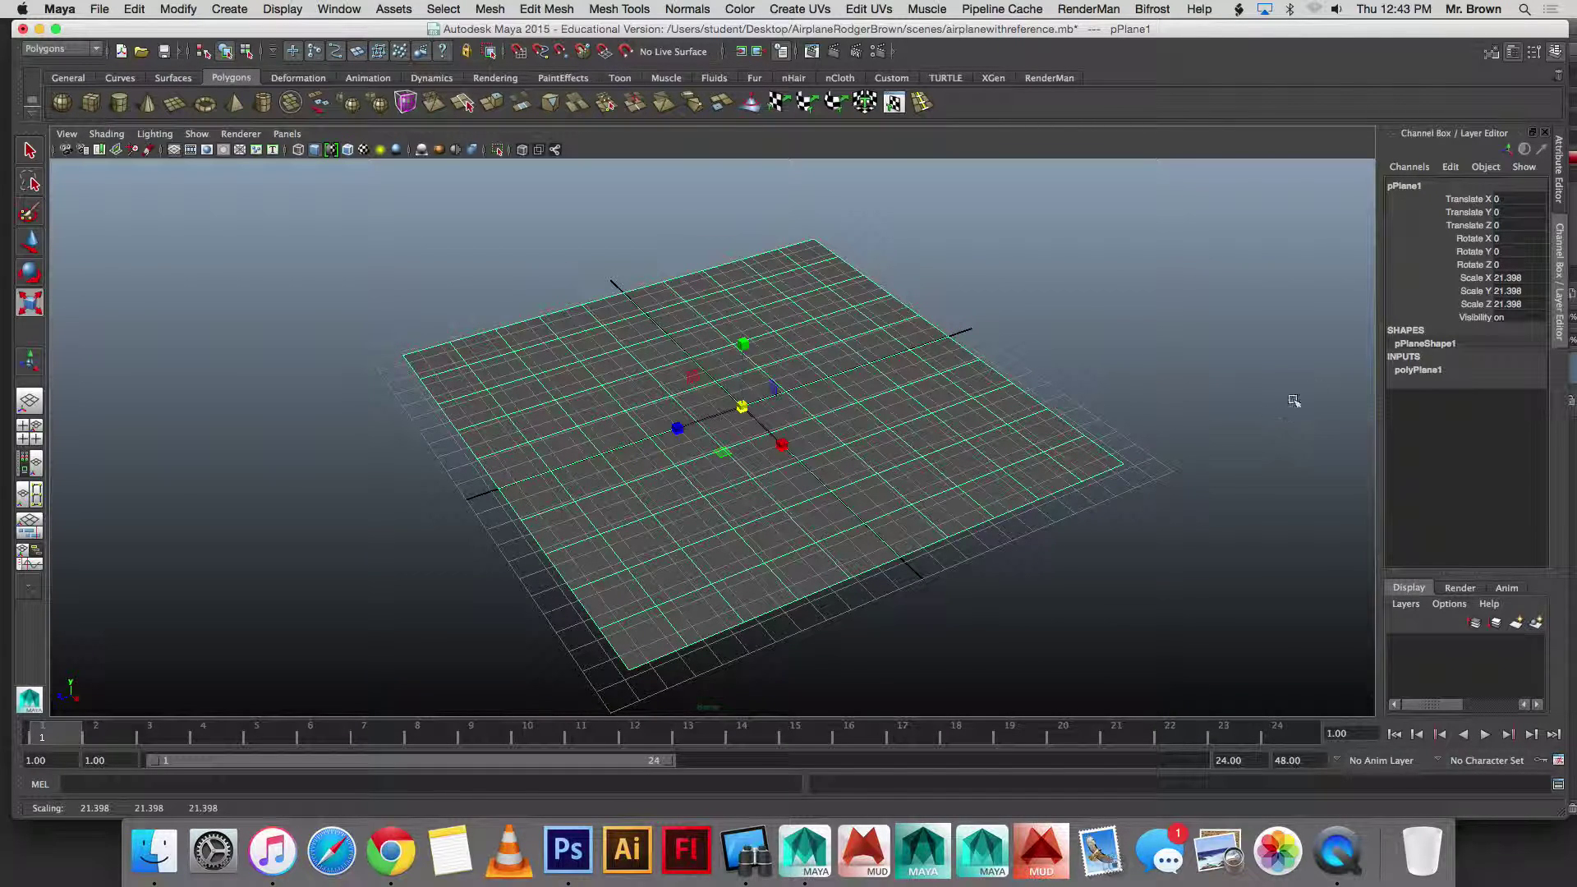
Step: Set the plane's width and height subdivisions to 1 each
{"action": "left_click", "coordinate": [1420, 372]}
{"action": "double_click", "coordinate": [1520, 408]}
{"action": "type", "text": "1"}
{"action": "key", "text": "Return"}
{"action": "double_click", "coordinate": [1510, 421]}
{"action": "type", "text": "1"}
{"action": "key", "text": "Return"}
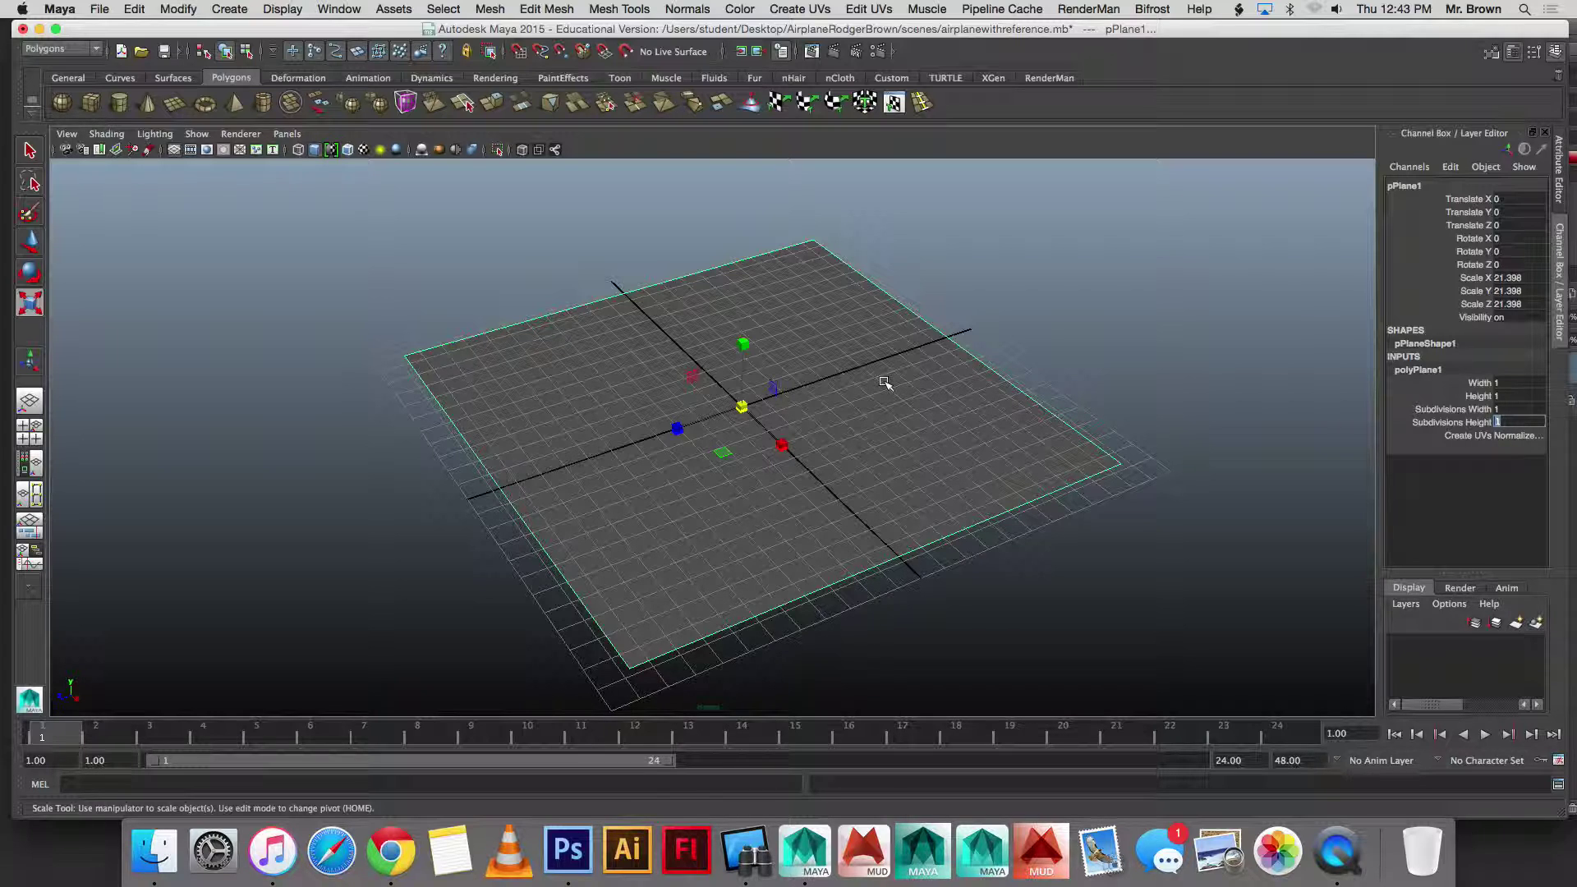
Step: Assign a new Lambert material to the plane and show that material's attributes
{"action": "right_click_drag", "start_coordinate": [696, 479], "coordinate": [669, 813]}
{"action": "left_click", "coordinate": [682, 374]}
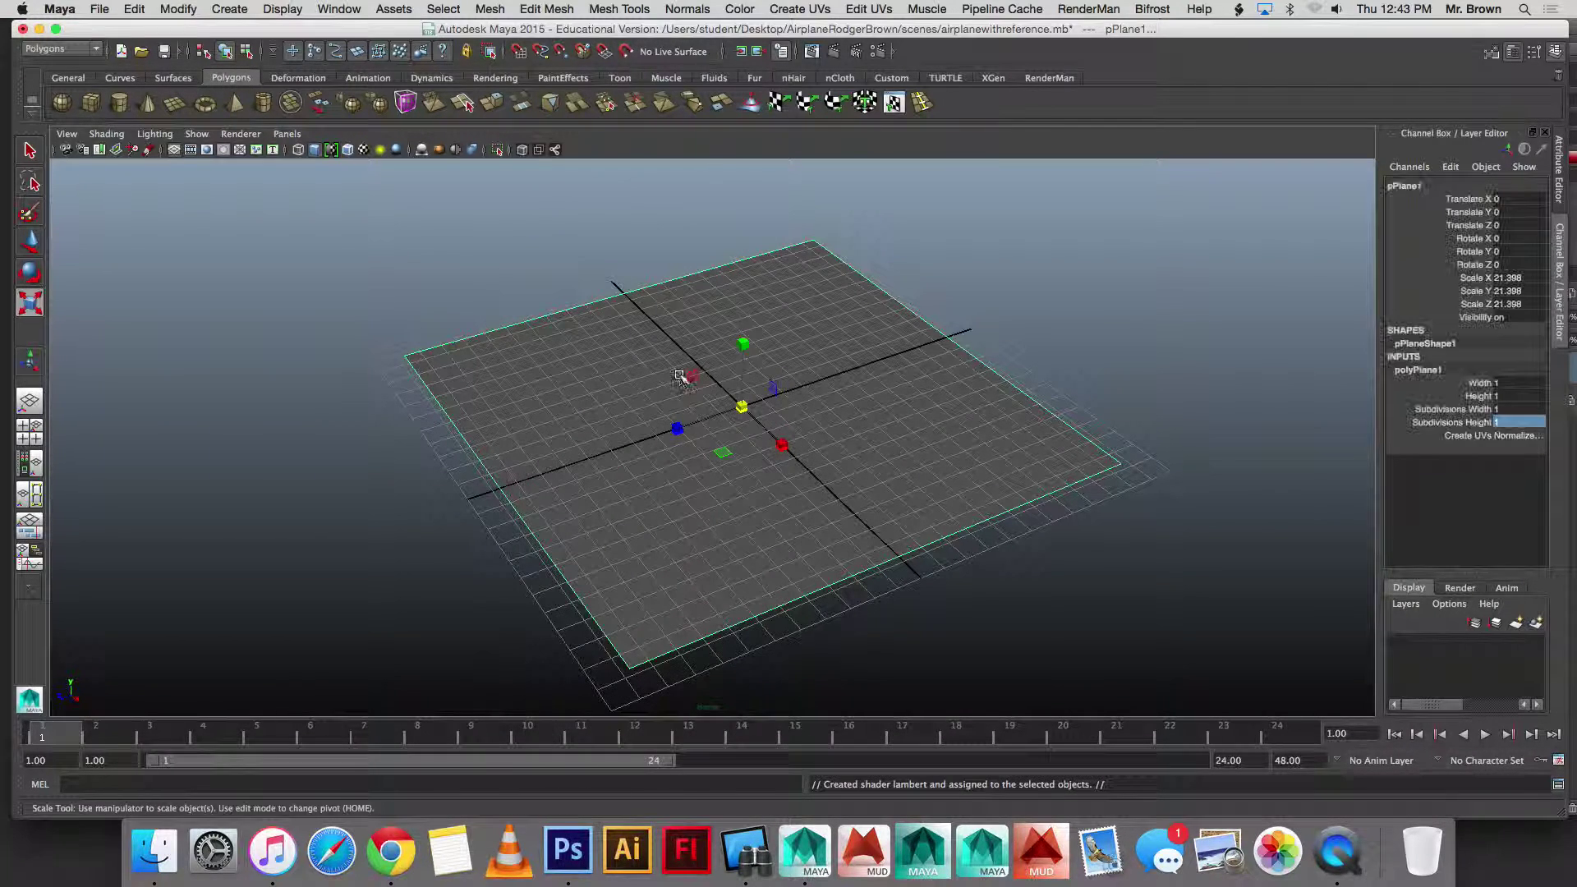
{"action": "key", "text": "ctrl+a"}
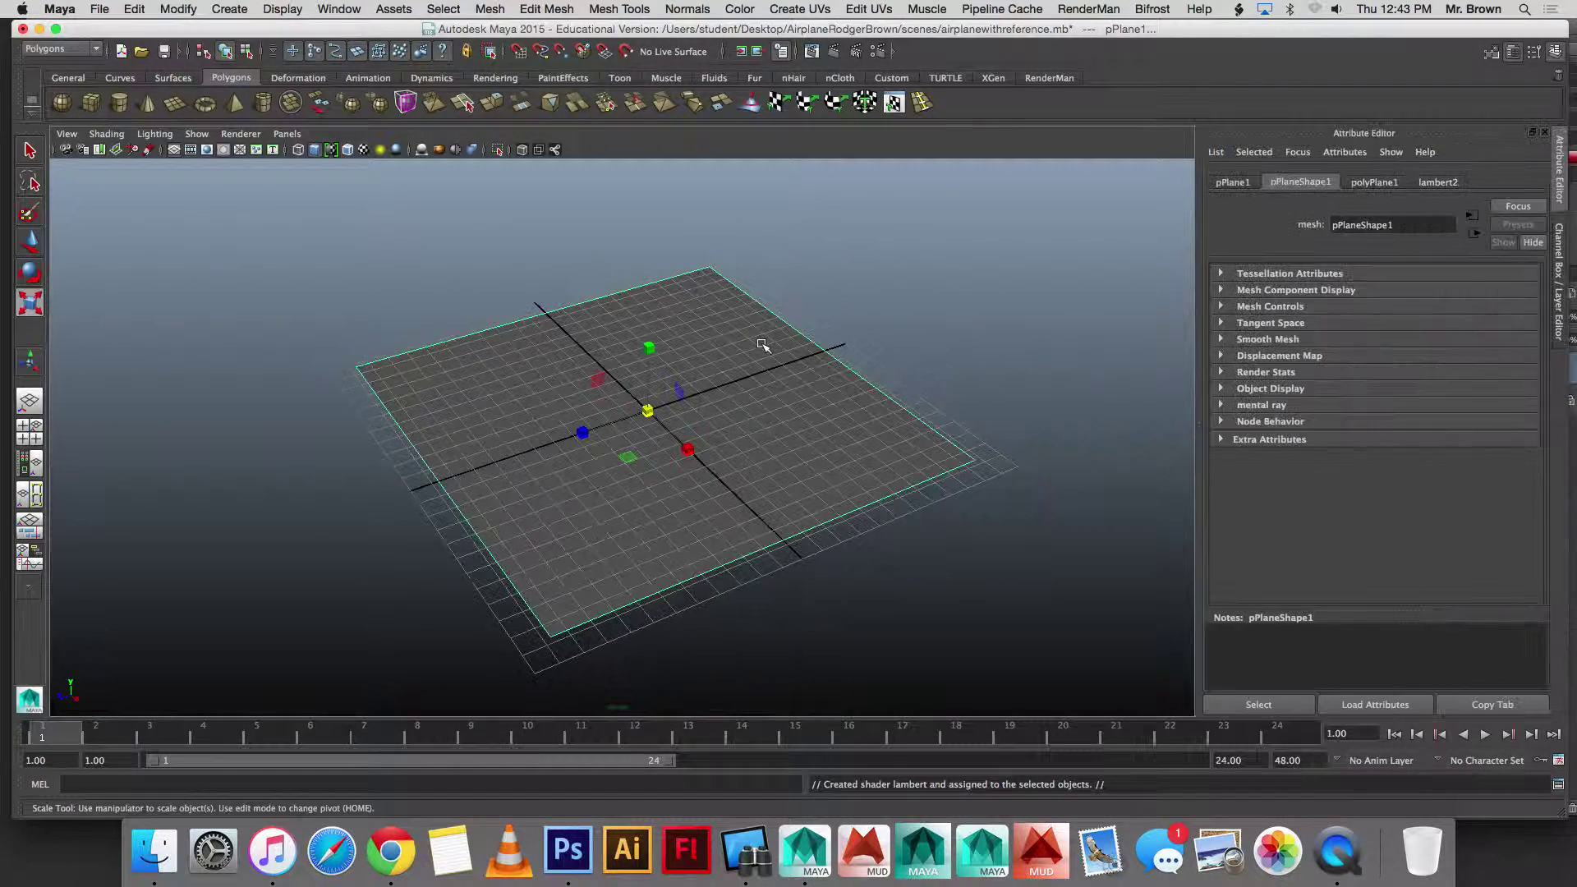
{"action": "left_click", "coordinate": [1438, 182]}
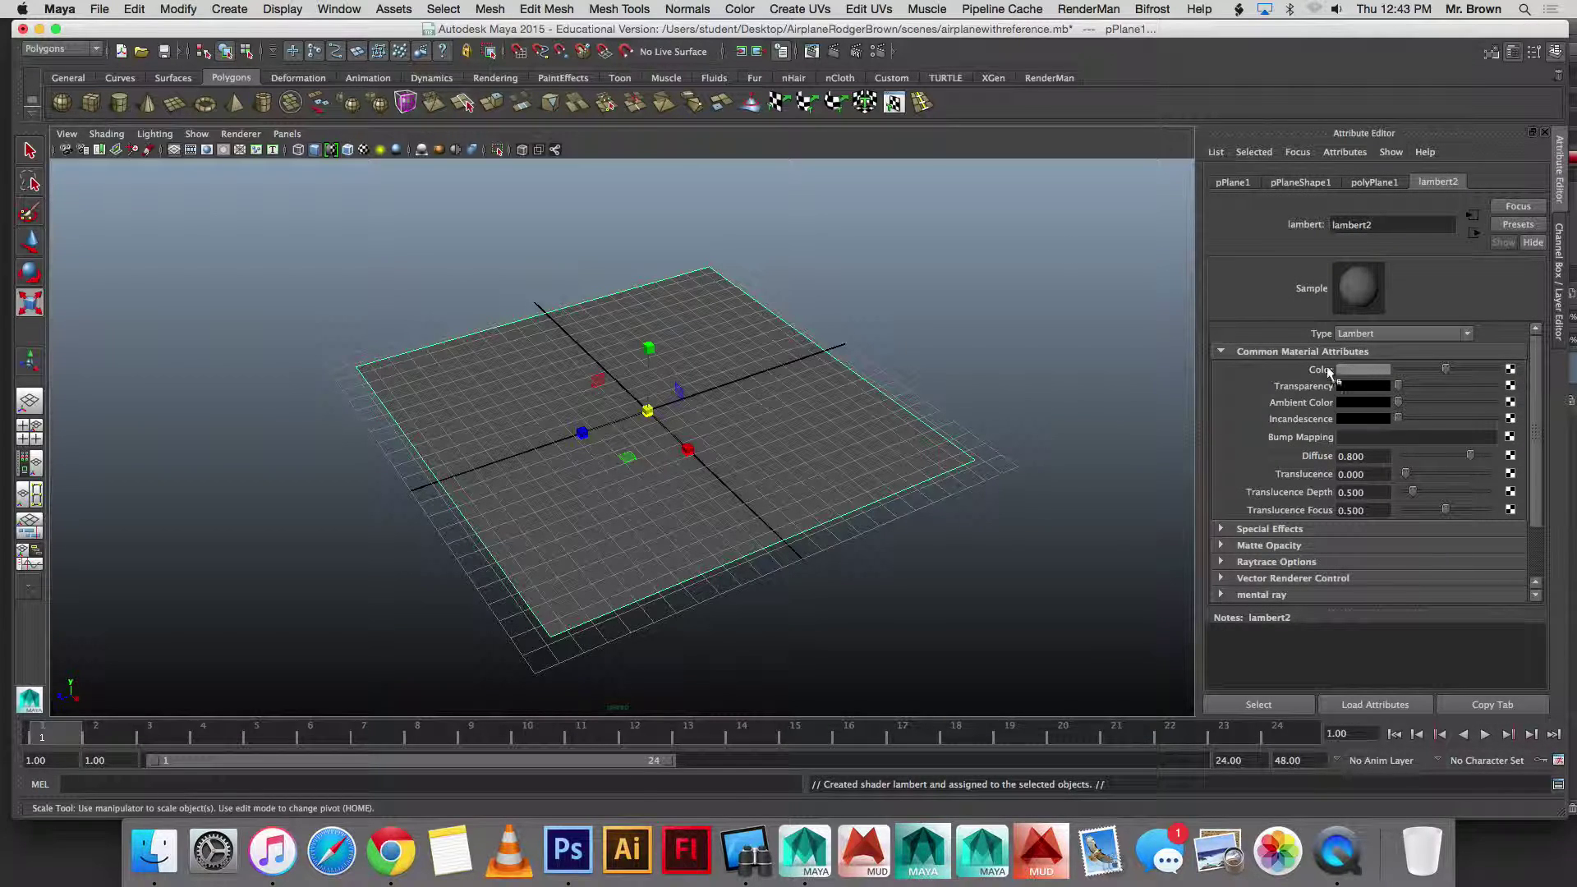
Step: Map the Lambert's color to a PSD file texture using newfront.psd from sourceimages, and turn on textured display in the viewport
{"action": "left_click", "coordinate": [1510, 369]}
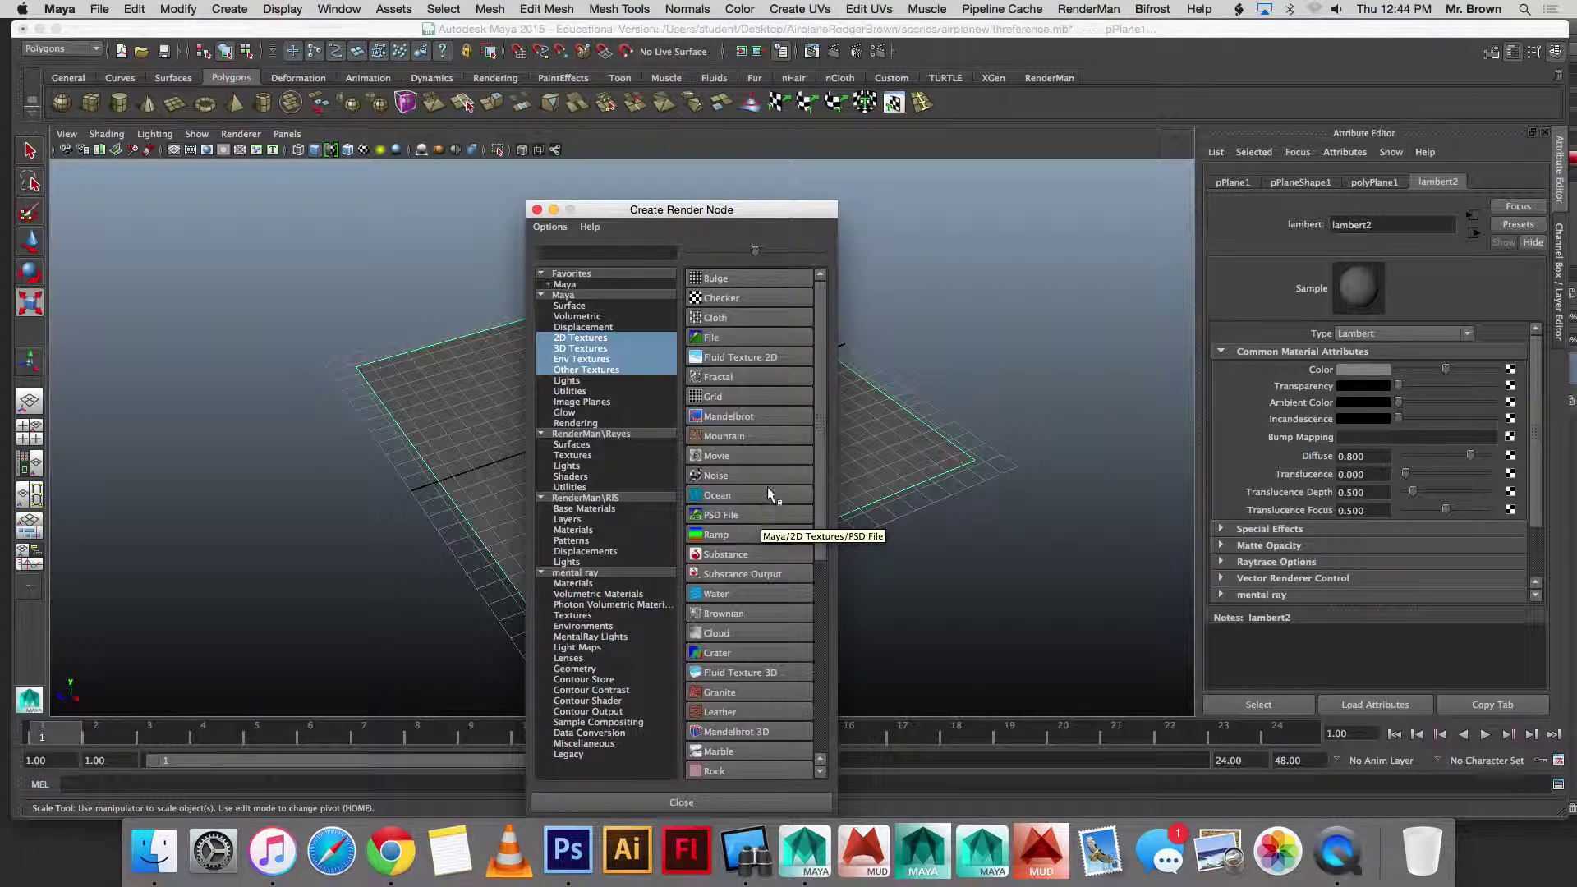
{"action": "left_click", "coordinate": [762, 516]}
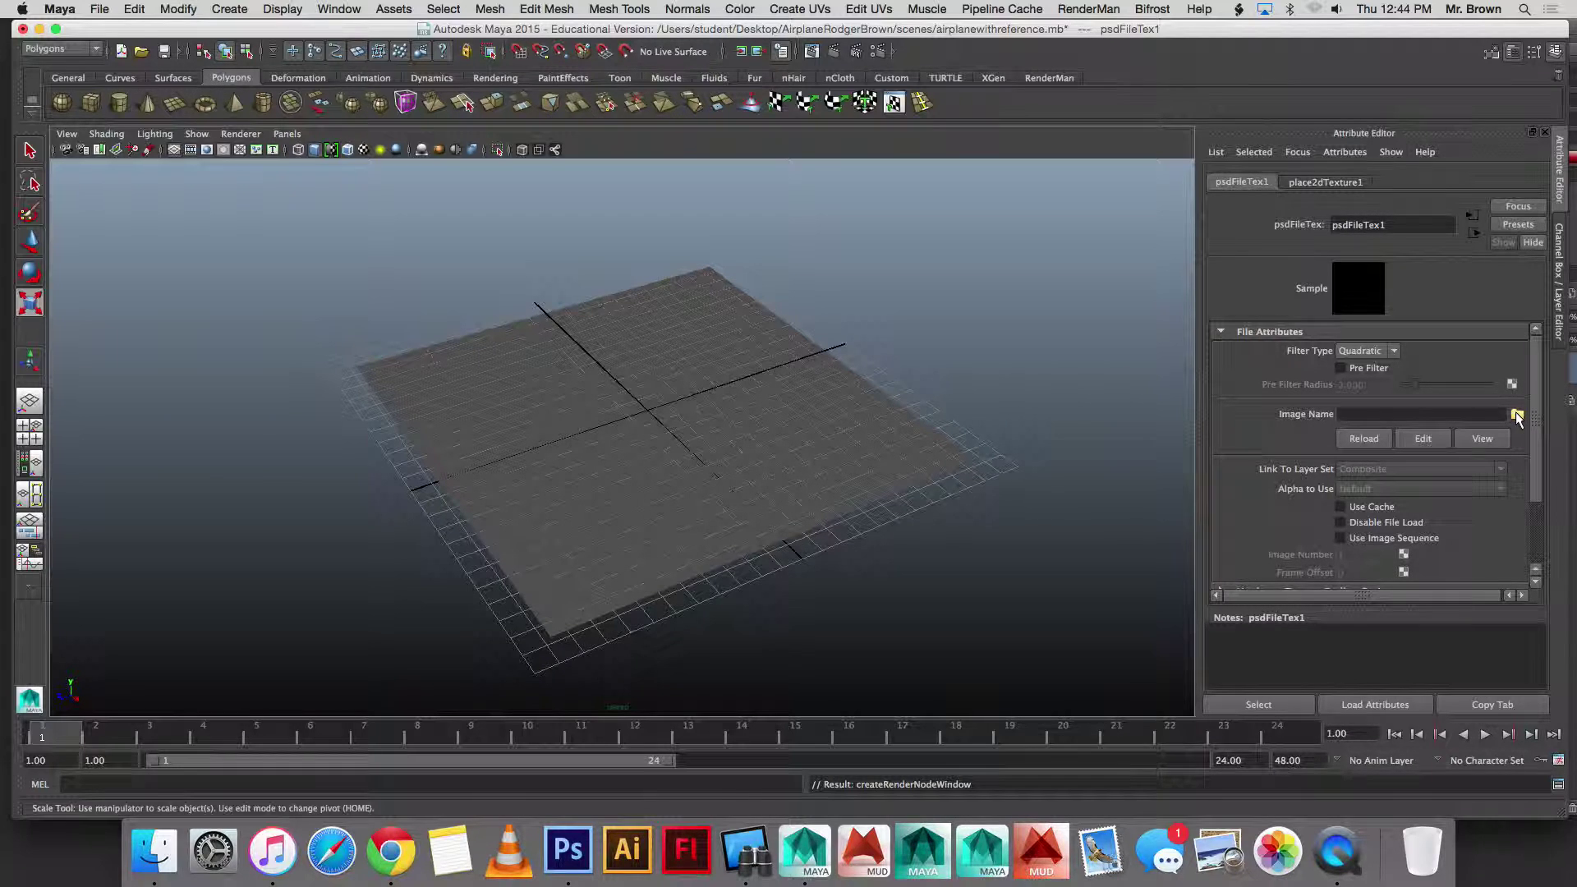
{"action": "left_click", "coordinate": [1516, 415]}
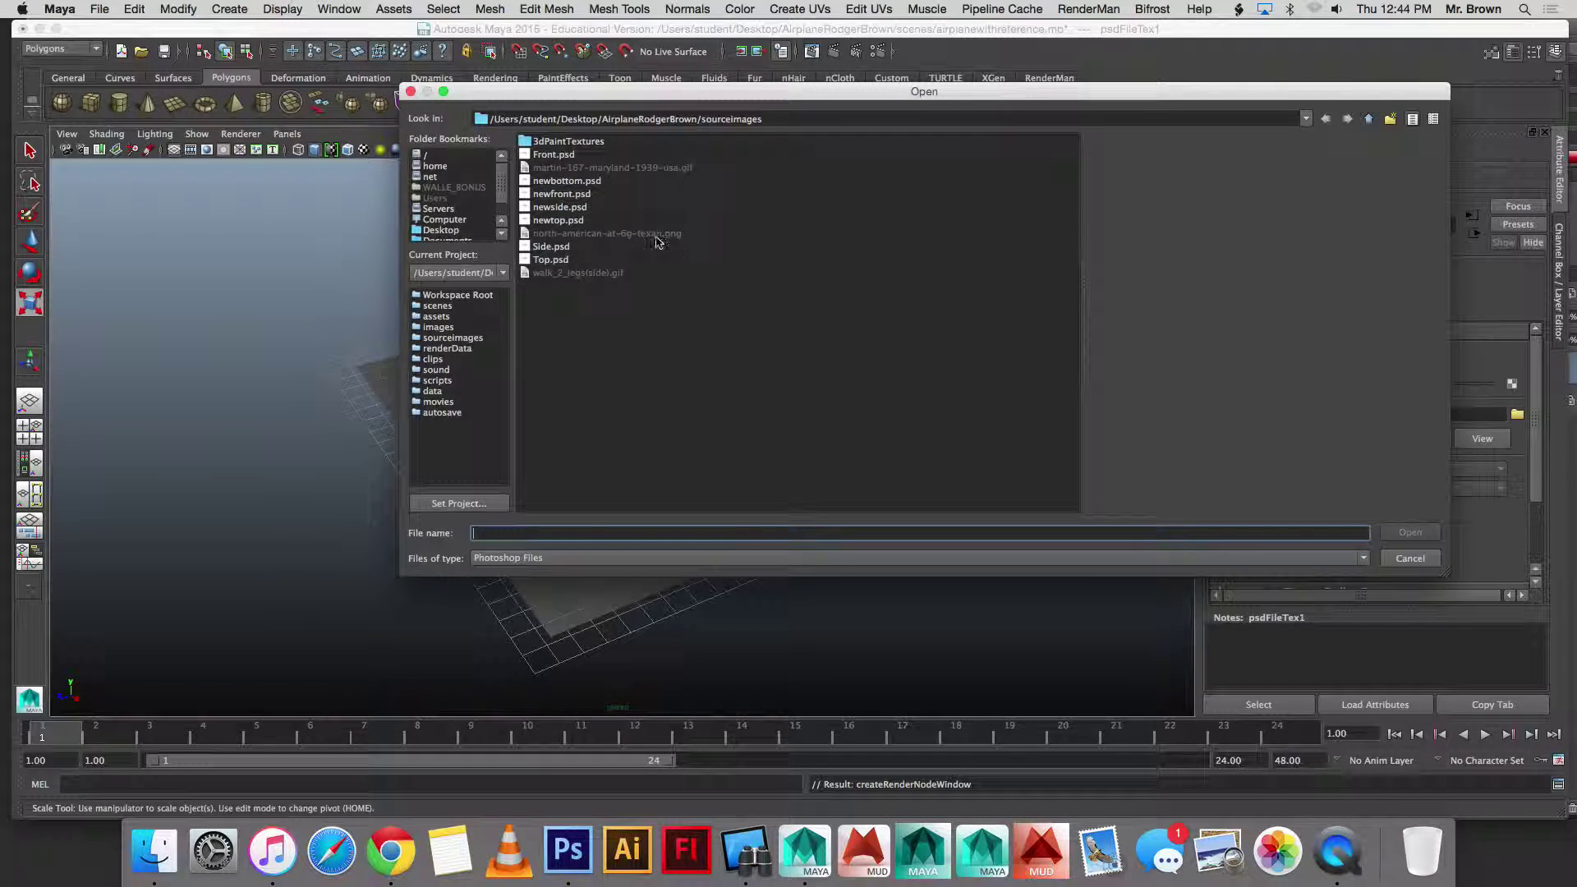
{"action": "left_click", "coordinate": [575, 194]}
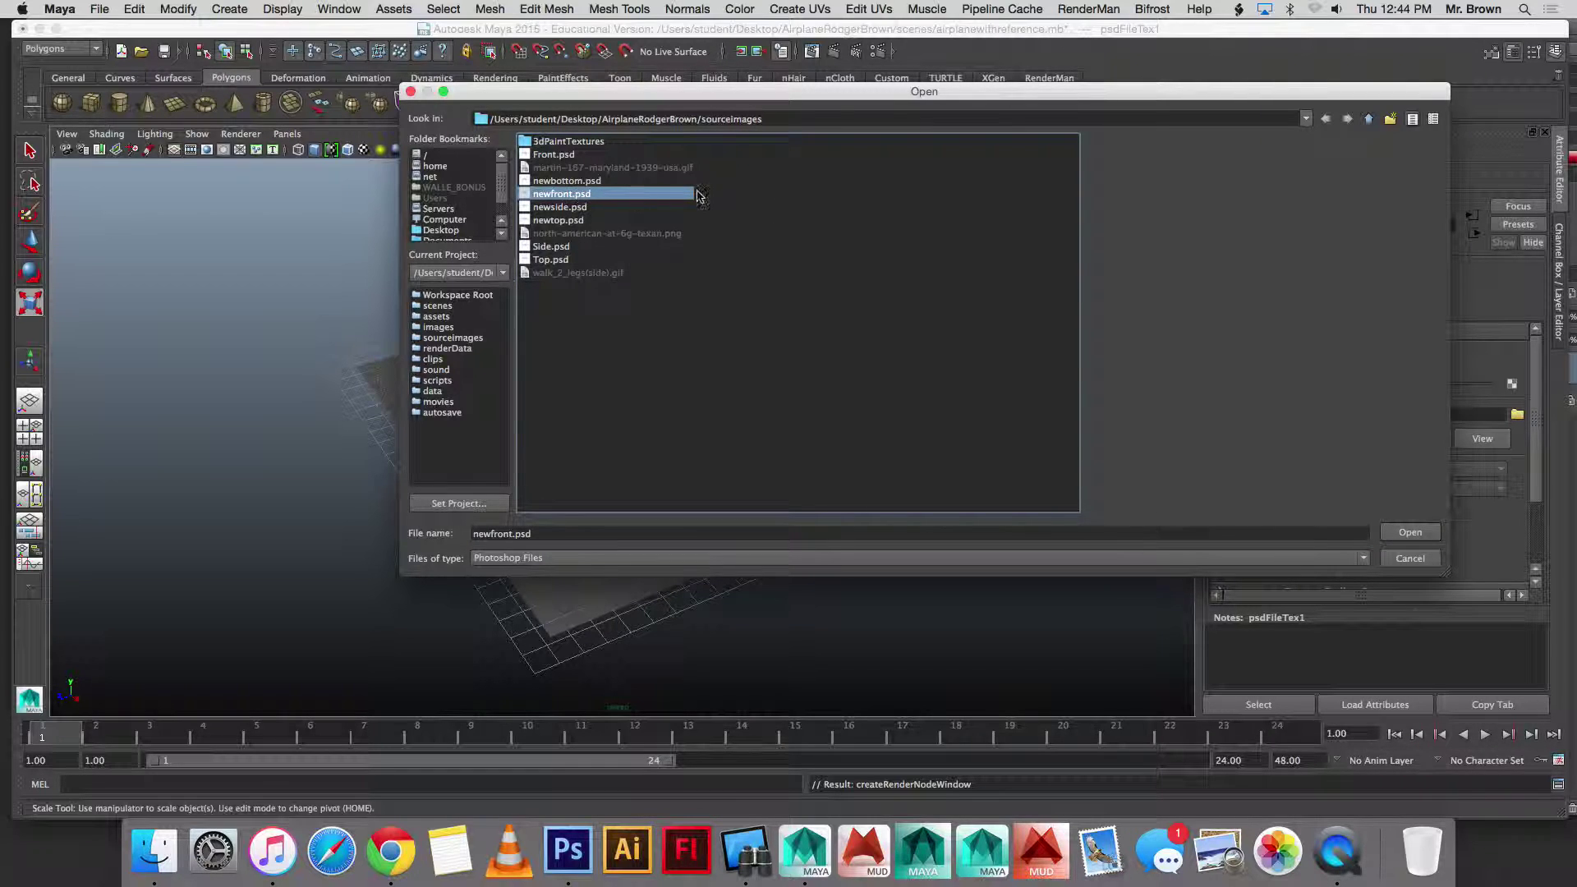
{"action": "left_click", "coordinate": [1410, 533]}
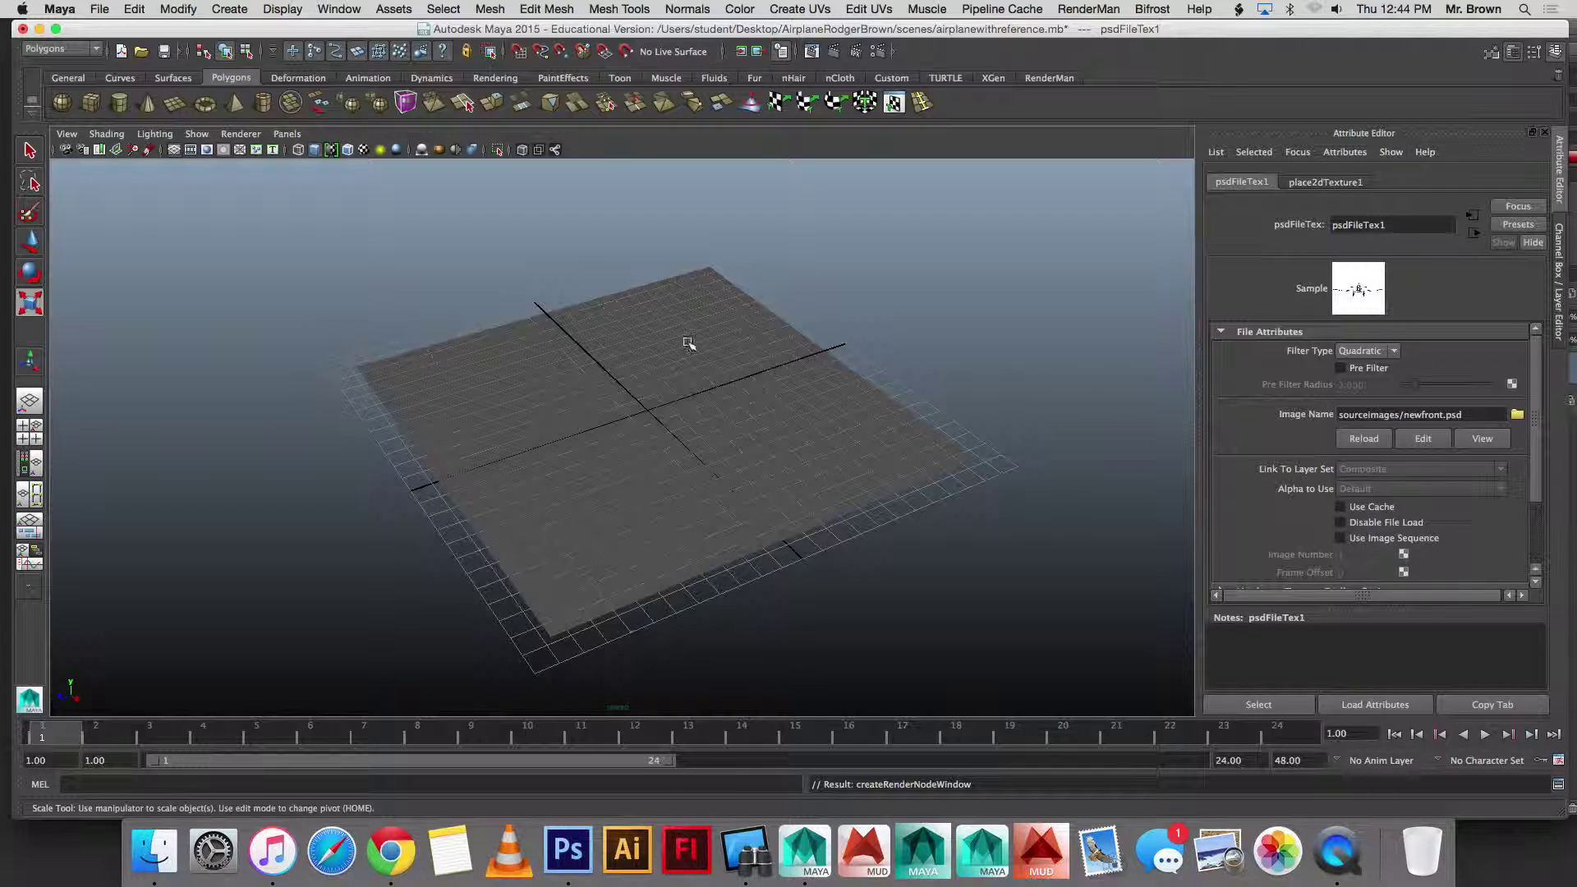
{"action": "key", "text": "6"}
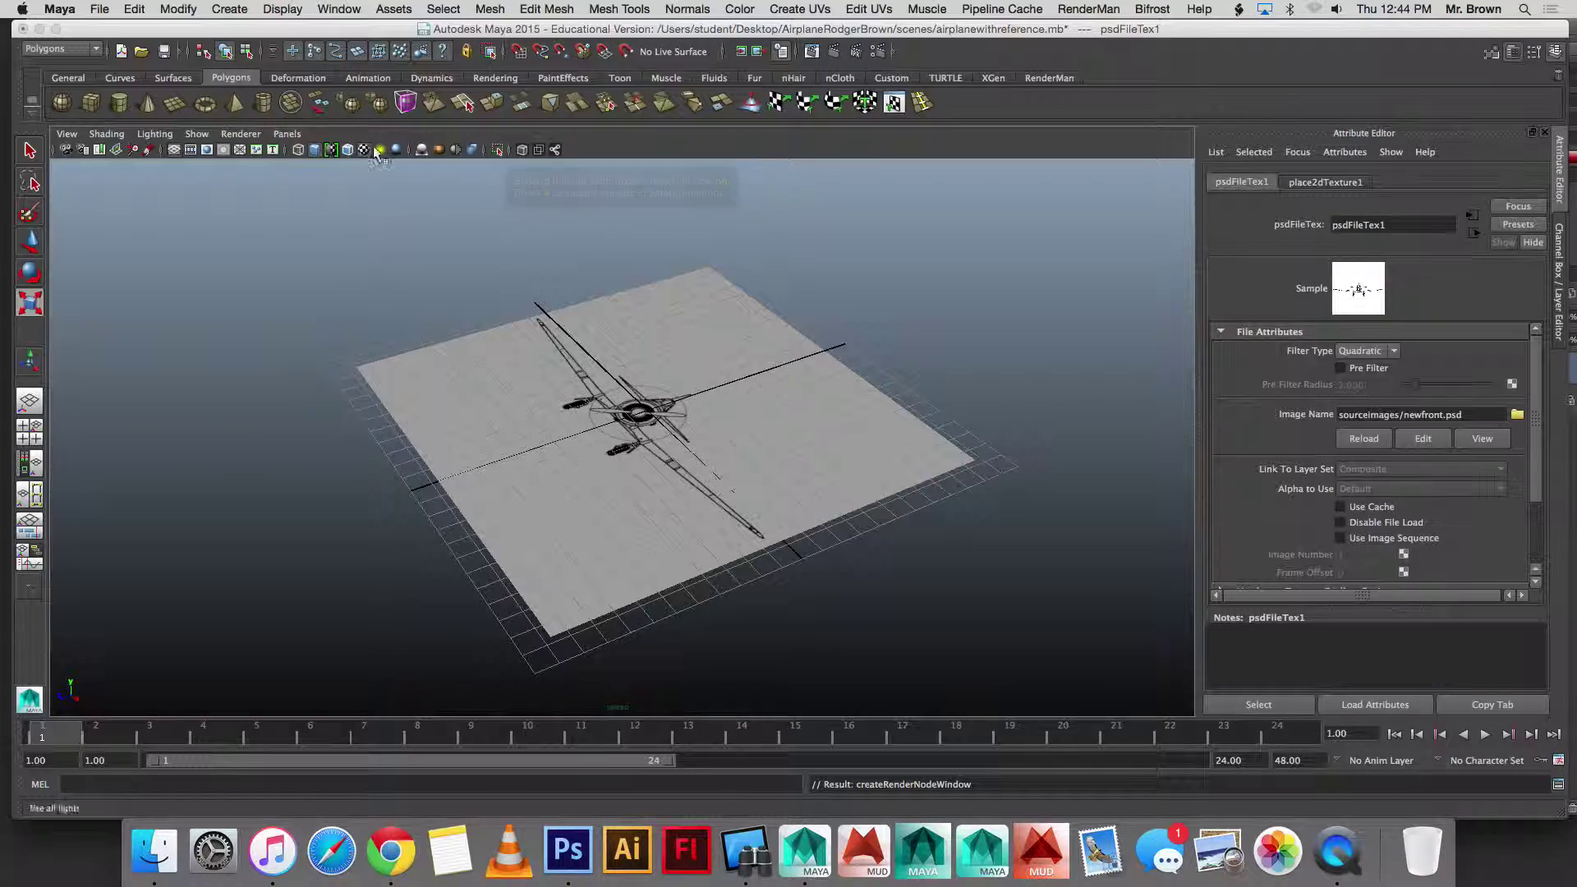
Step: Duplicate the plane textured with the front view and move the copy straight up above the original
{"action": "key", "text": "r"}
{"action": "left_click", "coordinate": [777, 407]}
{"action": "mouse_move", "coordinate": [777, 408]}
{"action": "left_mouse_down", "text": "alt"}
{"action": "mouse_move", "coordinate": [855, 422]}
{"action": "mouse_move", "coordinate": [871, 470]}
{"action": "mouse_move", "coordinate": [767, 405]}
{"action": "mouse_move", "coordinate": [777, 377]}
{"action": "left_mouse_up", "text": "alt"}
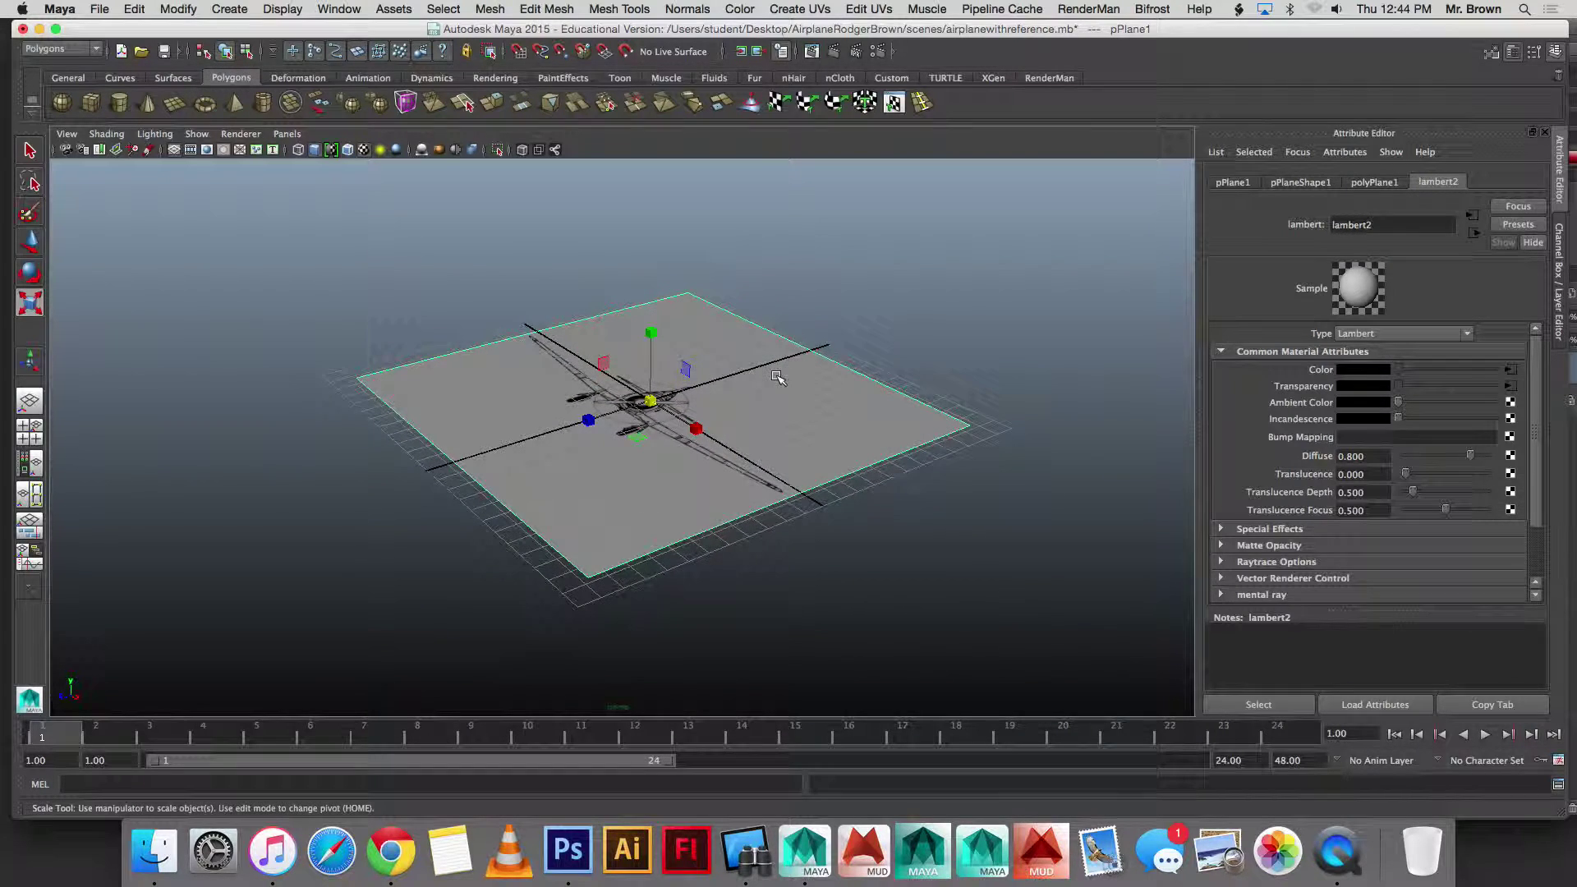
{"action": "left_click", "coordinate": [554, 341]}
{"action": "key", "text": "w"}
{"action": "left_click_drag", "start_coordinate": [642, 328], "coordinate": [647, 252]}
{"action": "mouse_move", "coordinate": [652, 448]}
{"action": "left_mouse_down", "text": "alt"}
{"action": "mouse_move", "coordinate": [588, 413]}
{"action": "mouse_move", "coordinate": [639, 456]}
{"action": "left_mouse_up", "text": "alt"}
Step: Assign a new Lambert material to the raised plane and map its color to a PSD file texture using newbottom.psd
{"action": "right_click", "coordinate": [656, 410]}
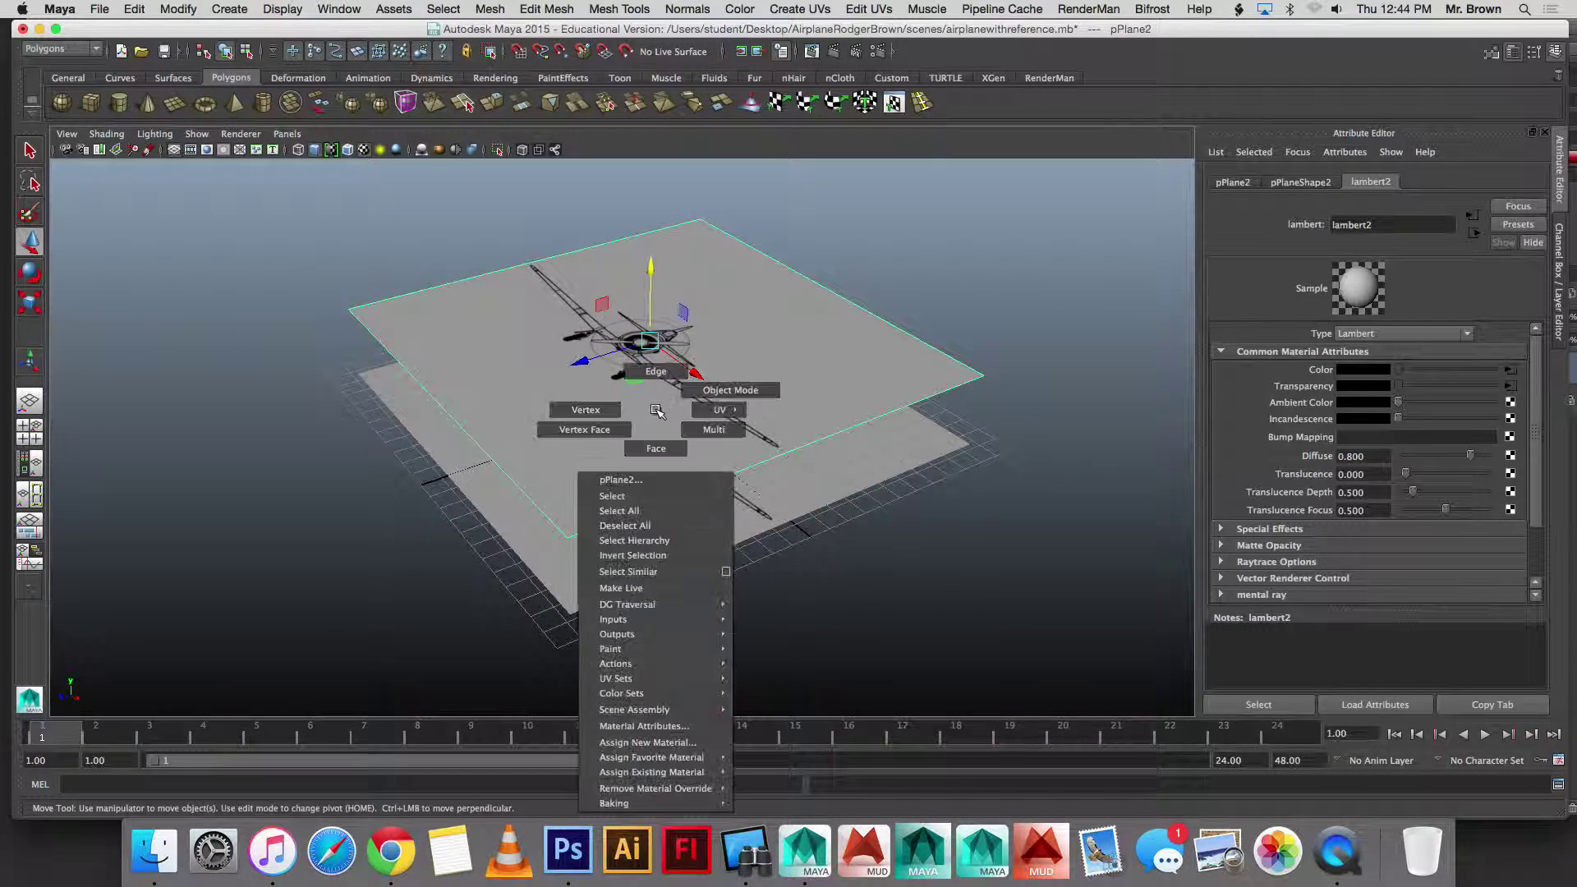
{"action": "left_click", "coordinate": [649, 743]}
{"action": "left_click", "coordinate": [674, 377]}
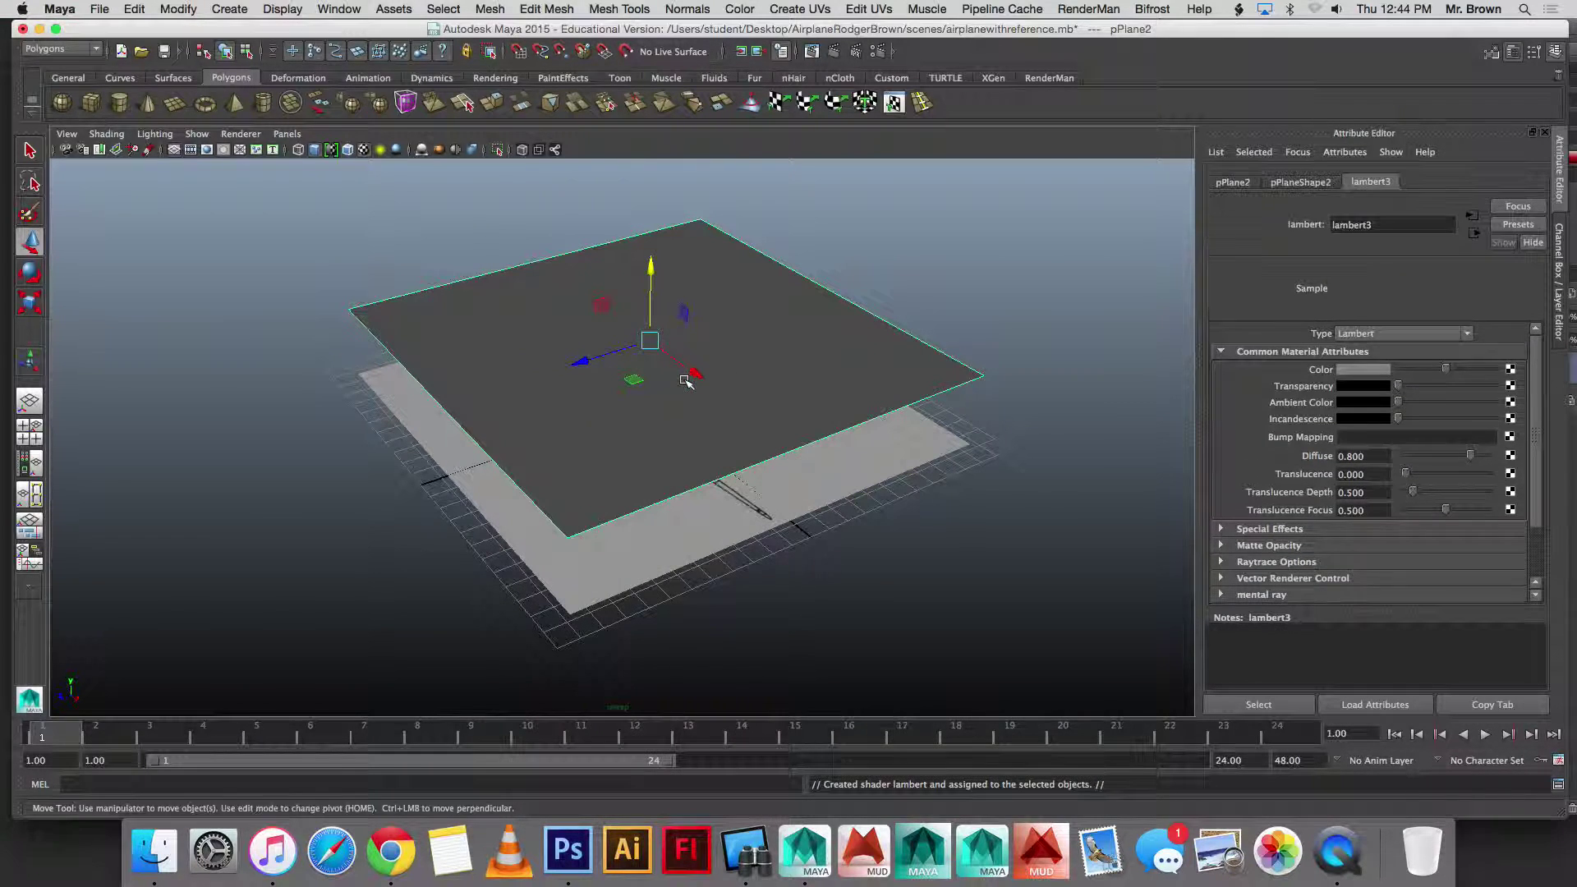
{"action": "left_click", "coordinate": [1510, 370]}
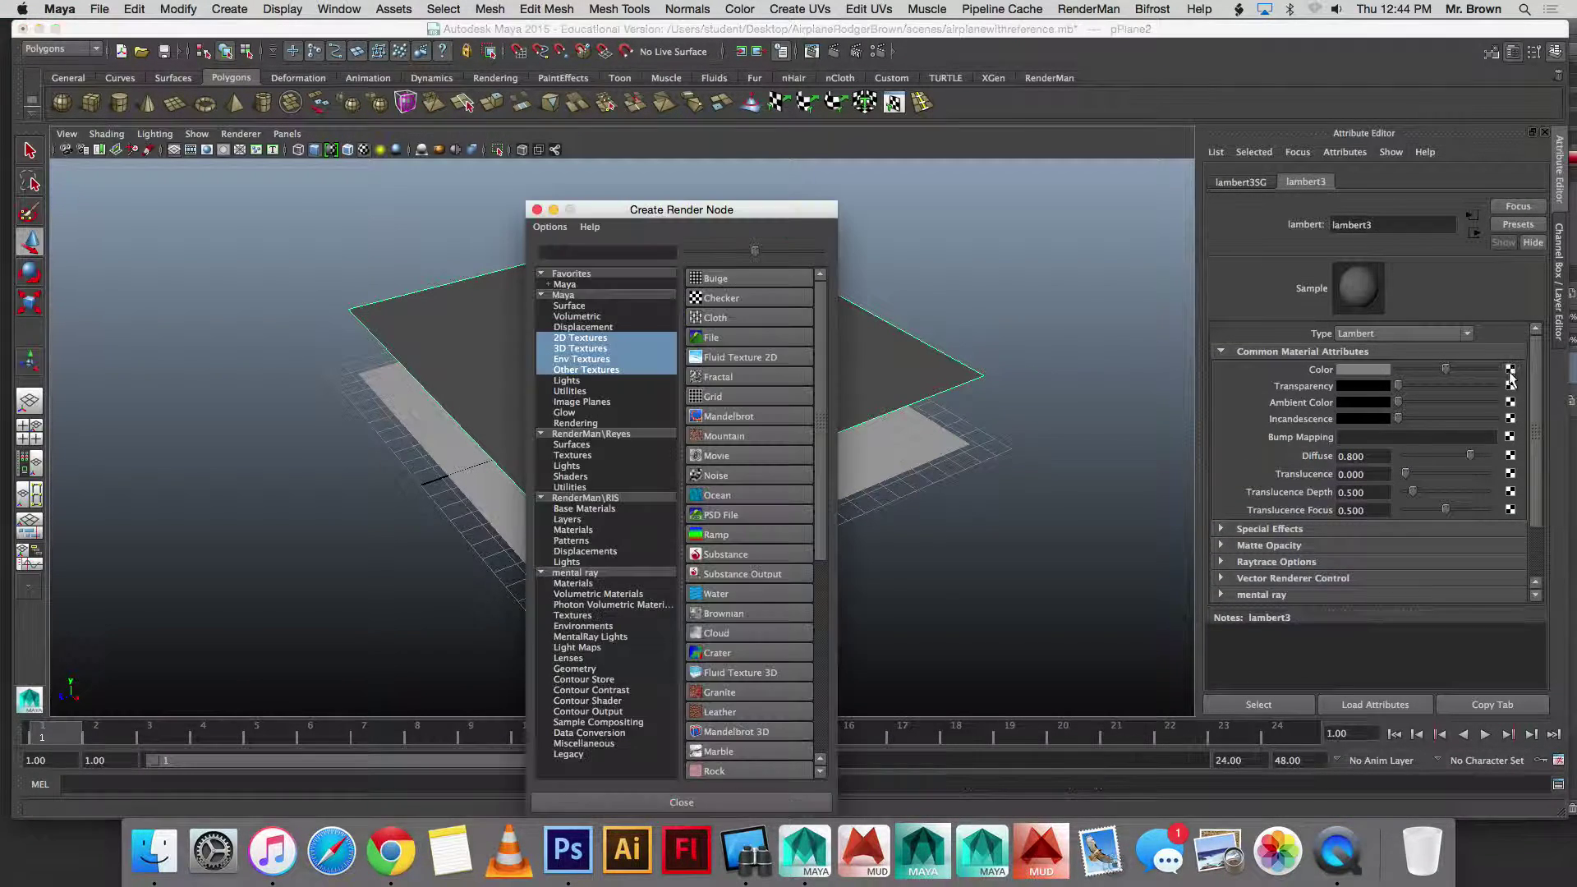
{"action": "left_click", "coordinate": [721, 516]}
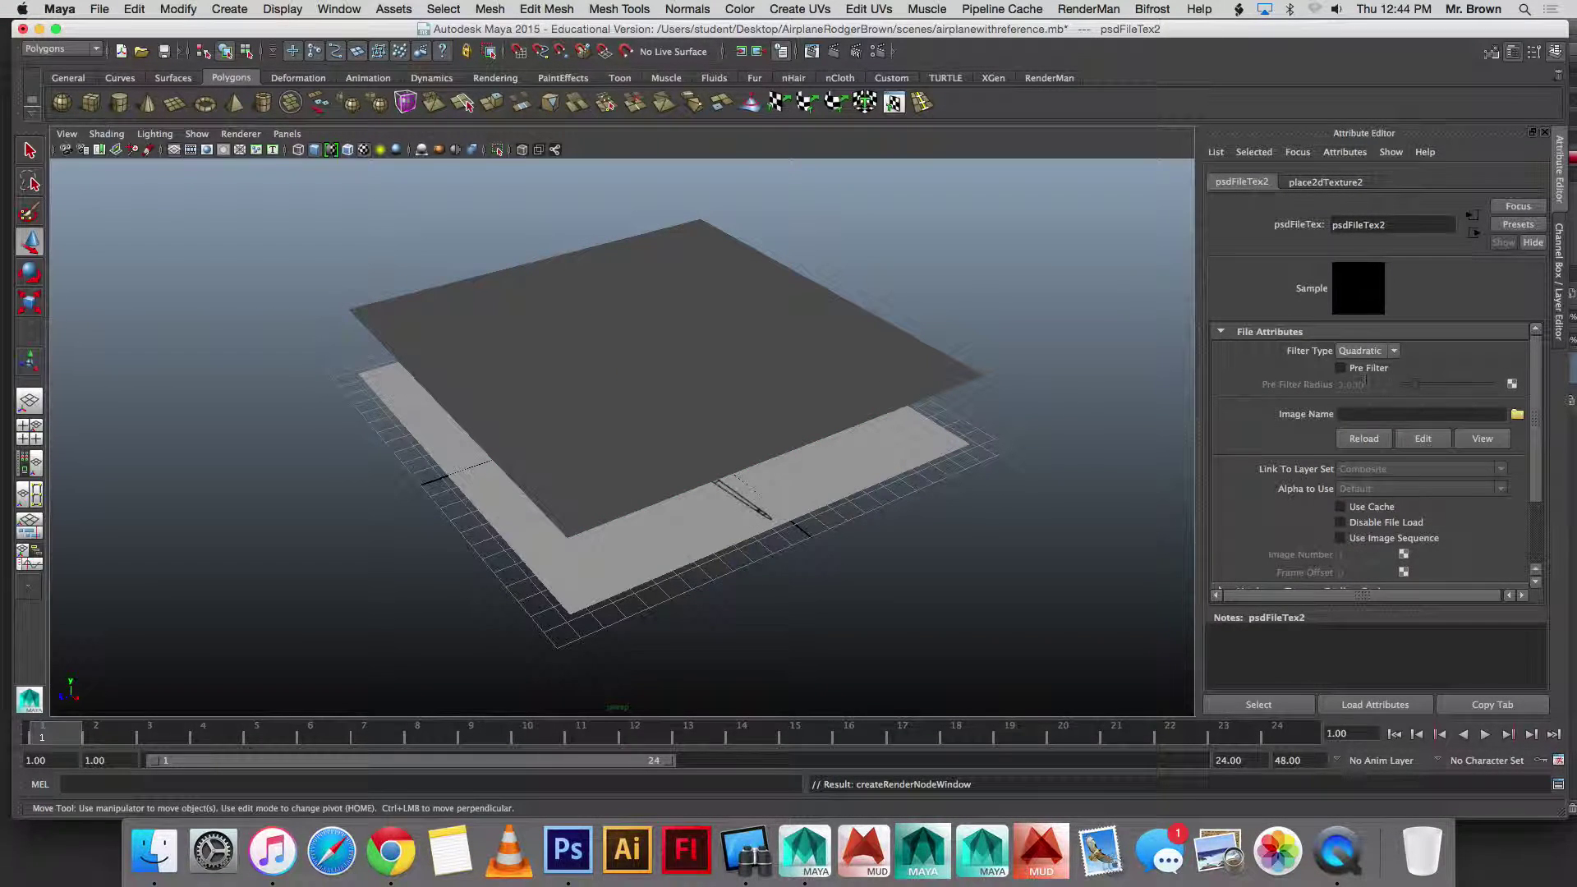
{"action": "left_click", "coordinate": [1517, 415]}
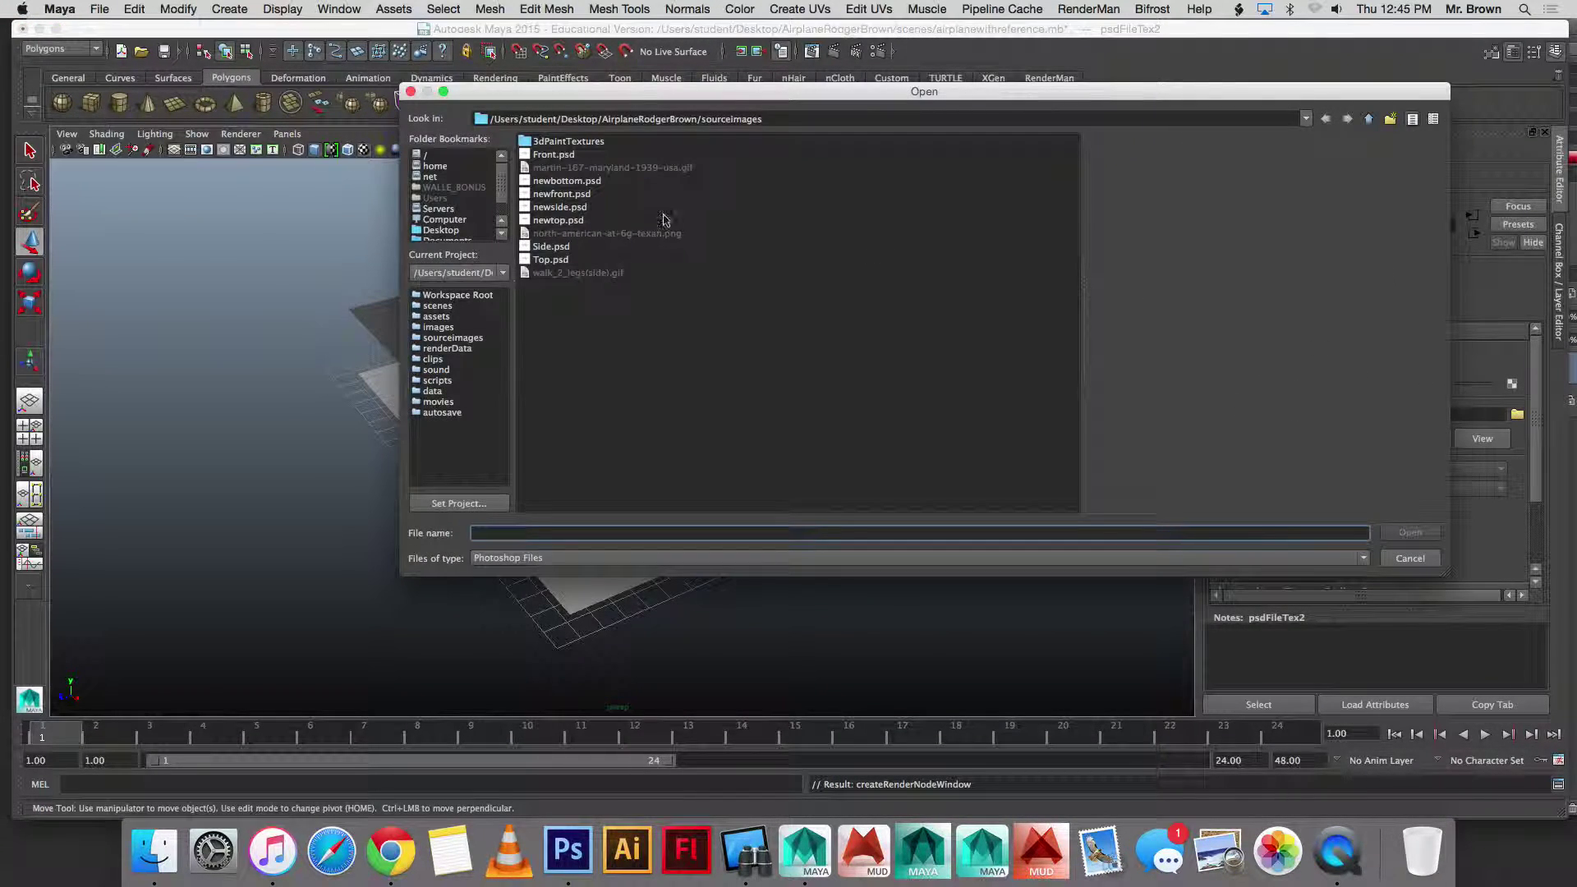
{"action": "left_click", "coordinate": [579, 182]}
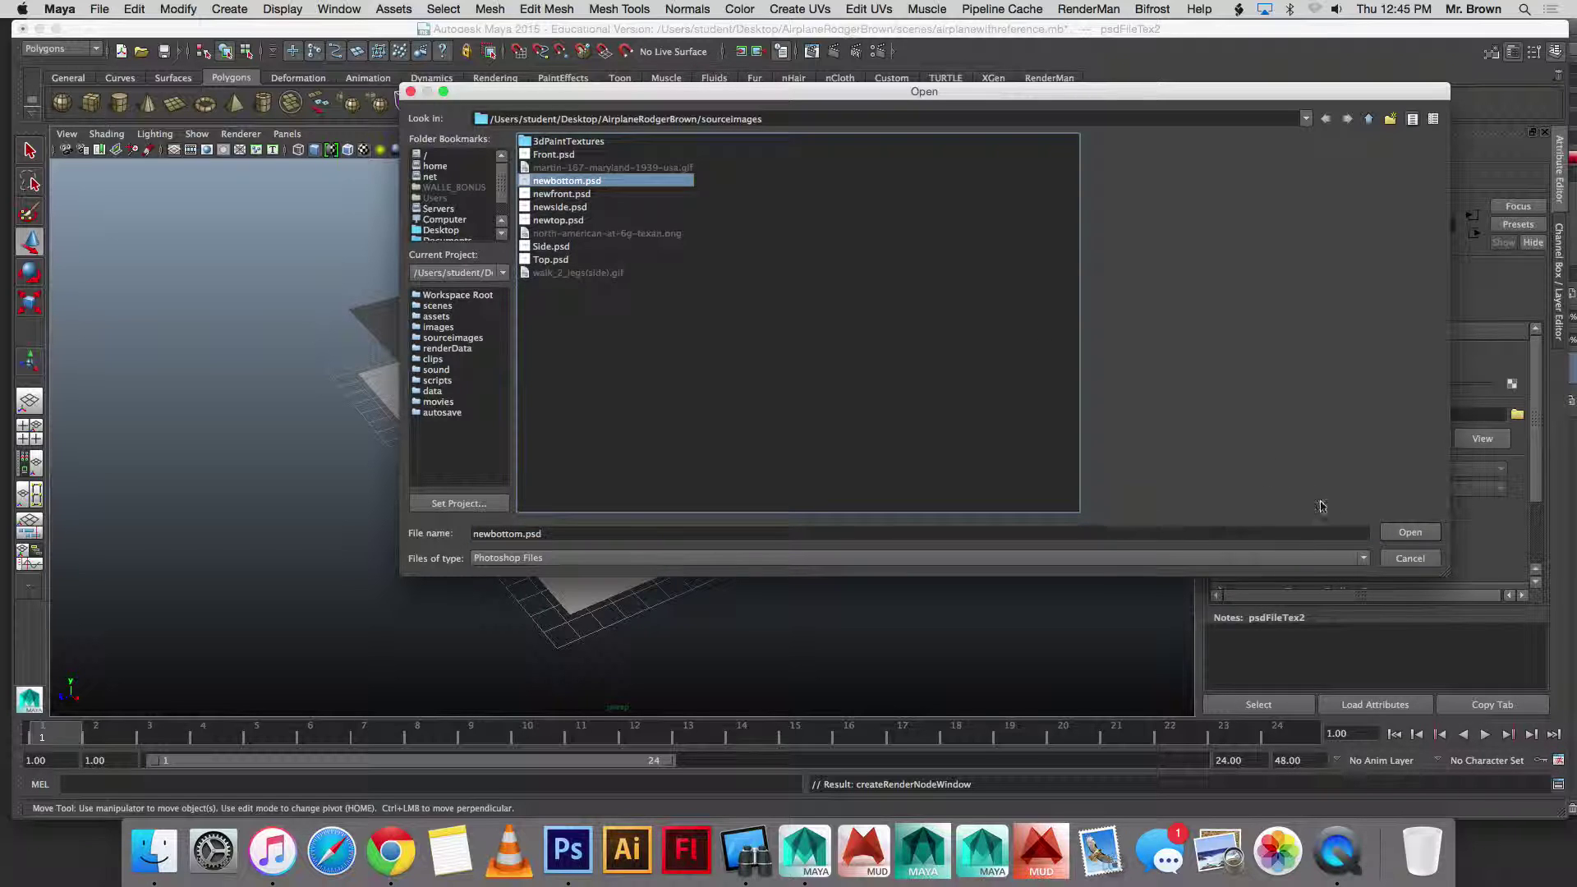
{"action": "left_click", "coordinate": [1409, 532]}
Step: Duplicate the plane showing the bottom view and raise the copy to about 7.8 cm in Y
{"action": "left_click", "coordinate": [757, 372]}
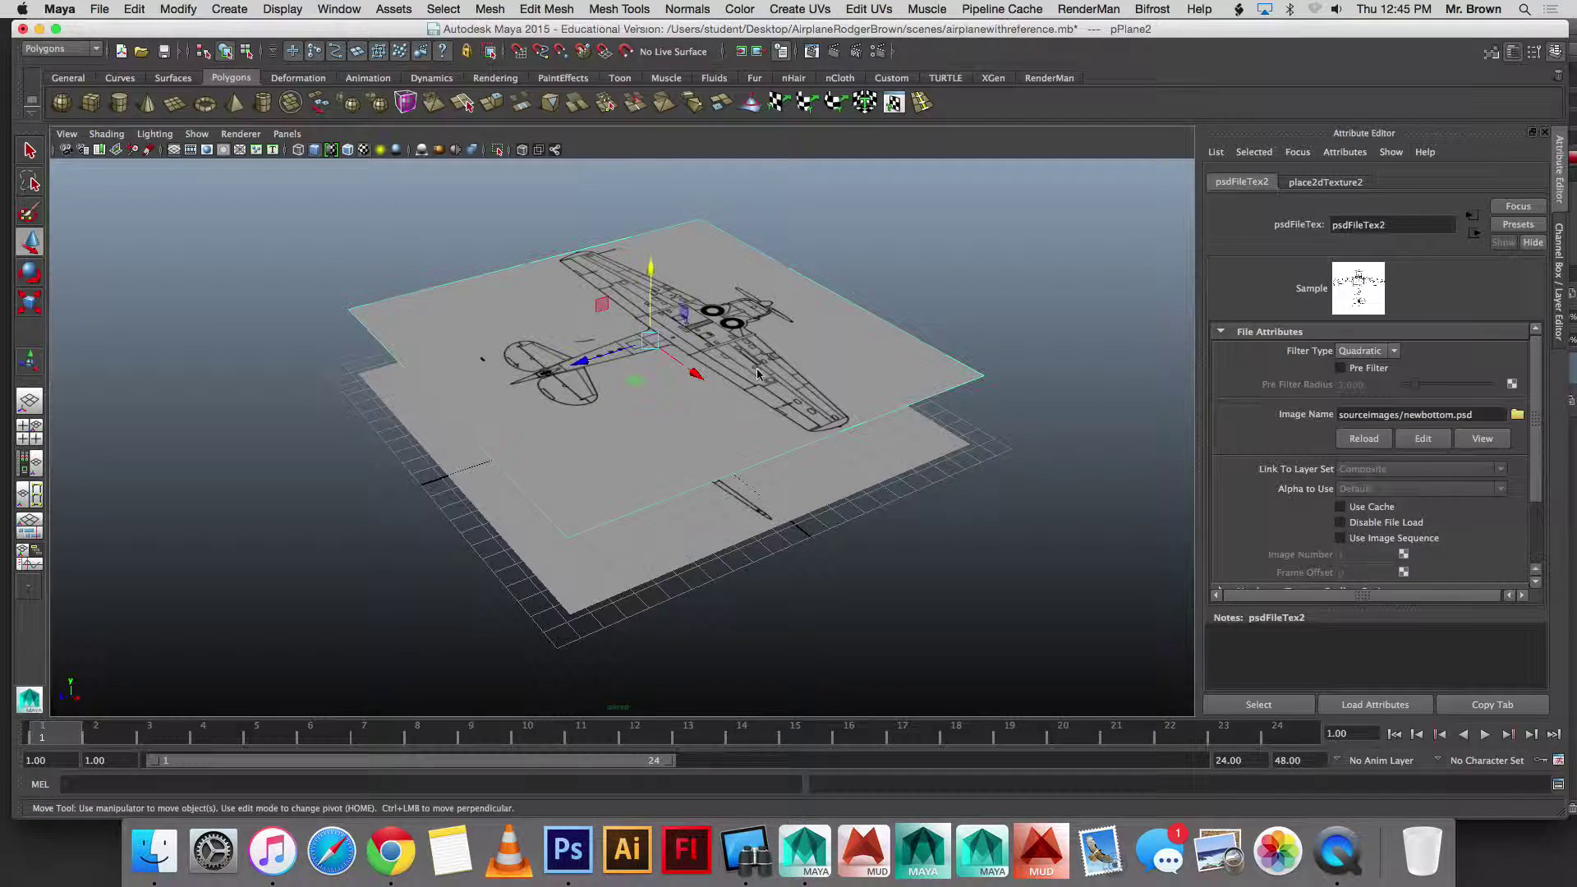
{"action": "key", "text": "ctrl+d"}
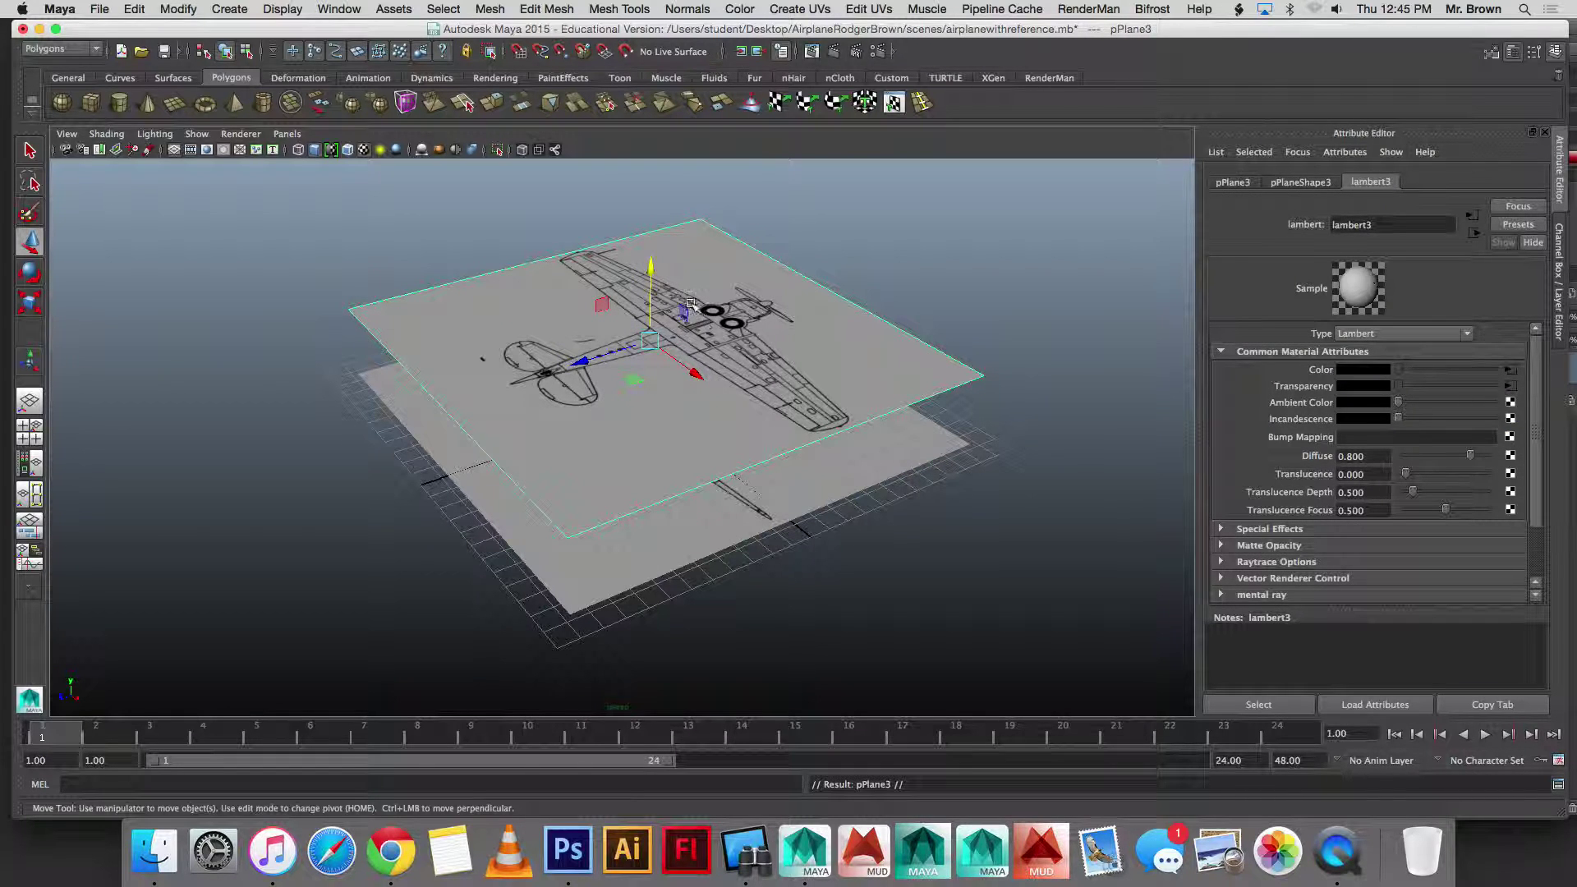
{"action": "left_click_drag", "start_coordinate": [653, 271], "coordinate": [653, 181]}
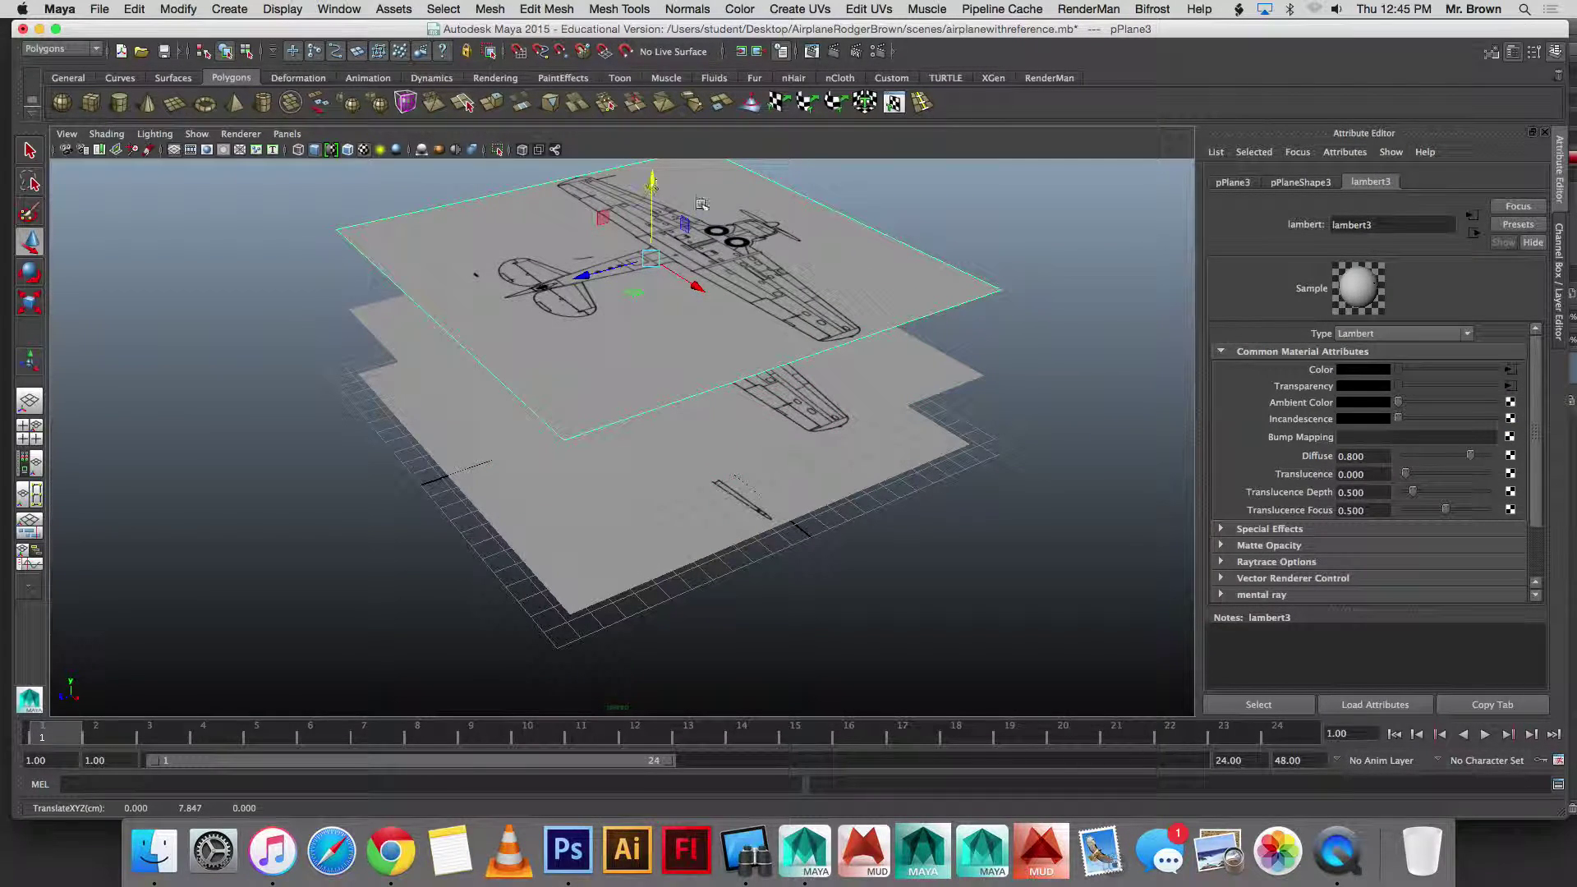
{"action": "left_click_drag", "start_coordinate": [784, 377], "coordinate": [740, 399], "text": "alt"}
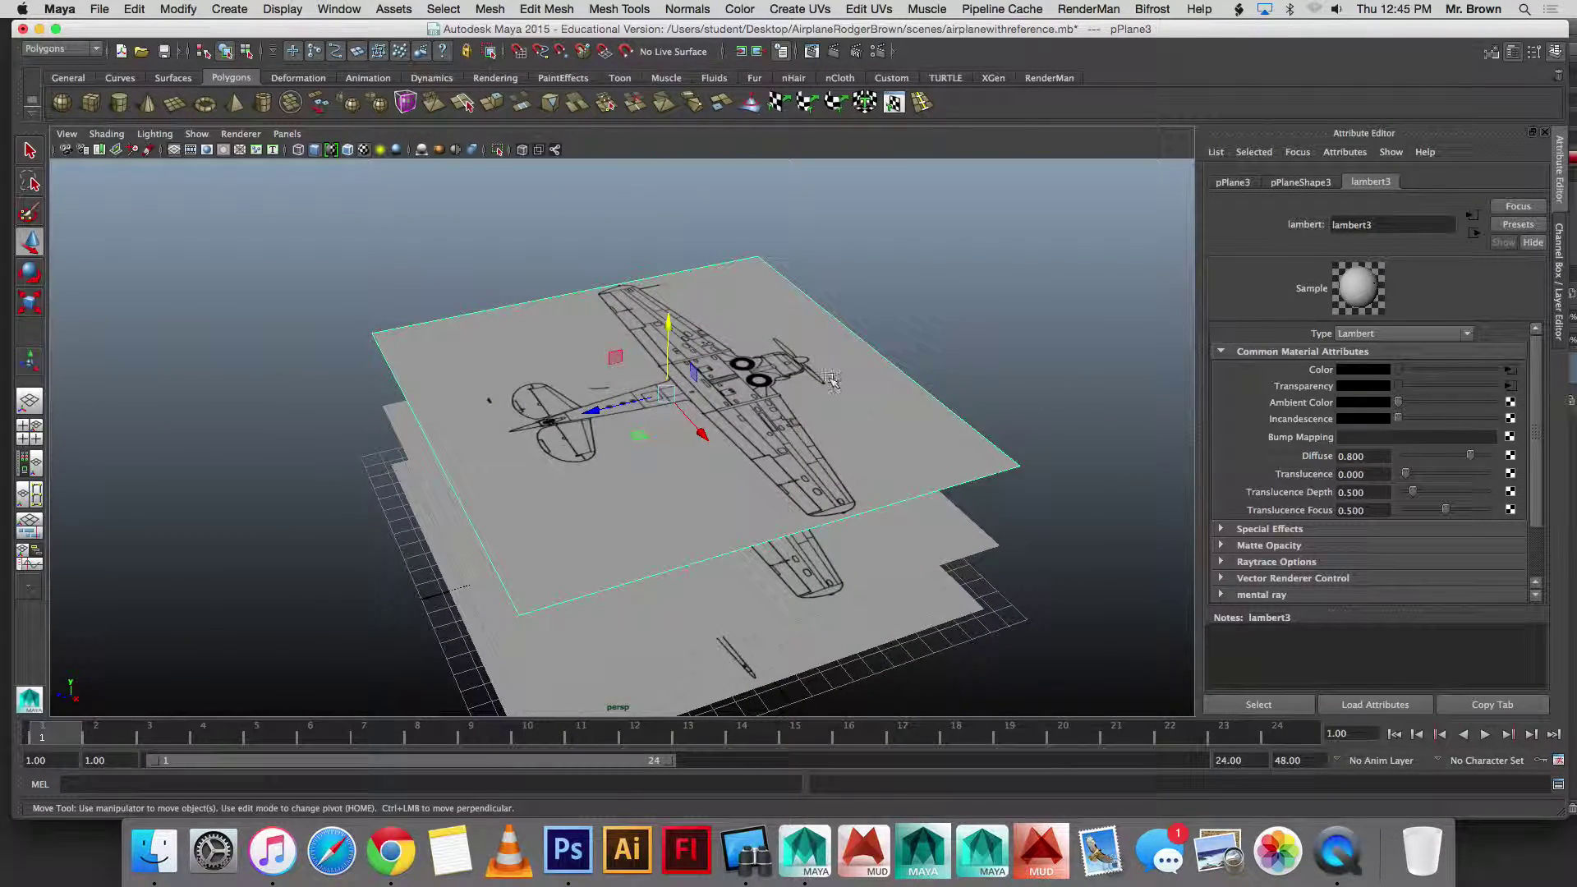
Step: Assign a new Lambert material to the third plane and map its color to a PSD file texture using newtop.psd
{"action": "right_click", "coordinate": [759, 381]}
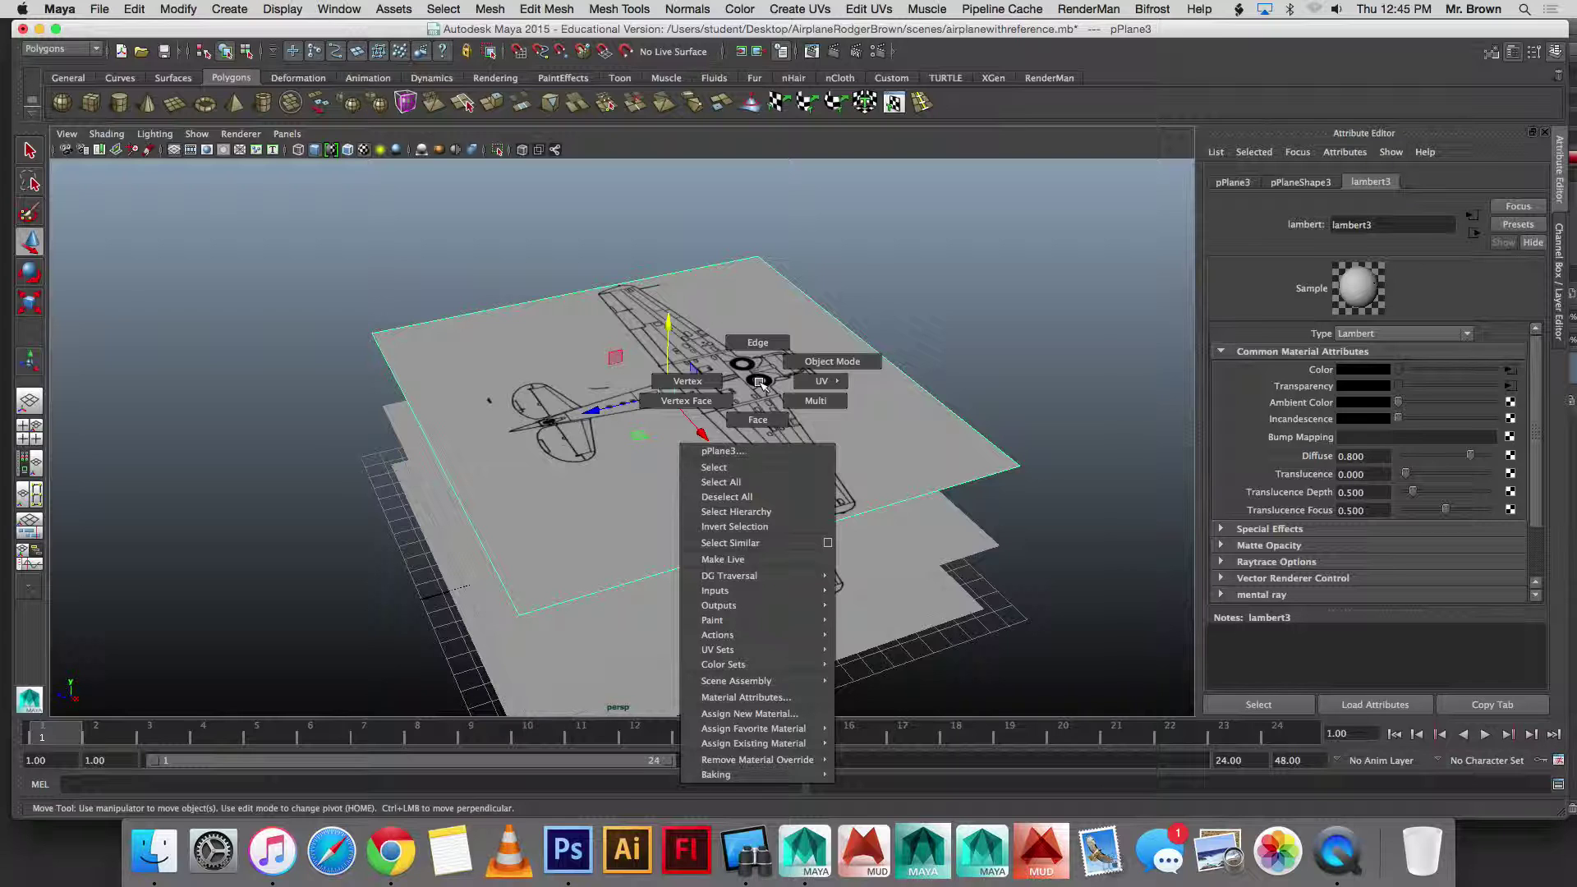
{"action": "left_click", "coordinate": [788, 713]}
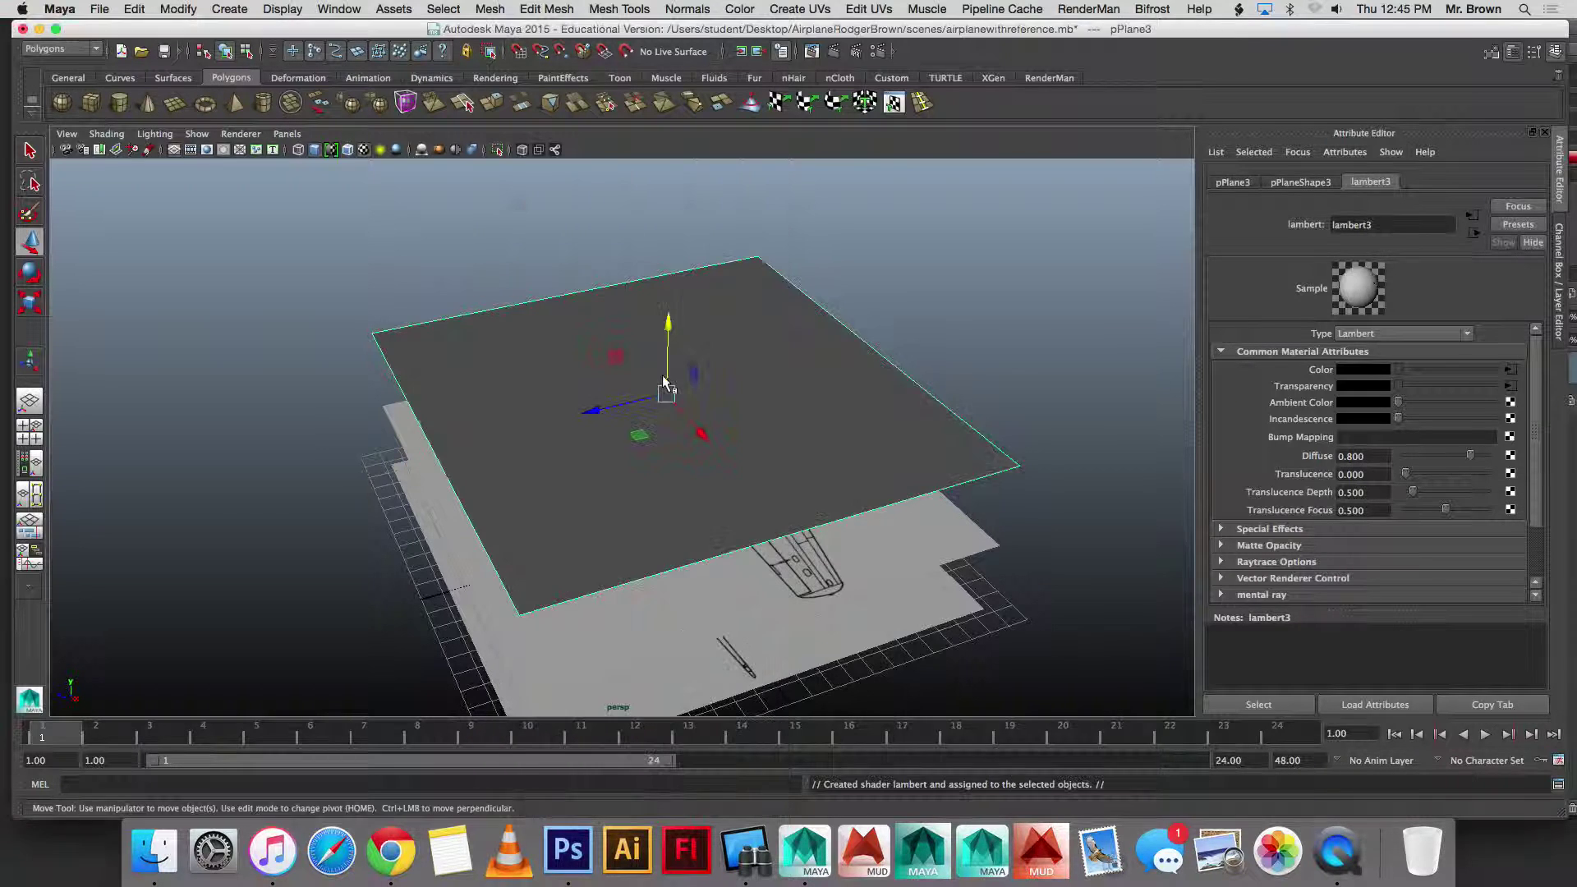
{"action": "left_click", "coordinate": [662, 374]}
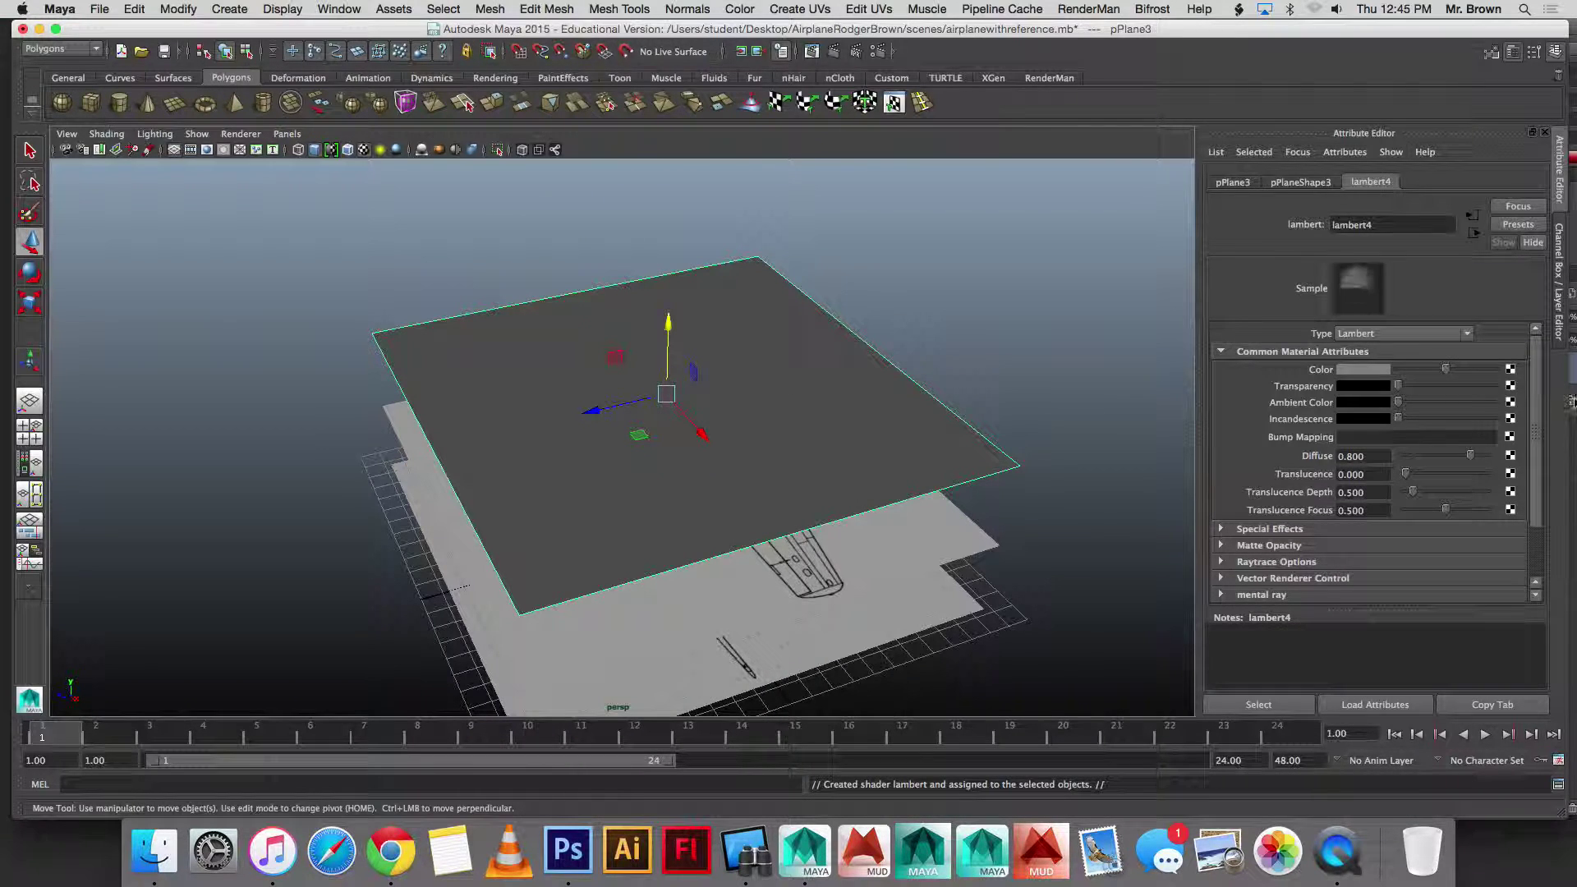
{"action": "left_click", "coordinate": [1510, 370]}
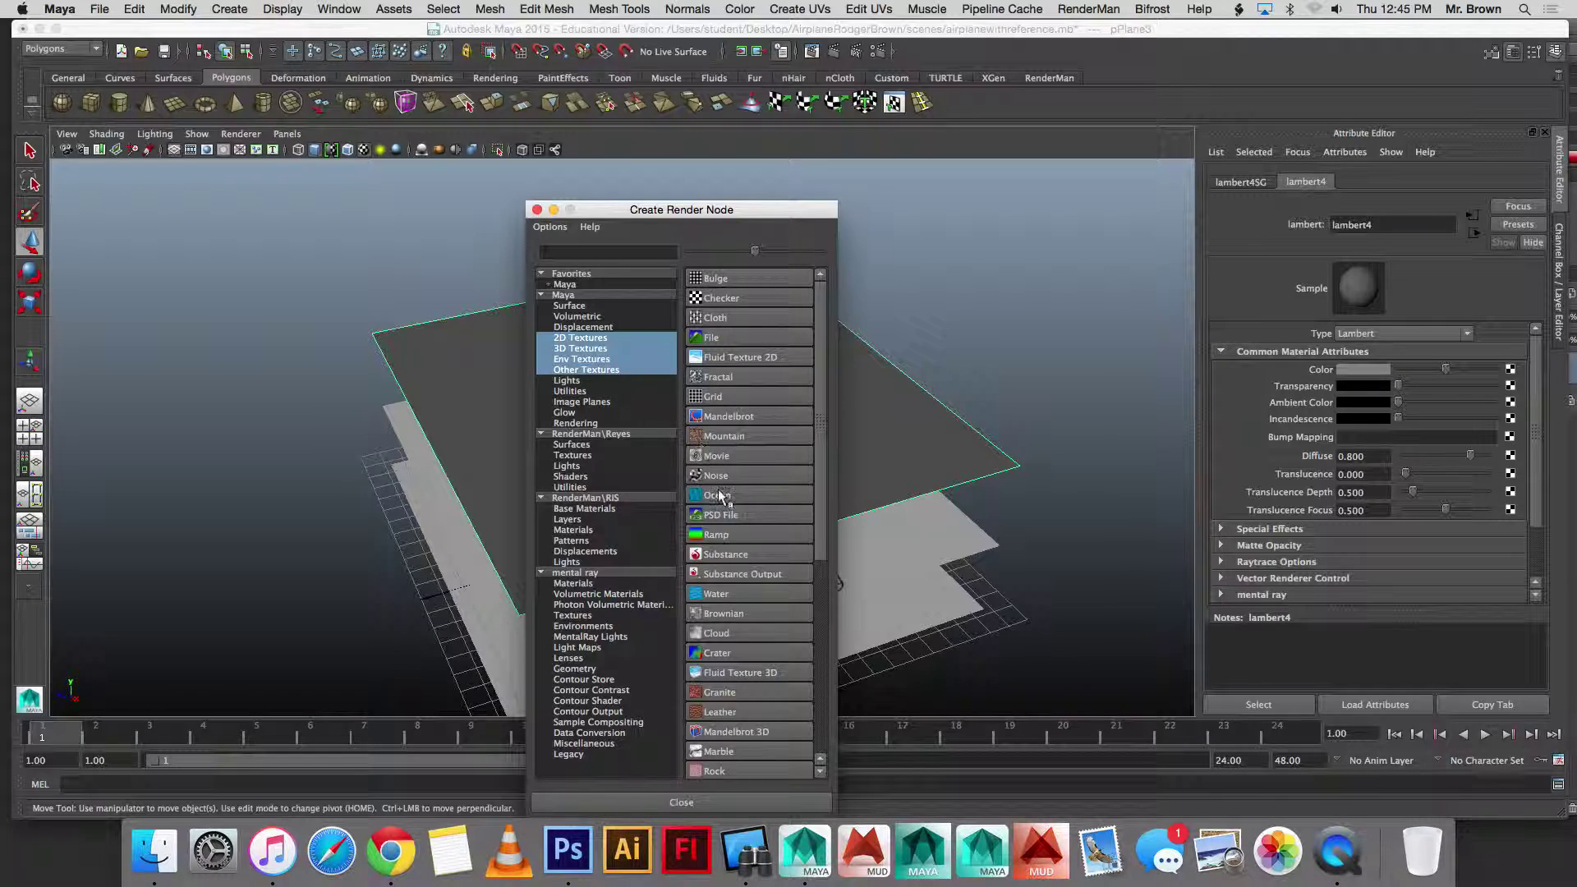
{"action": "left_click", "coordinate": [722, 514]}
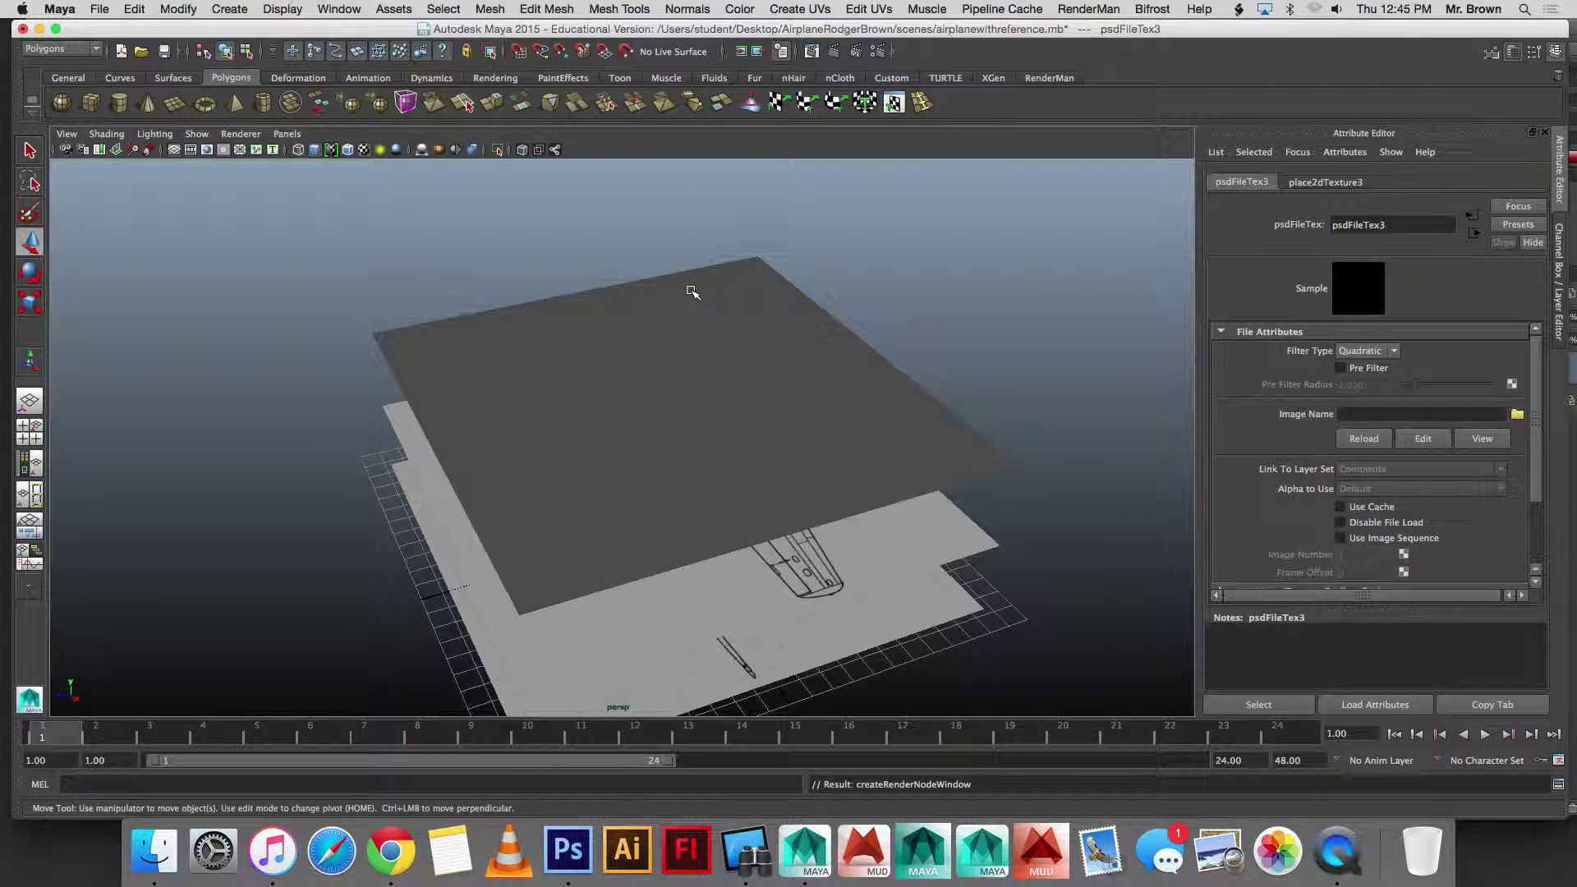
{"action": "left_click", "coordinate": [1517, 415]}
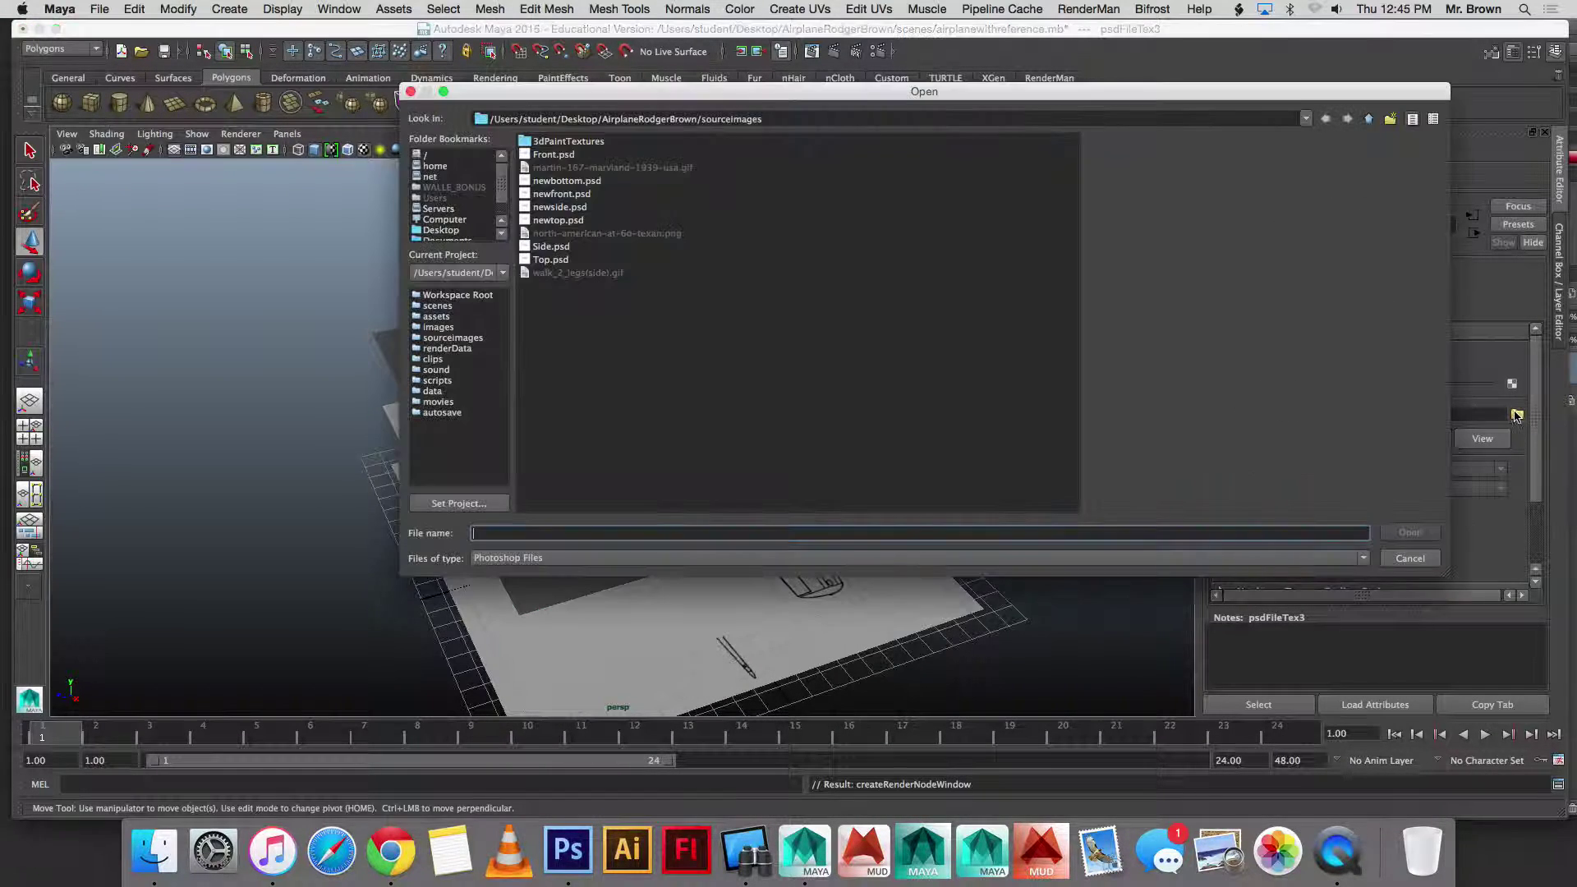
{"action": "left_click", "coordinate": [560, 222]}
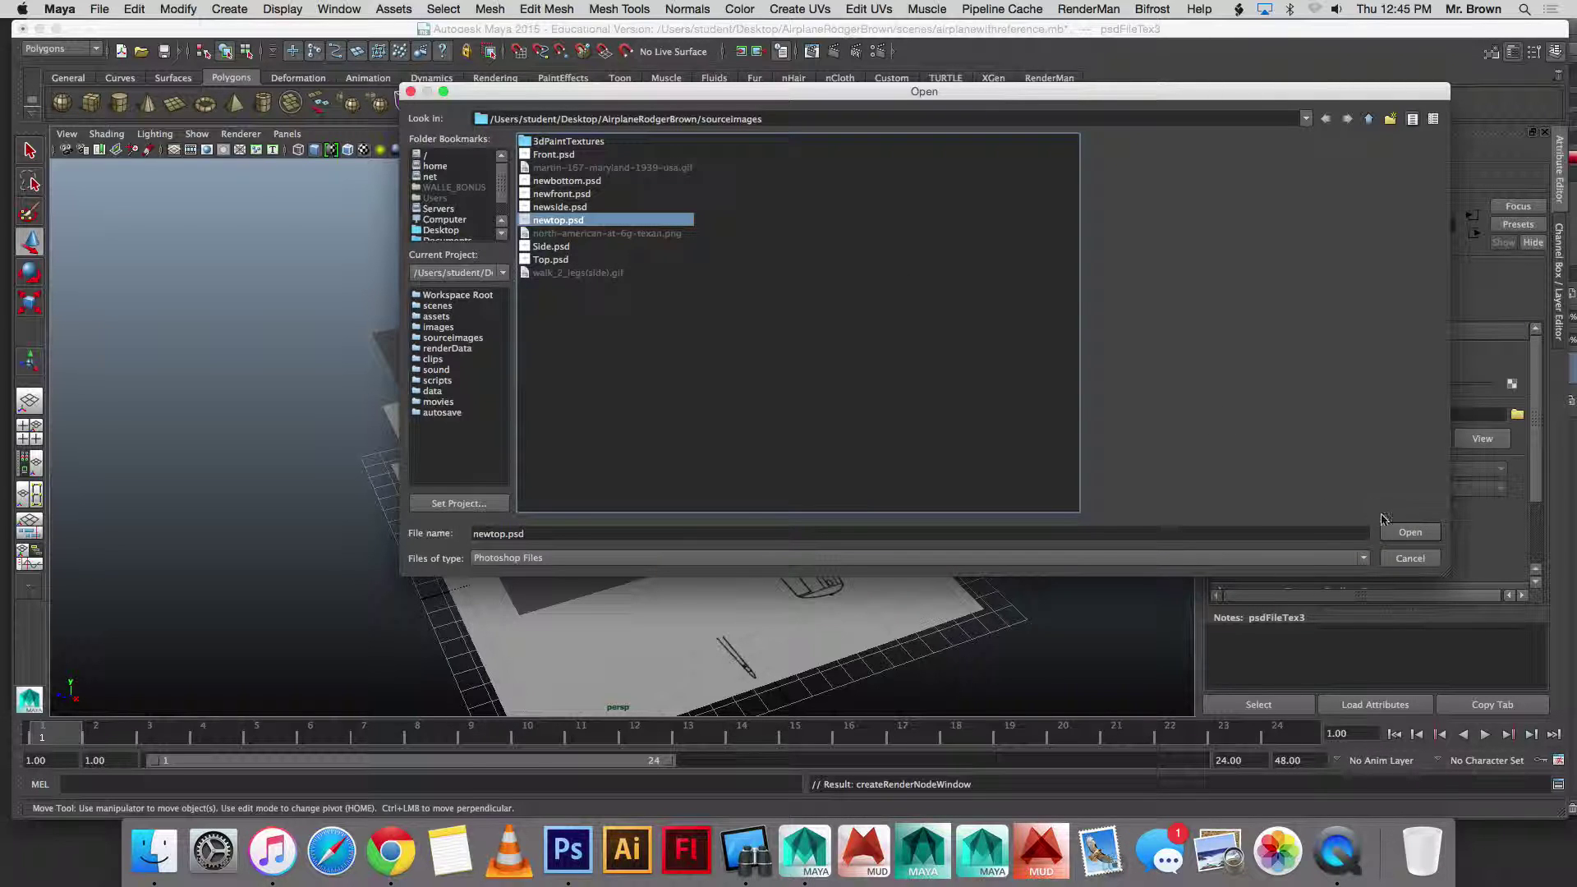
{"action": "left_click", "coordinate": [1407, 534]}
Step: Duplicate the plane showing the top view and raise the copy to about 12.2 cm in Y
{"action": "left_click_drag", "start_coordinate": [1022, 452], "coordinate": [1026, 510], "text": "alt"}
{"action": "left_click", "coordinate": [748, 446]}
{"action": "scroll", "coordinate": [760, 447], "scroll_direction": "down", "scroll_amount": 1}
{"action": "key", "text": "super+d"}
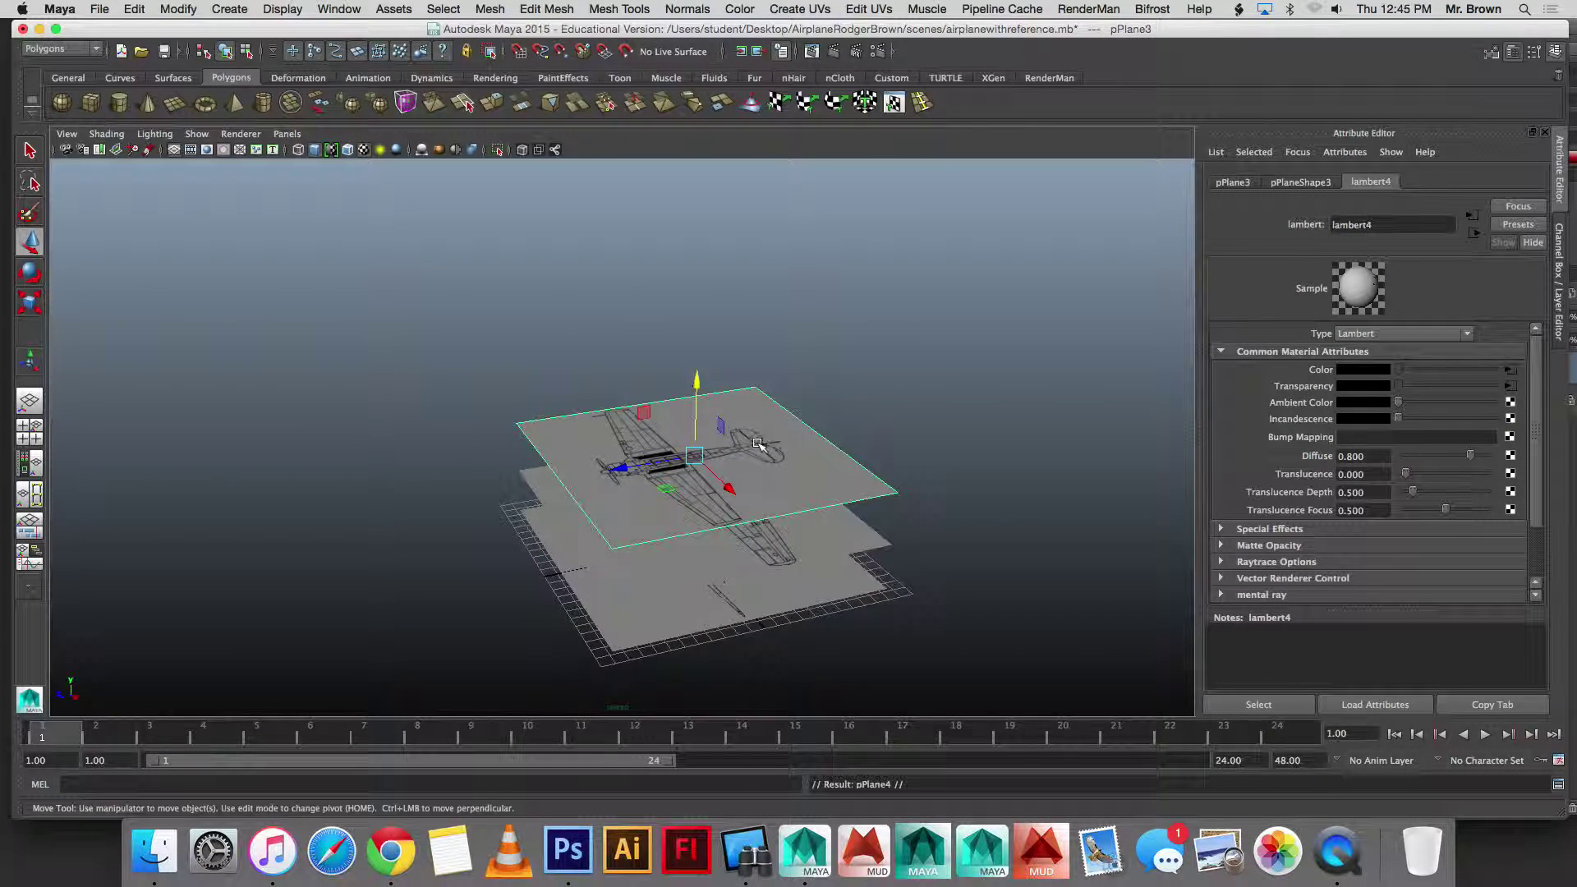
{"action": "left_click_drag", "start_coordinate": [698, 383], "coordinate": [697, 333]}
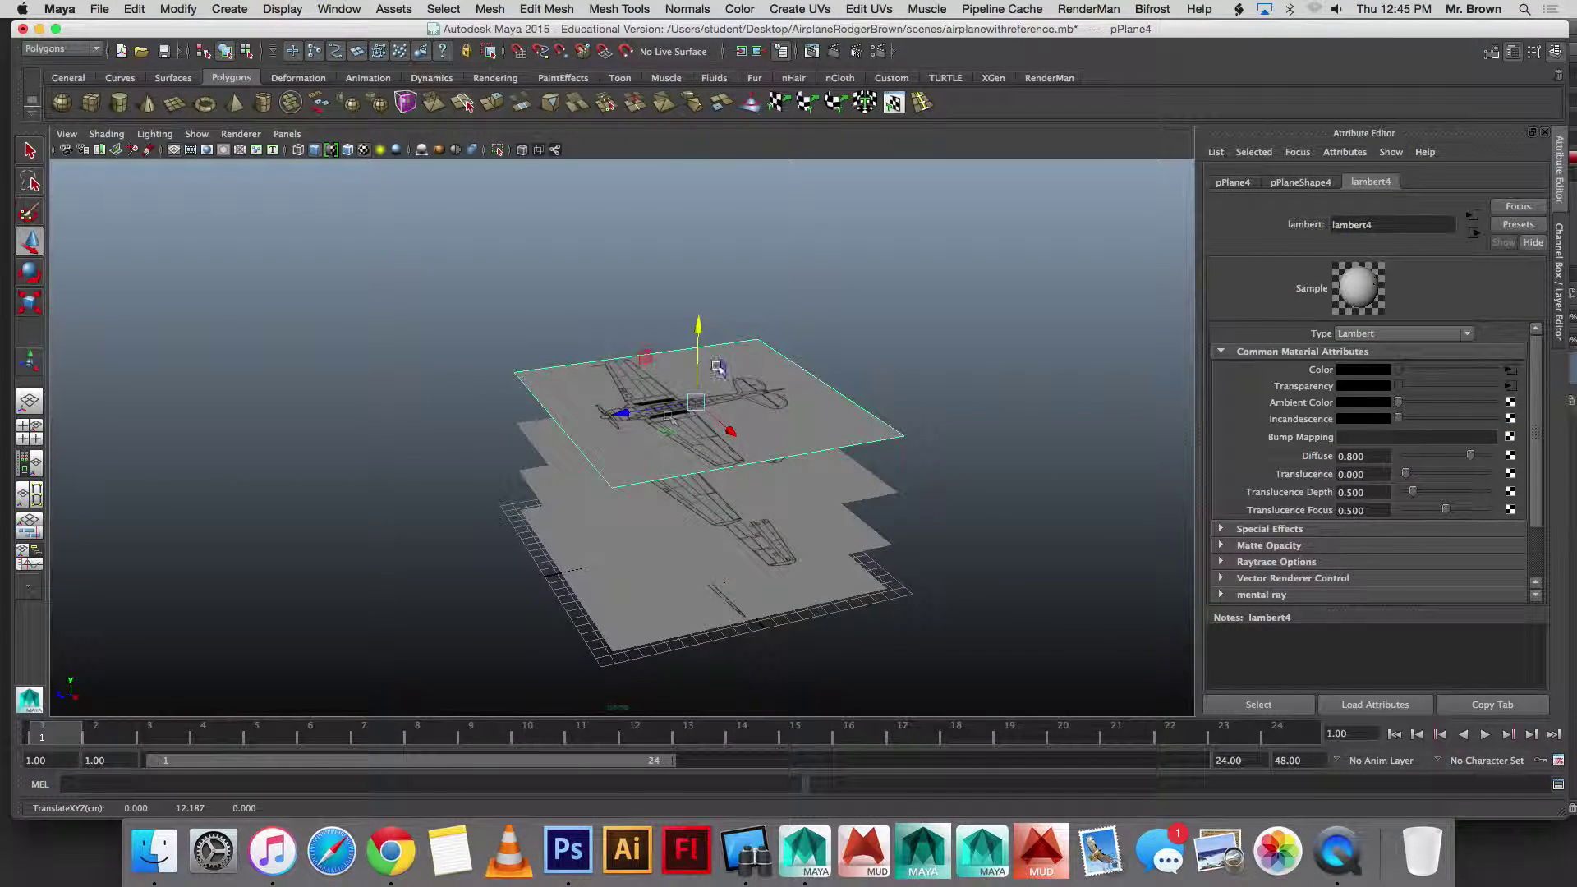
Step: Assign a new Lambert material to the highest plane and map its color to a PSD file texture using newside.psd
{"action": "right_click", "coordinate": [648, 430]}
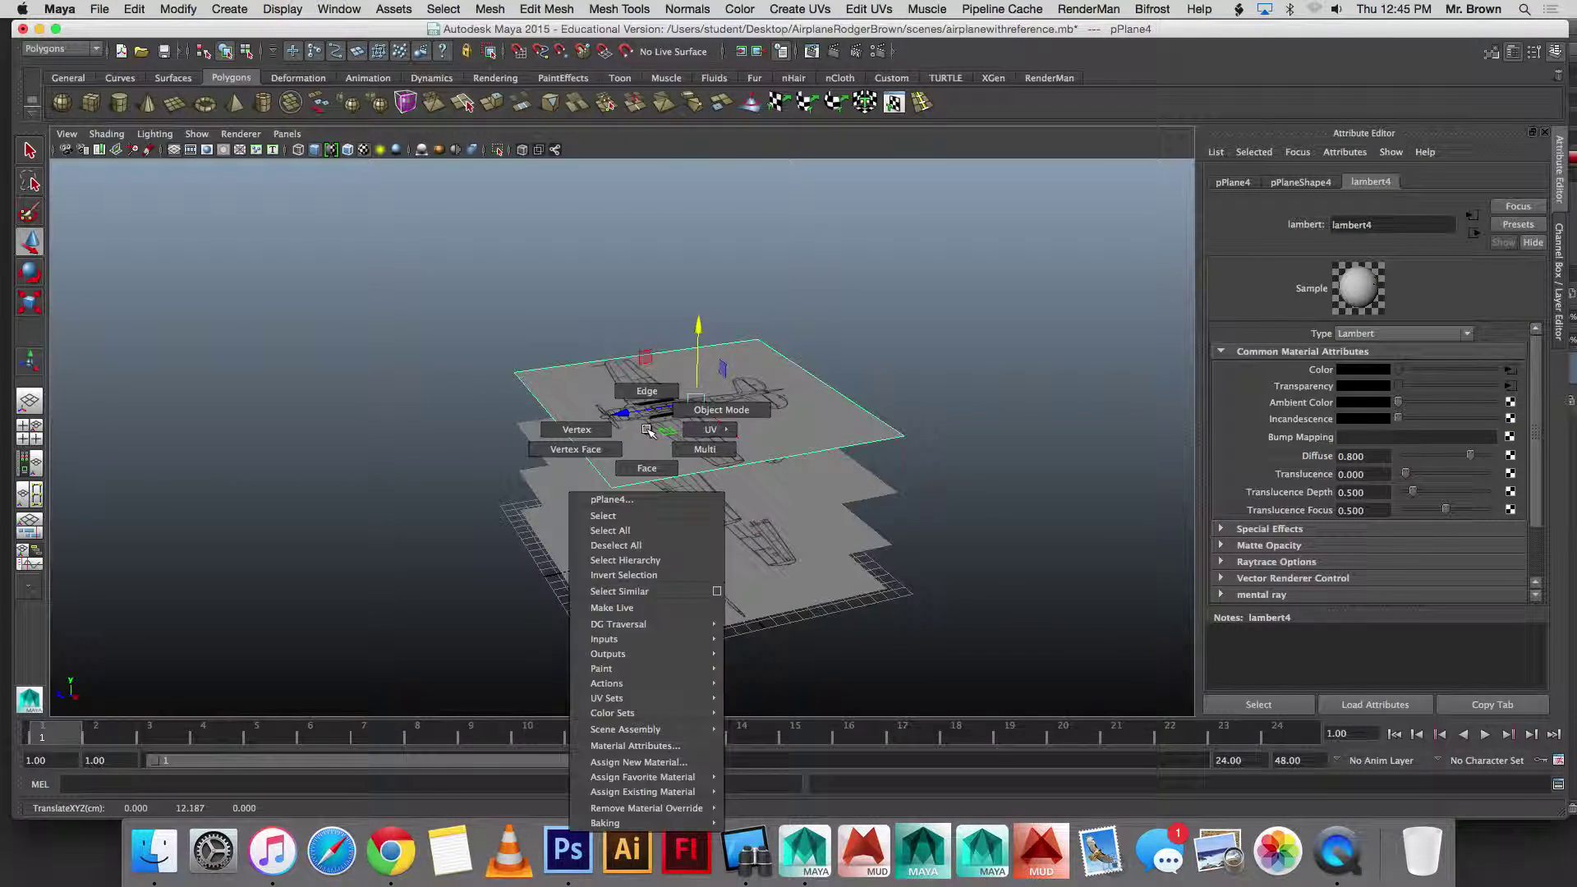
{"action": "left_click", "coordinate": [701, 760]}
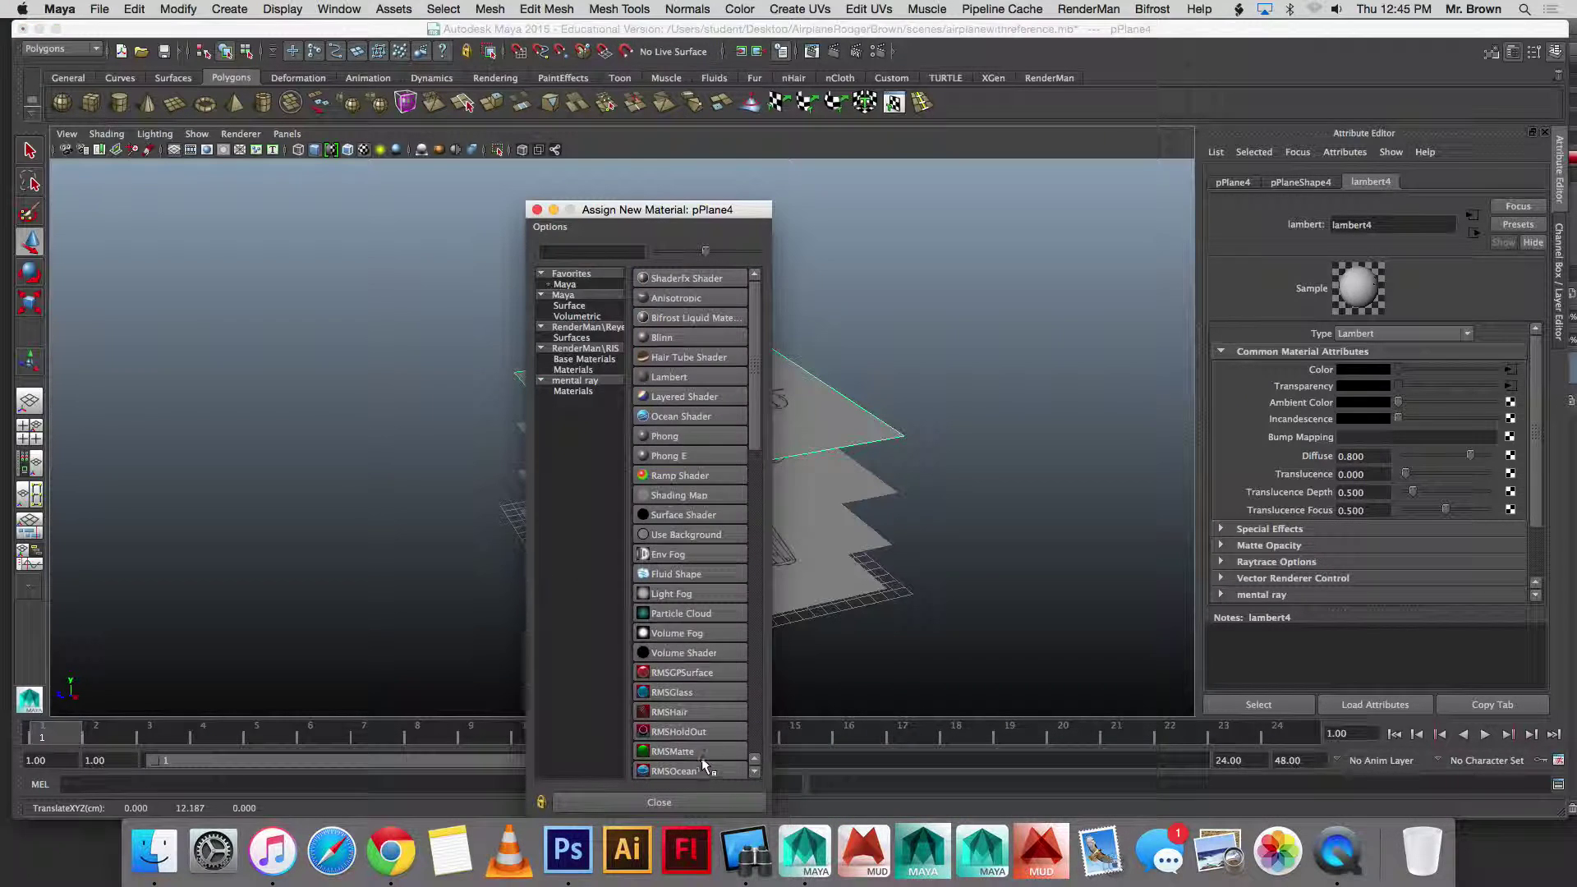
{"action": "left_click", "coordinate": [667, 376]}
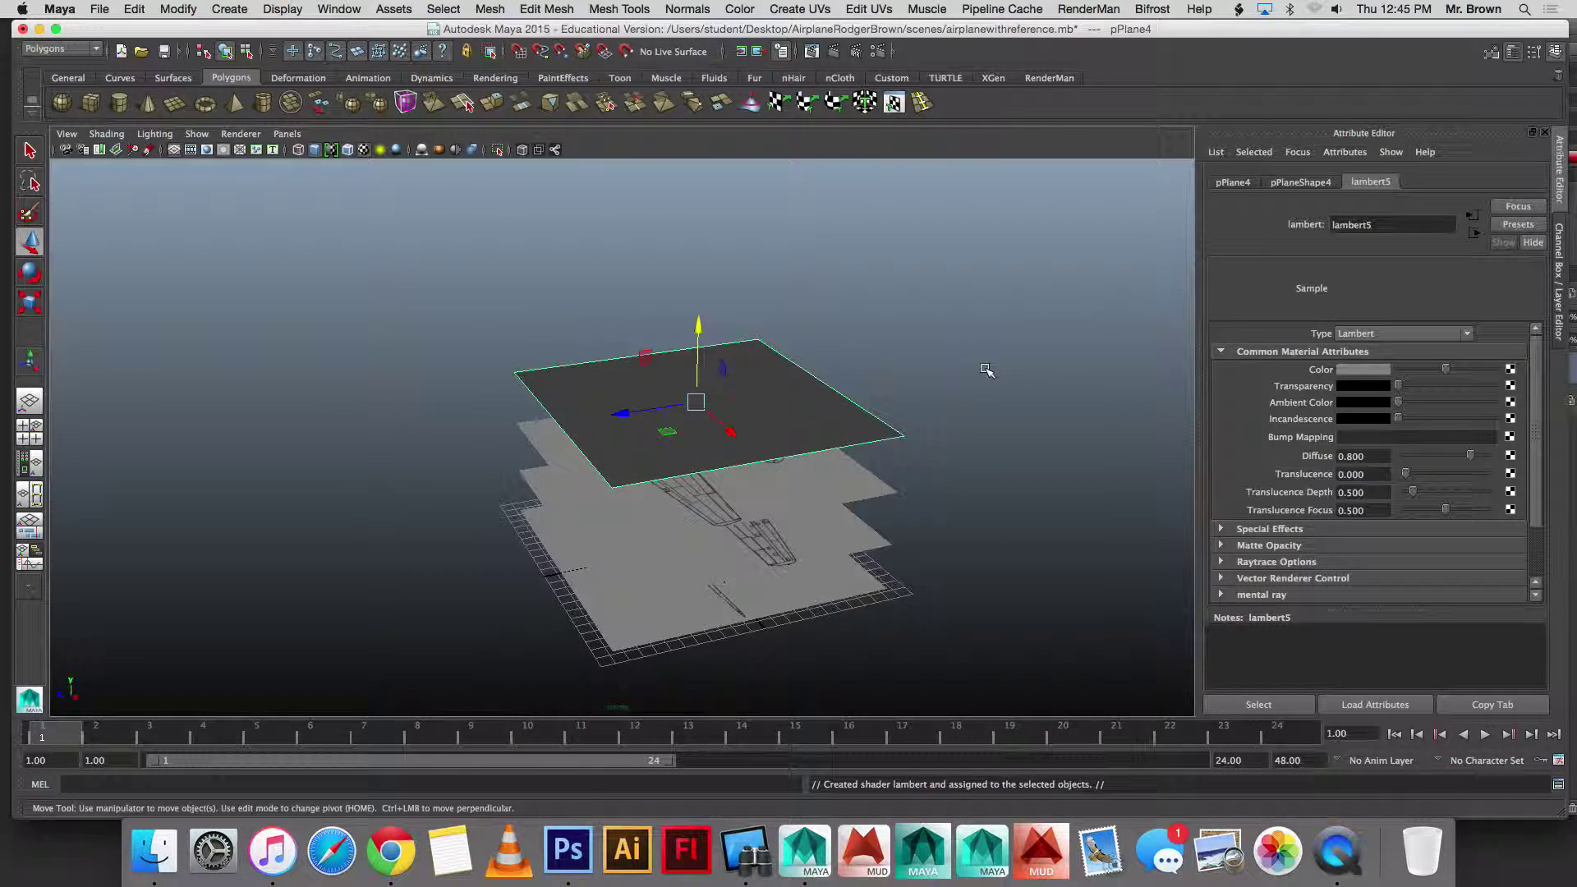
{"action": "left_click", "coordinate": [1509, 369]}
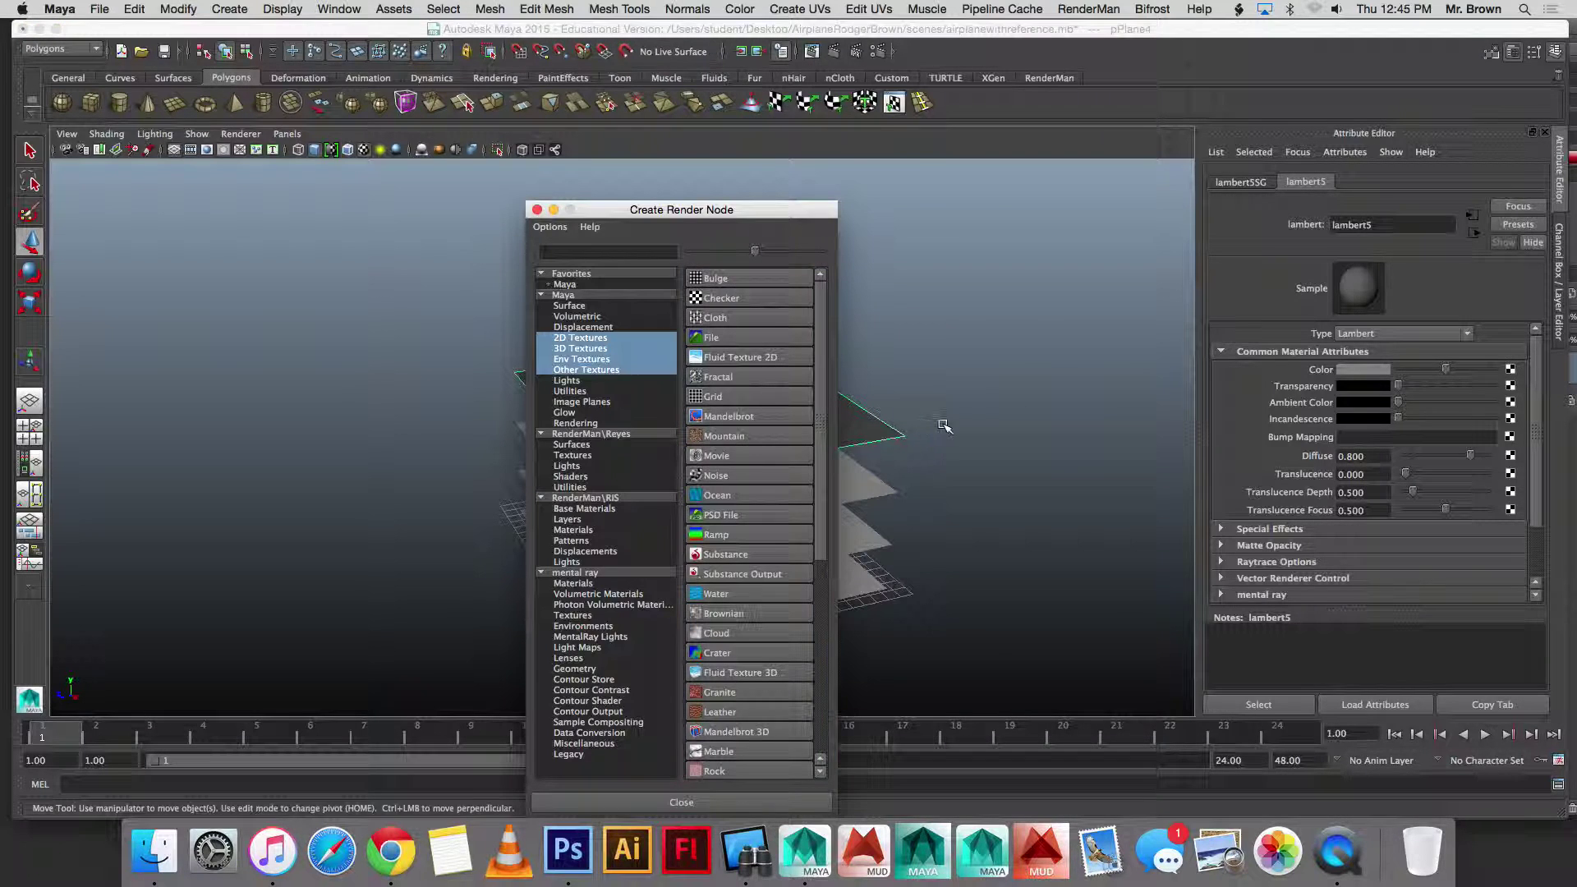
{"action": "left_click", "coordinate": [723, 515]}
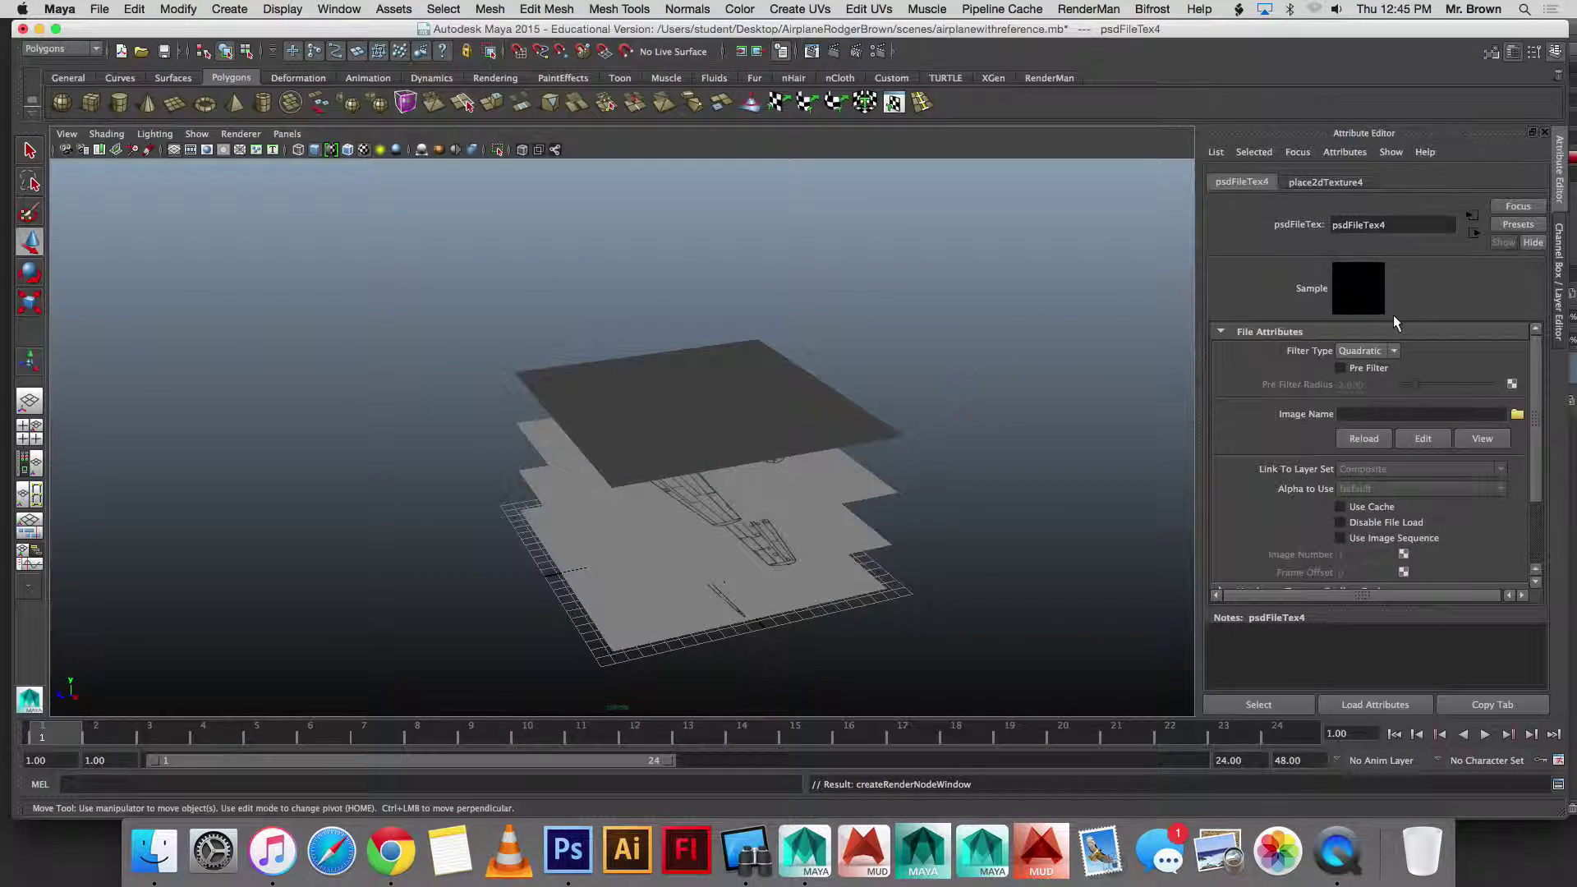
{"action": "left_click", "coordinate": [1517, 414]}
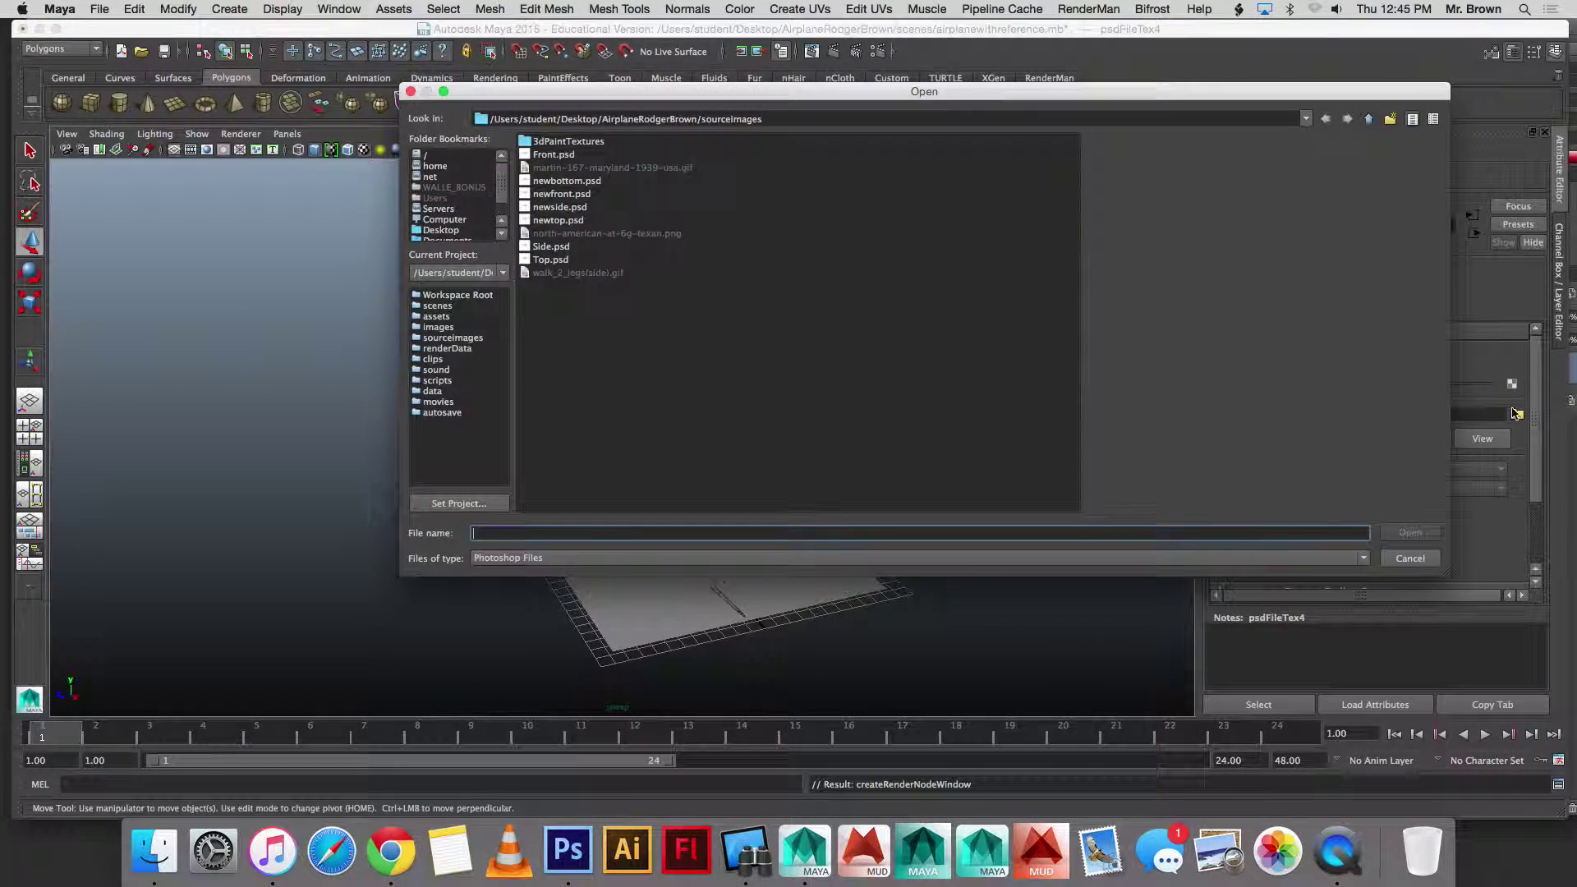
{"action": "left_click", "coordinate": [574, 210]}
{"action": "left_click", "coordinate": [1410, 532]}
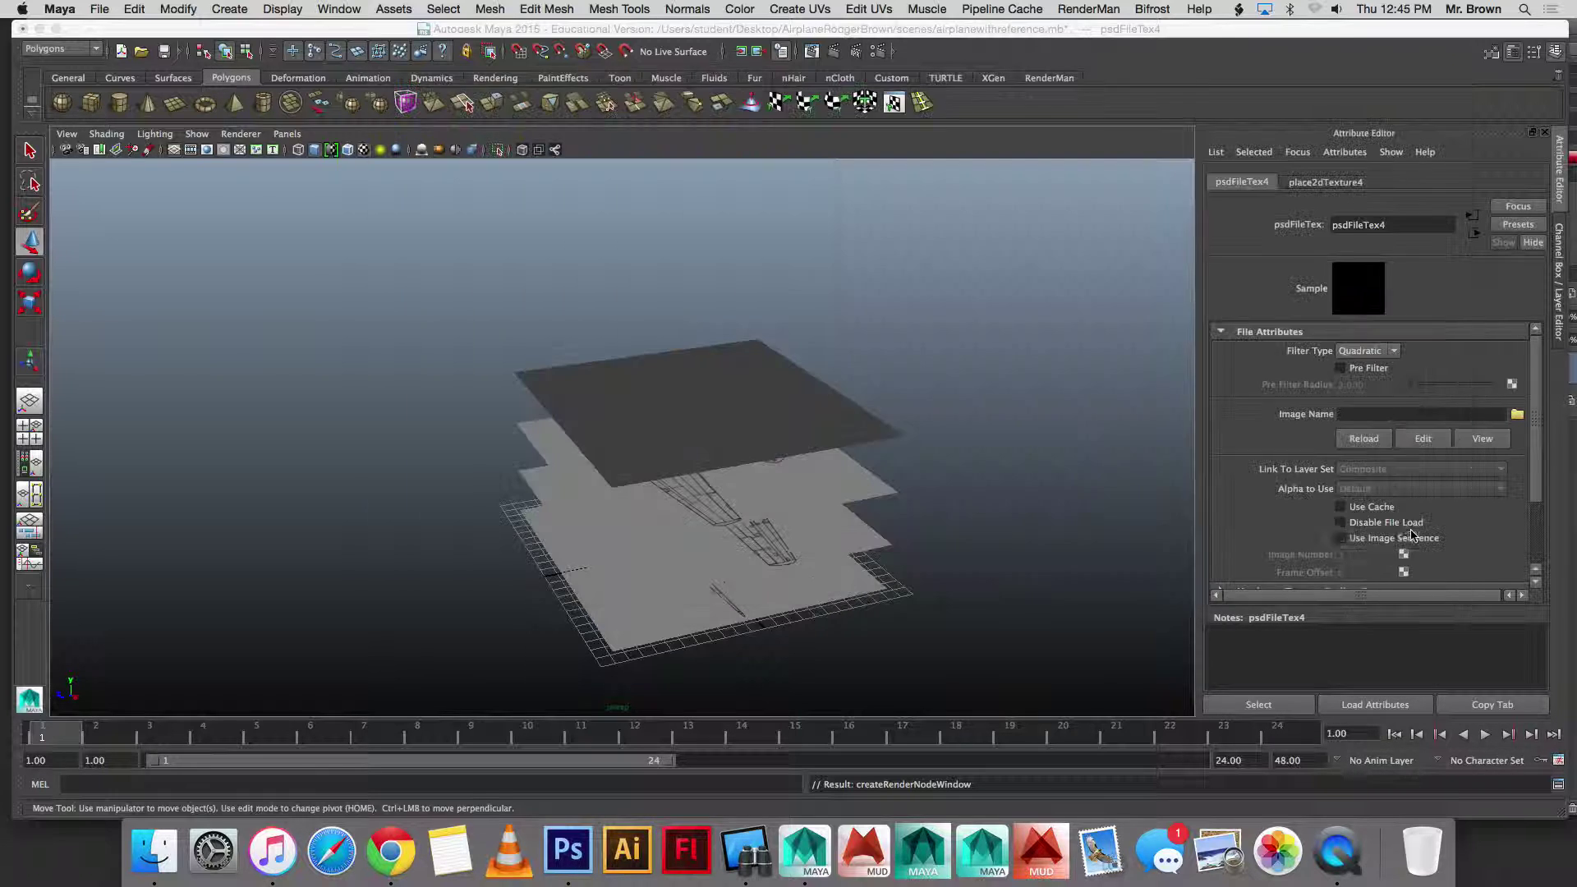
Step: Switch the viewport renderer to Legacy Default Viewport
{"action": "mouse_move", "coordinate": [704, 446]}
{"action": "left_mouse_down", "text": "alt"}
{"action": "mouse_move", "coordinate": [837, 454]}
{"action": "mouse_move", "coordinate": [897, 398]}
{"action": "mouse_move", "coordinate": [852, 470]}
{"action": "mouse_move", "coordinate": [722, 463]}
{"action": "left_mouse_up", "text": "alt"}
{"action": "middle_click_drag", "start_coordinate": [769, 439], "coordinate": [597, 407], "text": "alt"}
{"action": "left_click_drag", "start_coordinate": [628, 456], "coordinate": [581, 437], "text": "alt"}
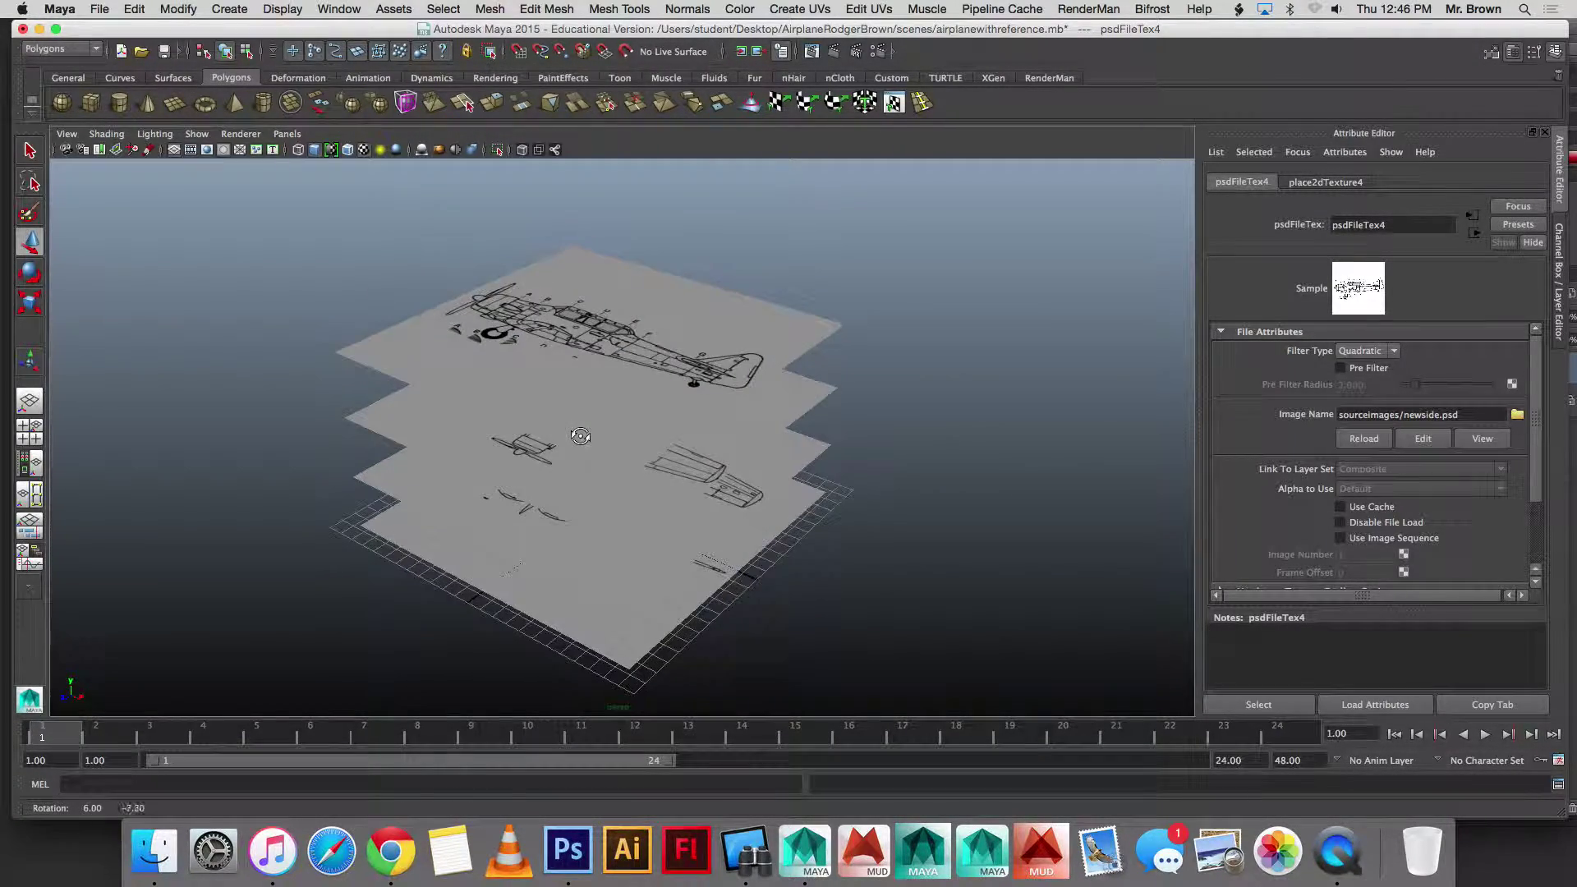
{"action": "left_click", "coordinate": [299, 134]}
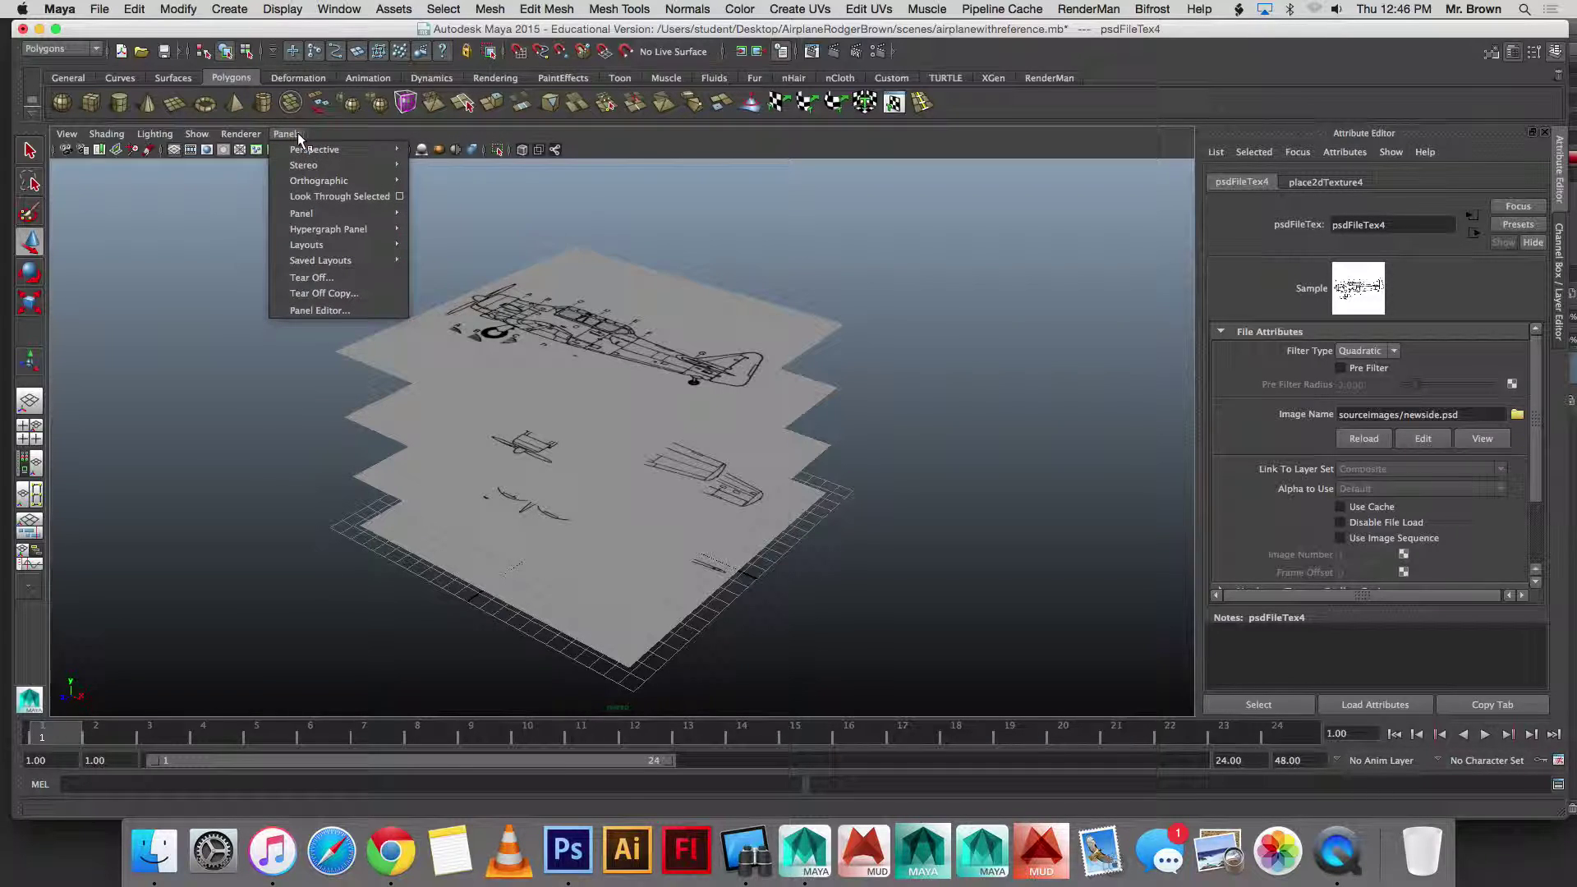
{"action": "mouse_move", "coordinate": [241, 134]}
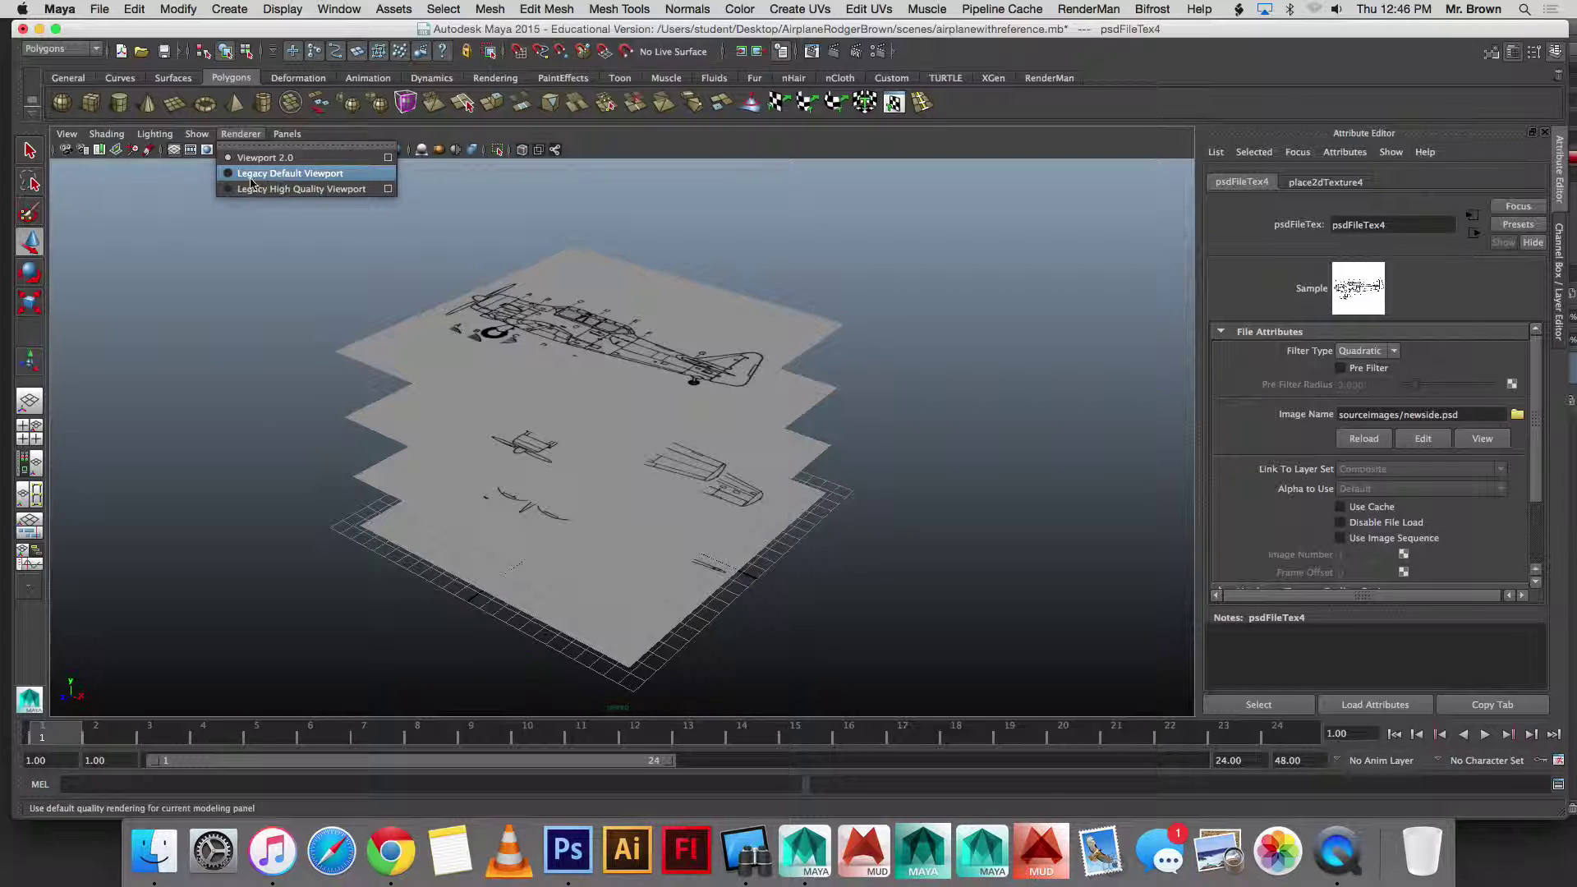
{"action": "left_click", "coordinate": [284, 174]}
{"action": "left_click", "coordinate": [240, 134]}
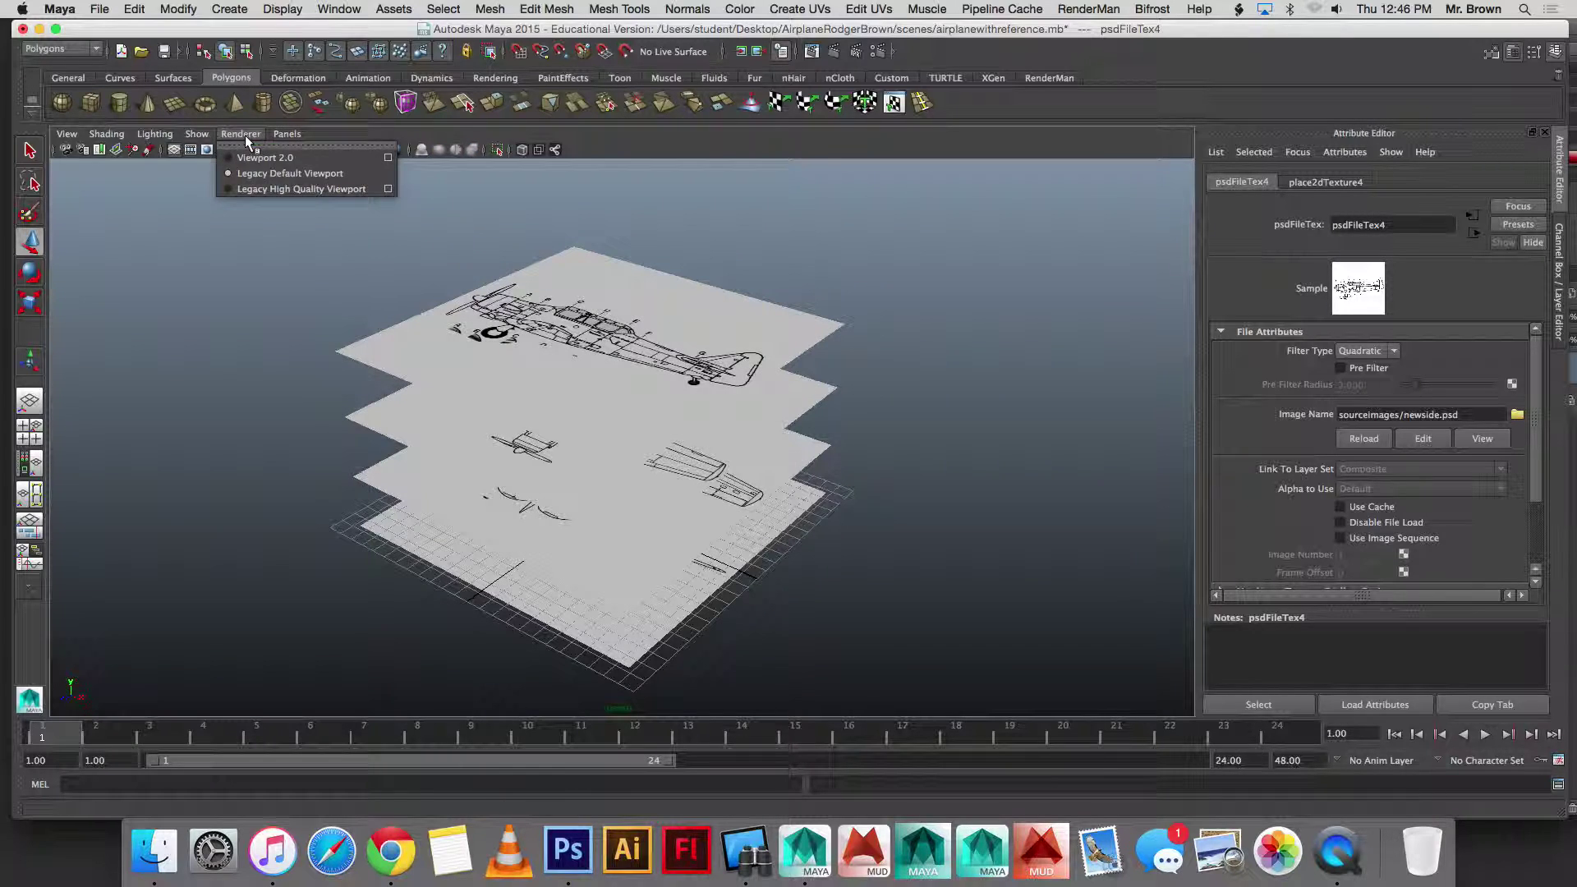
{"action": "left_click", "coordinate": [261, 174]}
Step: Stand the side-view plane upright by setting its X rotation to 90 degrees
{"action": "left_click_drag", "start_coordinate": [264, 176], "coordinate": [427, 185], "text": "alt"}
{"action": "left_click_drag", "start_coordinate": [566, 375], "coordinate": [740, 324], "text": "alt"}
{"action": "left_click", "coordinate": [739, 322]}
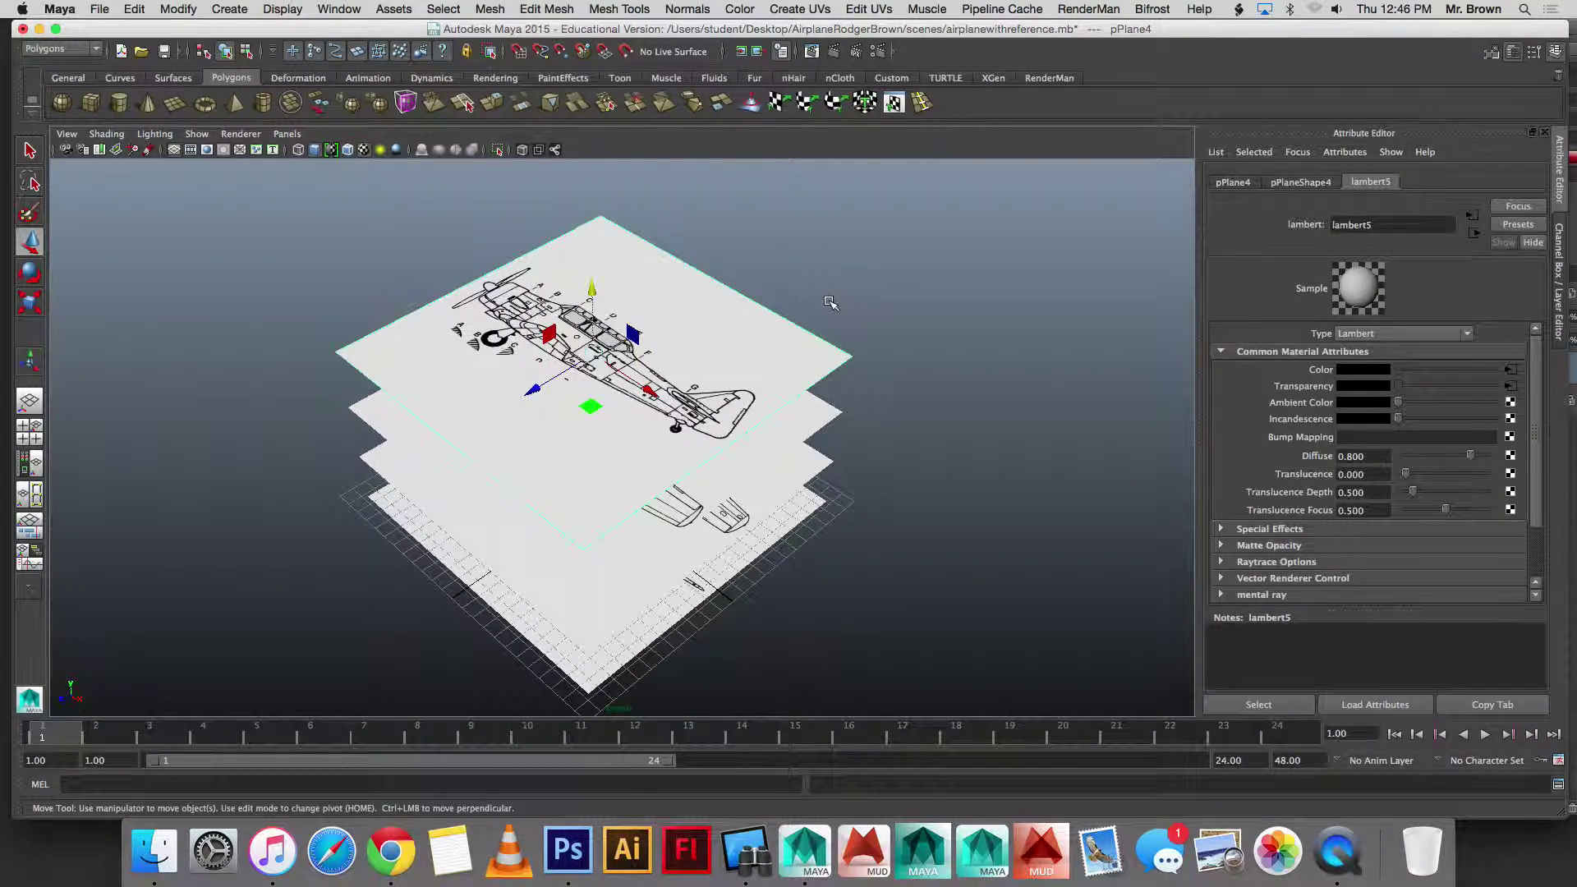
{"action": "key", "text": "e"}
{"action": "left_click_drag", "start_coordinate": [594, 286], "coordinate": [599, 378]}
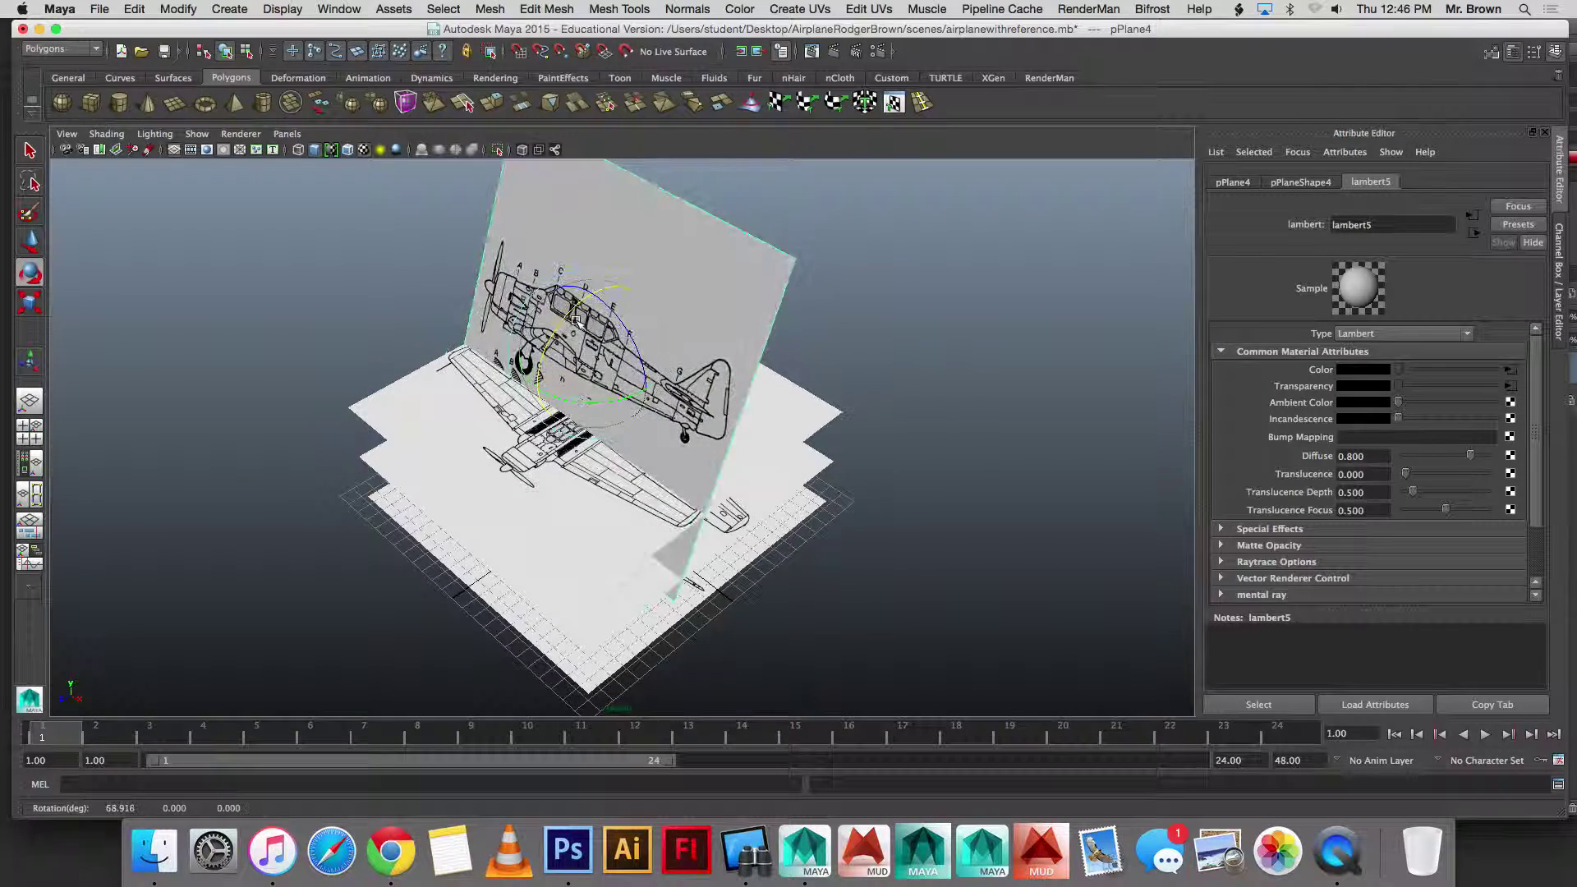
{"action": "left_click", "coordinate": [1557, 236]}
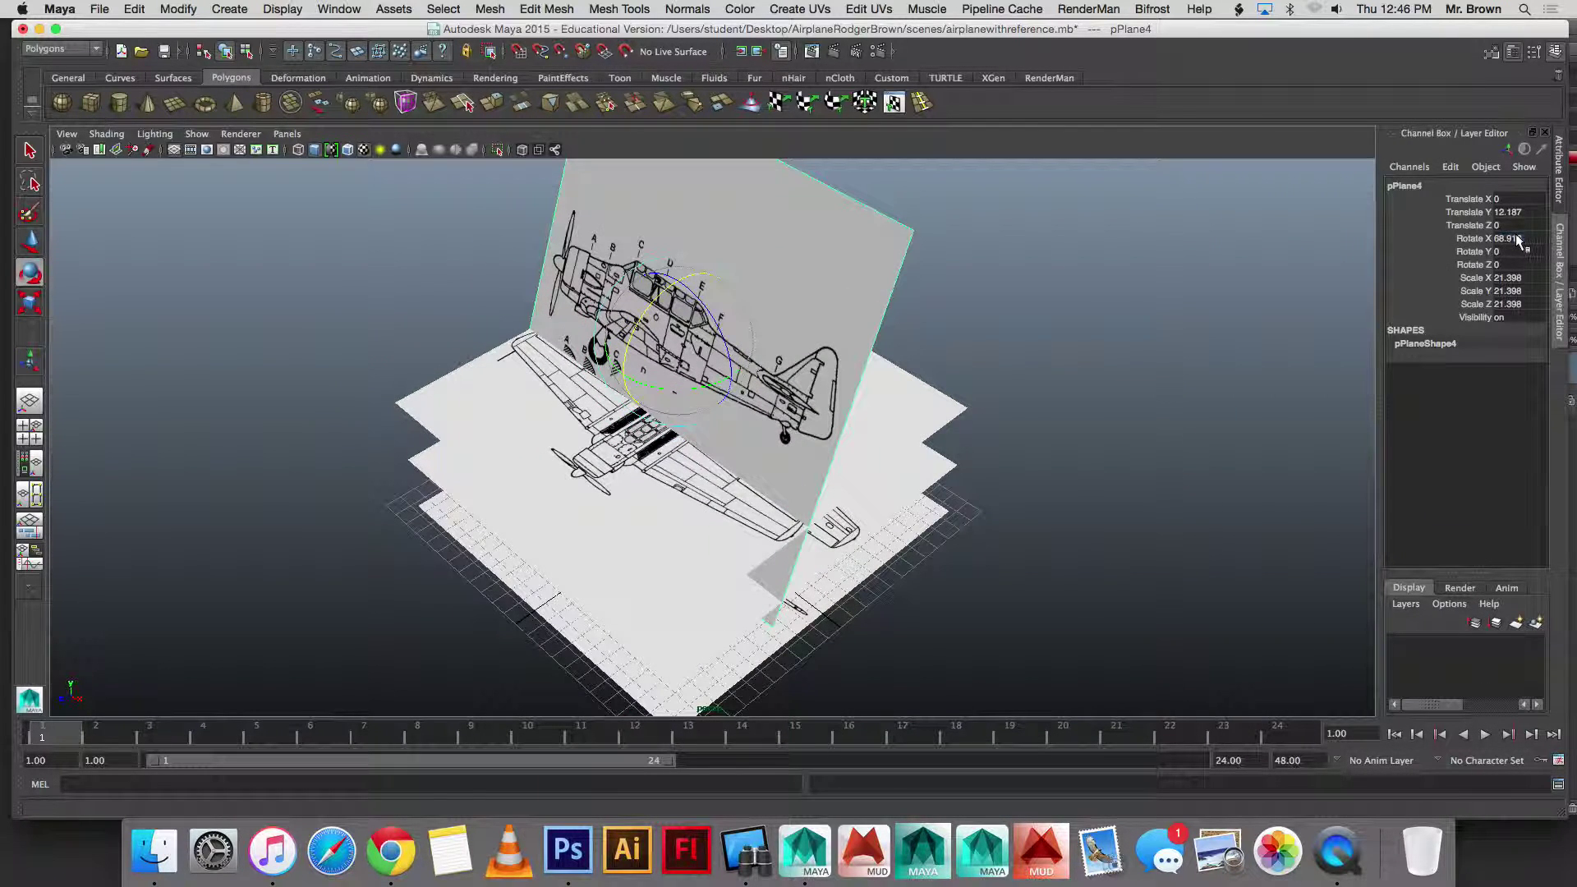
{"action": "type", "text": "90"}
{"action": "key", "text": "Return"}
{"action": "left_click", "coordinate": [1041, 547]}
Step: Turn the upright side-view plane by setting its Y rotation to 90 degrees, and deselect it
{"action": "left_click", "coordinate": [752, 369]}
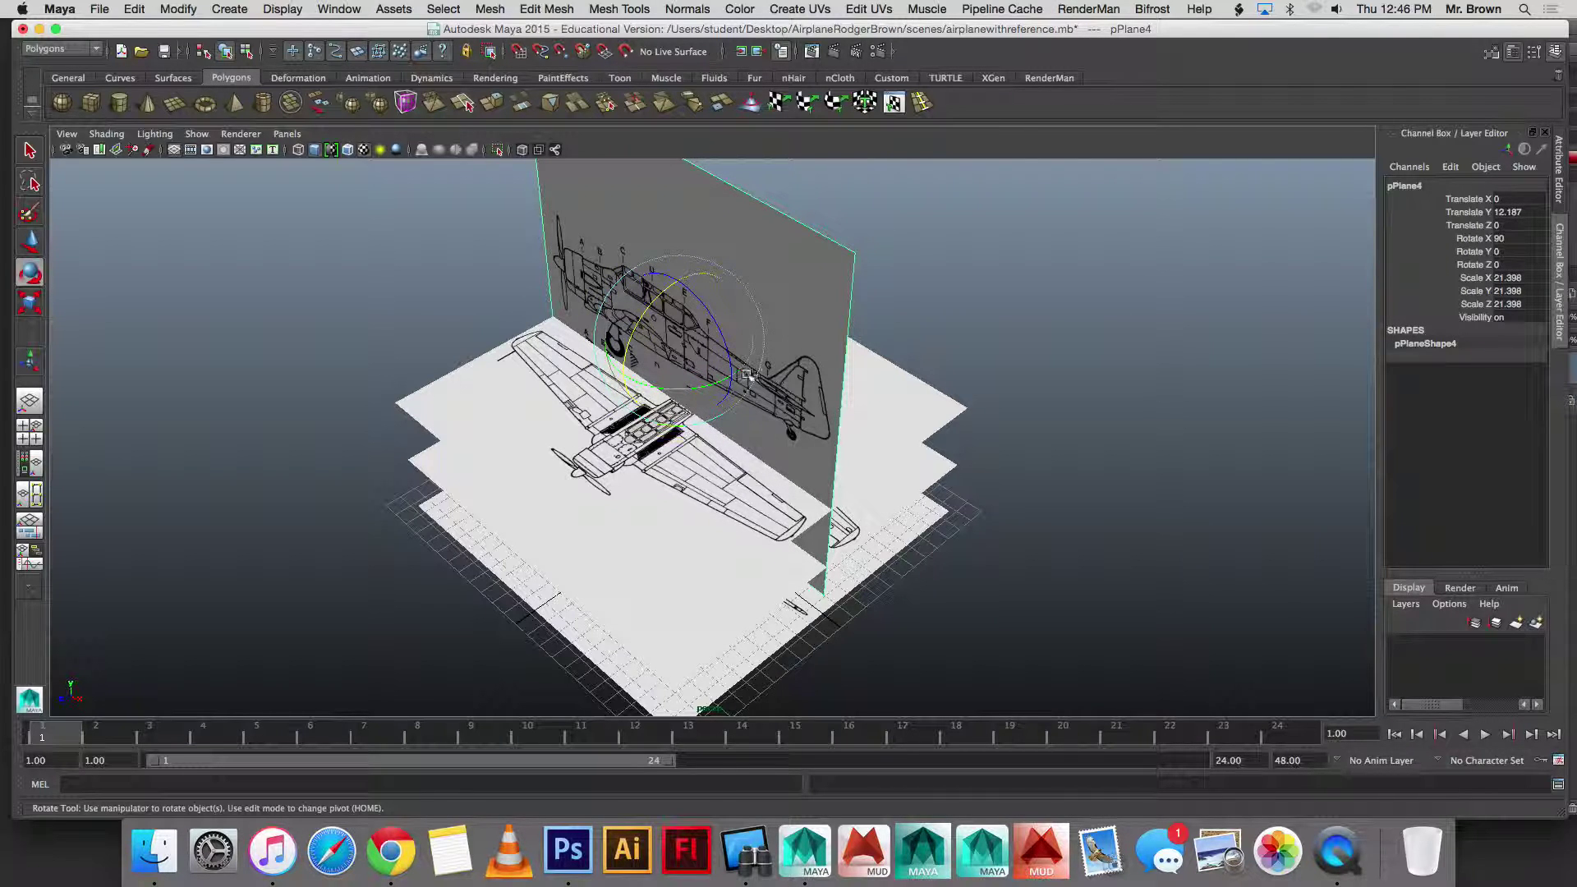
{"action": "left_click_drag", "start_coordinate": [756, 374], "coordinate": [1437, 324]}
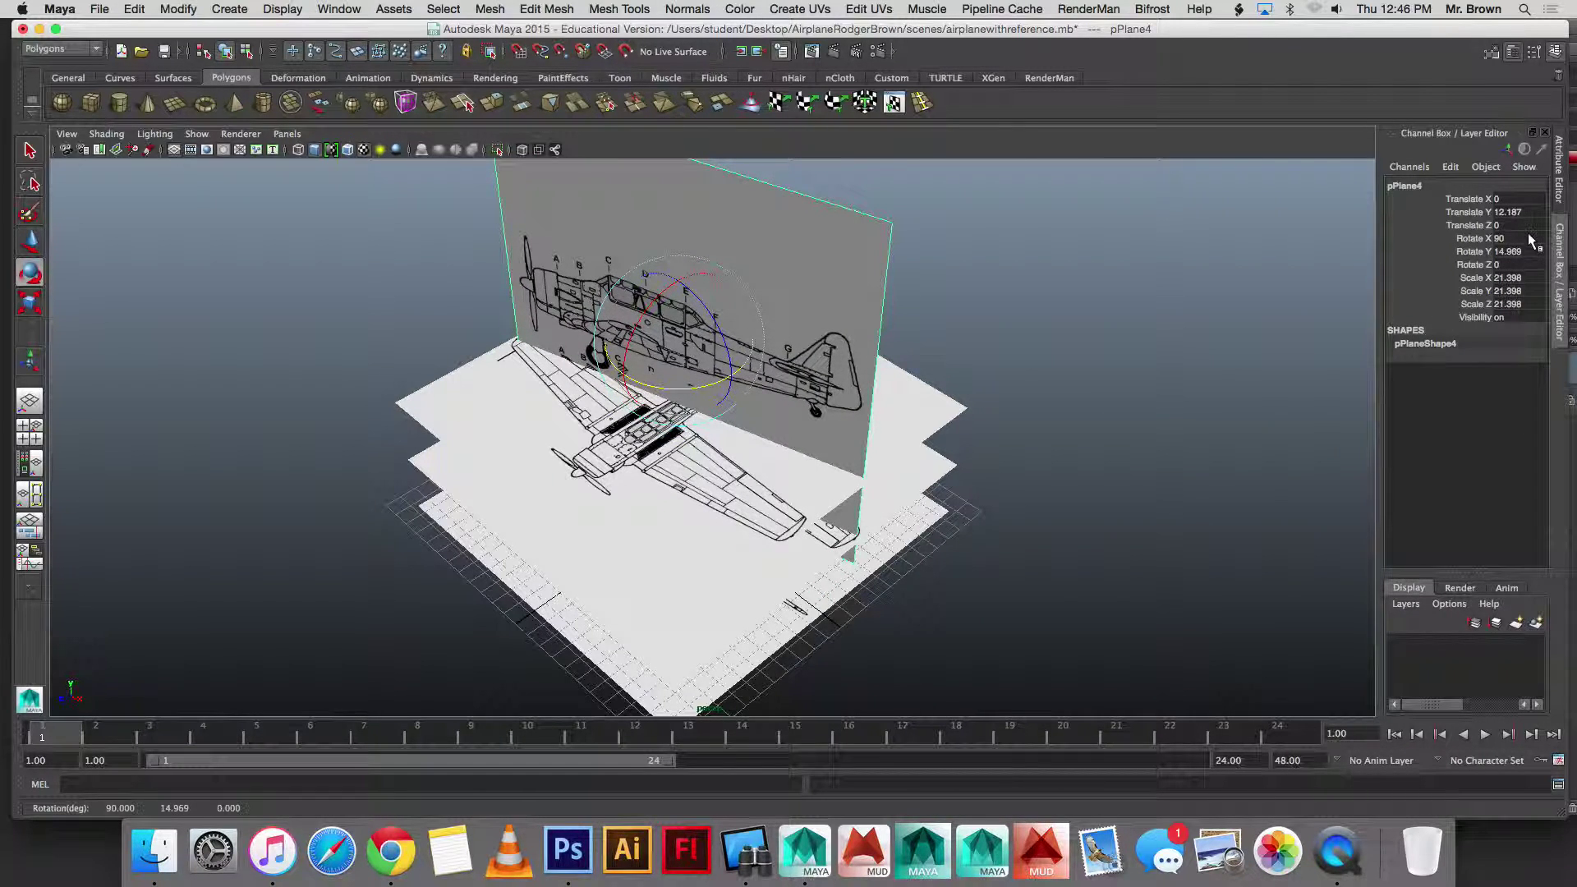
{"action": "left_click", "coordinate": [1511, 250]}
{"action": "type", "text": "90"}
{"action": "key", "text": "Return"}
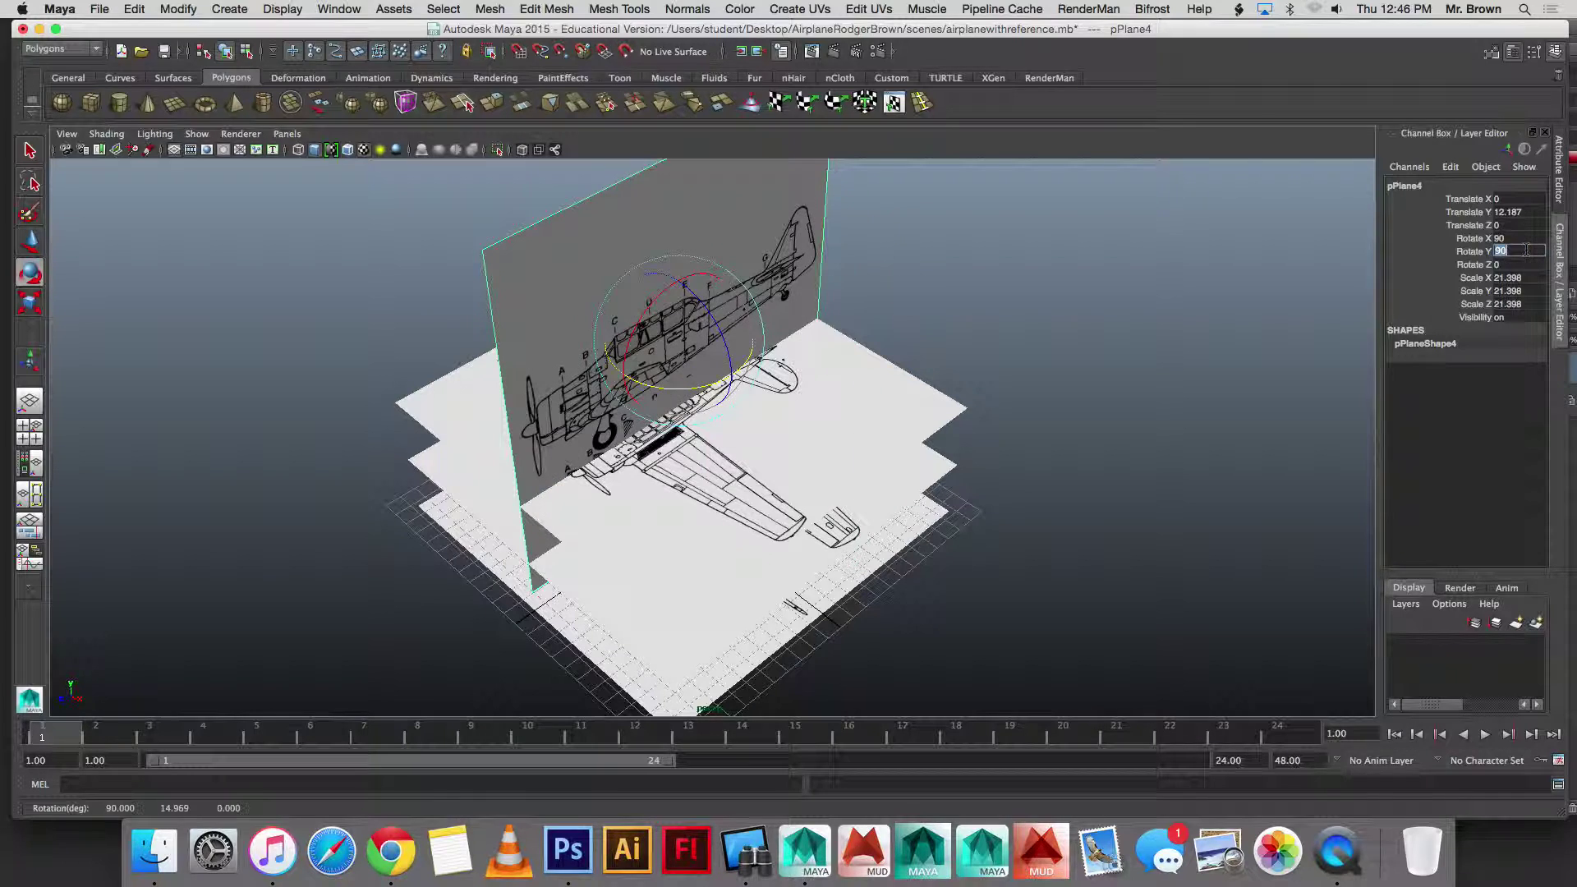
{"action": "left_click", "coordinate": [1059, 378]}
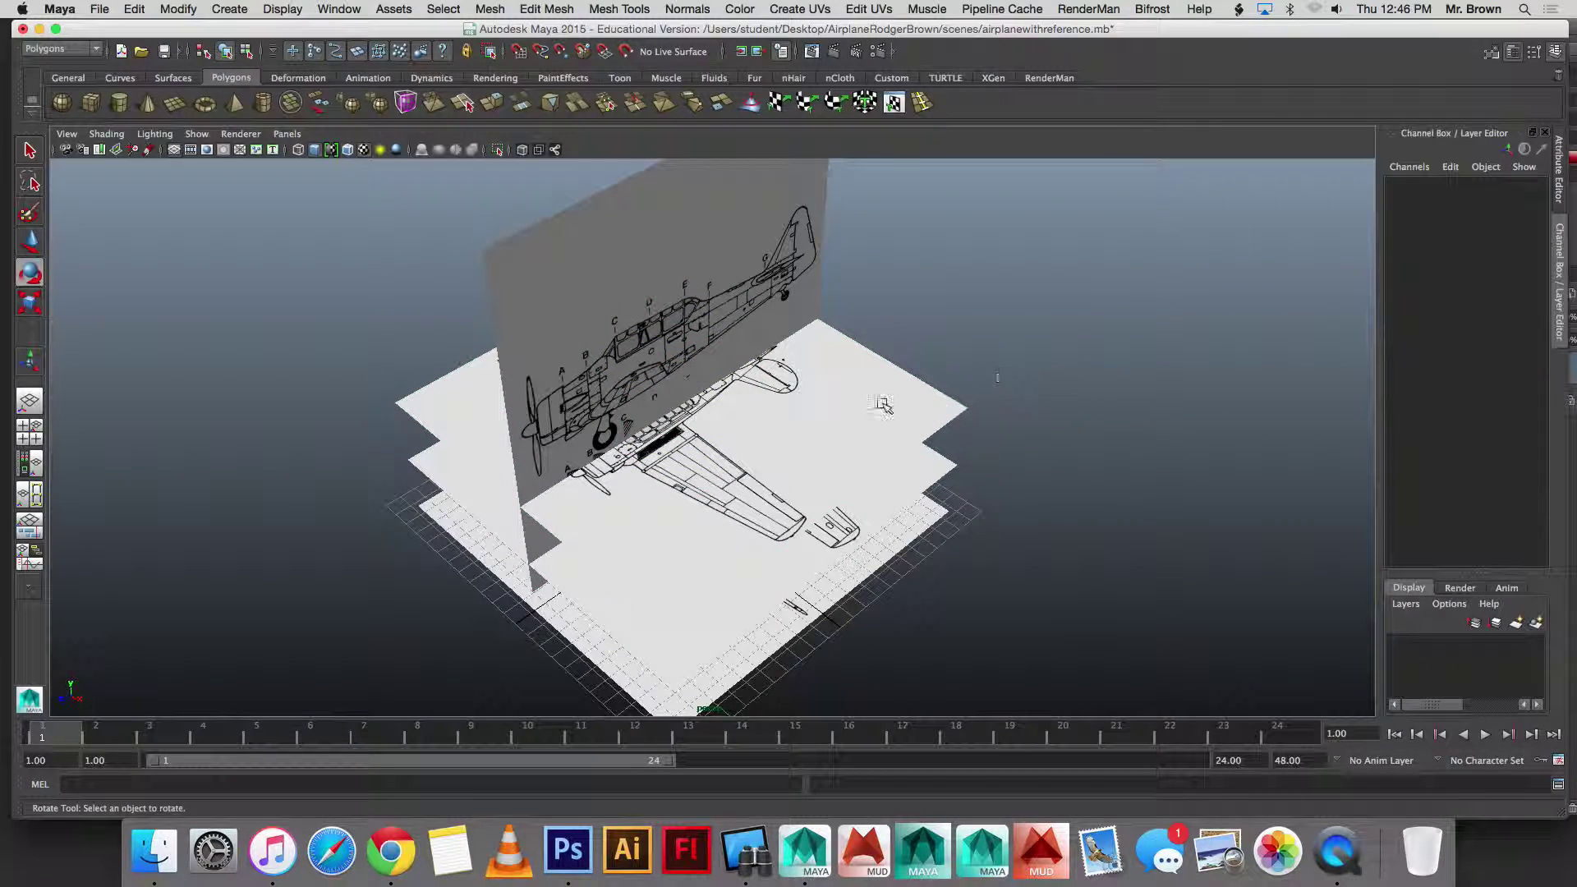
Step: Raise the top-view plane to about 11.7 cm in Y and scale it uniformly to about 28.4 to match the side view
{"action": "left_click", "coordinate": [883, 403]}
{"action": "key", "text": "w"}
{"action": "left_click_drag", "start_coordinate": [678, 341], "coordinate": [679, 287]}
{"action": "key", "text": "r"}
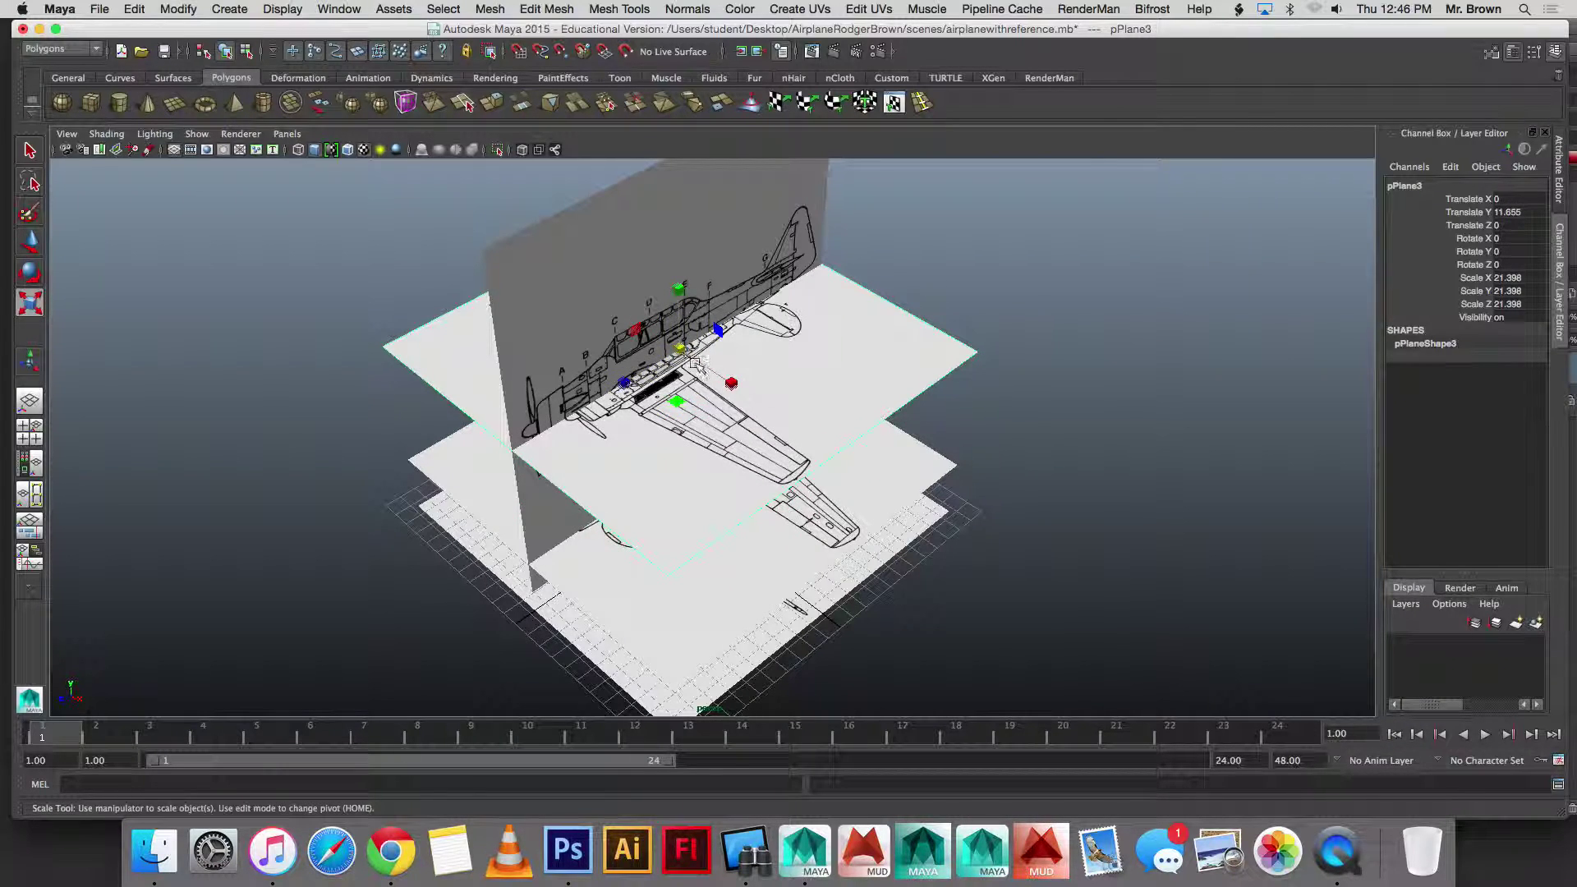
{"action": "left_click_drag", "start_coordinate": [677, 340], "coordinate": [769, 317]}
{"action": "left_click_drag", "start_coordinate": [757, 395], "coordinate": [732, 443], "text": "alt"}
{"action": "scroll", "coordinate": [675, 378], "scroll_direction": "up", "scroll_amount": 3}
{"action": "scroll", "coordinate": [696, 416], "scroll_direction": "up", "scroll_amount": 4}
{"action": "key", "text": "w"}
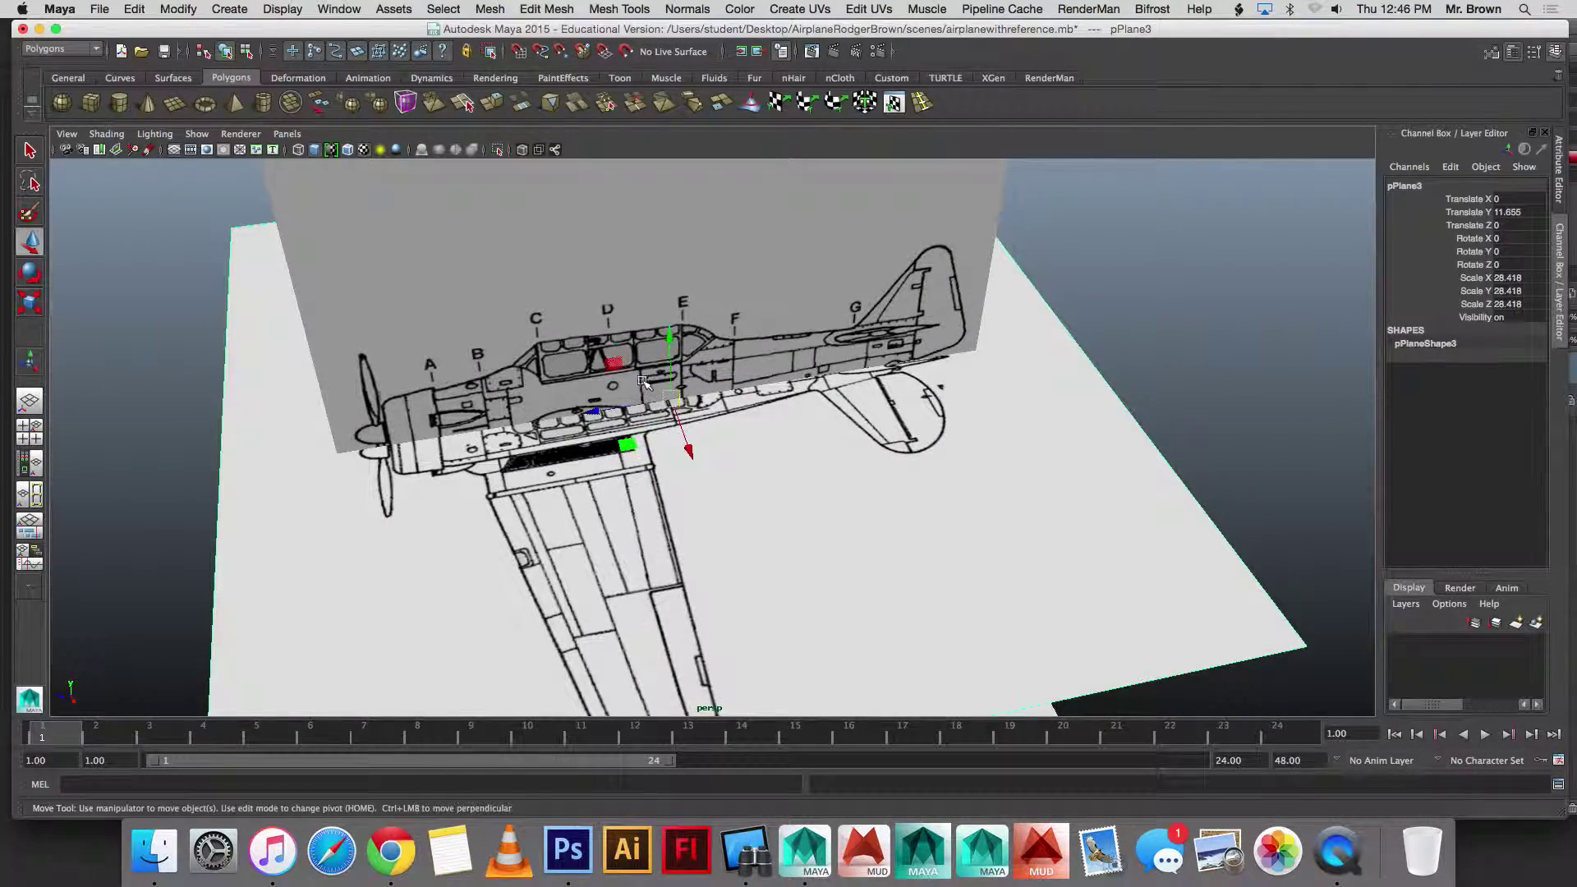
{"action": "left_click_drag", "start_coordinate": [672, 332], "coordinate": [669, 433]}
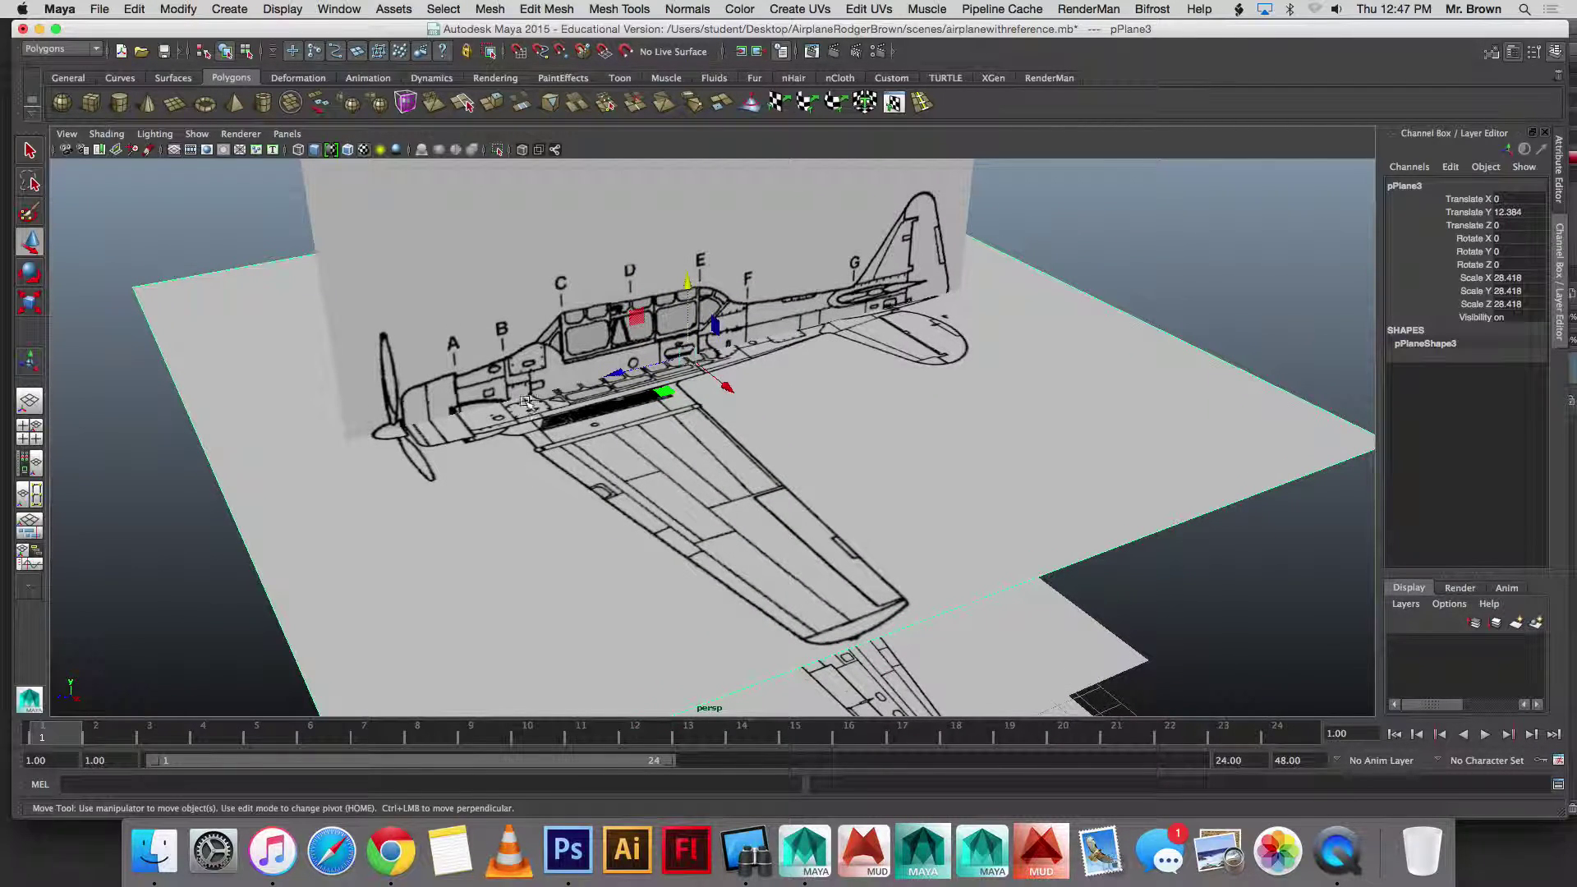
{"action": "left_click_drag", "start_coordinate": [546, 473], "coordinate": [441, 471], "text": "alt"}
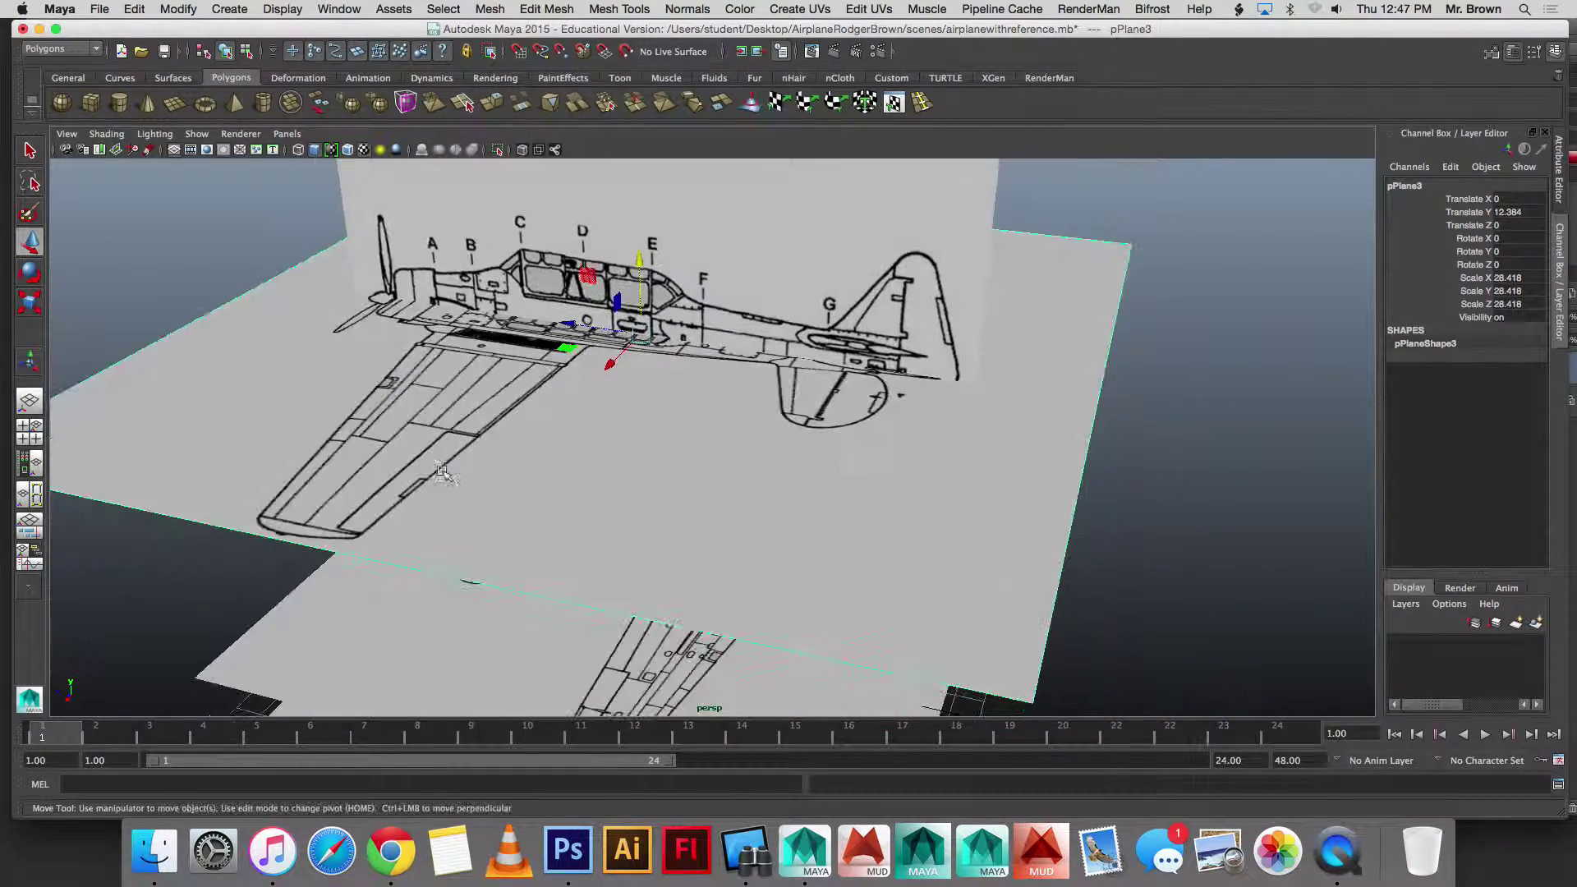
{"action": "left_click_drag", "start_coordinate": [639, 261], "coordinate": [928, 345]}
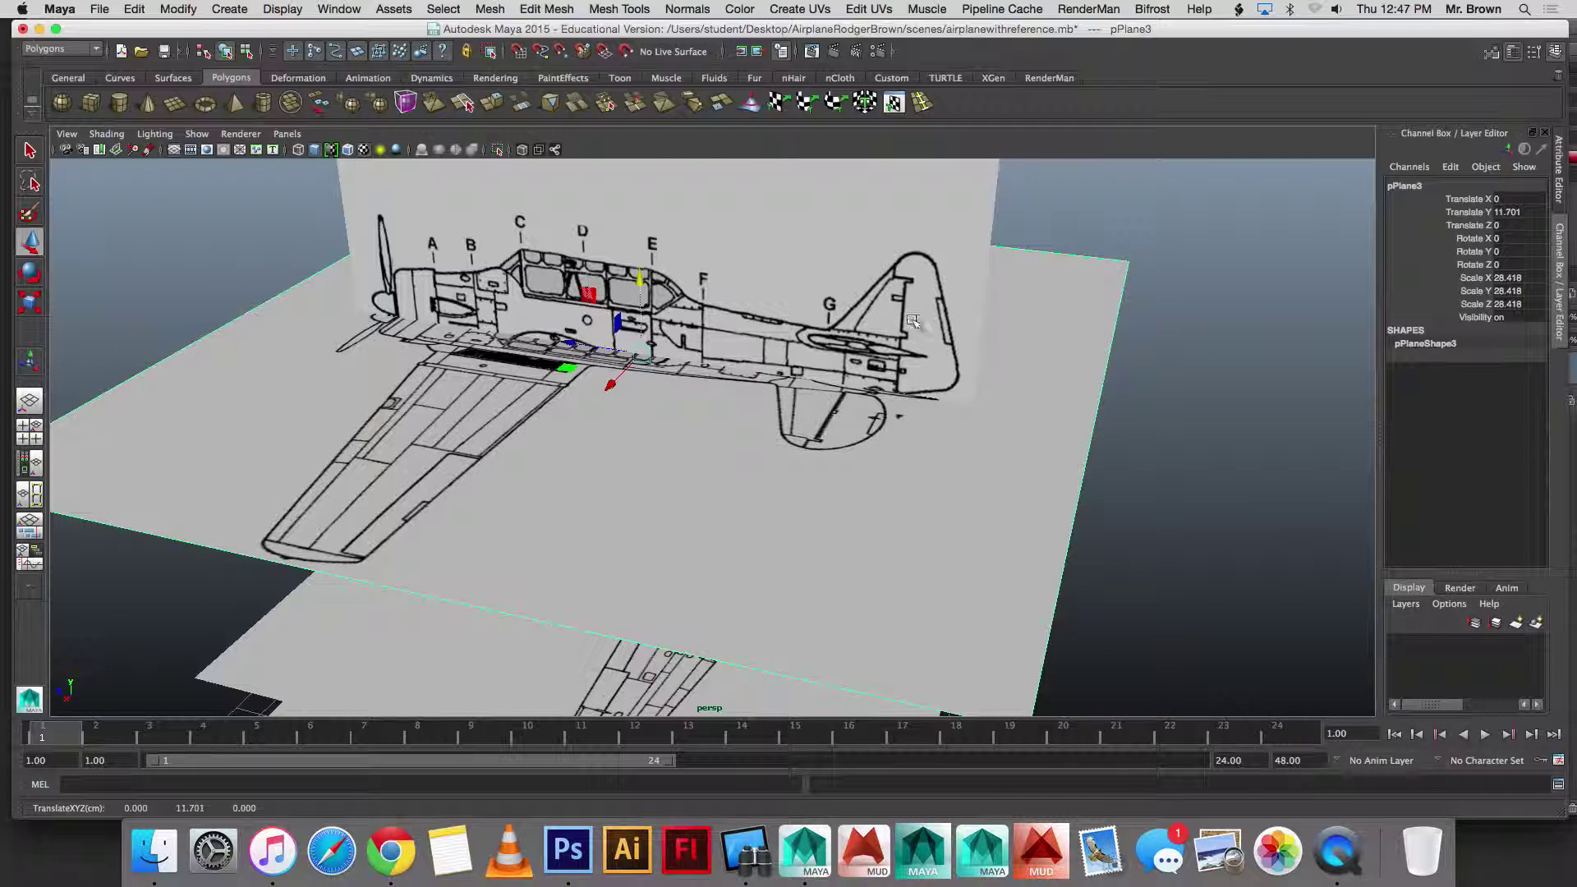
Step: Fine-tune the top-view plane against the side view: scale it to 29.15 and move it to about 12.44 in Y and -0.24 in Z
{"action": "left_click_drag", "start_coordinate": [666, 397], "coordinate": [458, 408], "text": "alt"}
{"action": "key", "text": "r"}
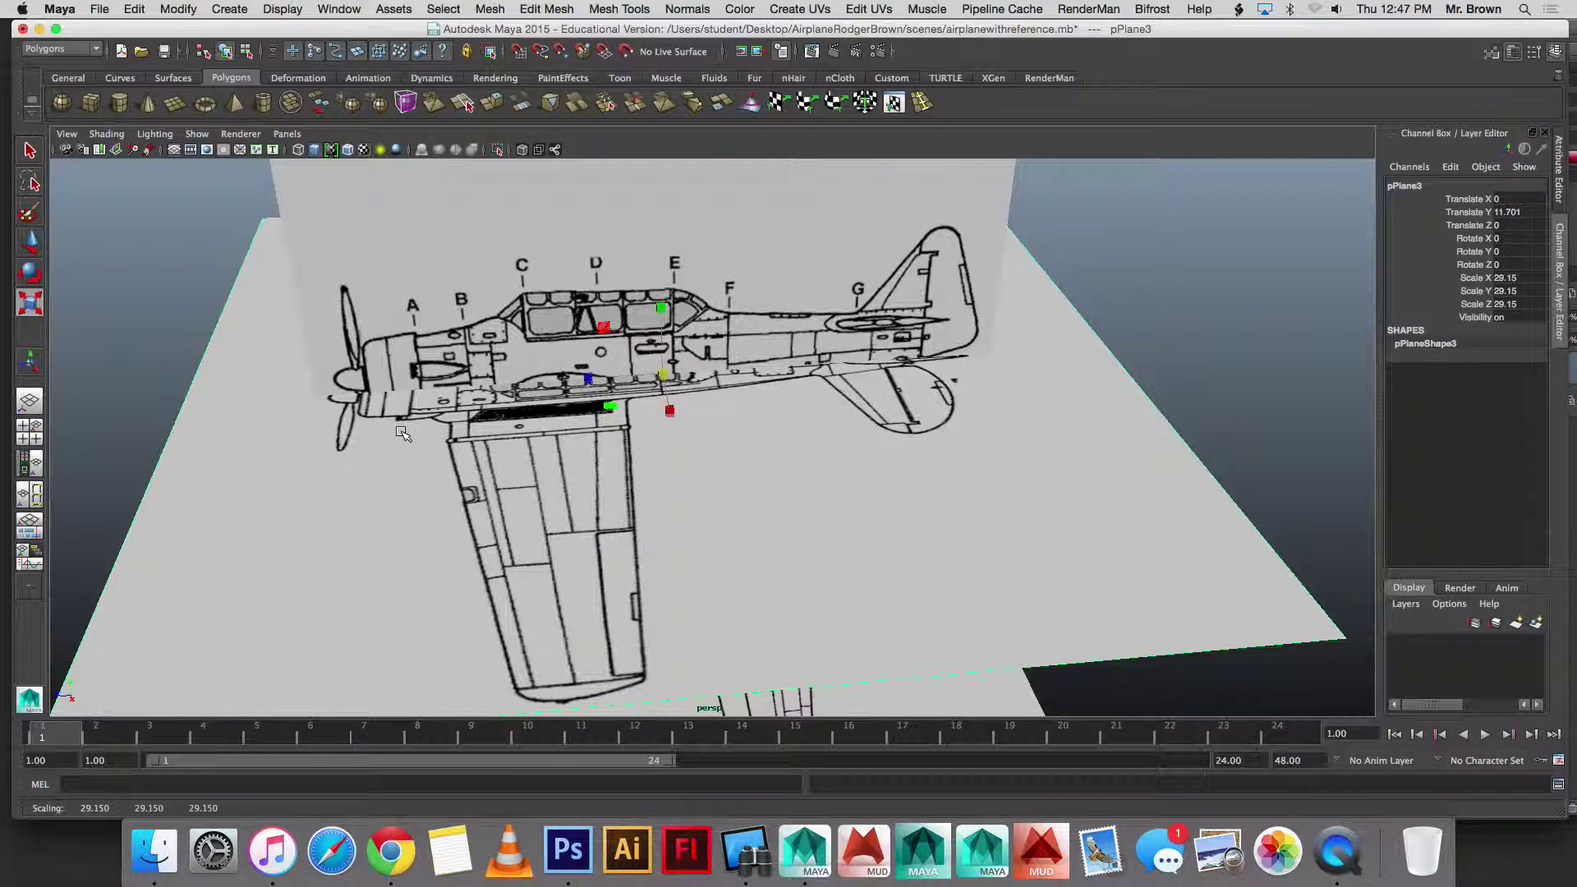
{"action": "key", "text": "w"}
{"action": "left_click_drag", "start_coordinate": [658, 302], "coordinate": [659, 300]}
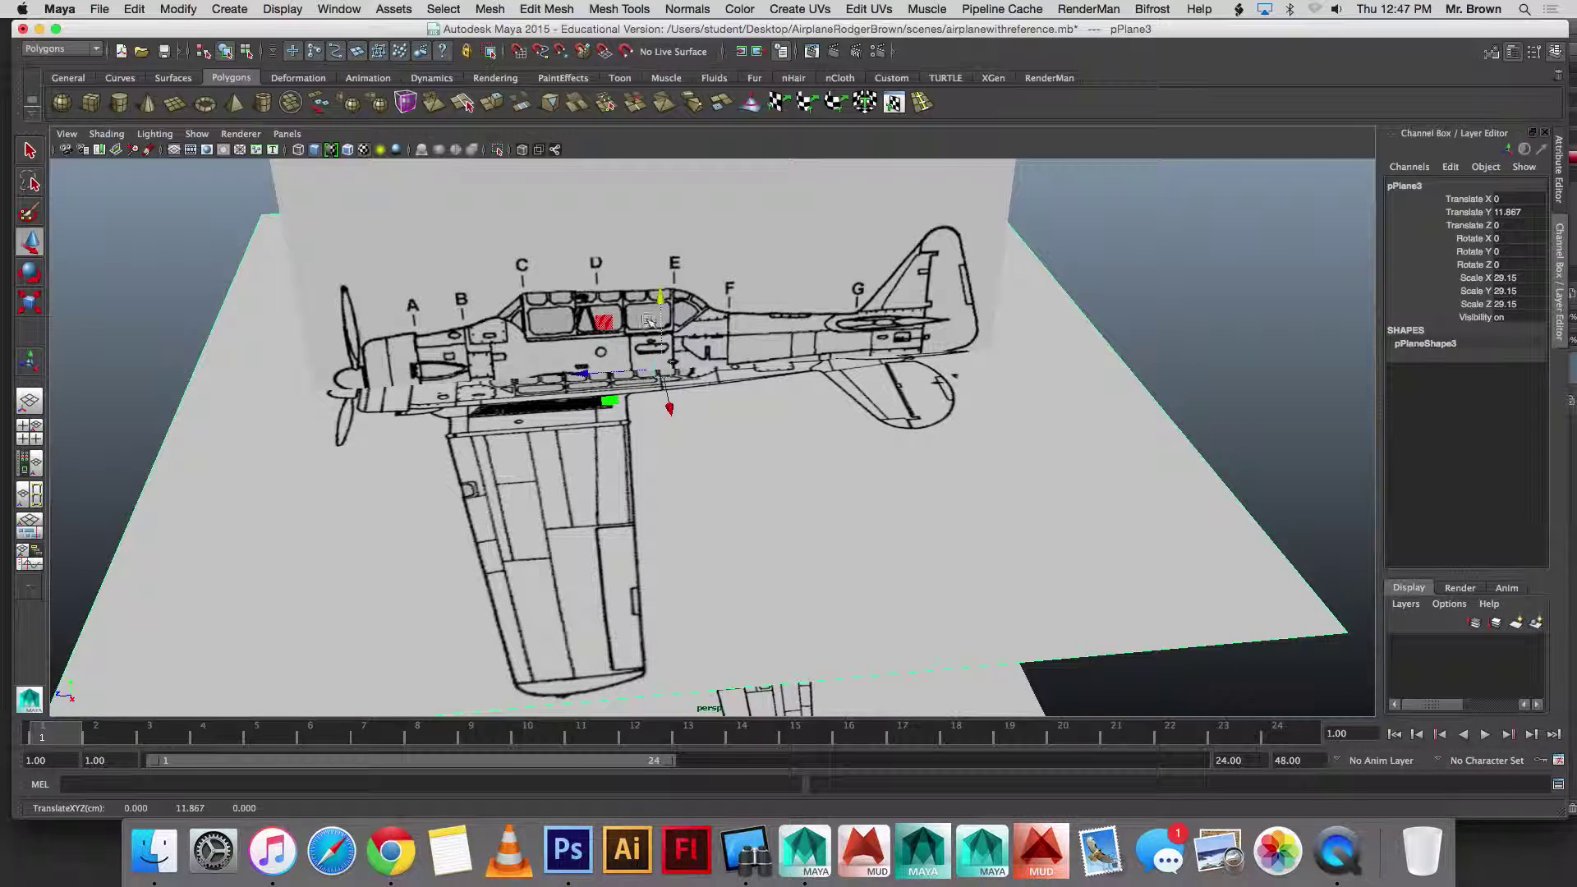
{"action": "left_click_drag", "start_coordinate": [596, 376], "coordinate": [588, 369]}
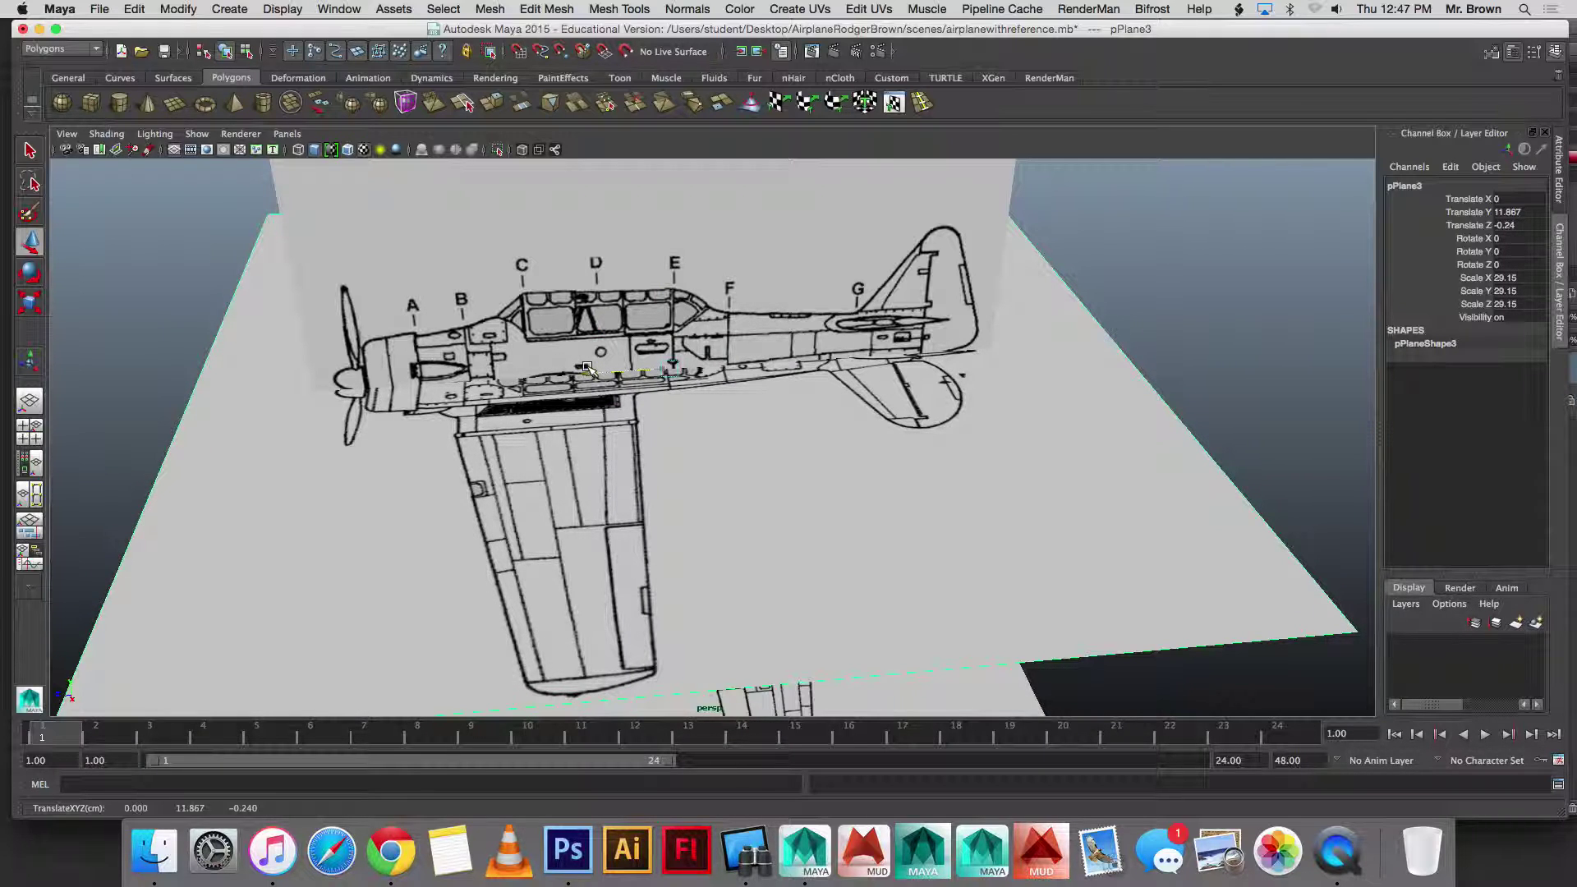
{"action": "left_click_drag", "start_coordinate": [667, 300], "coordinate": [670, 281]}
Step: Check the top-view plane's scale values and set the bottom-view plane's Y rotation to 180 degrees
{"action": "left_click", "coordinate": [888, 685]}
{"action": "left_click_drag", "start_coordinate": [836, 664], "coordinate": [920, 637], "text": "alt"}
{"action": "key", "text": "r"}
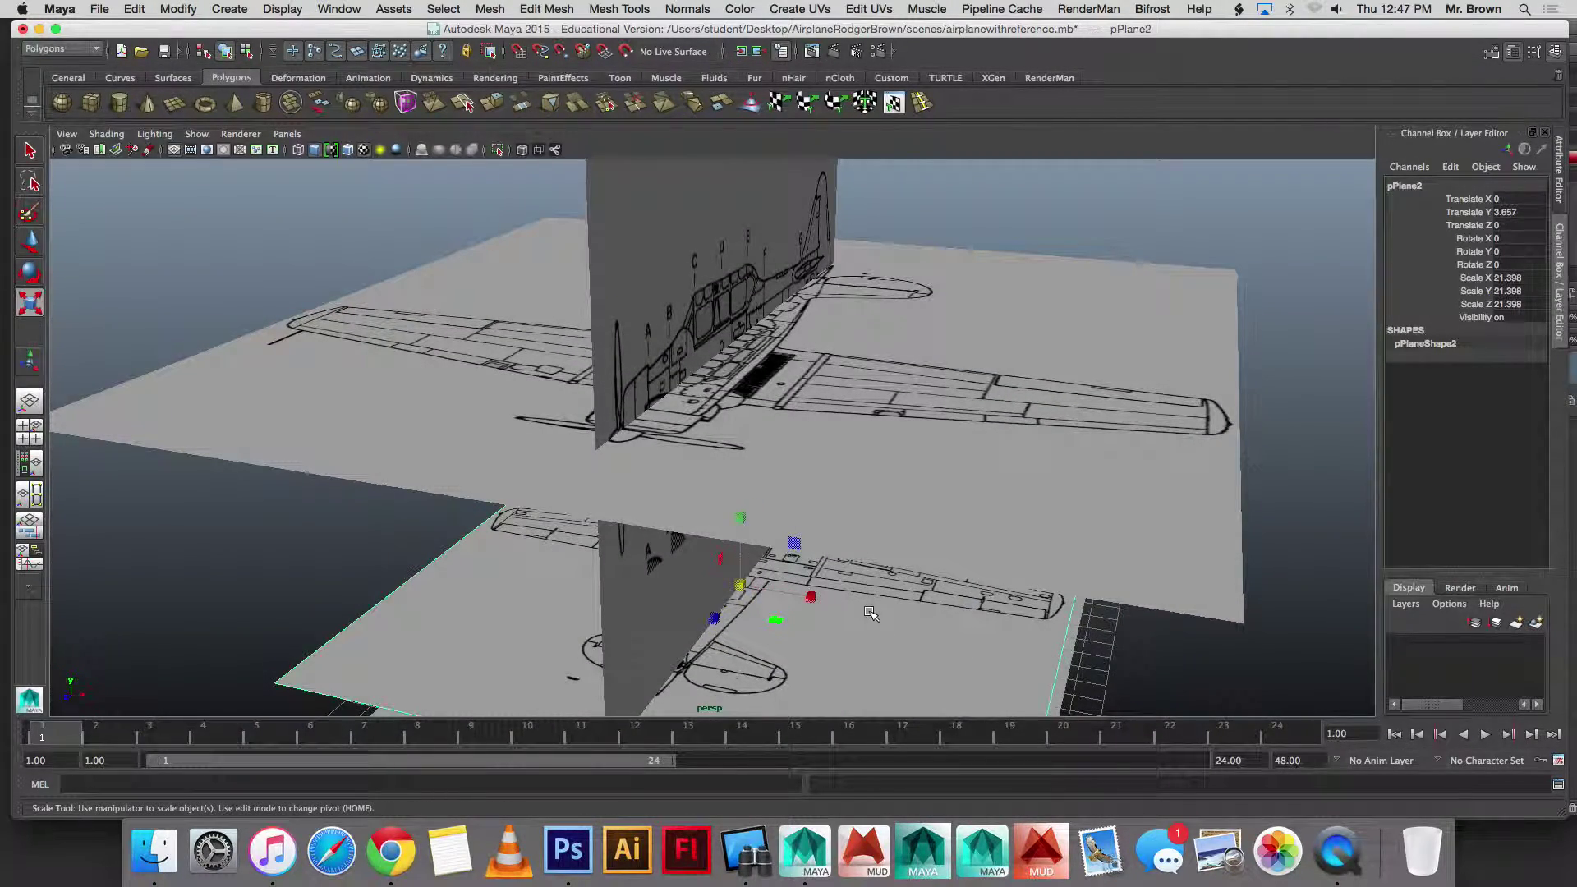
{"action": "key", "text": "e"}
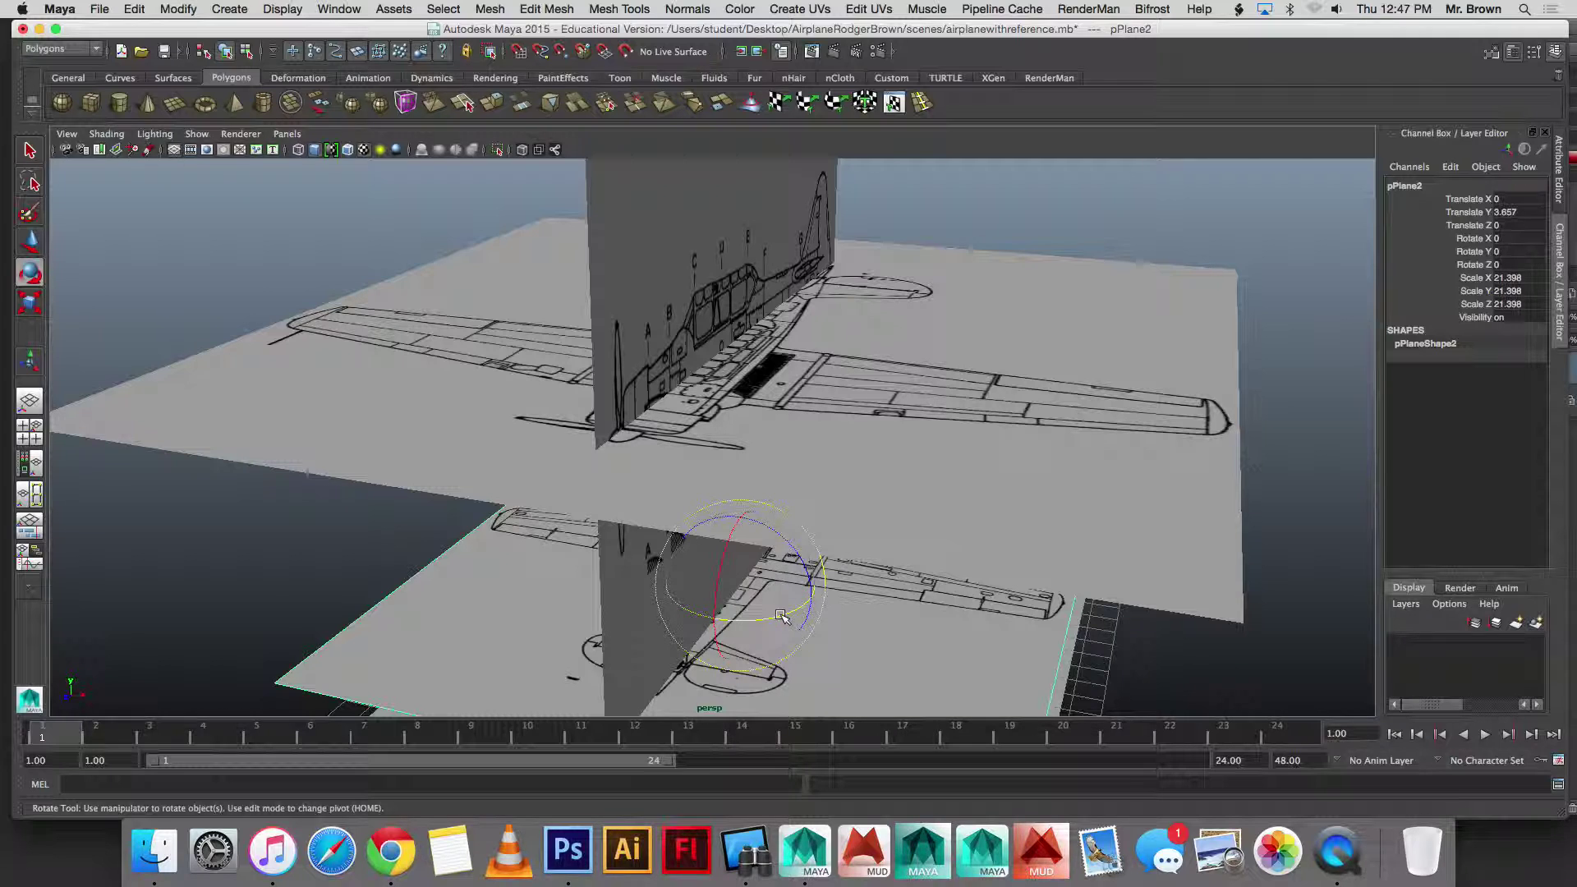
{"action": "left_click_drag", "start_coordinate": [781, 616], "coordinate": [1572, 231]}
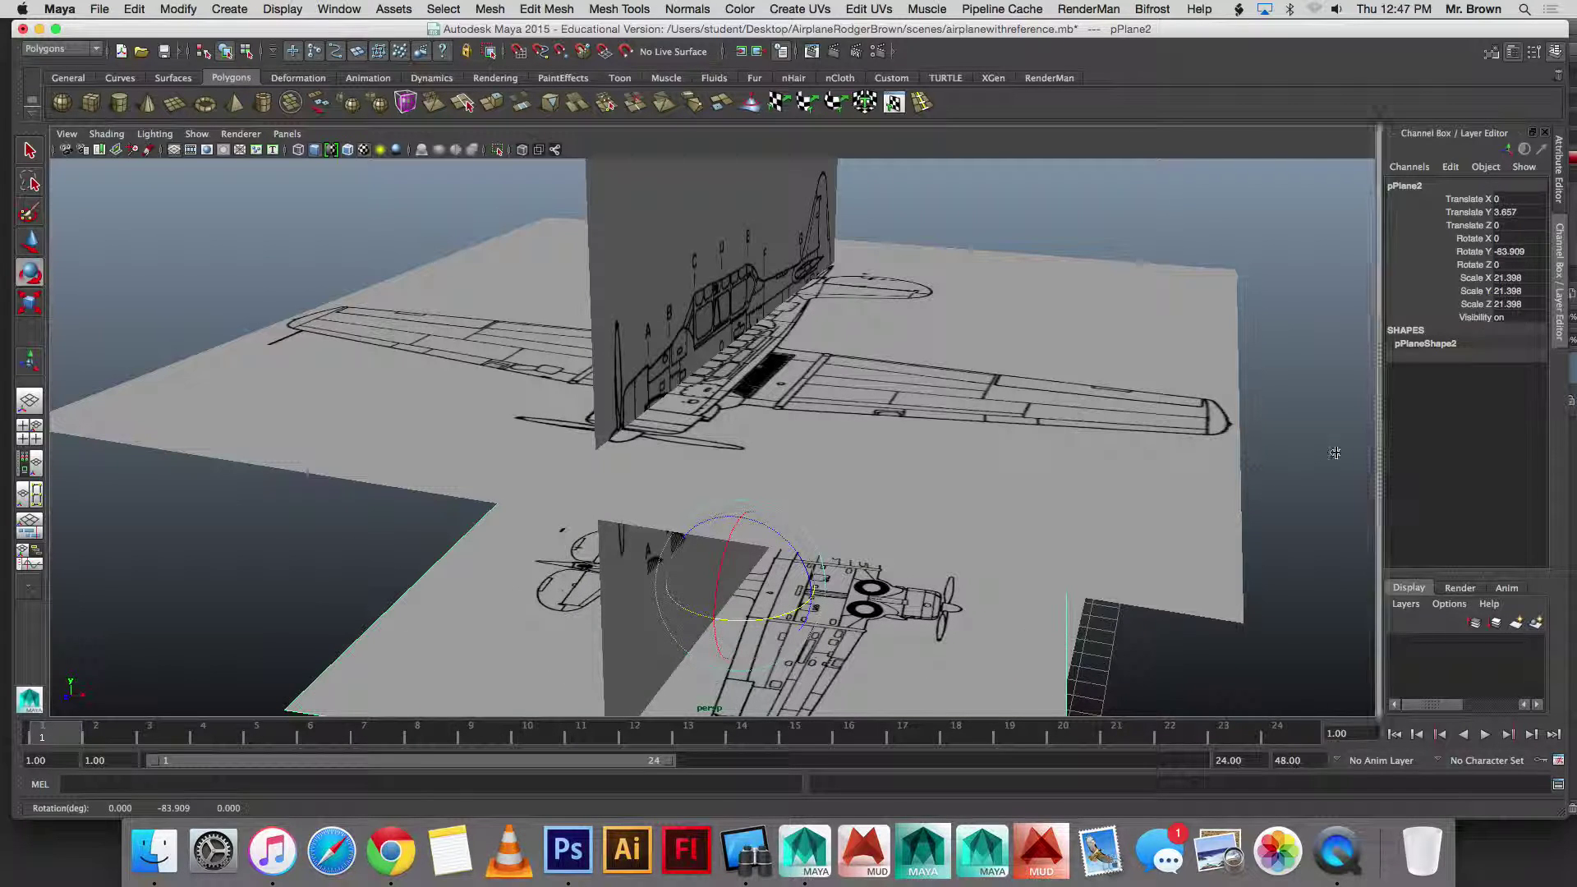
{"action": "left_click", "coordinate": [986, 435]}
{"action": "left_click_drag", "start_coordinate": [1516, 278], "coordinate": [1524, 304]}
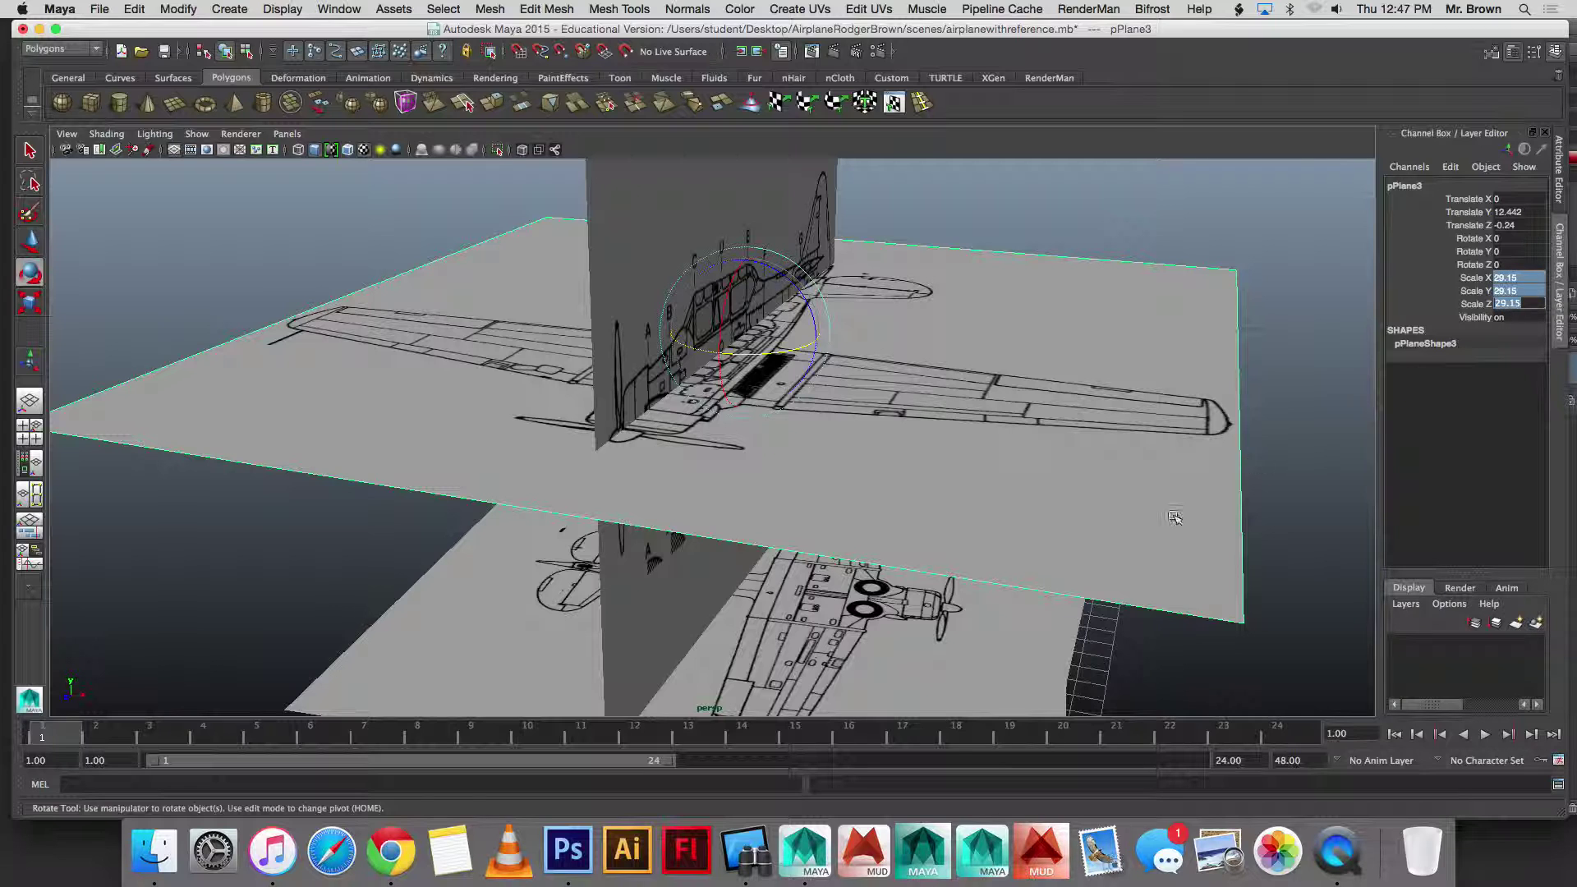
{"action": "left_click", "coordinate": [924, 601]}
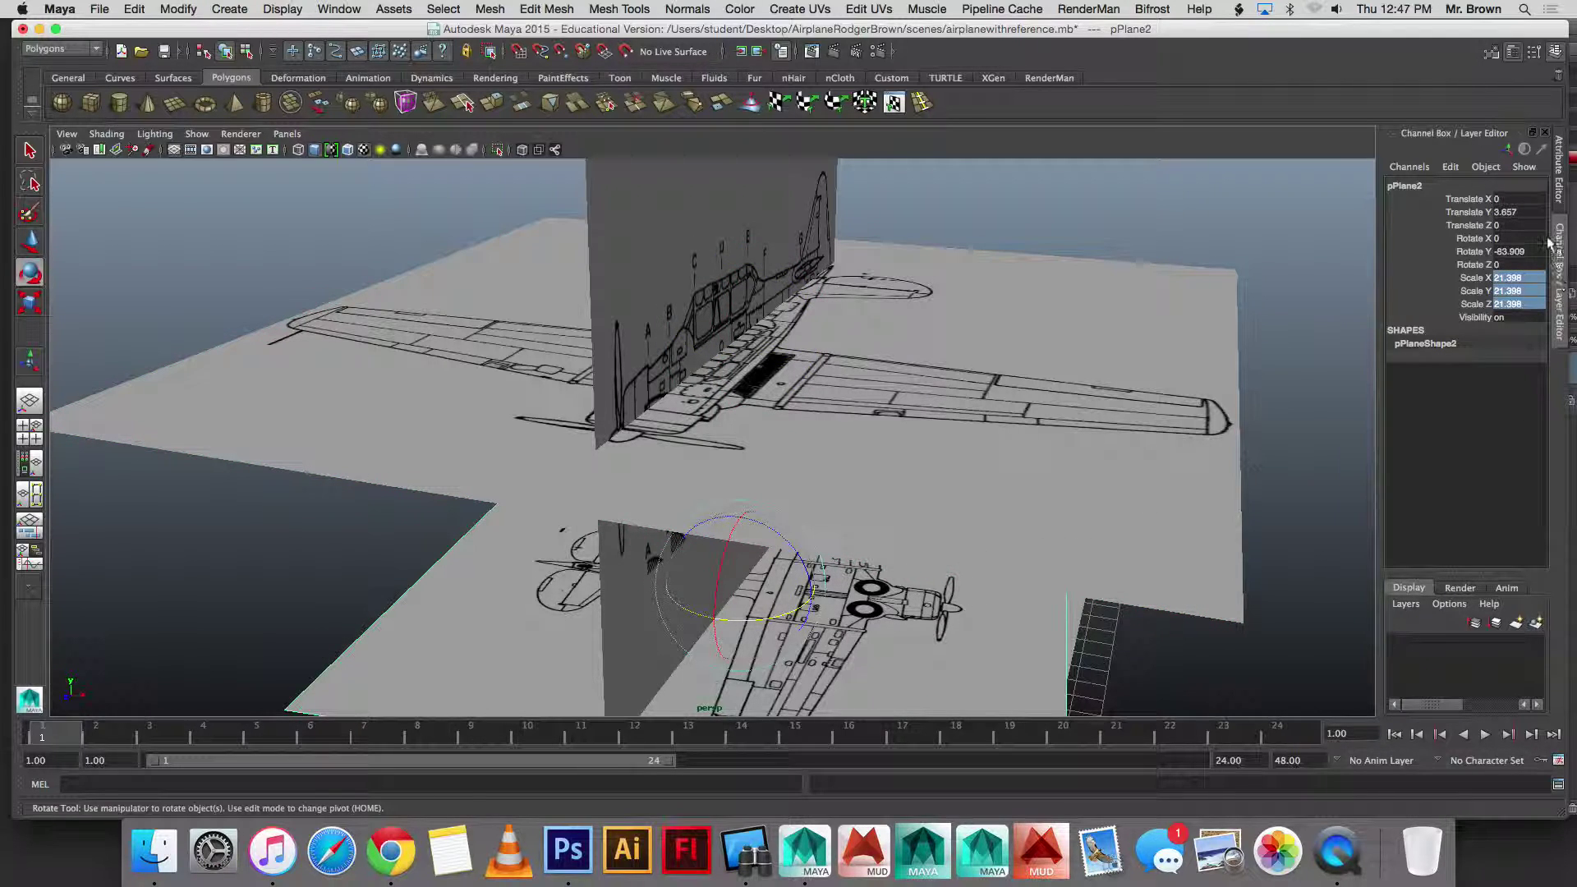
{"action": "double_click", "coordinate": [1516, 251]}
{"action": "type", "text": "-90"}
{"action": "key", "text": "Return"}
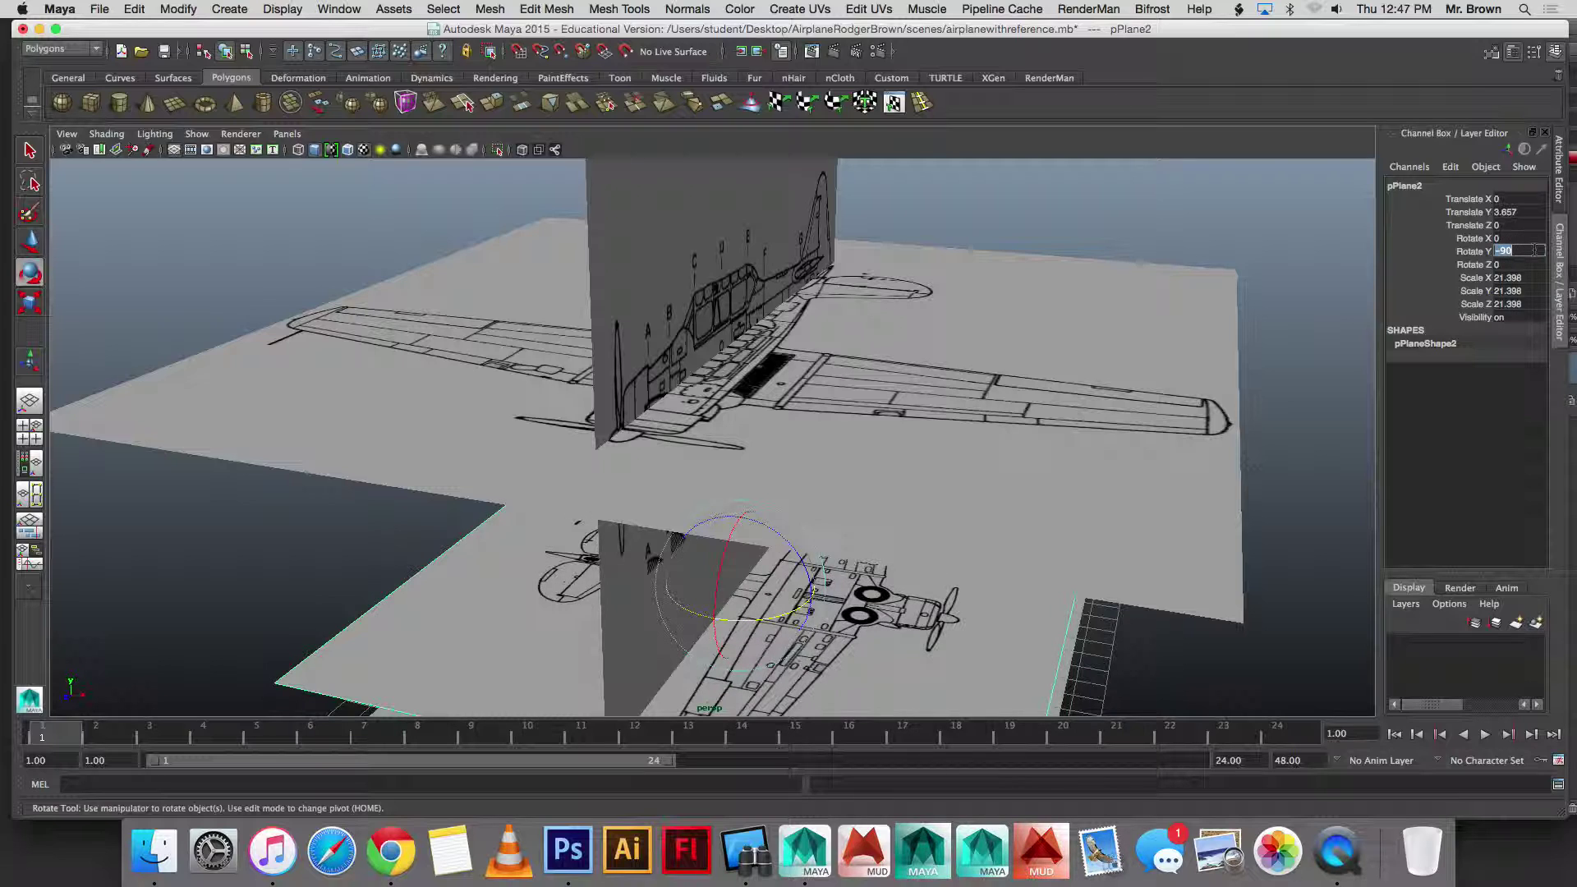
{"action": "type", "text": "180"}
{"action": "key", "text": "Return"}
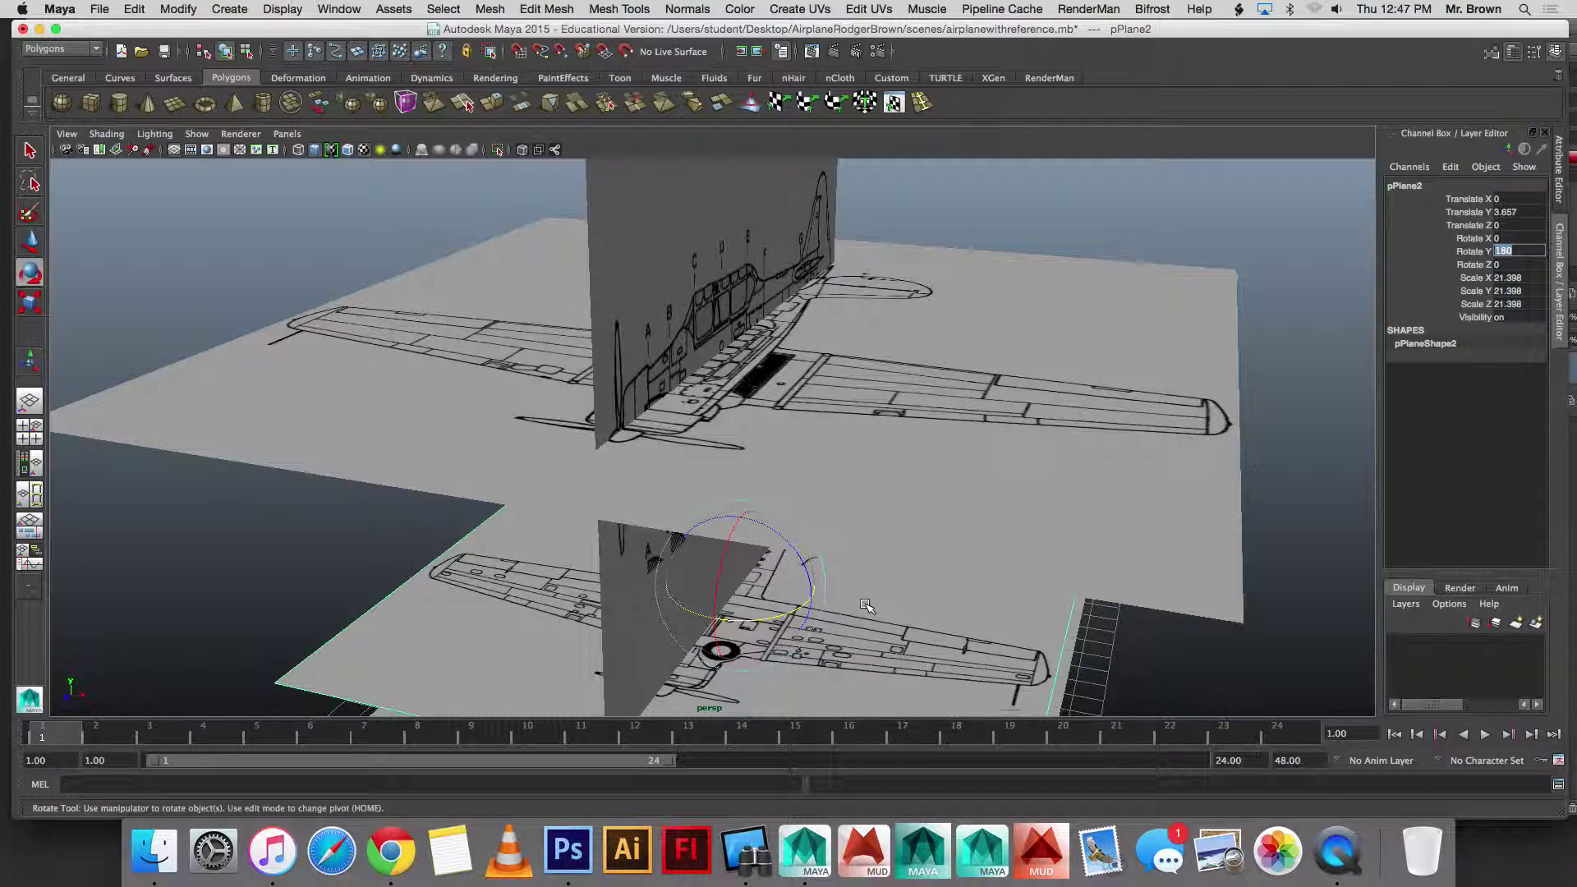
Step: Set the bottom-view plane's X, Y and Z scale to 29.15
{"action": "left_click", "coordinate": [1506, 279]}
{"action": "left_click", "coordinate": [1509, 304], "text": "shift"}
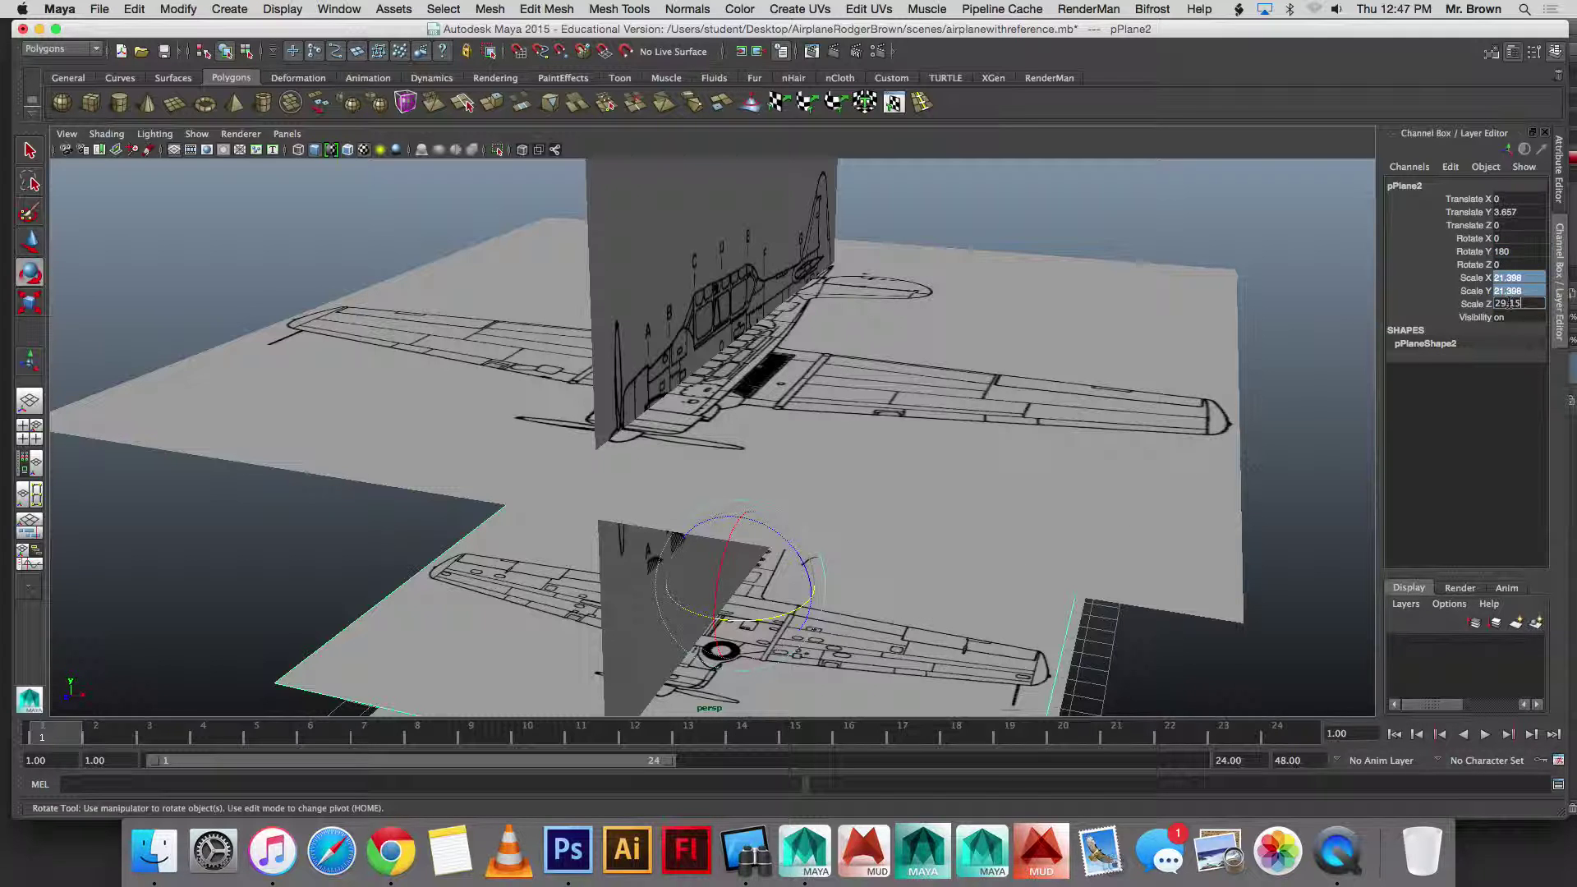
{"action": "key", "text": "Return"}
{"action": "left_click", "coordinate": [1507, 291]}
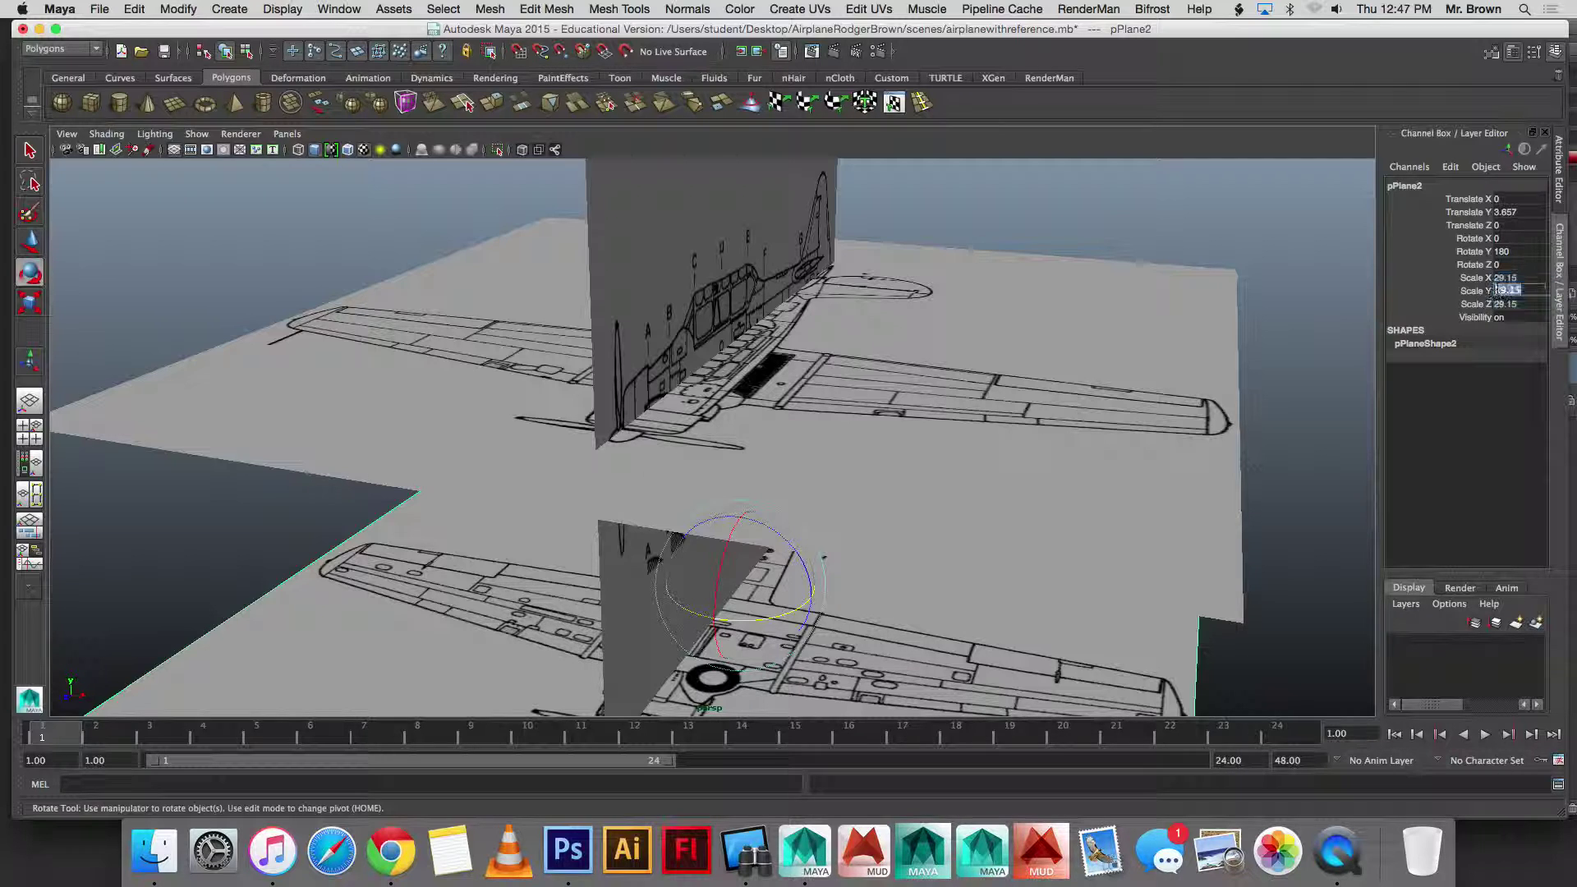
Step: Raise the bottom-view plane to the height of the top-view plane for comparison and lower it beneath the top-view plane
{"action": "left_click", "coordinate": [345, 630]}
{"action": "scroll", "coordinate": [345, 630], "scroll_direction": "down", "scroll_amount": 2}
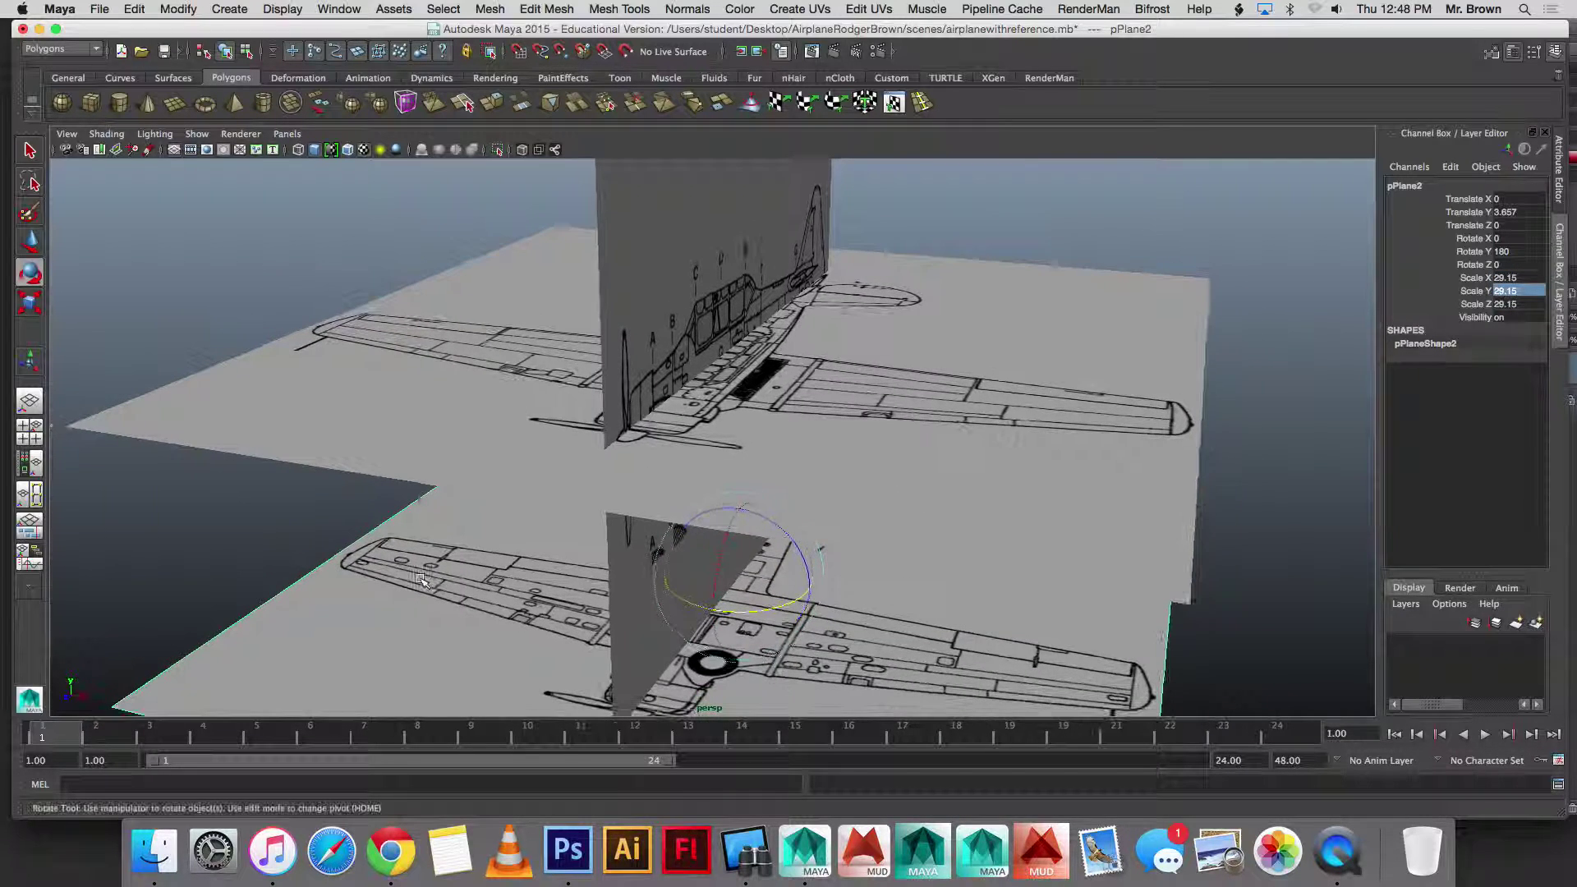
{"action": "key", "text": "w"}
{"action": "left_click_drag", "start_coordinate": [719, 525], "coordinate": [538, 568]}
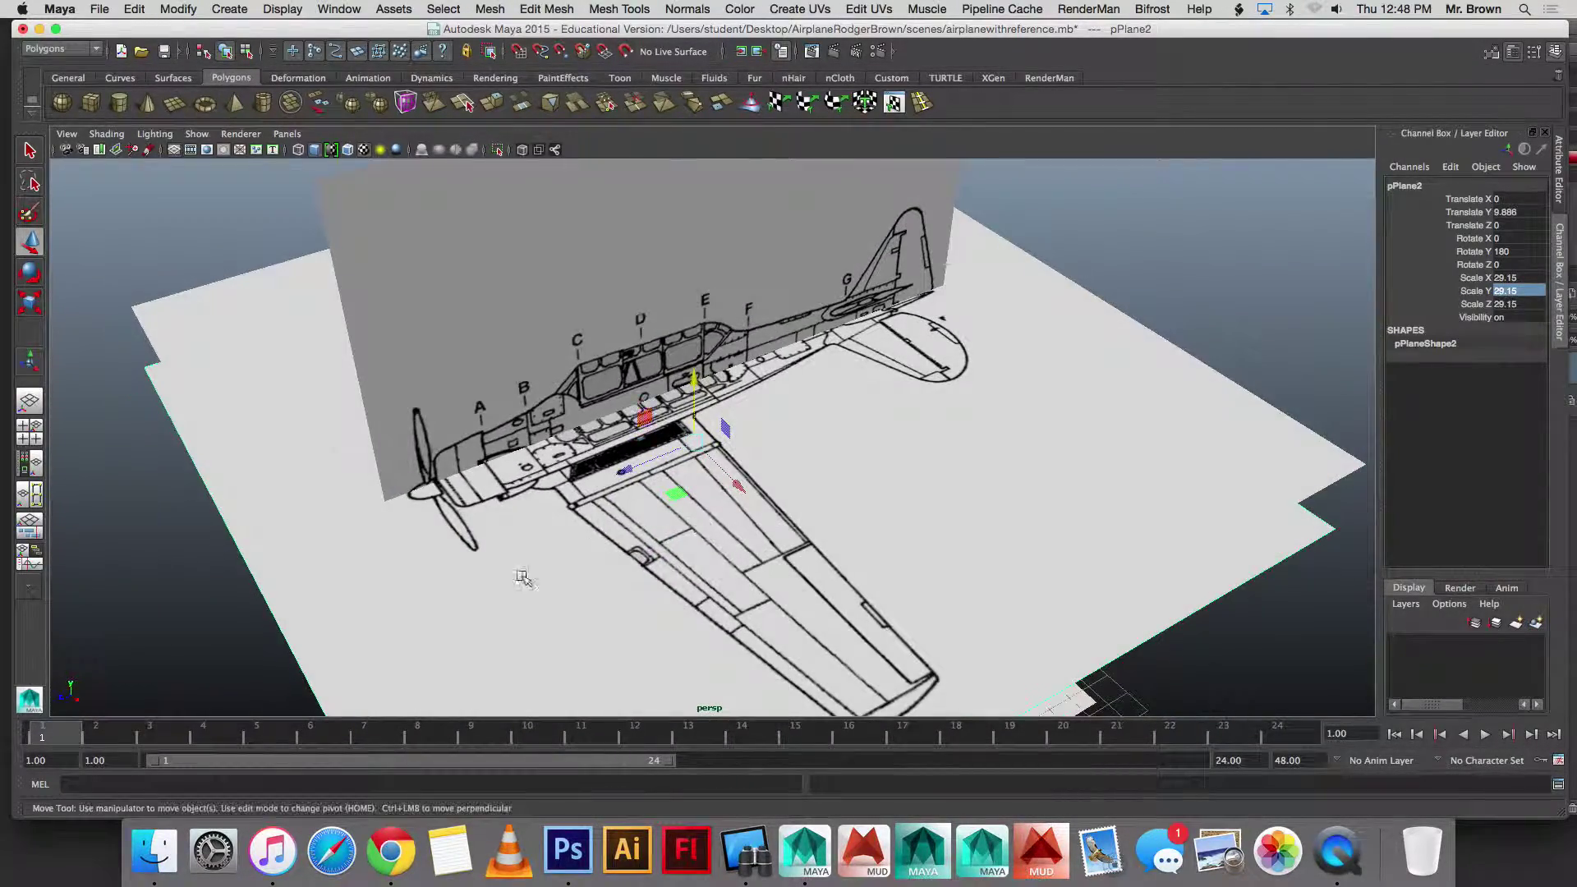
{"action": "left_click_drag", "start_coordinate": [694, 386], "coordinate": [668, 293]}
{"action": "mouse_move", "coordinate": [669, 304]}
{"action": "left_mouse_down"}
{"action": "mouse_move", "coordinate": [671, 534]}
{"action": "mouse_move", "coordinate": [624, 443]}
{"action": "mouse_move", "coordinate": [626, 589]}
{"action": "left_mouse_up"}
{"action": "left_click_drag", "start_coordinate": [772, 628], "coordinate": [654, 538], "text": "alt"}
Step: Rotate the front-view plane 90 degrees in X and move it to about 12.86 in Y and 8.57 in Z near the propeller
{"action": "left_click", "coordinate": [631, 444]}
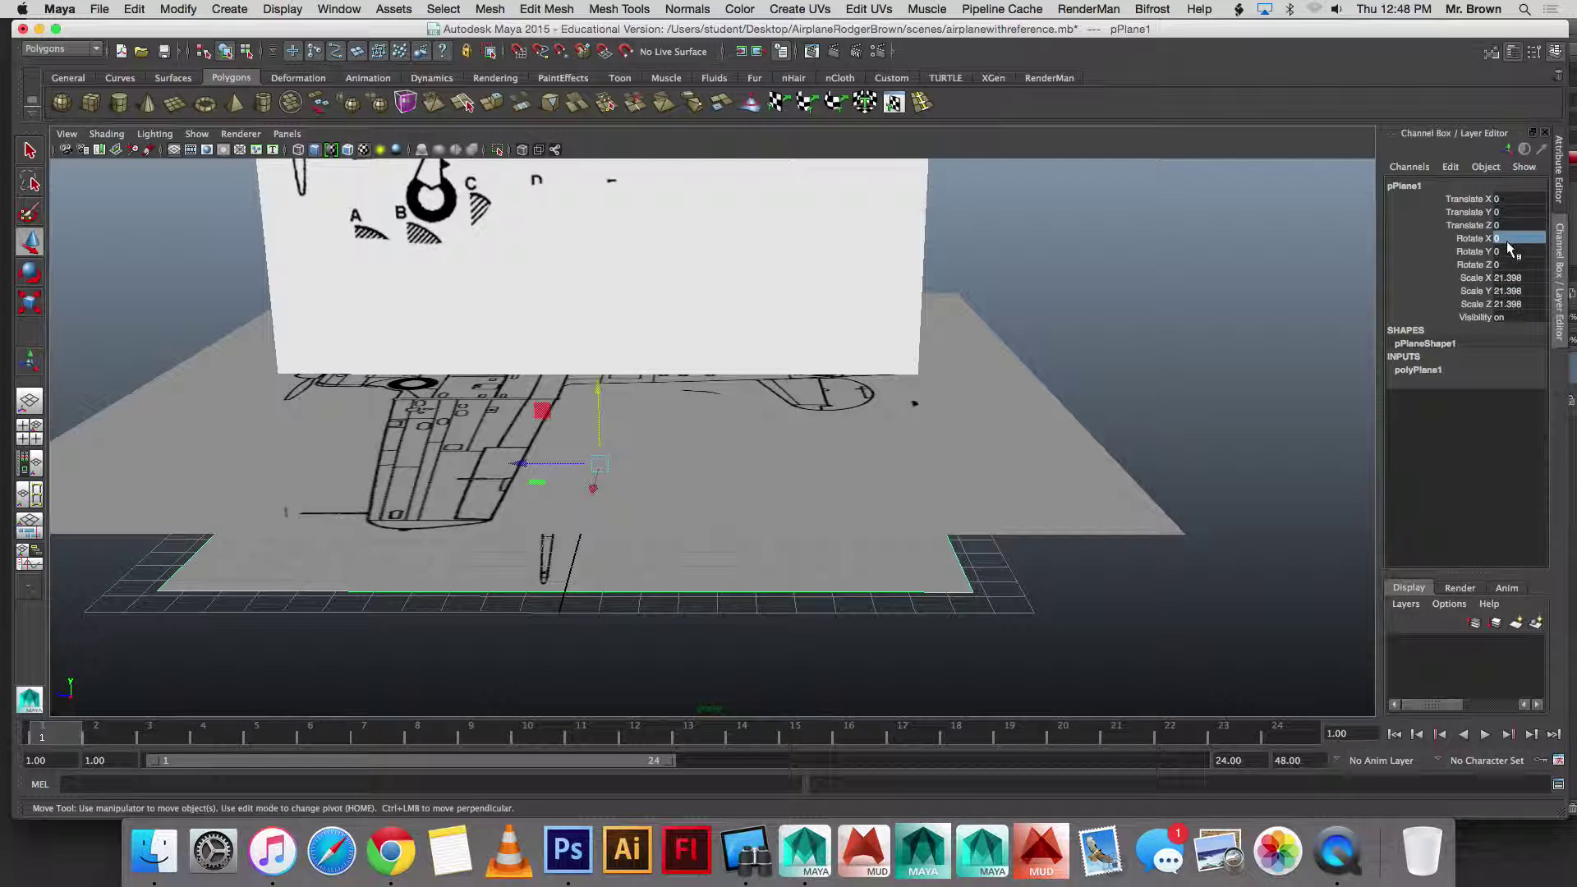
{"action": "key", "text": "Return"}
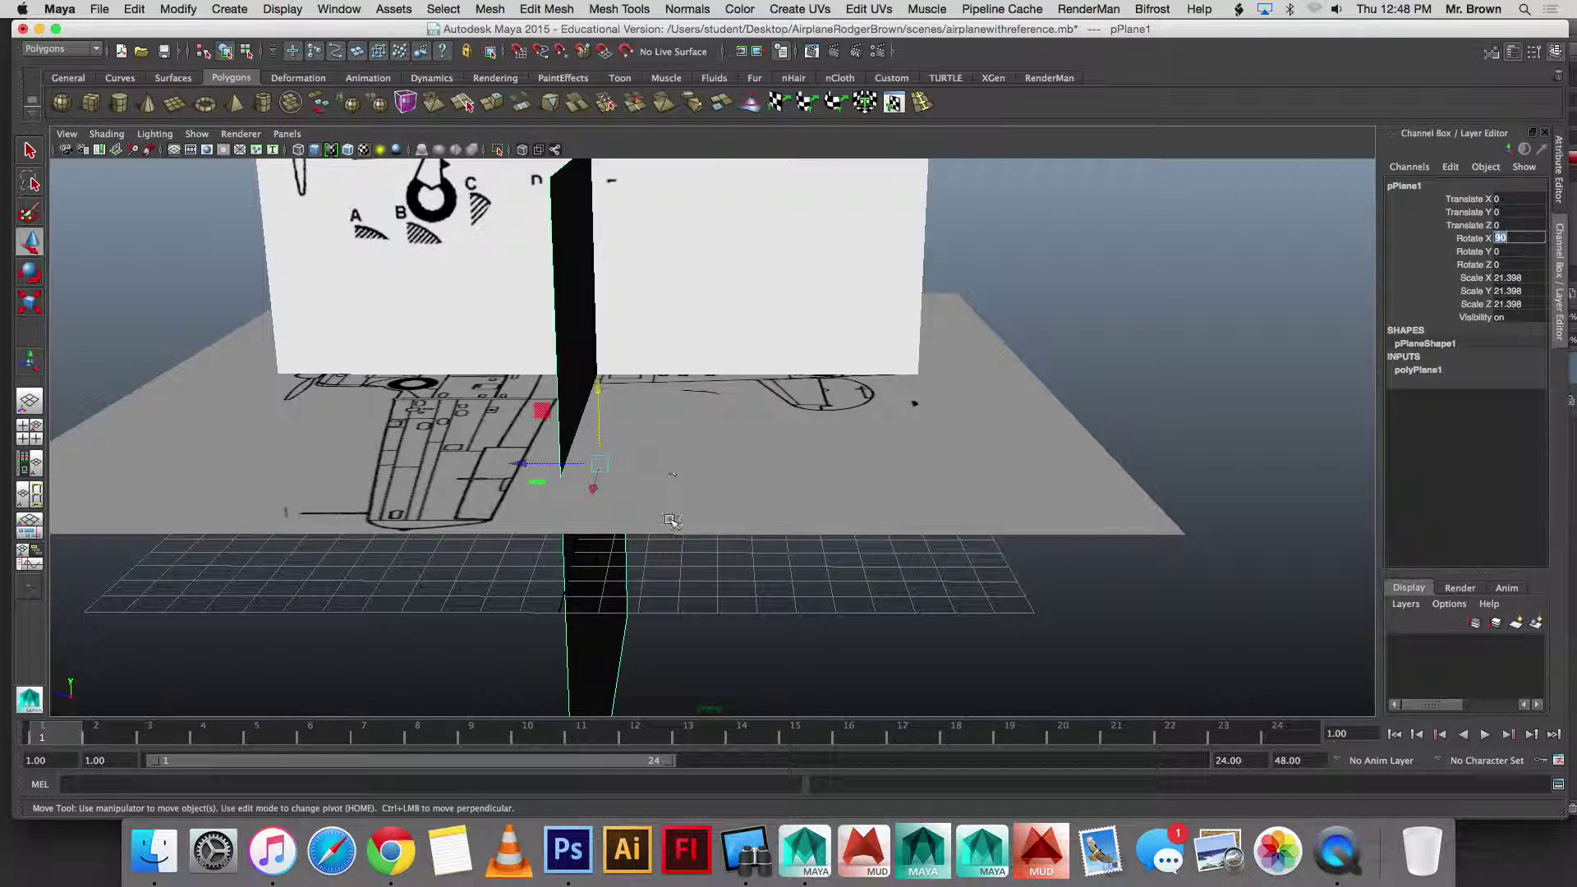
{"action": "left_click_drag", "start_coordinate": [671, 509], "coordinate": [580, 534], "text": "alt"}
{"action": "left_click_drag", "start_coordinate": [586, 375], "coordinate": [952, 480]}
{"action": "left_click_drag", "start_coordinate": [746, 342], "coordinate": [673, 465]}
{"action": "left_click_drag", "start_coordinate": [553, 485], "coordinate": [524, 357]}
{"action": "right_click_drag", "start_coordinate": [524, 356], "coordinate": [519, 351], "text": "alt"}
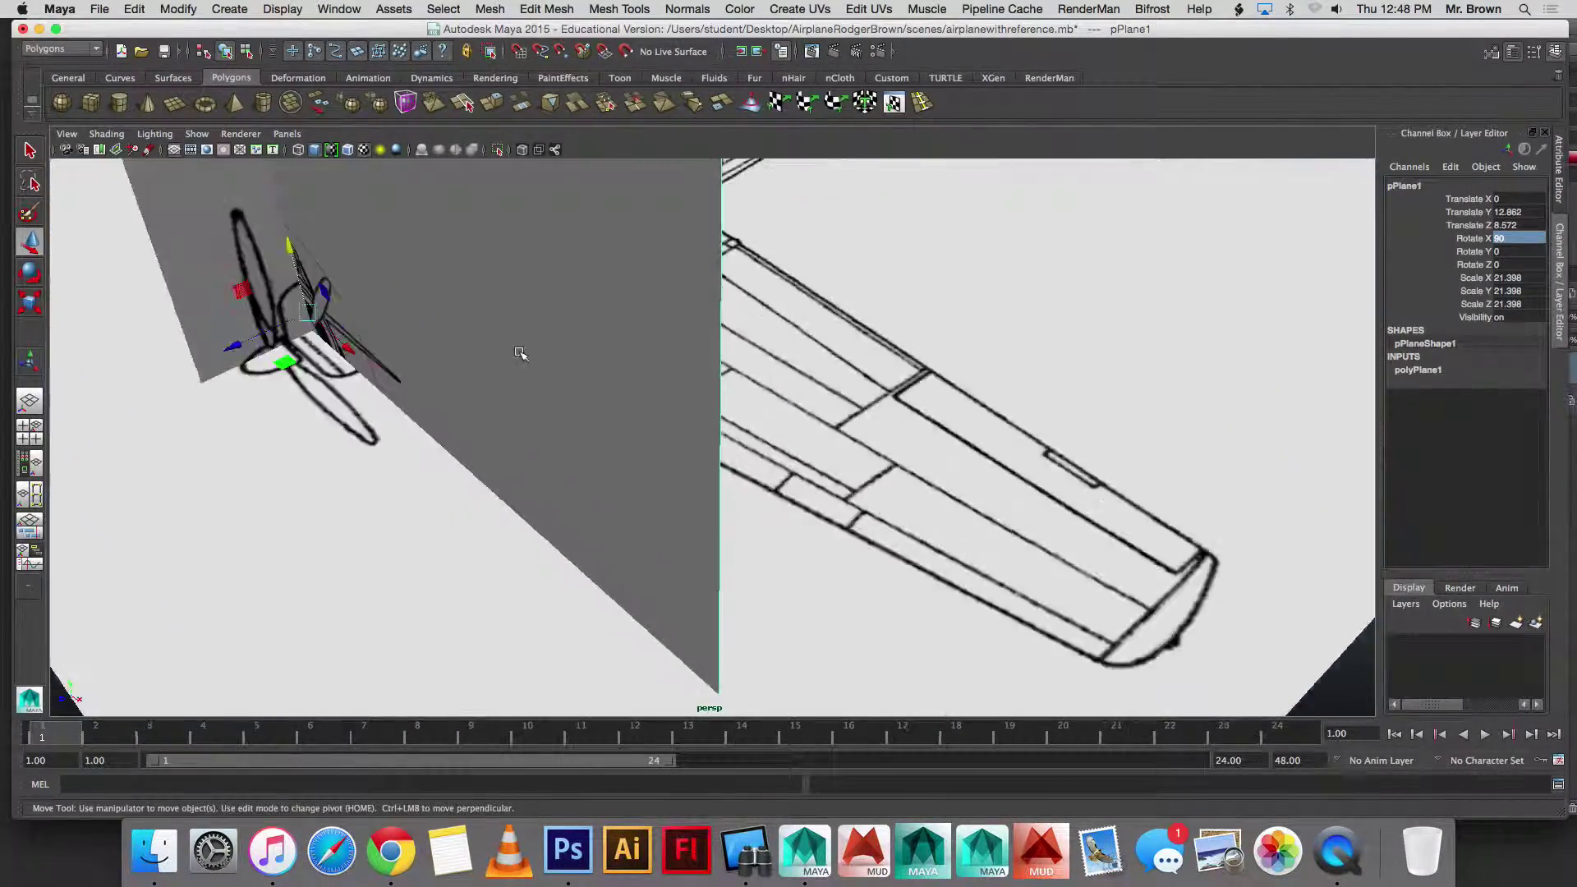
Step: Scale the front-view plane uniformly to about 26.54 and raise it to about 14.81 in Y to match the other views
{"action": "left_click_drag", "start_coordinate": [458, 358], "coordinate": [507, 347], "text": "alt"}
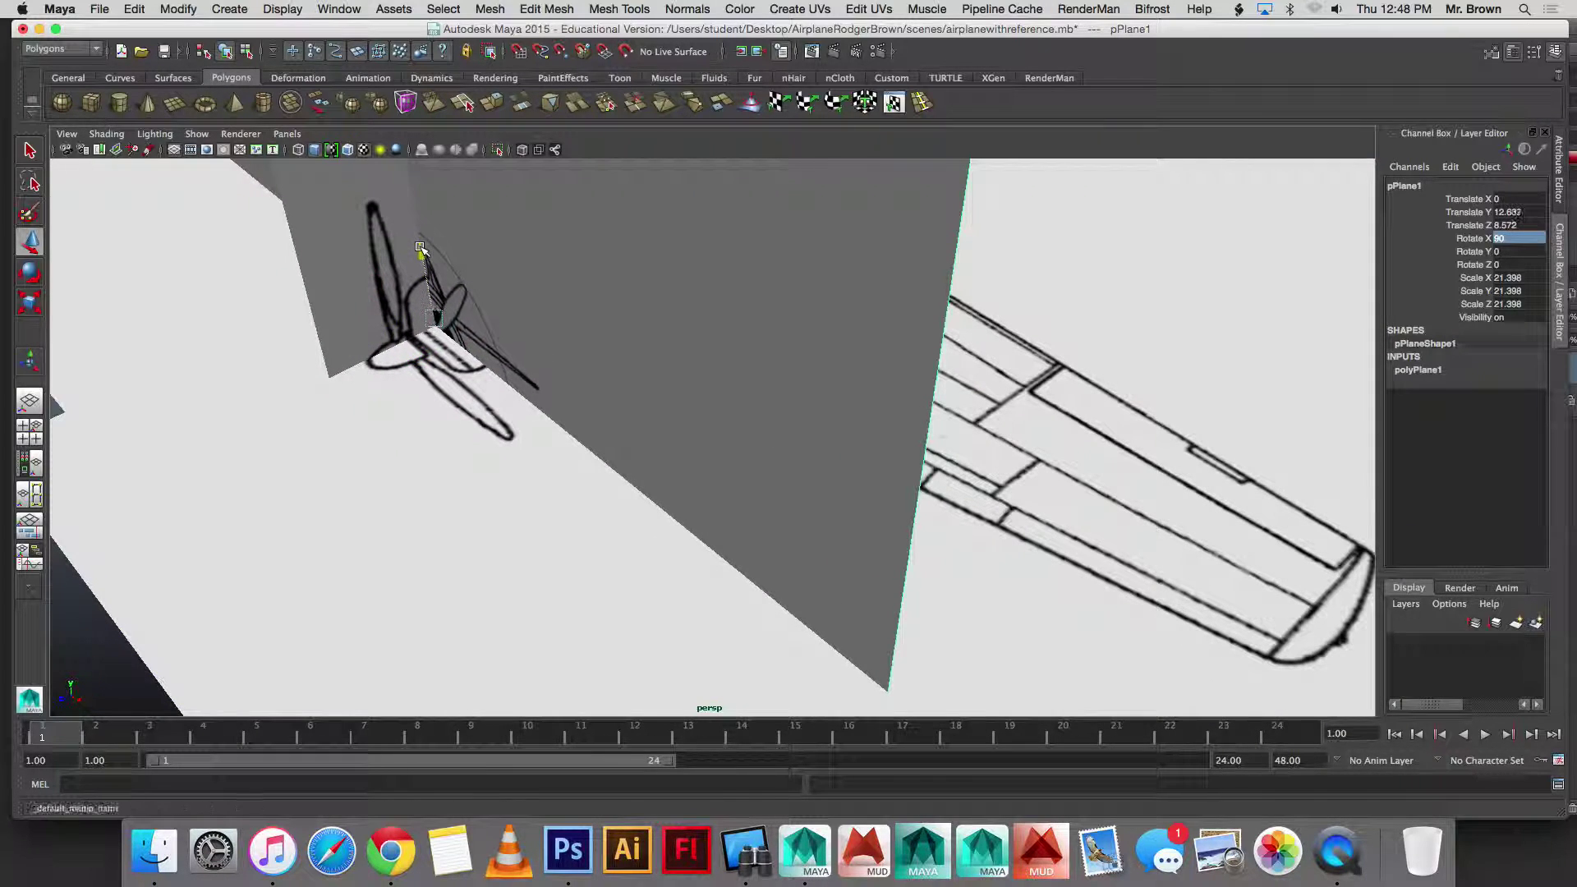
{"action": "left_click_drag", "start_coordinate": [436, 318], "coordinate": [834, 299]}
{"action": "middle_click_drag", "start_coordinate": [834, 299], "coordinate": [702, 207], "text": "alt"}
{"action": "left_click_drag", "start_coordinate": [703, 207], "coordinate": [746, 221], "text": "alt"}
{"action": "key", "text": "w"}
{"action": "left_click_drag", "start_coordinate": [773, 300], "coordinate": [778, 209]}
{"action": "left_click_drag", "start_coordinate": [784, 306], "coordinate": [784, 328], "text": "alt"}
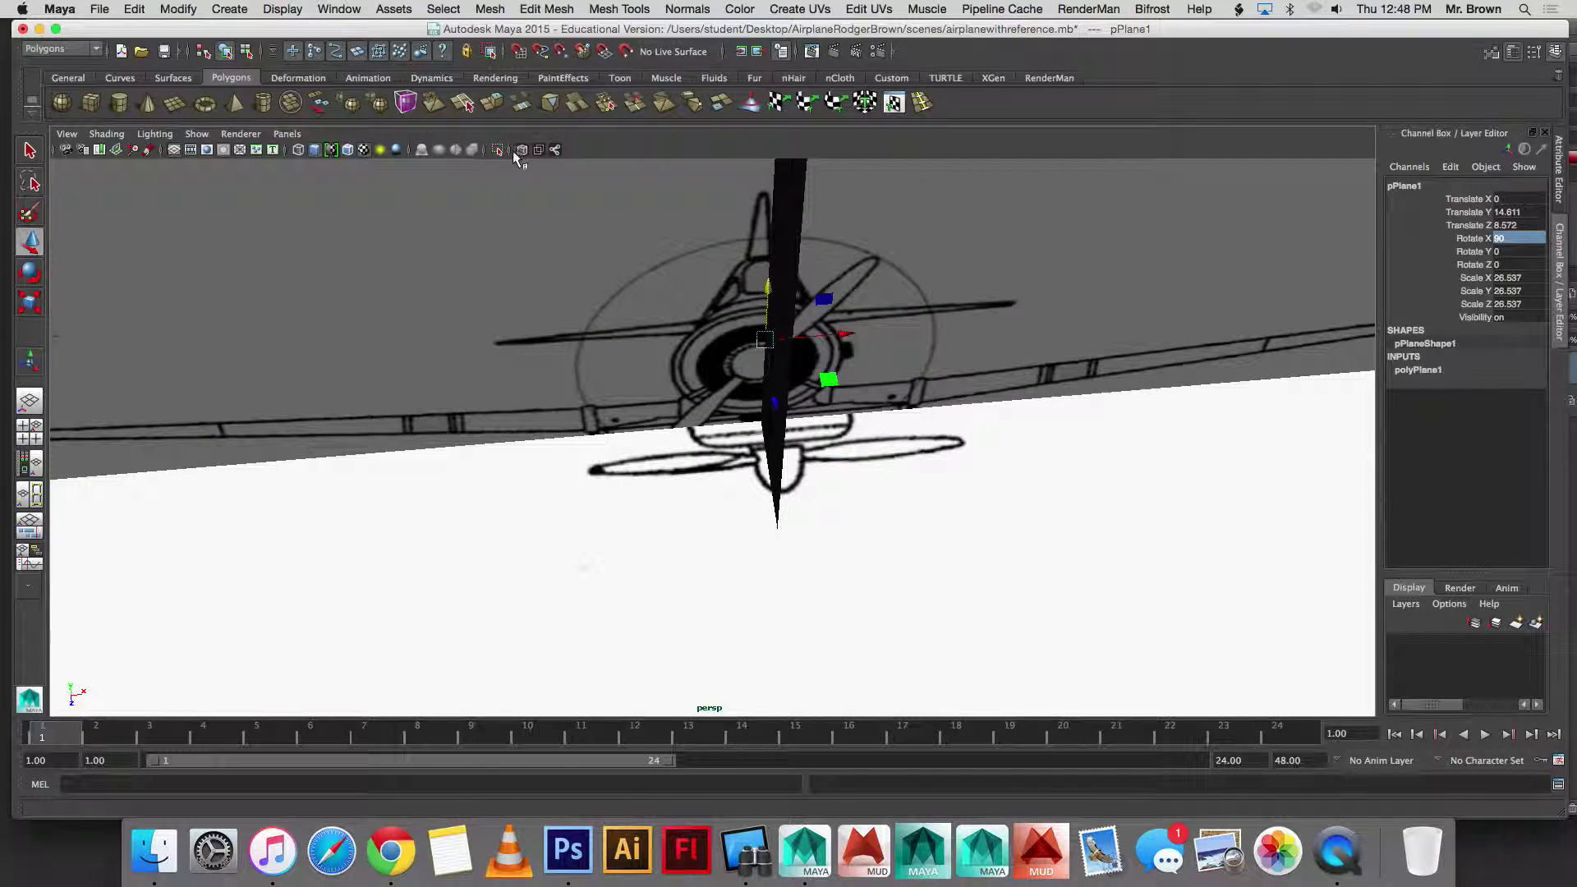
Step: Turn on X-ray display and move the front-view plane to about 14.27 in Y and 4.17 in Z
{"action": "left_click", "coordinate": [521, 150]}
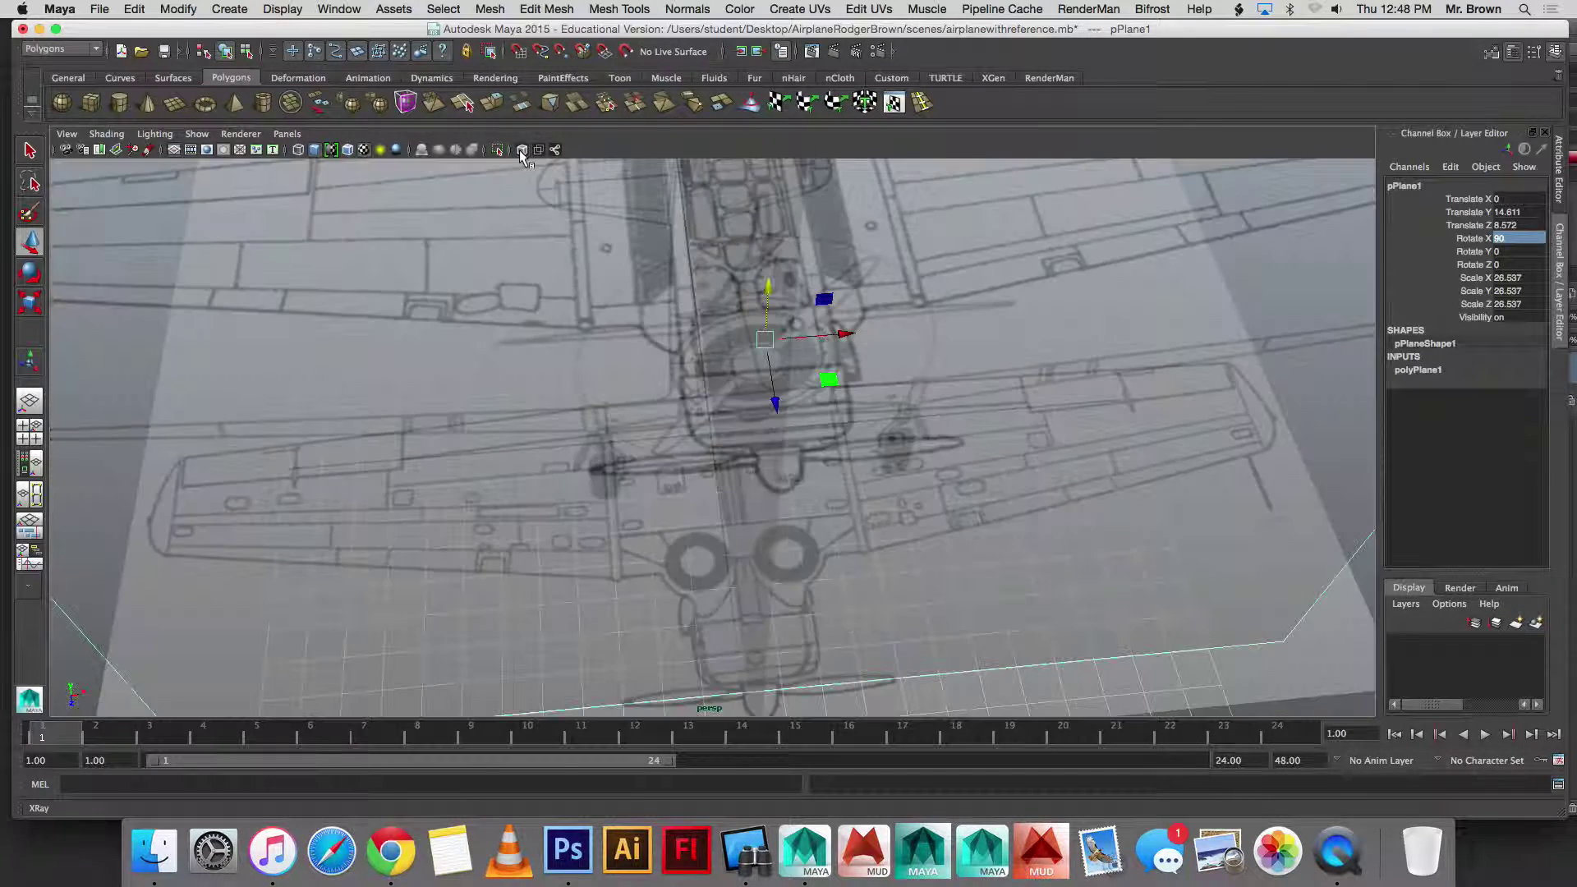
{"action": "left_click_drag", "start_coordinate": [854, 372], "coordinate": [770, 452], "text": "alt"}
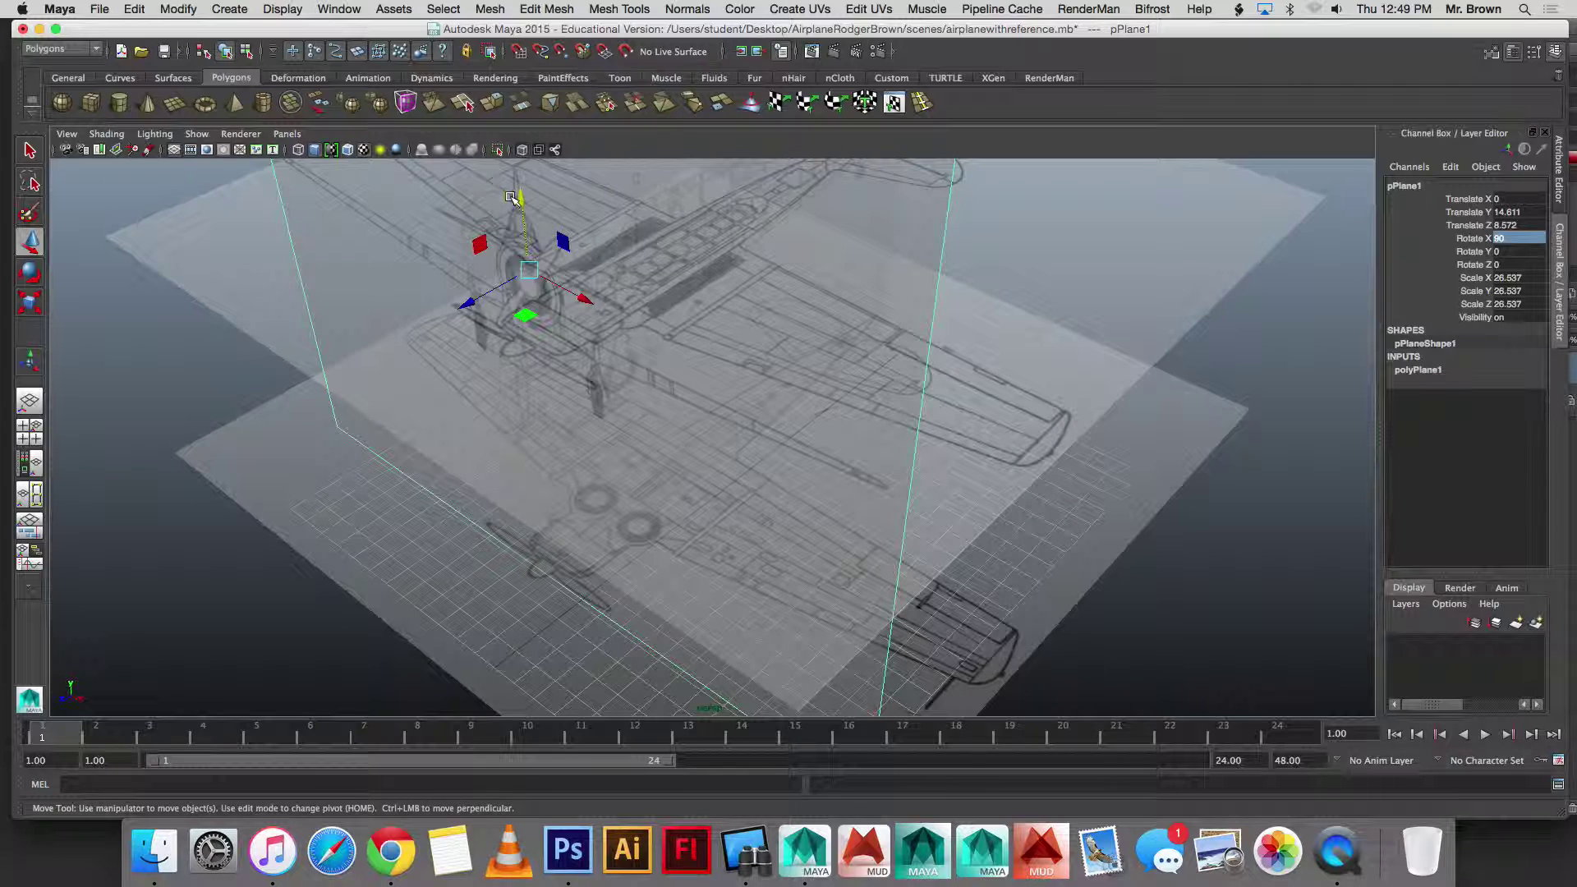
{"action": "left_click_drag", "start_coordinate": [521, 198], "coordinate": [524, 210]}
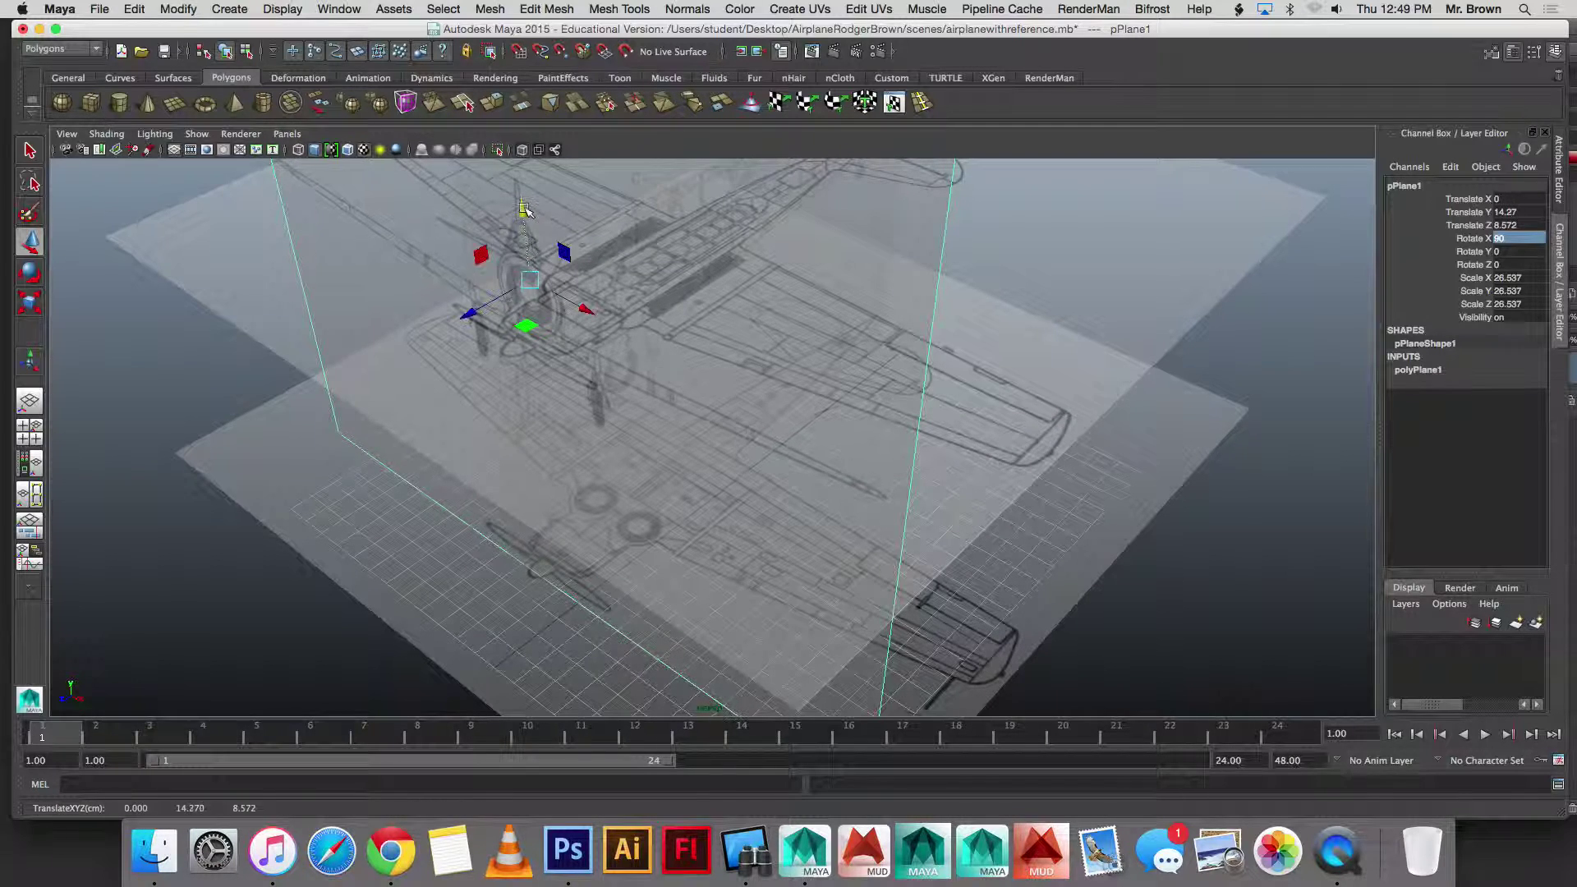
{"action": "left_click_drag", "start_coordinate": [491, 311], "coordinate": [740, 204]}
{"action": "key", "text": "r"}
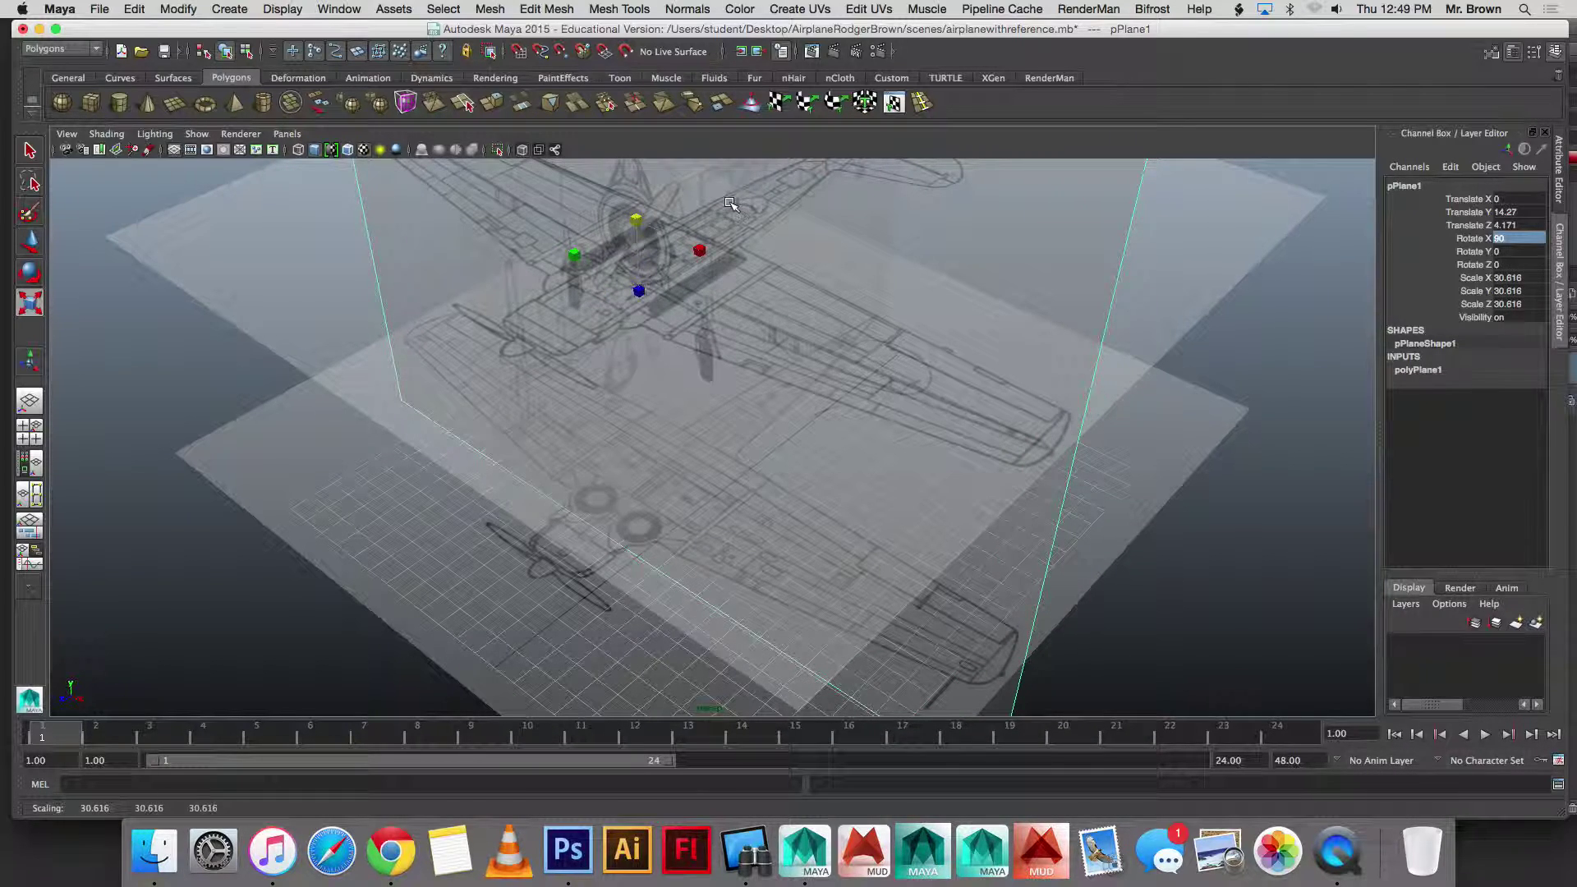
{"action": "scroll", "coordinate": [694, 263], "scroll_direction": "down", "scroll_amount": 5}
{"action": "middle_click_drag", "start_coordinate": [692, 263], "coordinate": [737, 281], "text": "alt"}
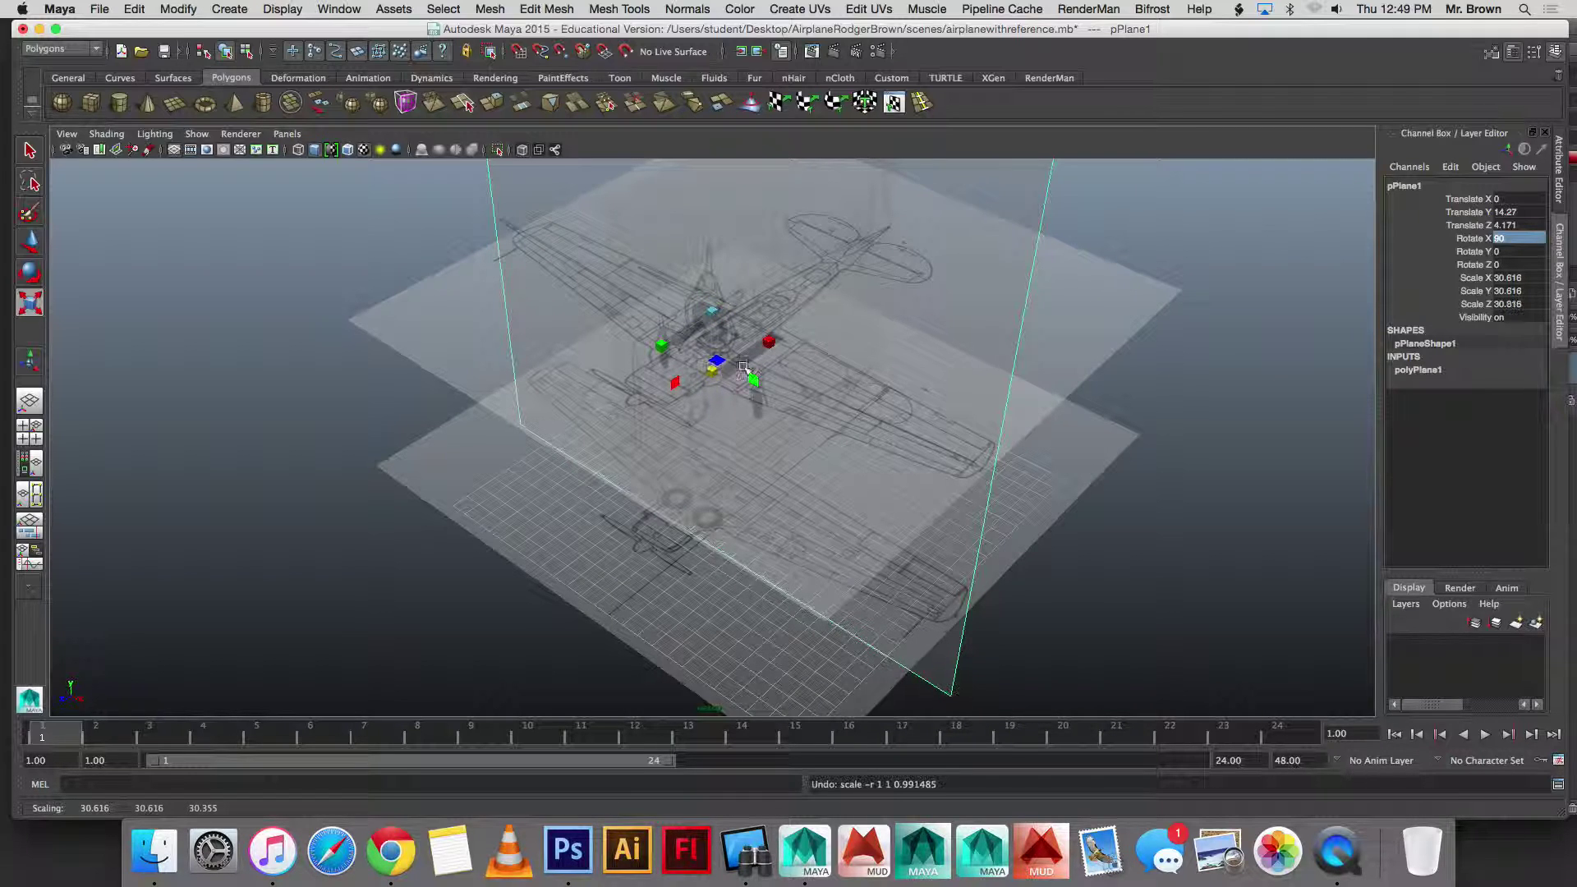
{"action": "key", "text": "z"}
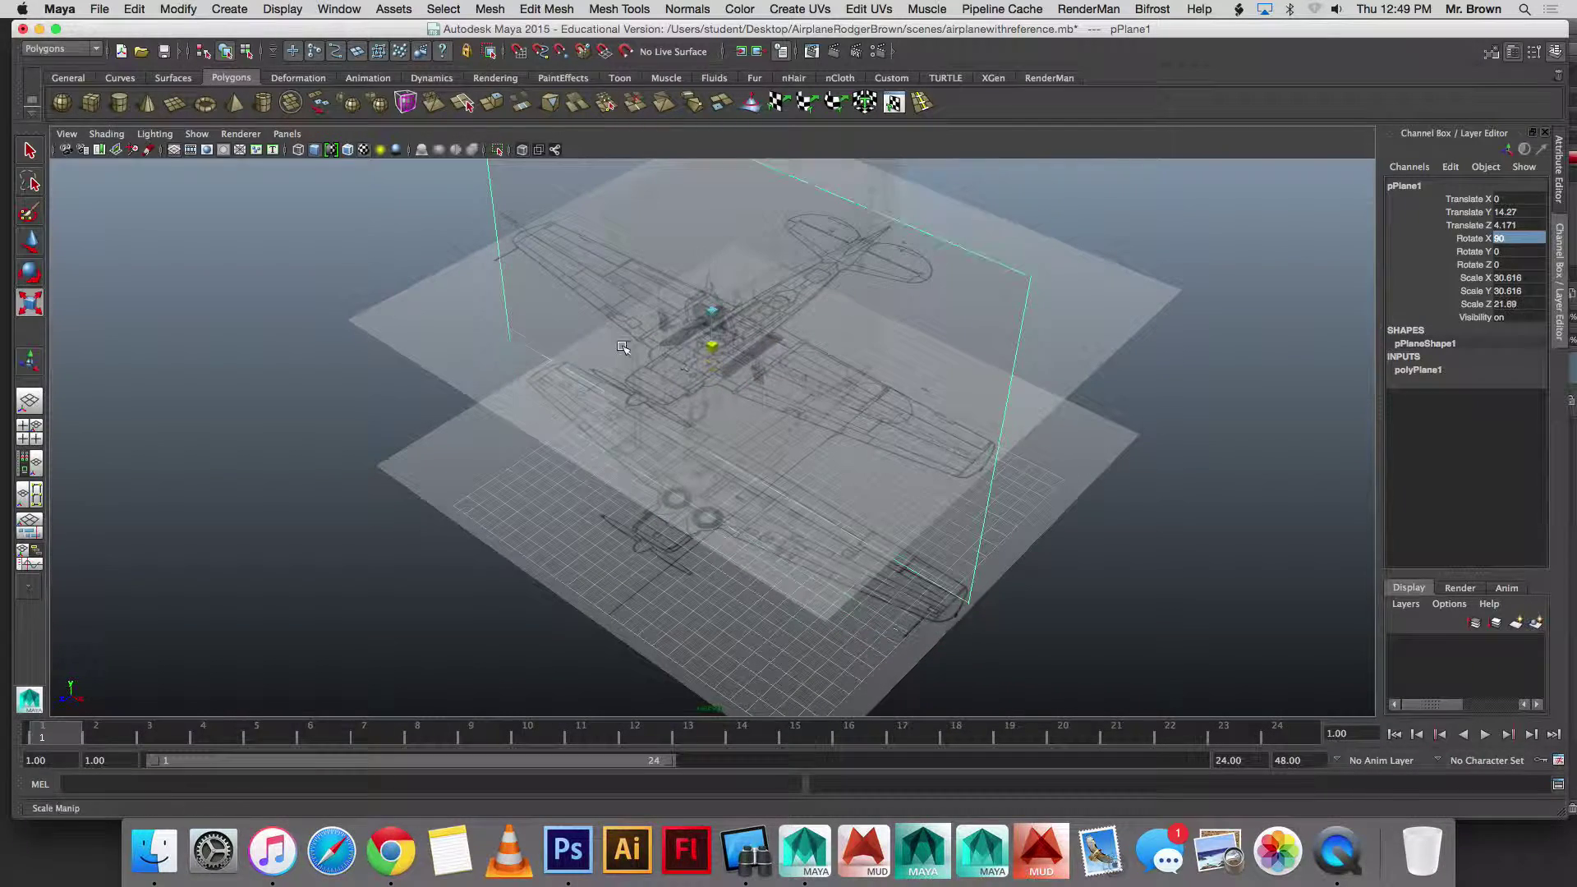
{"action": "key", "text": "z"}
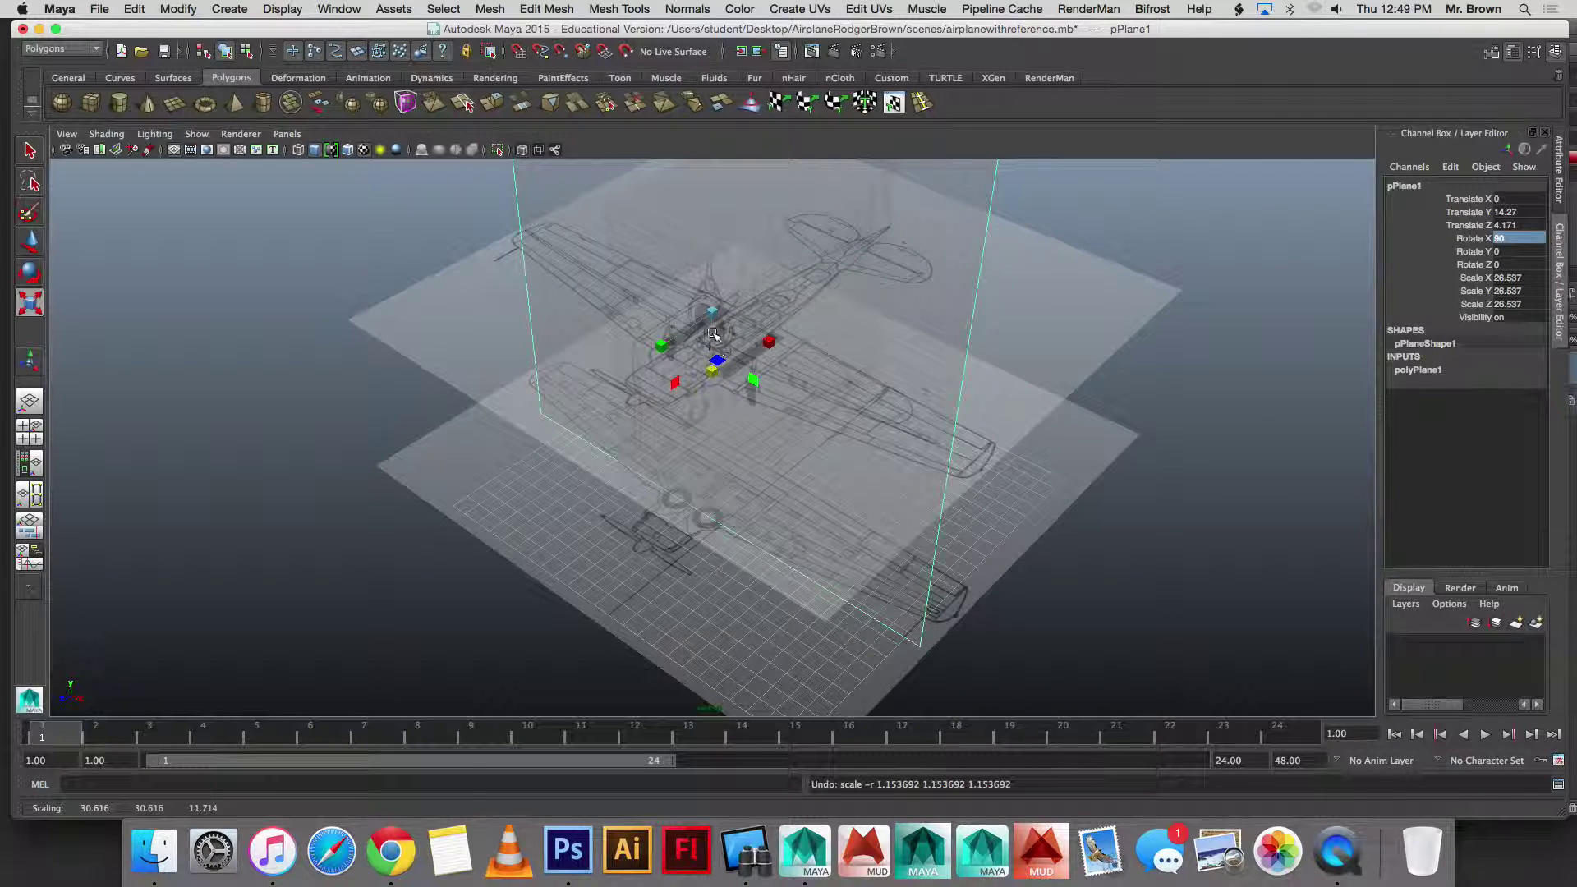
Step: Scale the front-view plane uniformly to about 28.16 and move it to about 0.83 in X and 14.81 in Z, ahead of the nose
{"action": "left_click", "coordinate": [711, 374]}
{"action": "left_click_drag", "start_coordinate": [501, 213], "coordinate": [729, 281], "text": "alt"}
{"action": "left_click", "coordinate": [536, 184]}
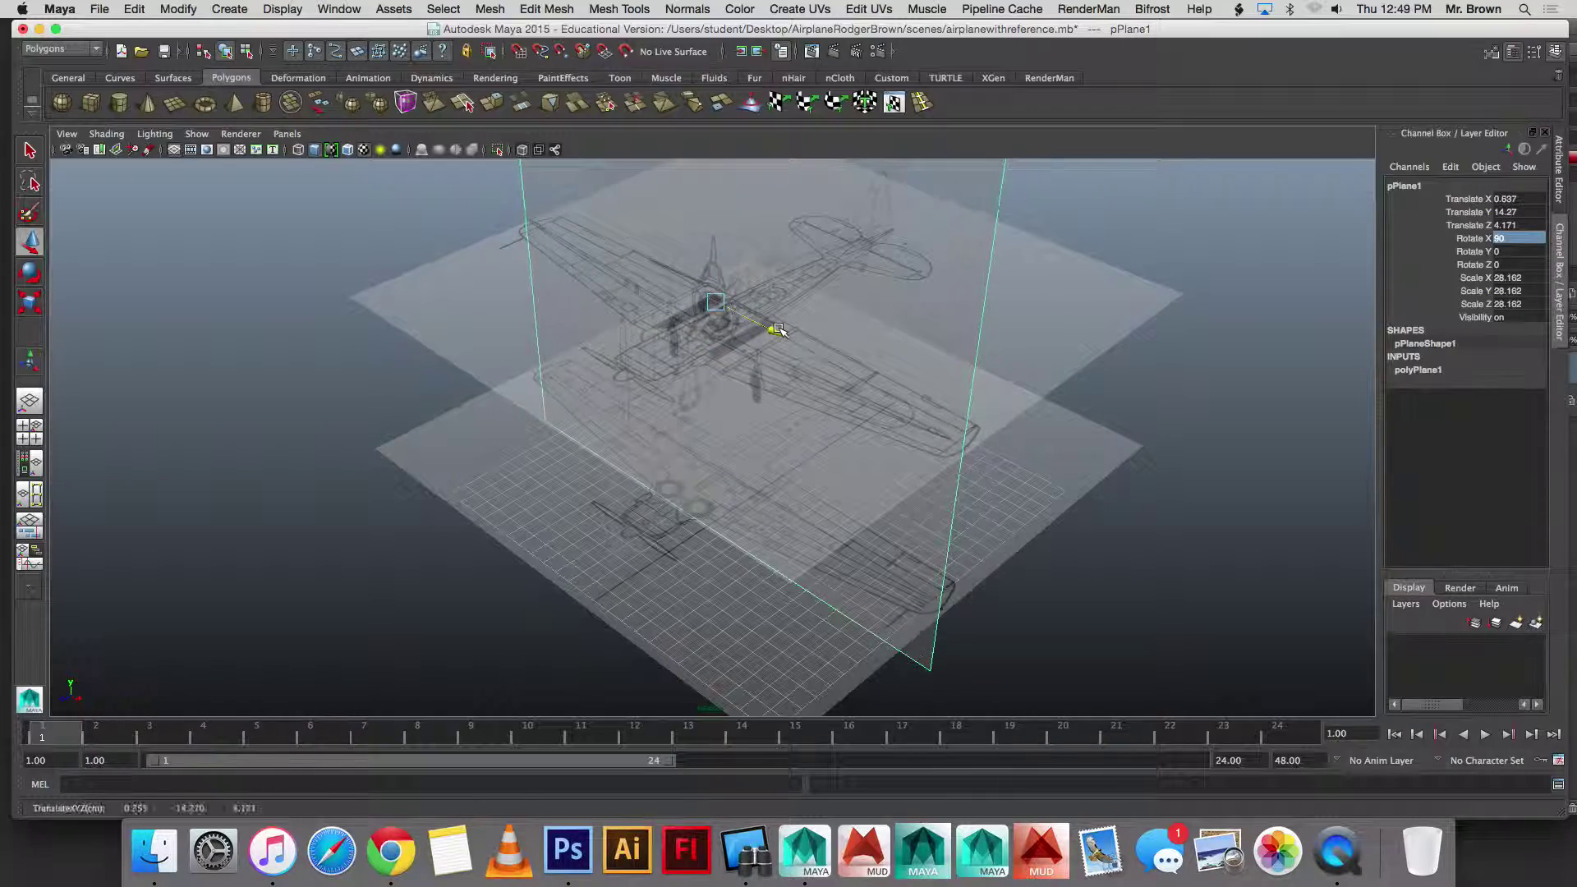
{"action": "left_click_drag", "start_coordinate": [789, 348], "coordinate": [665, 349], "text": "alt"}
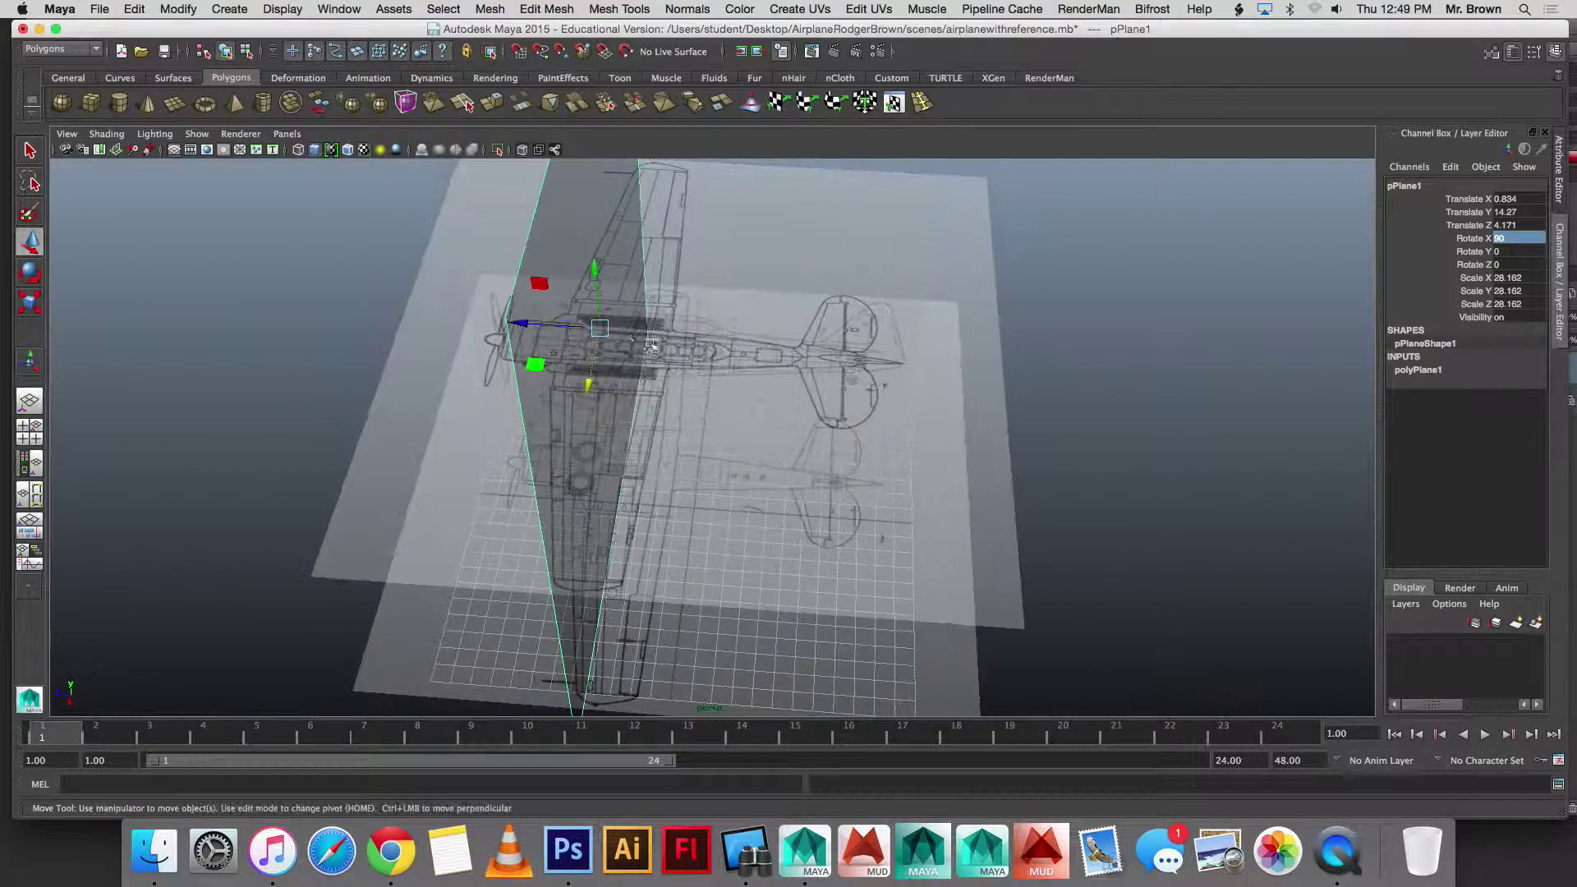
{"action": "left_click_drag", "start_coordinate": [532, 323], "coordinate": [602, 346]}
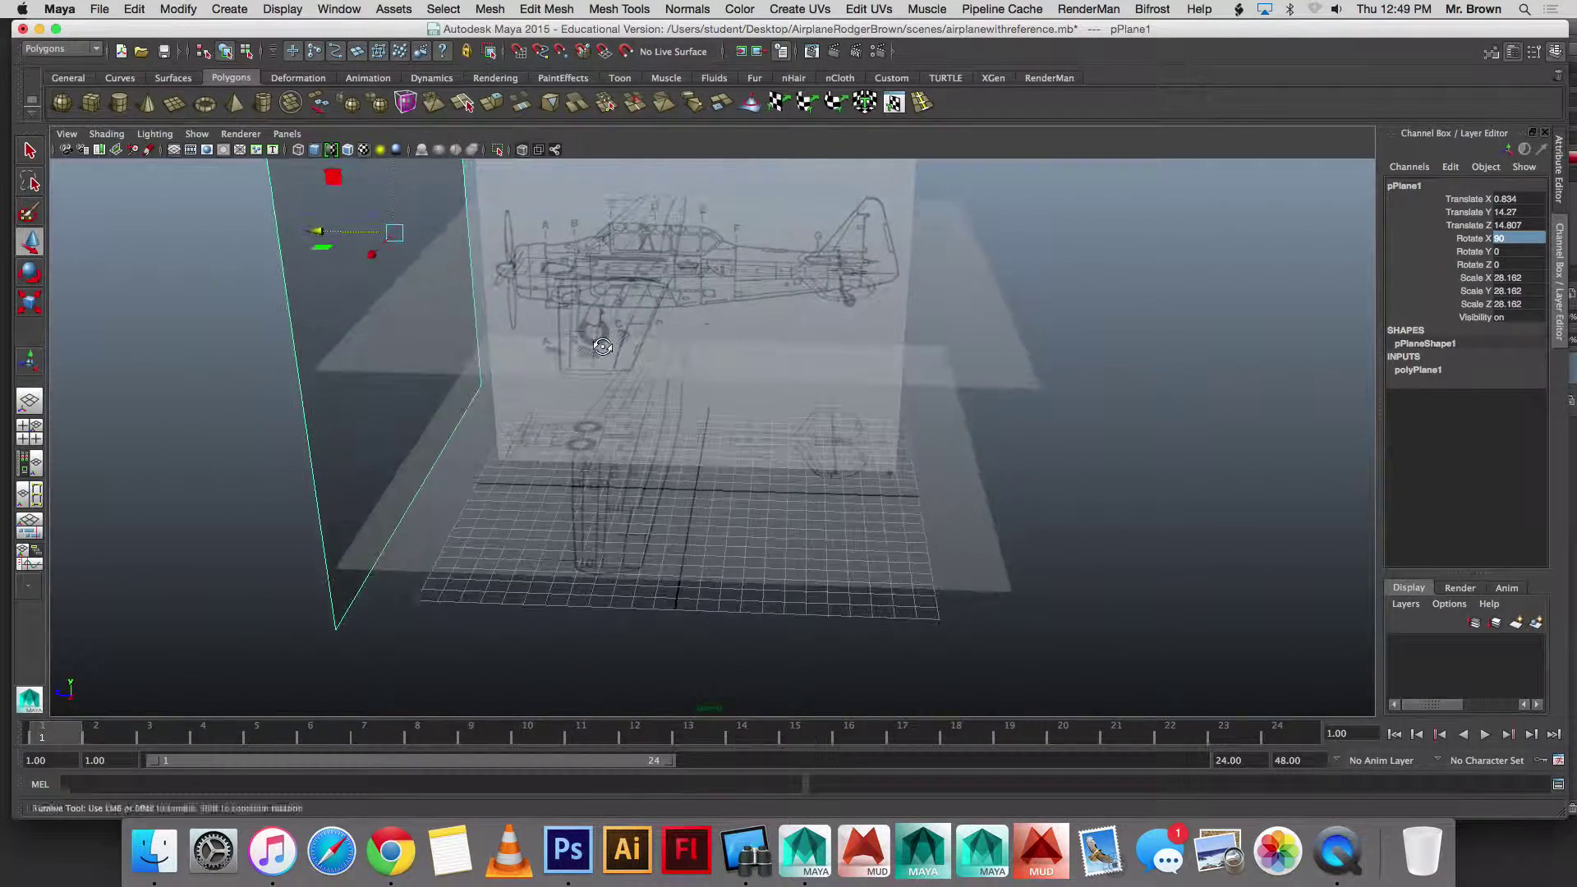
Step: Move the side-view plane back to about -17.81 in X and lower the top-view plane toward the grid
{"action": "left_click", "coordinate": [696, 185]}
{"action": "left_click_drag", "start_coordinate": [696, 185], "coordinate": [912, 330], "text": "alt"}
{"action": "left_click", "coordinate": [743, 377]}
{"action": "left_click_drag", "start_coordinate": [688, 231], "coordinate": [691, 385]}
{"action": "left_click", "coordinate": [1006, 387]}
{"action": "left_click_drag", "start_coordinate": [1006, 387], "coordinate": [999, 348], "text": "alt"}
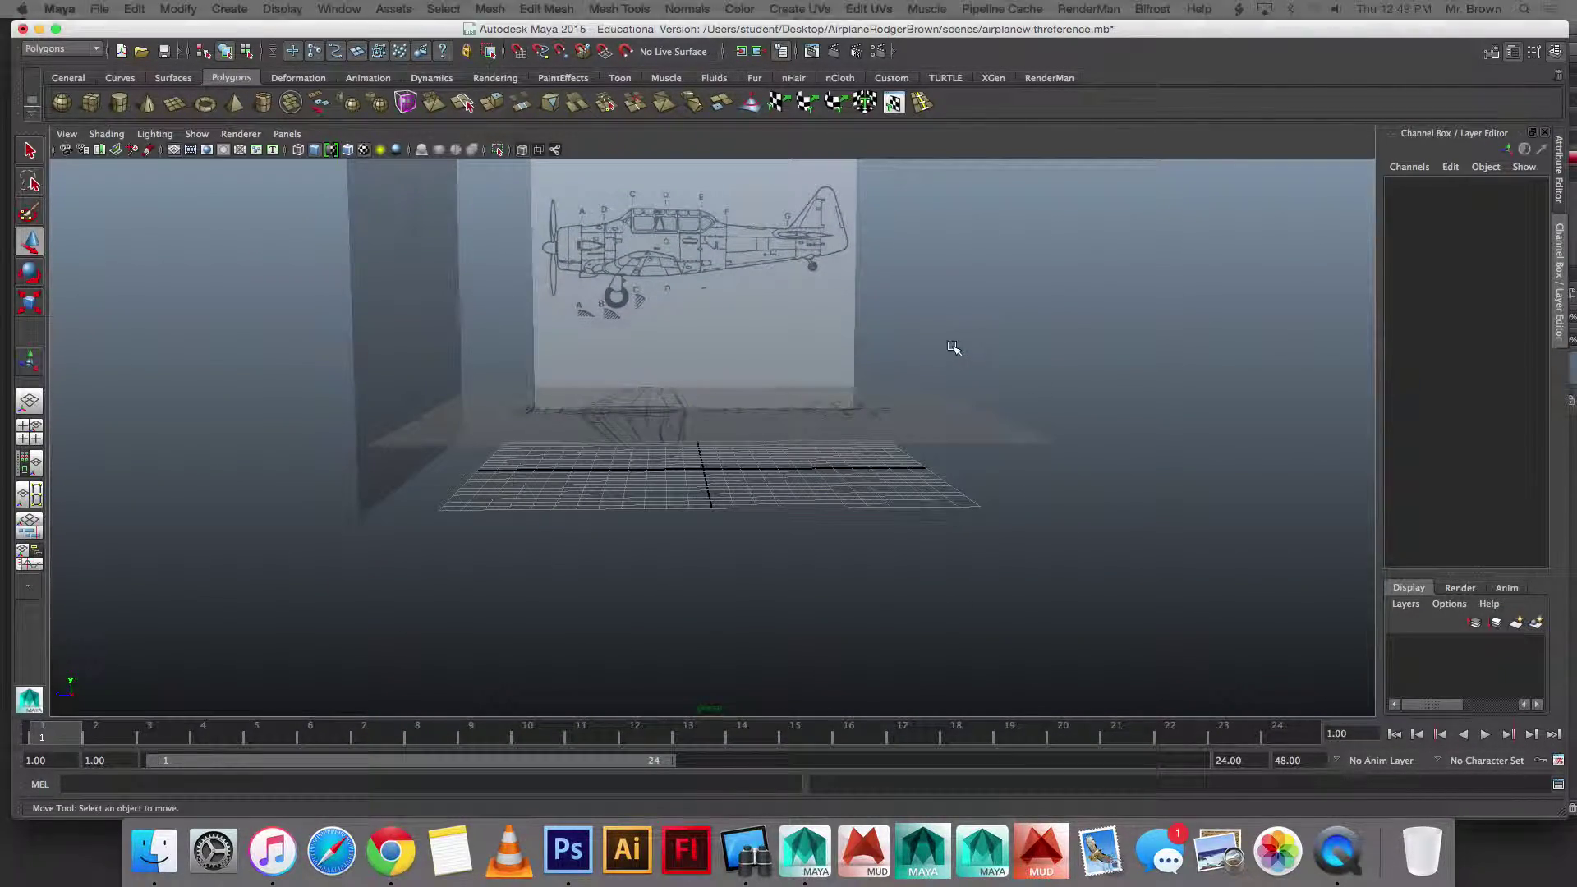
Step: Turn on textured shading in the top orthographic view so the top-view blueprint is displayed
{"action": "key", "text": "space"}
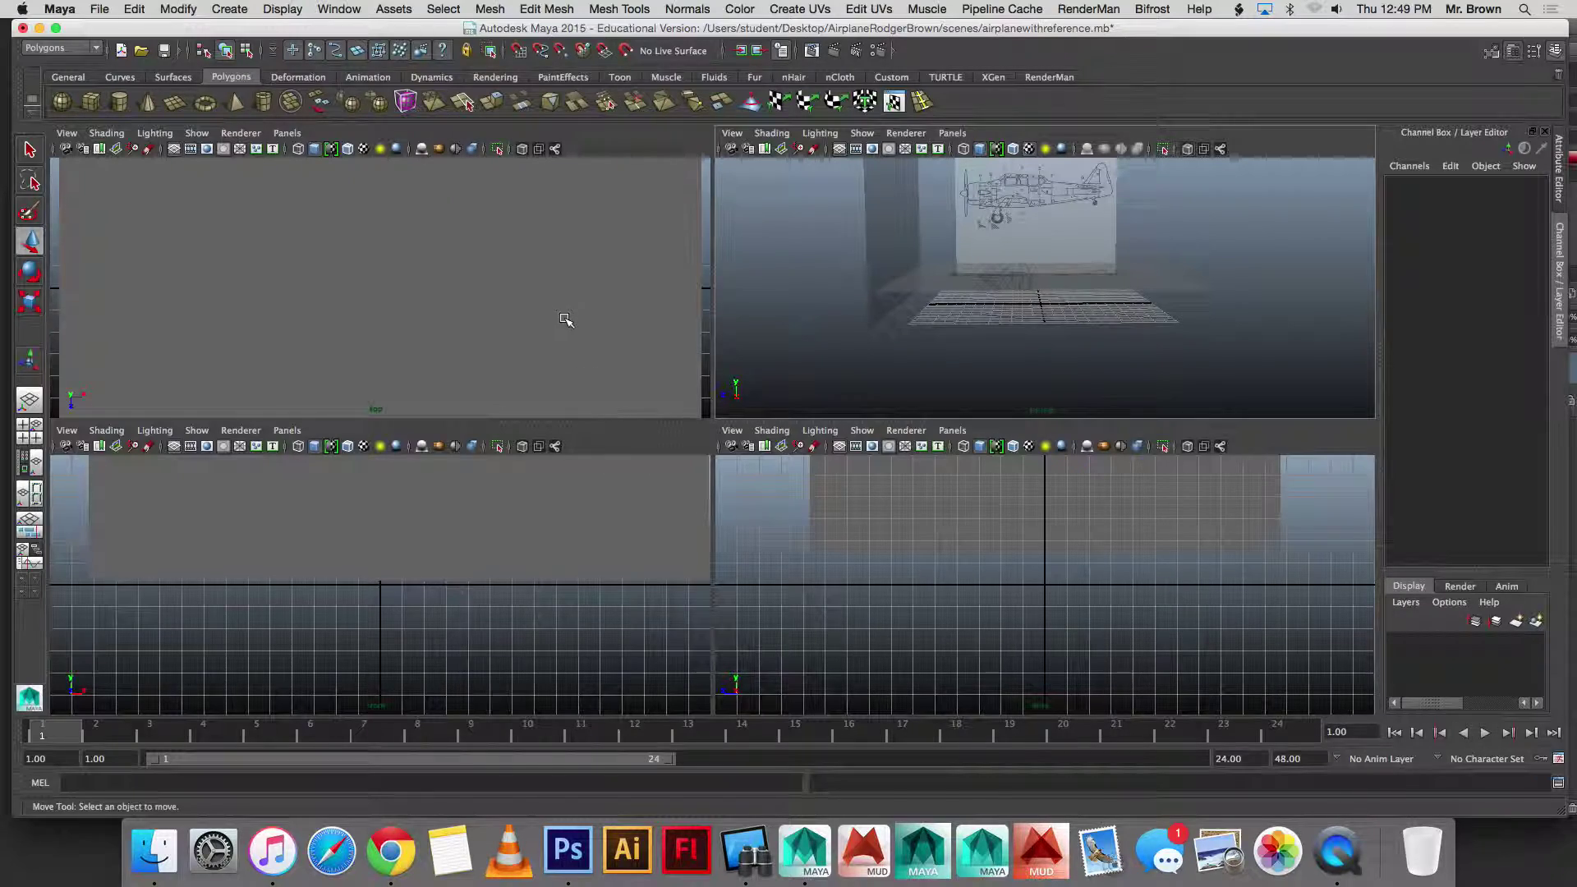
{"action": "key", "text": "space"}
{"action": "key", "text": "6"}
{"action": "scroll", "coordinate": [570, 324], "scroll_direction": "down", "scroll_amount": 3}
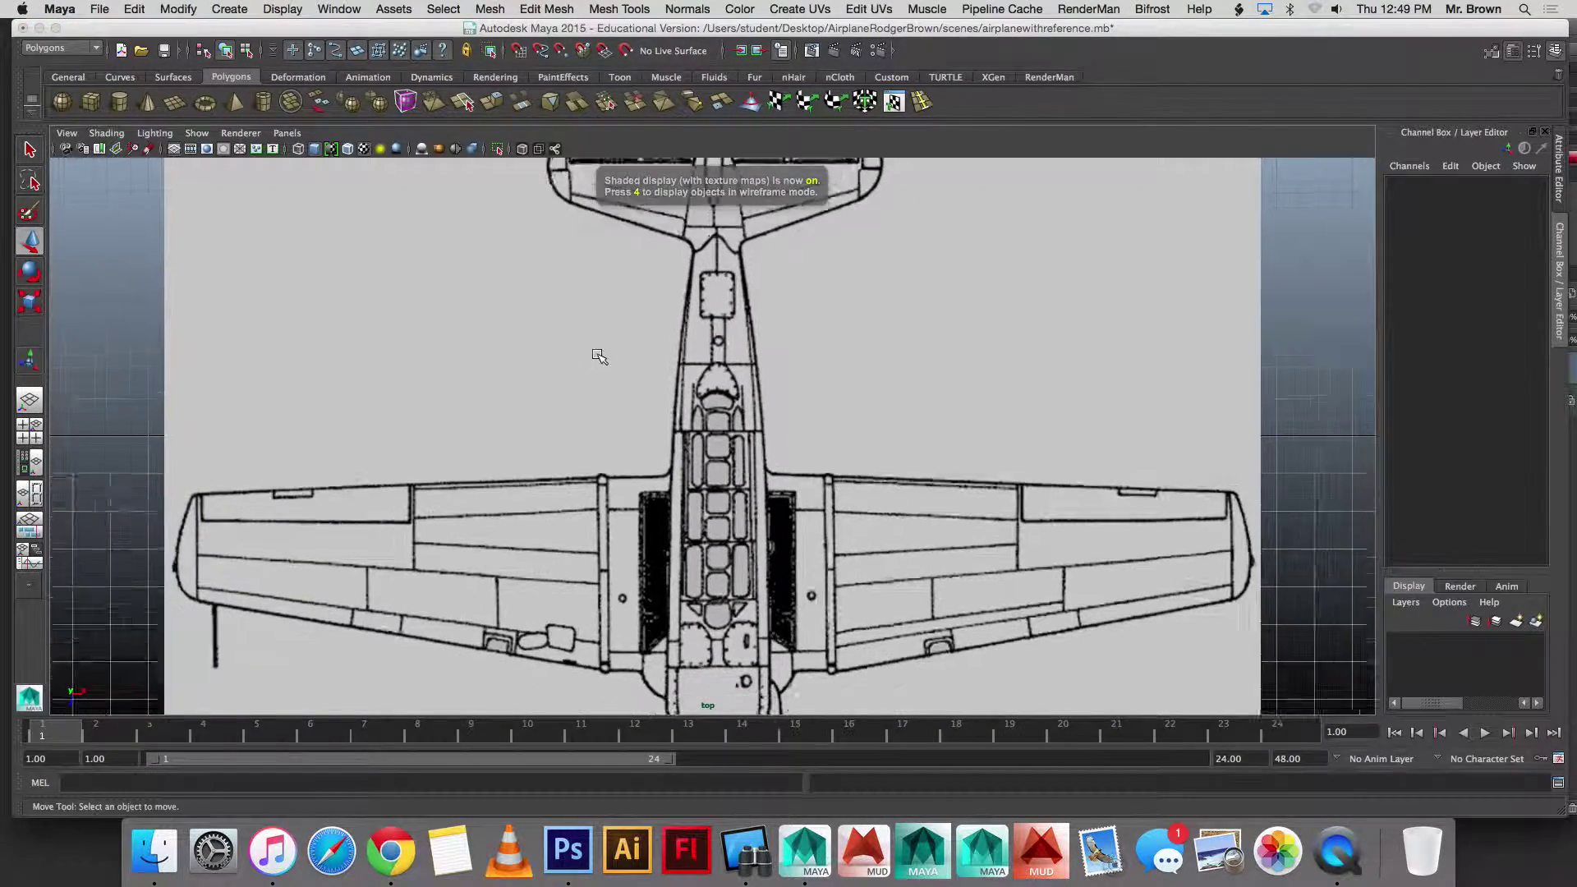
{"action": "scroll", "coordinate": [608, 365], "scroll_direction": "down", "scroll_amount": 2}
{"action": "key", "text": "space"}
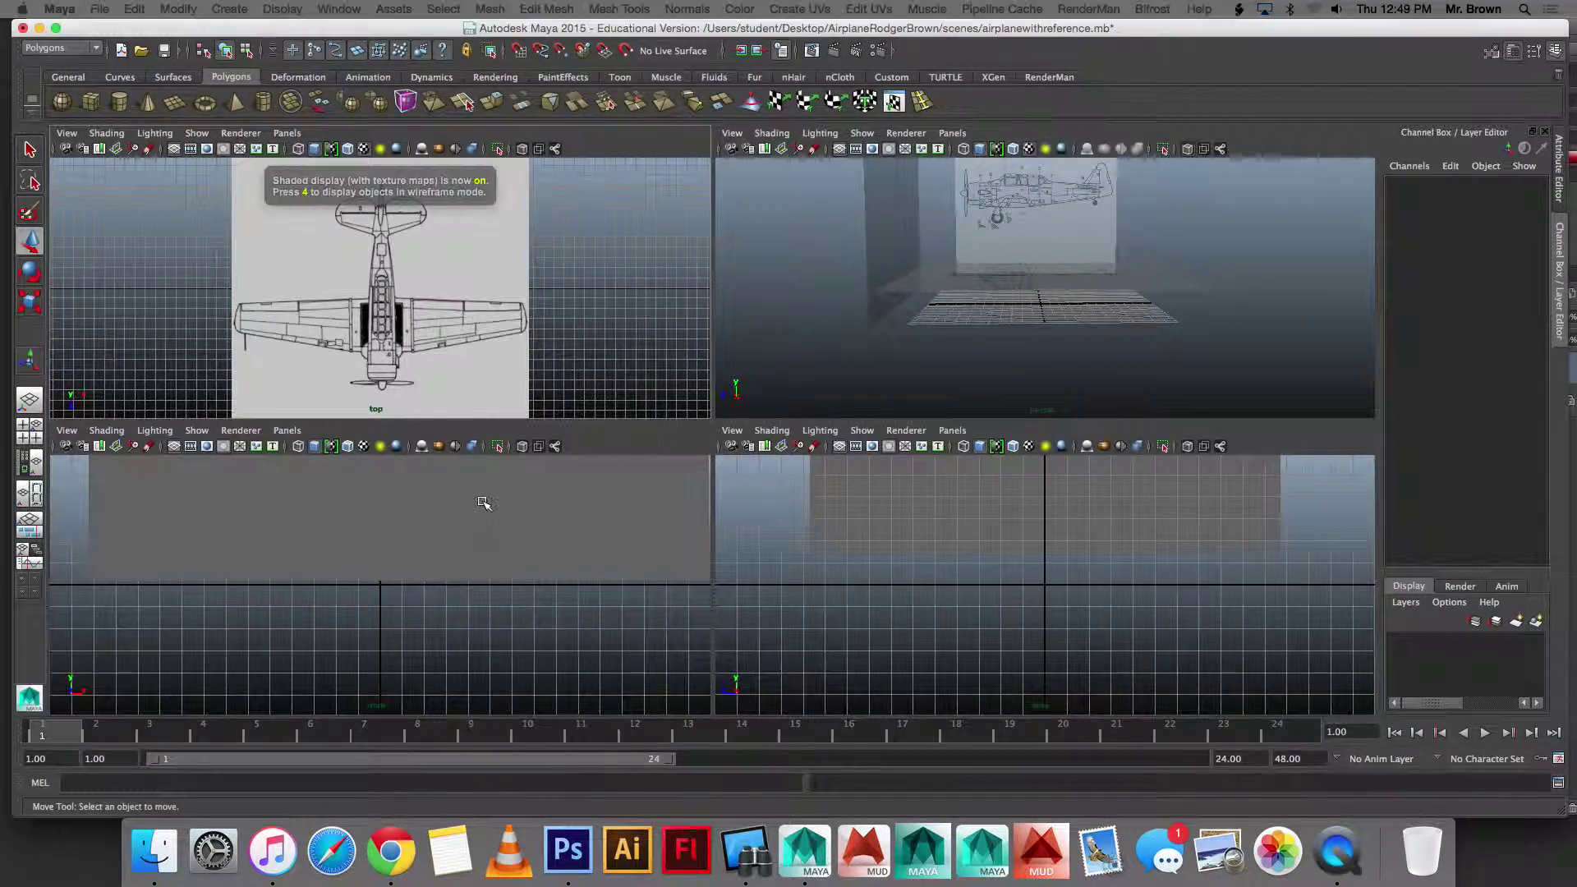
Step: Turn on textured shading in the front orthographic view so the front-view blueprint is displayed
{"action": "key", "text": "space"}
{"action": "key", "text": "6"}
{"action": "scroll", "coordinate": [625, 353], "scroll_direction": "down", "scroll_amount": 4}
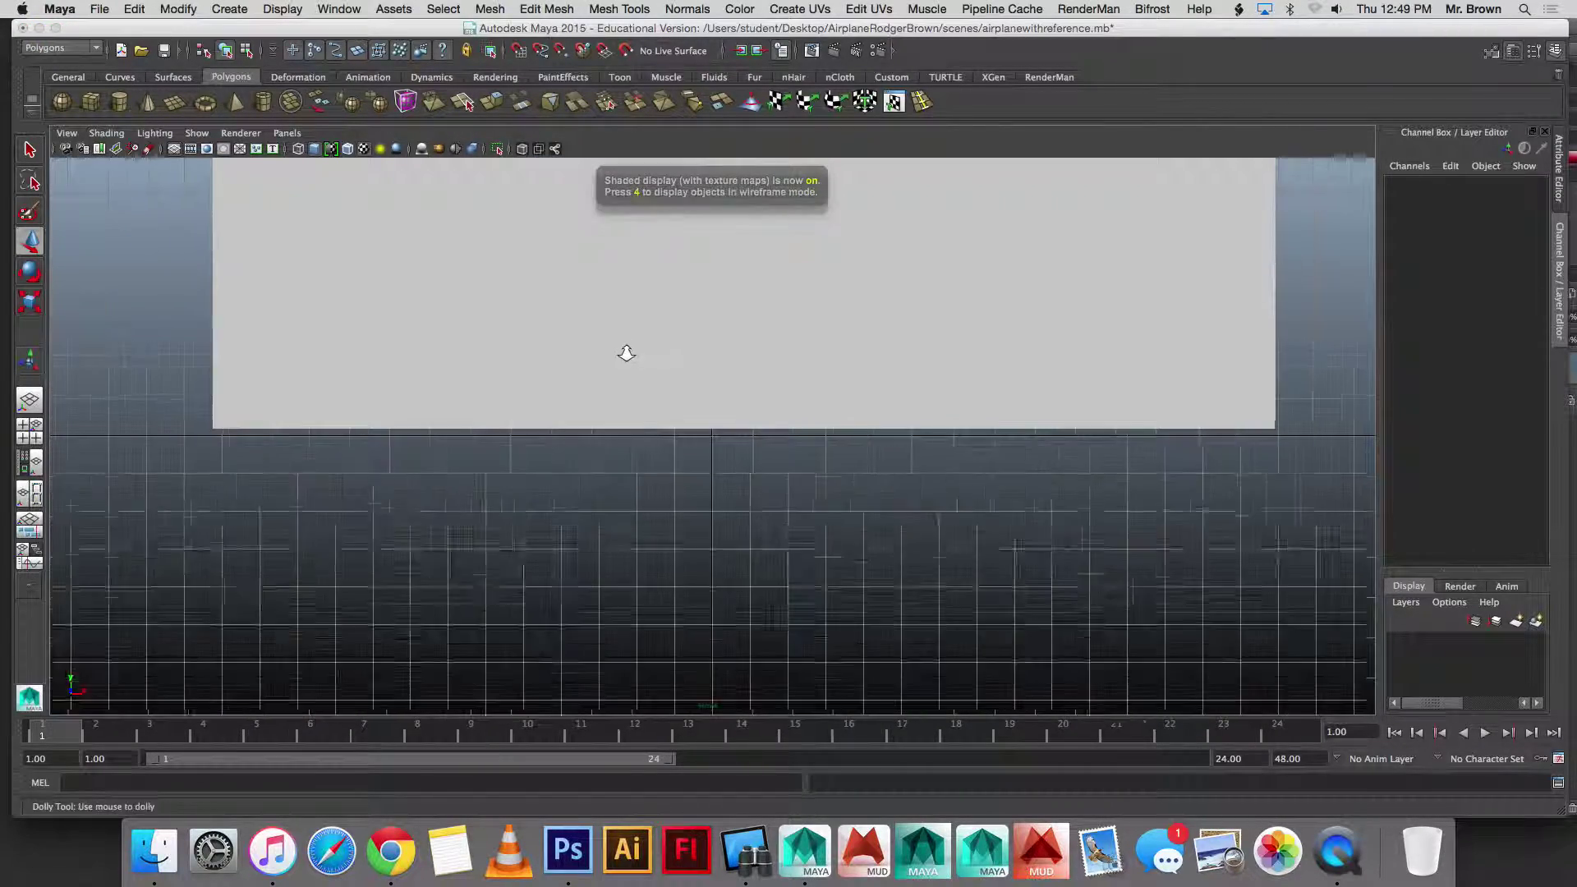
{"action": "scroll", "coordinate": [626, 357], "scroll_direction": "down", "scroll_amount": 2}
{"action": "middle_click_drag", "start_coordinate": [627, 364], "coordinate": [587, 581], "text": "alt"}
{"action": "key", "text": "space"}
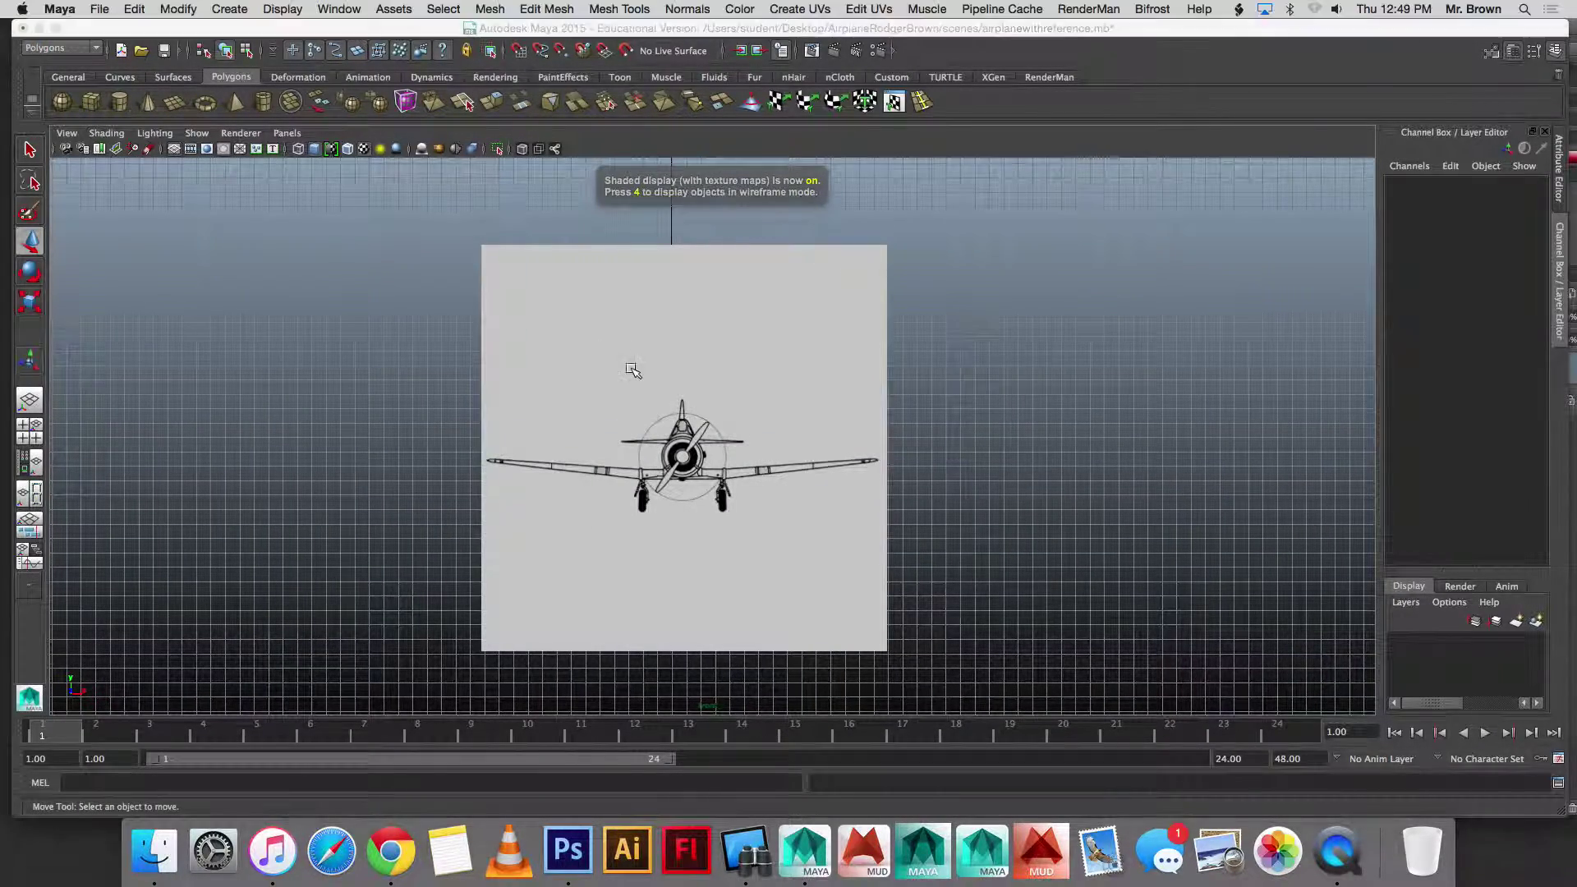
Step: Turn on textured shading in the side orthographic view so the side-view blueprint is displayed
{"action": "key", "text": "space"}
{"action": "key", "text": "space"}
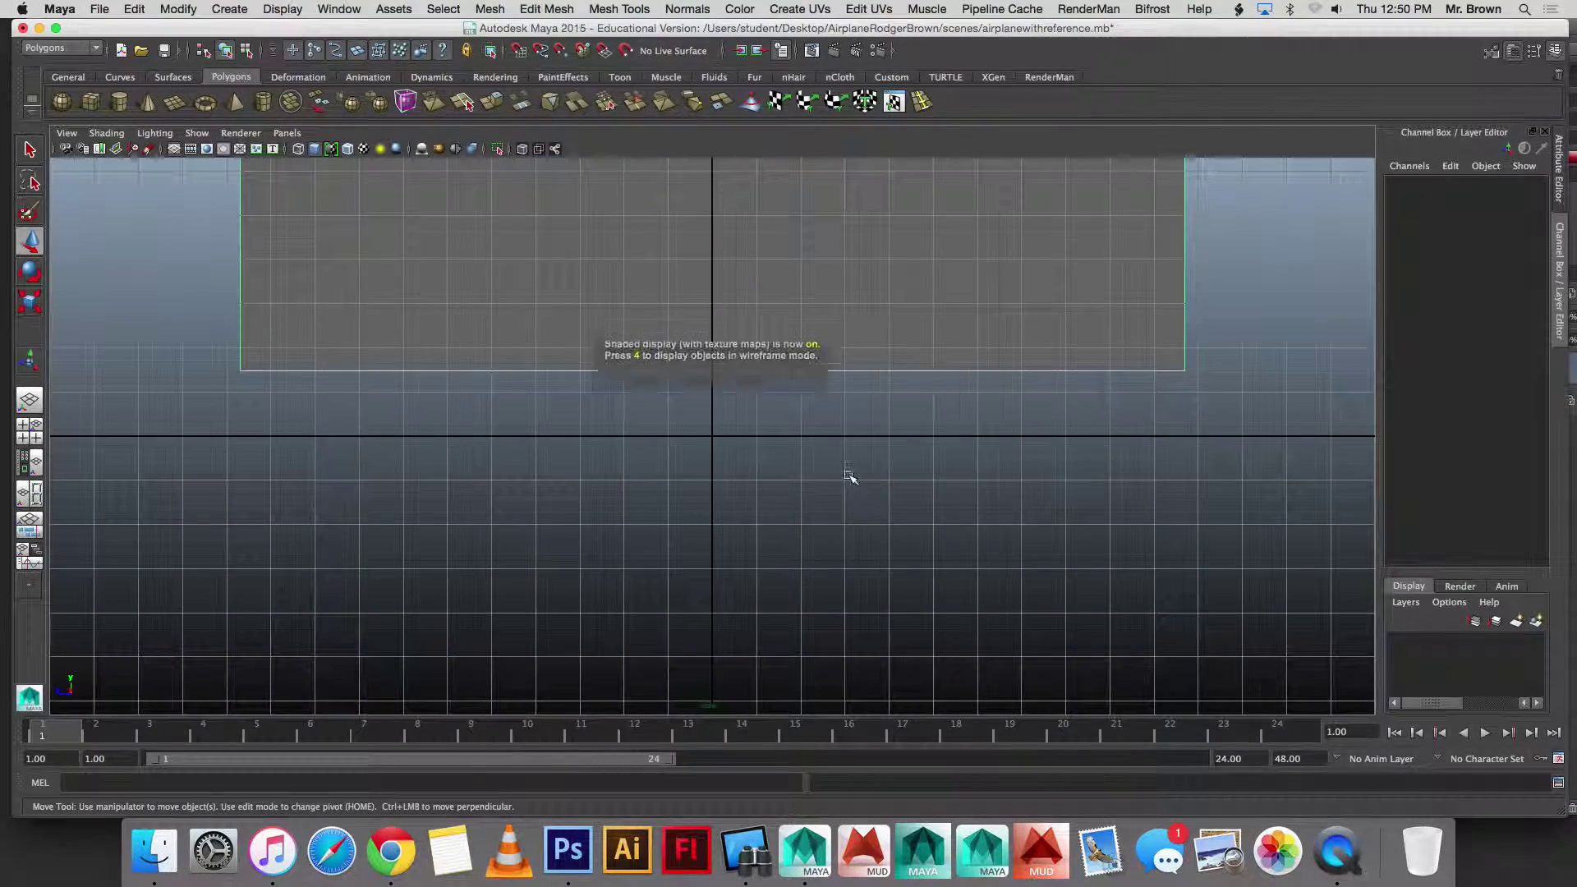
{"action": "left_click", "coordinate": [828, 468]}
{"action": "key", "text": "6"}
{"action": "key", "text": "6"}
{"action": "middle_click_drag", "start_coordinate": [852, 602], "coordinate": [862, 676], "text": "alt"}
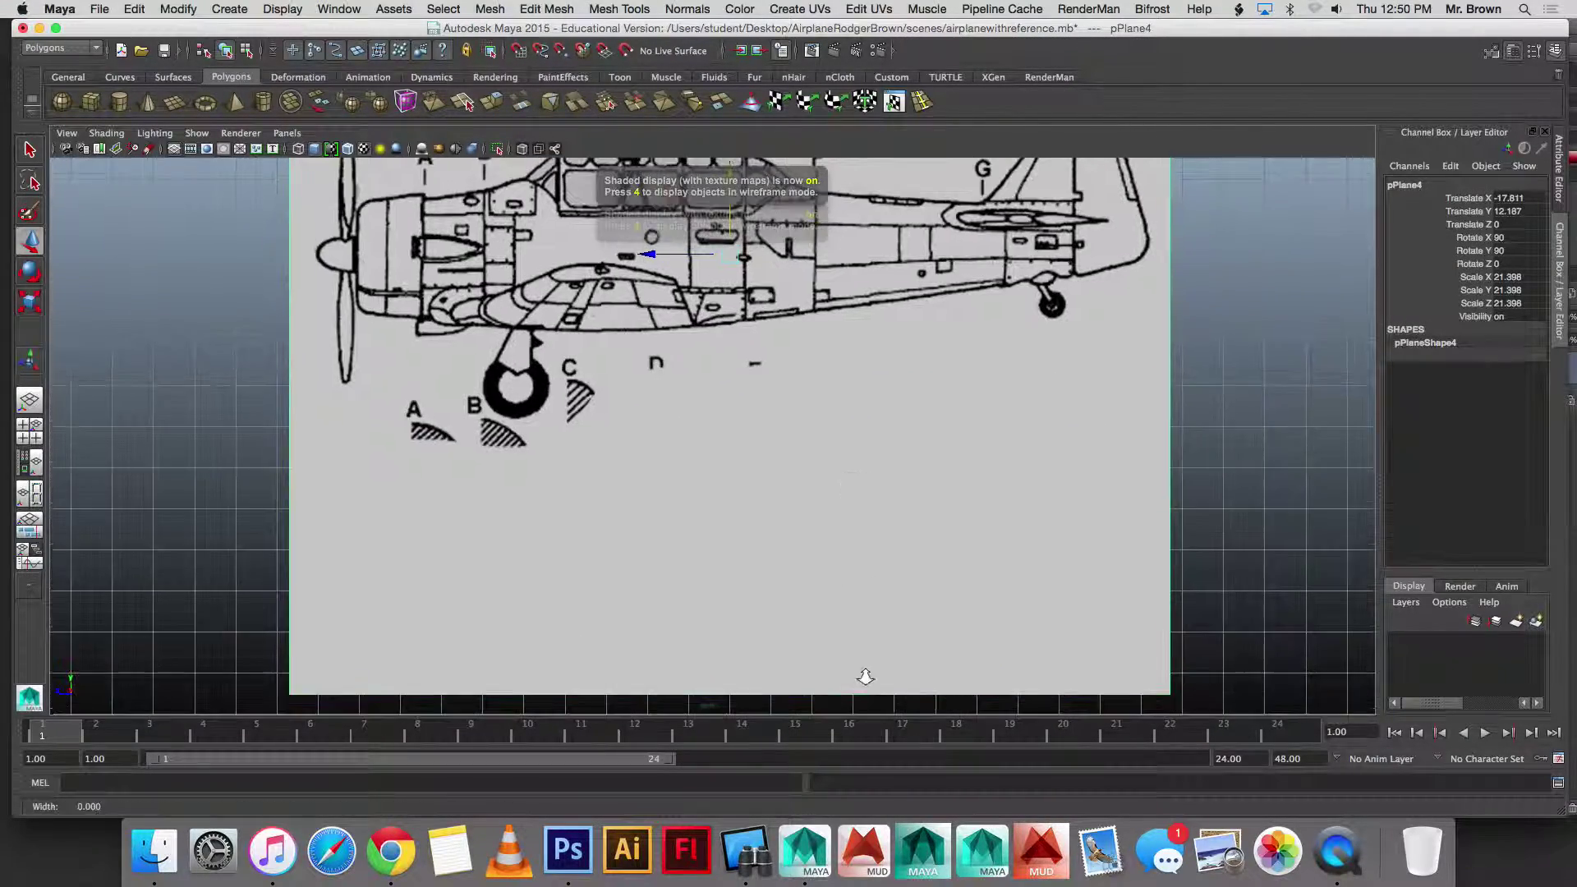
{"action": "scroll", "coordinate": [848, 483], "scroll_direction": "down", "scroll_amount": 3}
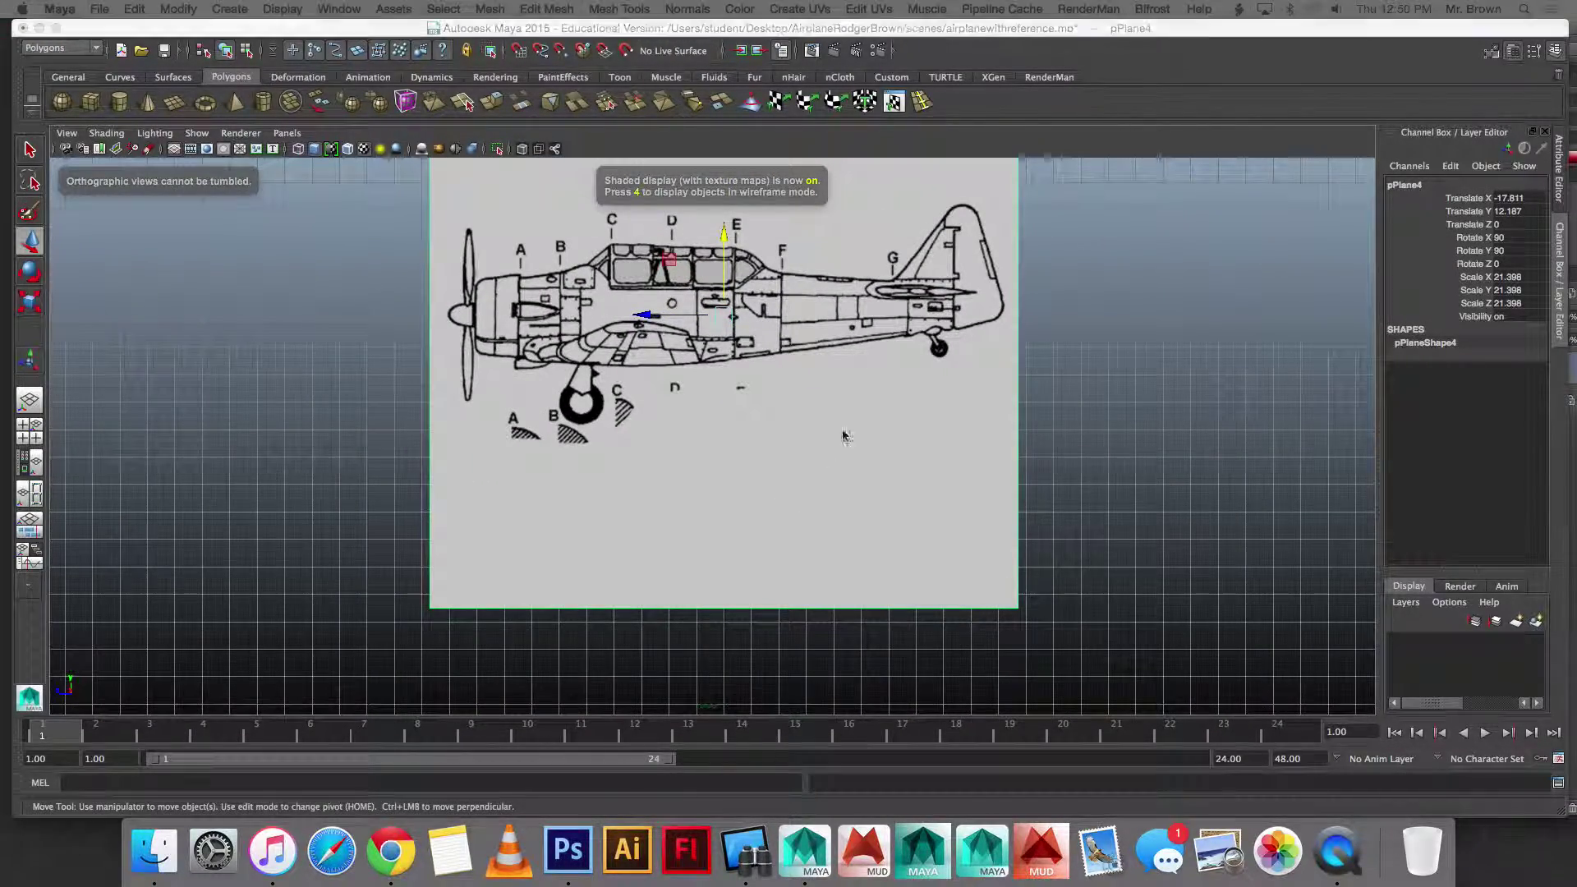
Step: Return to the perspective view, turn off X-ray display and inspect the arrangement of the blueprint planes
{"action": "key", "text": "space"}
{"action": "key", "text": "space"}
{"action": "left_click_drag", "start_coordinate": [958, 398], "coordinate": [705, 363], "text": "alt"}
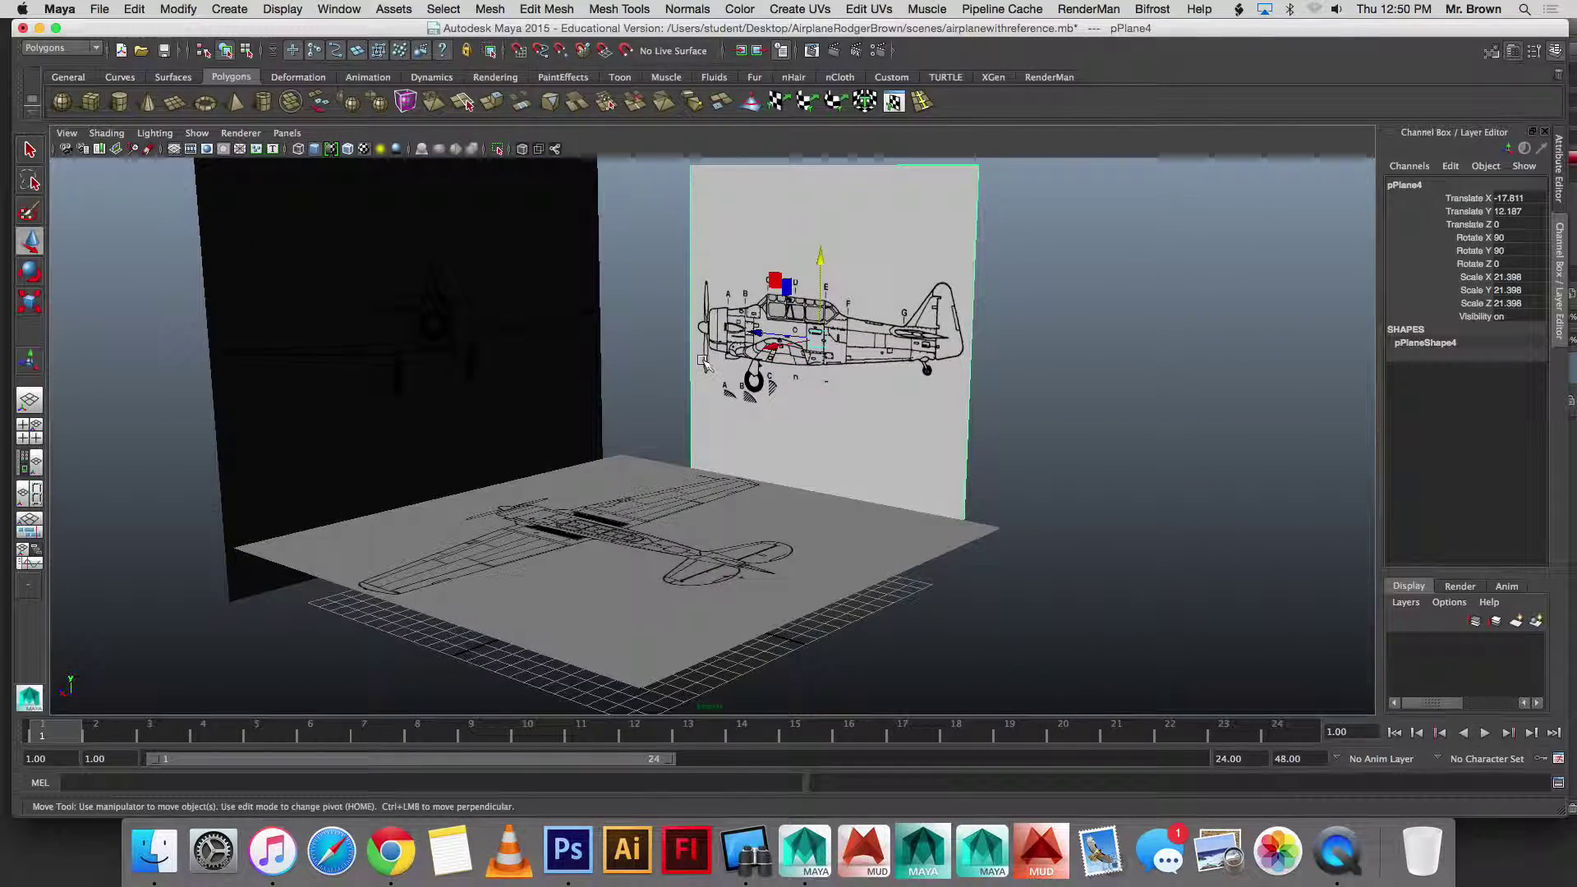
{"action": "left_click_drag", "start_coordinate": [1200, 440], "coordinate": [1172, 433], "text": "alt"}
{"action": "scroll", "coordinate": [1166, 433], "scroll_direction": "down", "scroll_amount": 3}
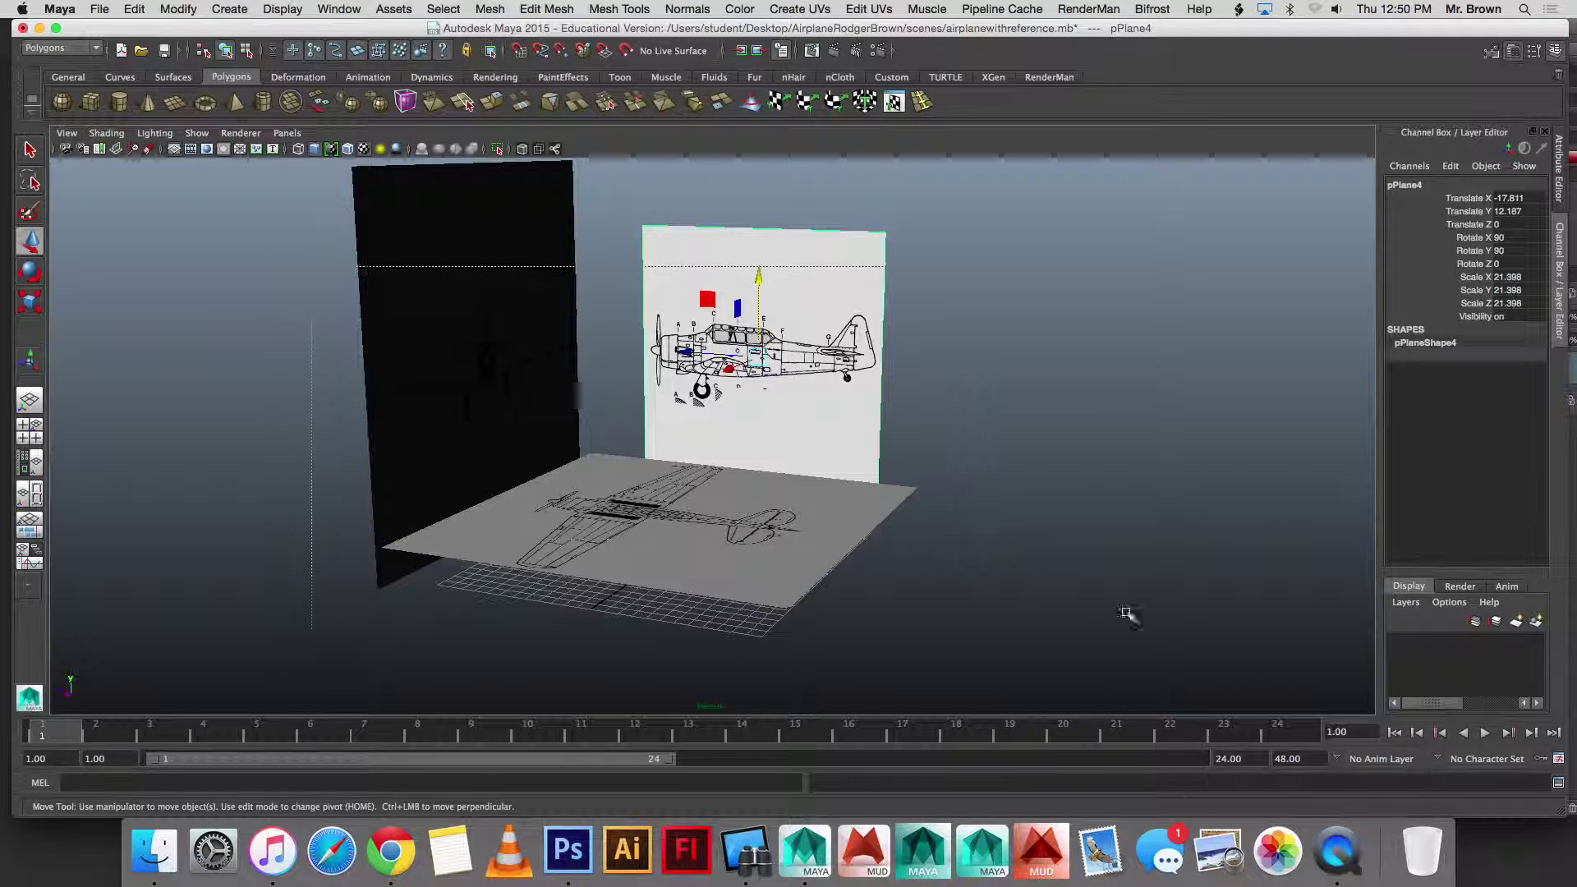
Step: Put all the blueprint planes in a new display layer, set the layer to Reference and test whether they can still be selected
{"action": "left_click_drag", "start_coordinate": [1251, 681], "coordinate": [1151, 655]}
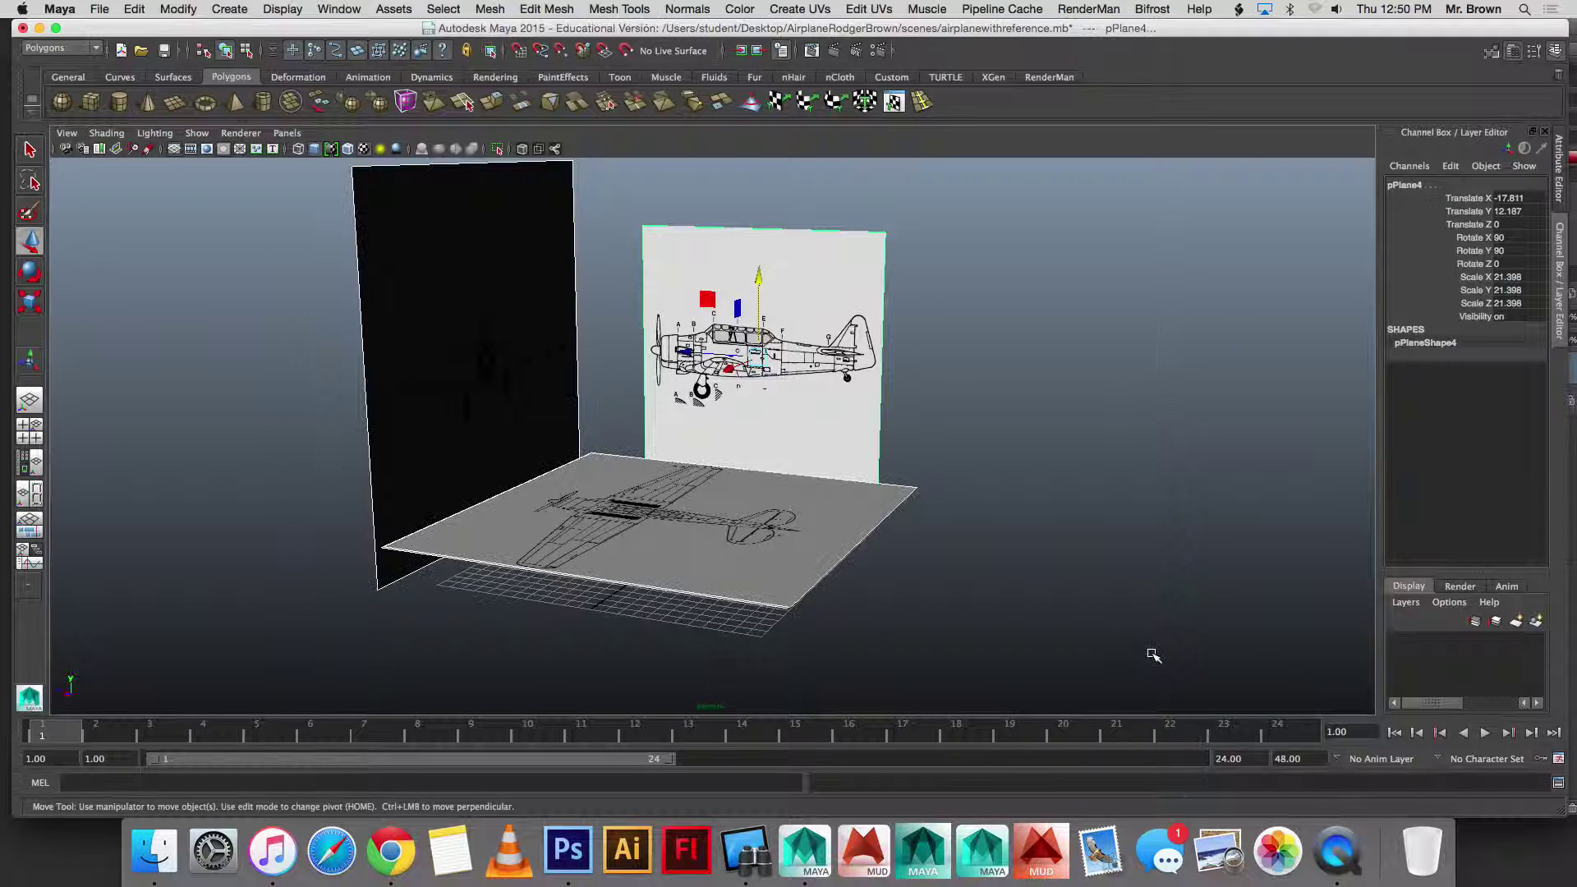
{"action": "left_click", "coordinate": [1534, 622]}
{"action": "left_click", "coordinate": [1400, 643]}
{"action": "left_click", "coordinate": [1398, 642]}
{"action": "left_click", "coordinate": [1420, 643]}
{"action": "left_click", "coordinate": [1420, 643]}
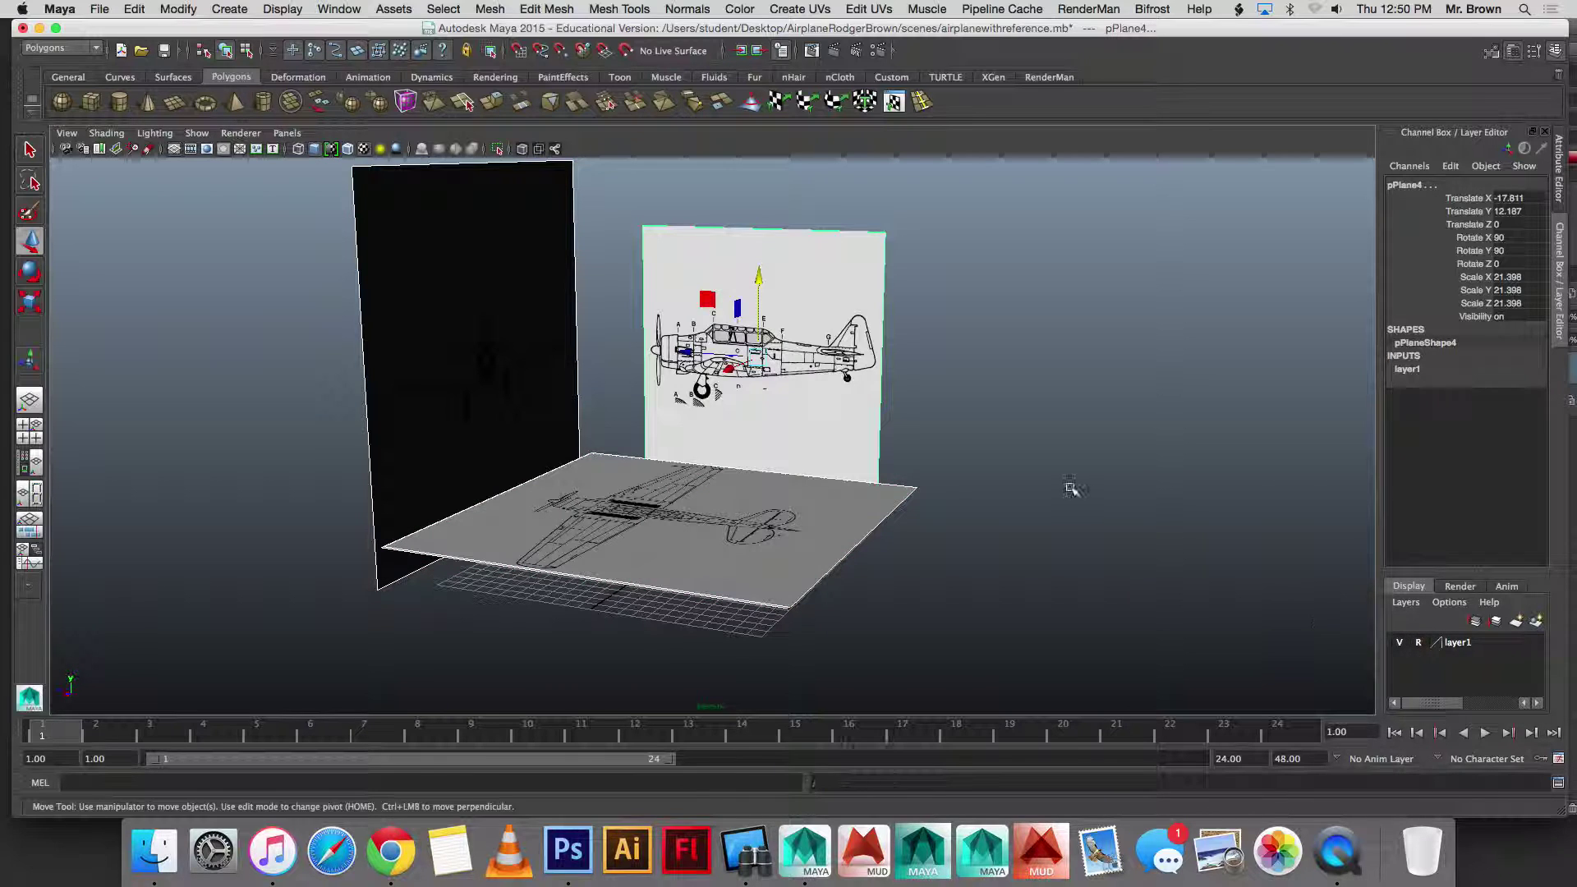
{"action": "left_click_drag", "start_coordinate": [998, 561], "coordinate": [801, 458]}
{"action": "left_click_drag", "start_coordinate": [1064, 556], "coordinate": [685, 456], "text": "alt"}
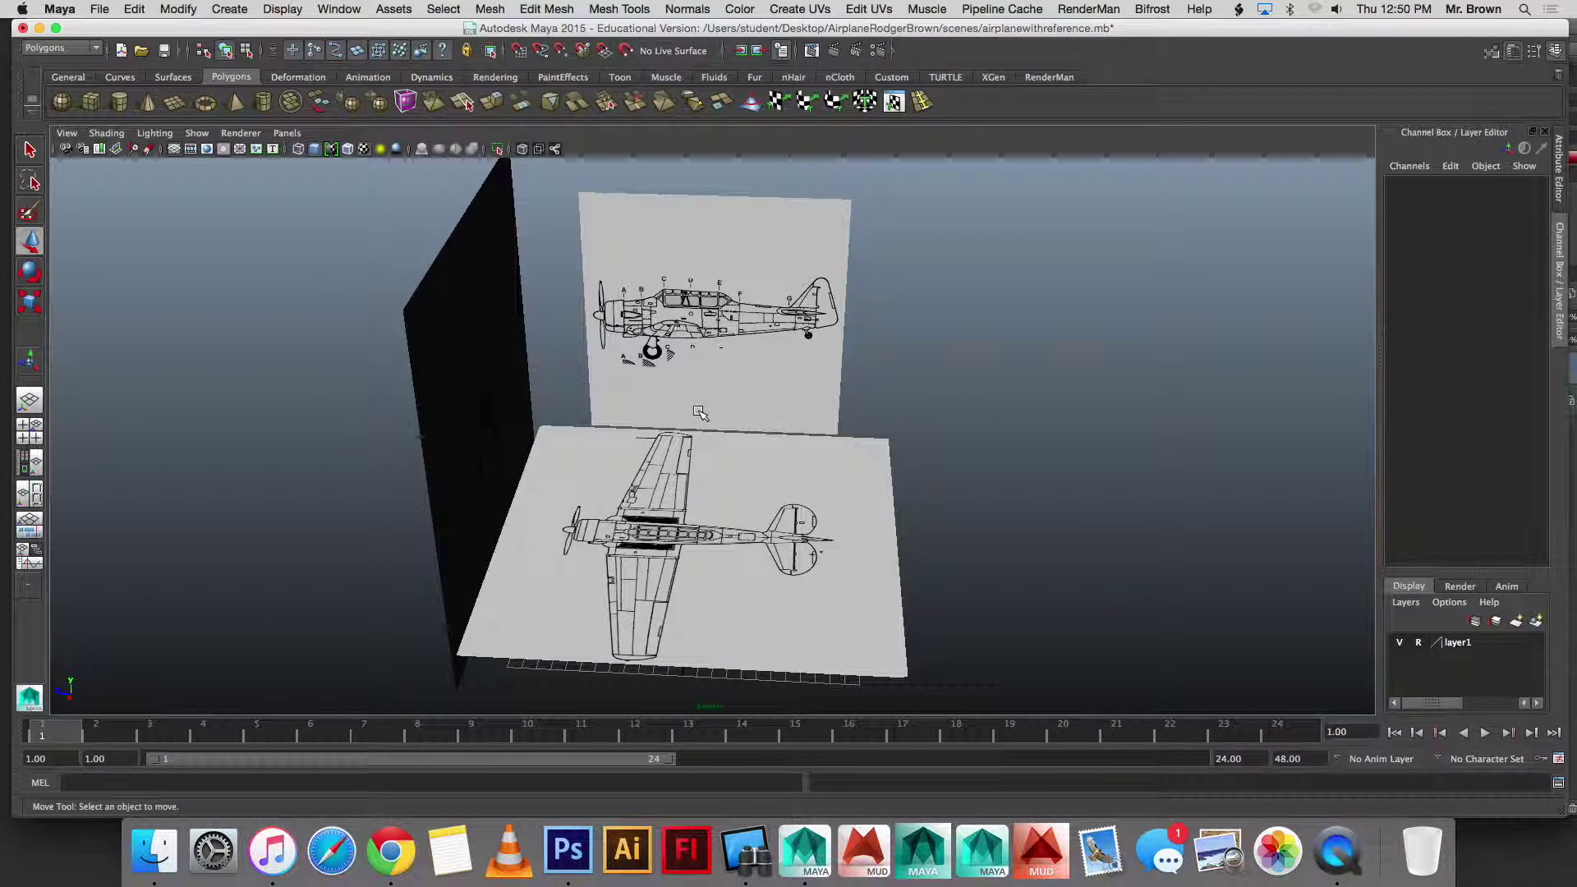